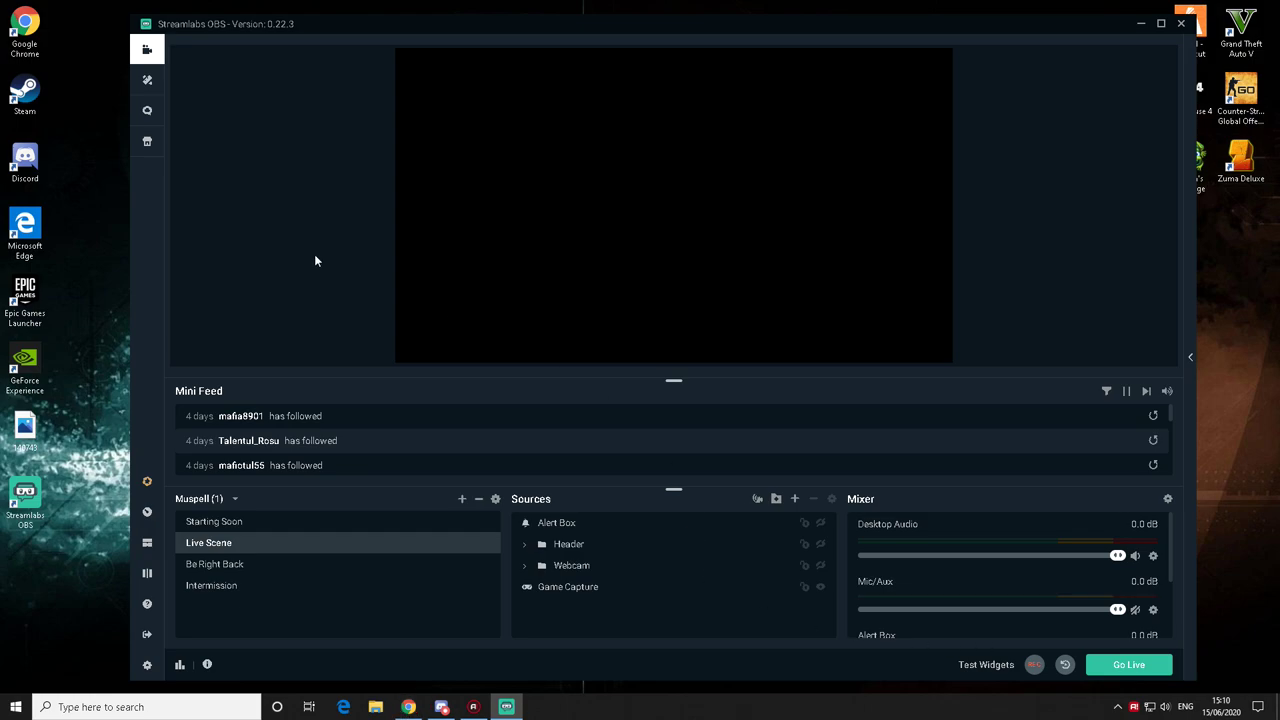
Step: Switch to Chrome and download Streamlabs for Windows from the Streamlabs website
{"action": "left_click", "coordinate": [408, 706]}
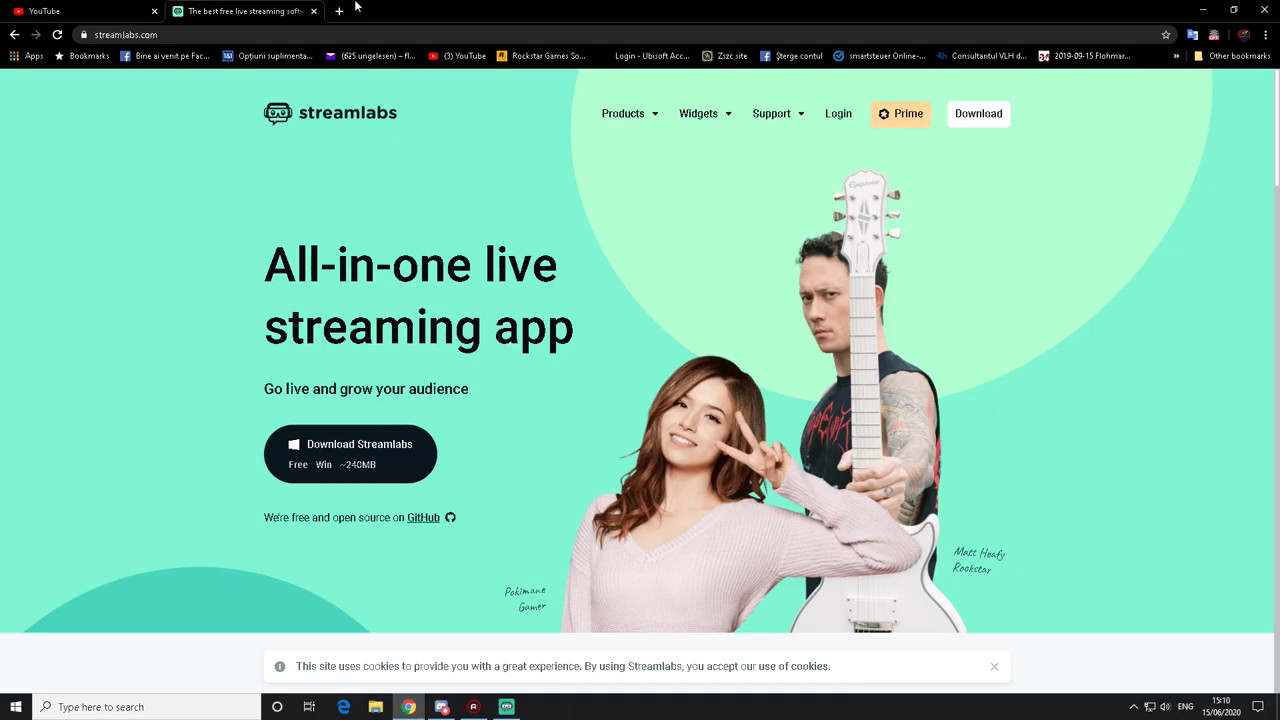
{"action": "left_click", "coordinate": [367, 465]}
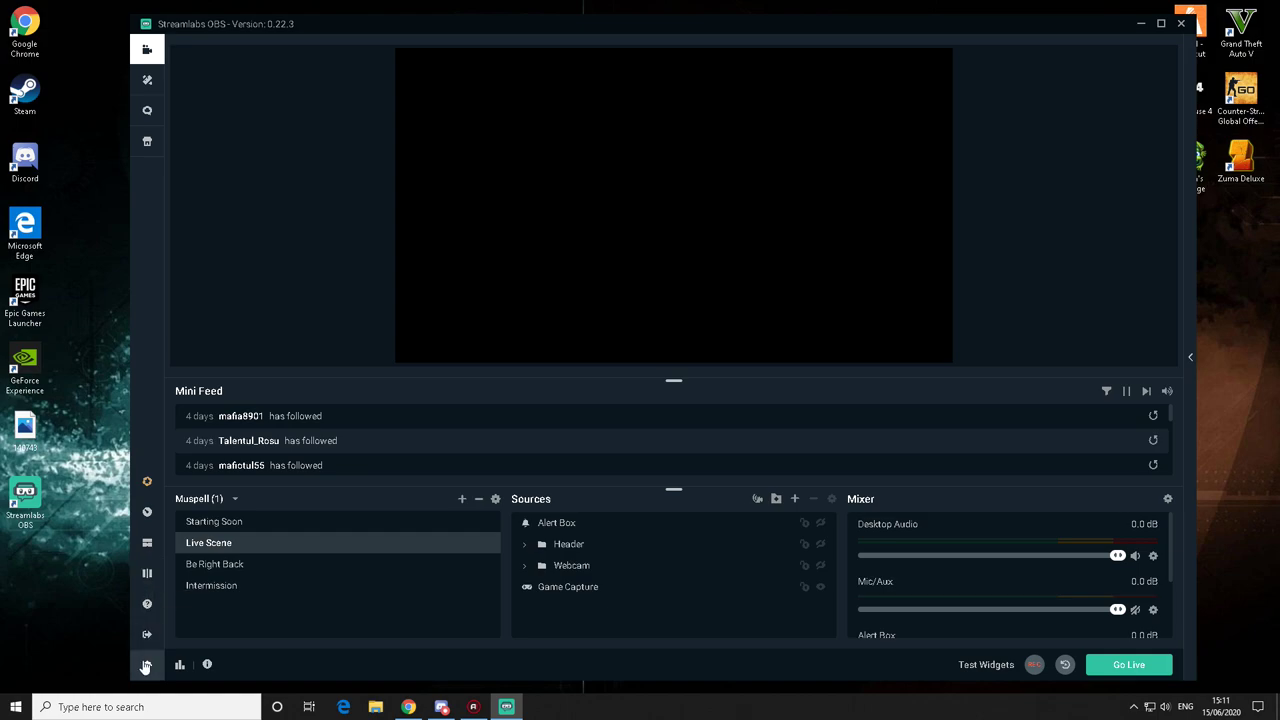
Step: Toggle Studio Mode on and back off, and open the layout editor to view the available layouts
{"action": "left_click", "coordinate": [147, 573]}
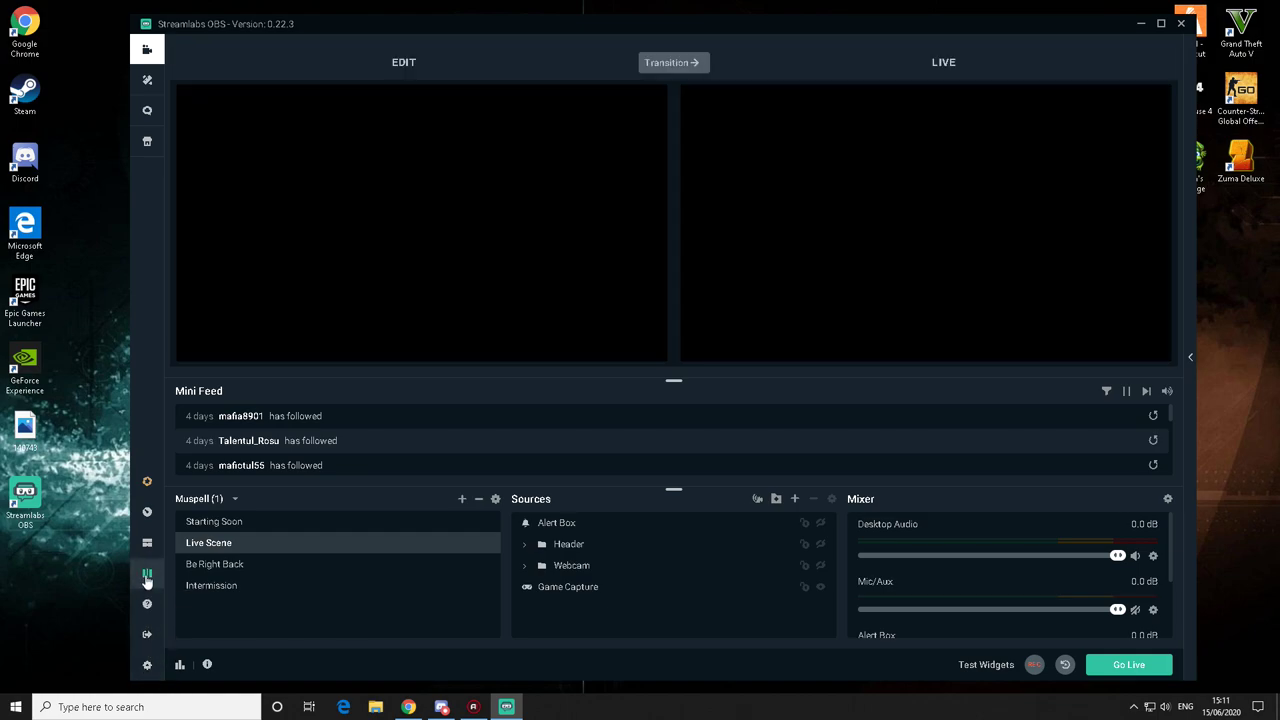
{"action": "left_click", "coordinate": [147, 573]}
{"action": "left_click", "coordinate": [148, 545]}
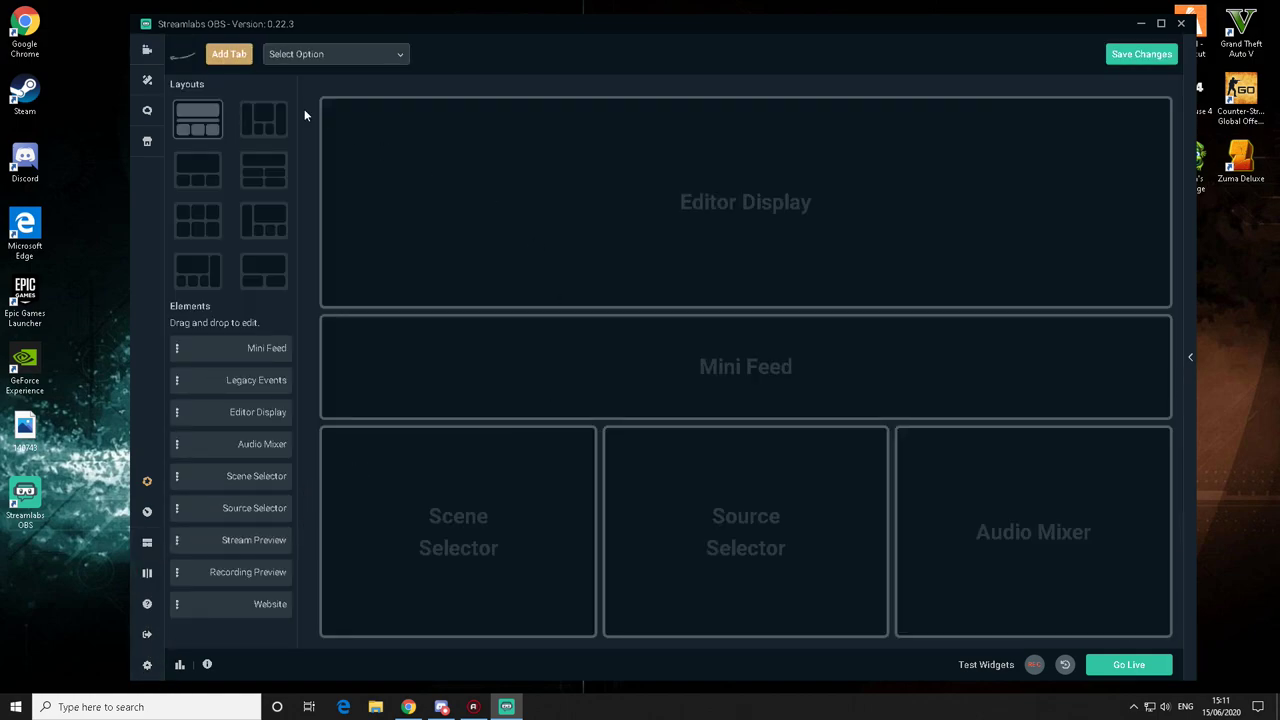
Step: Browse the apps in the app store and search it for "Scene"
{"action": "left_click", "coordinate": [148, 80]}
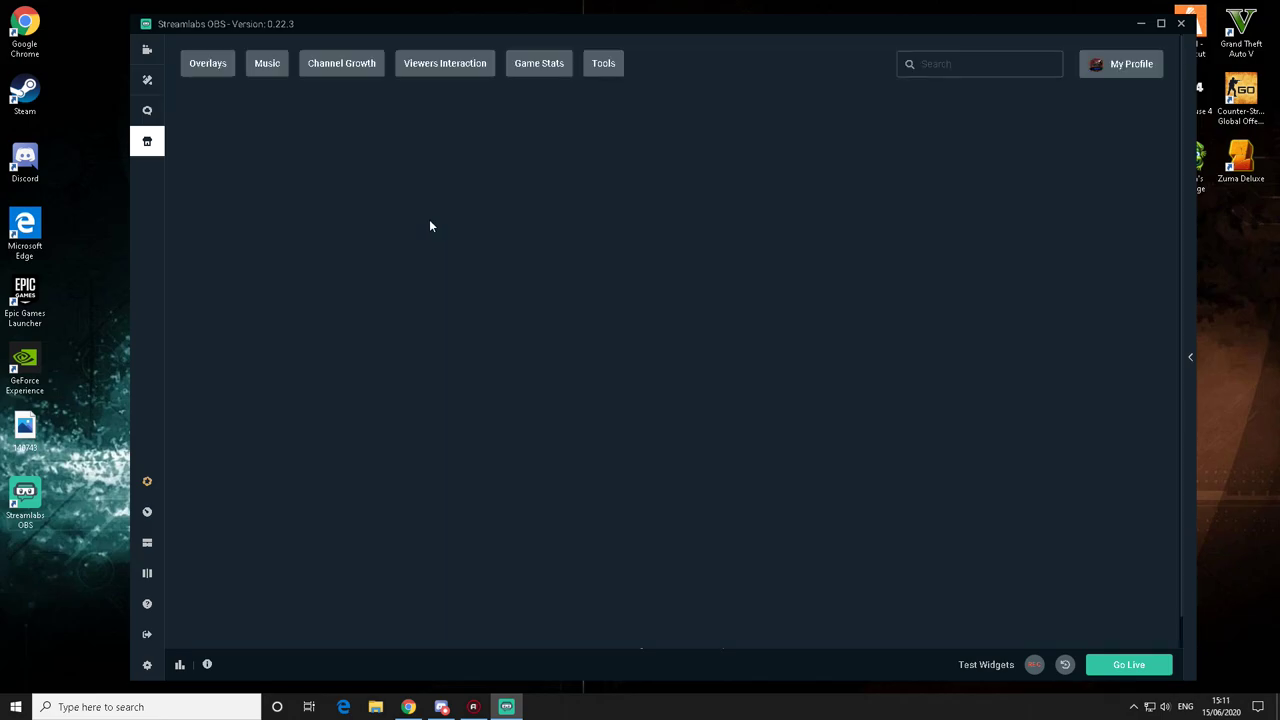
{"action": "scroll", "coordinate": [582, 358], "scroll_direction": "down", "scroll_amount": 4}
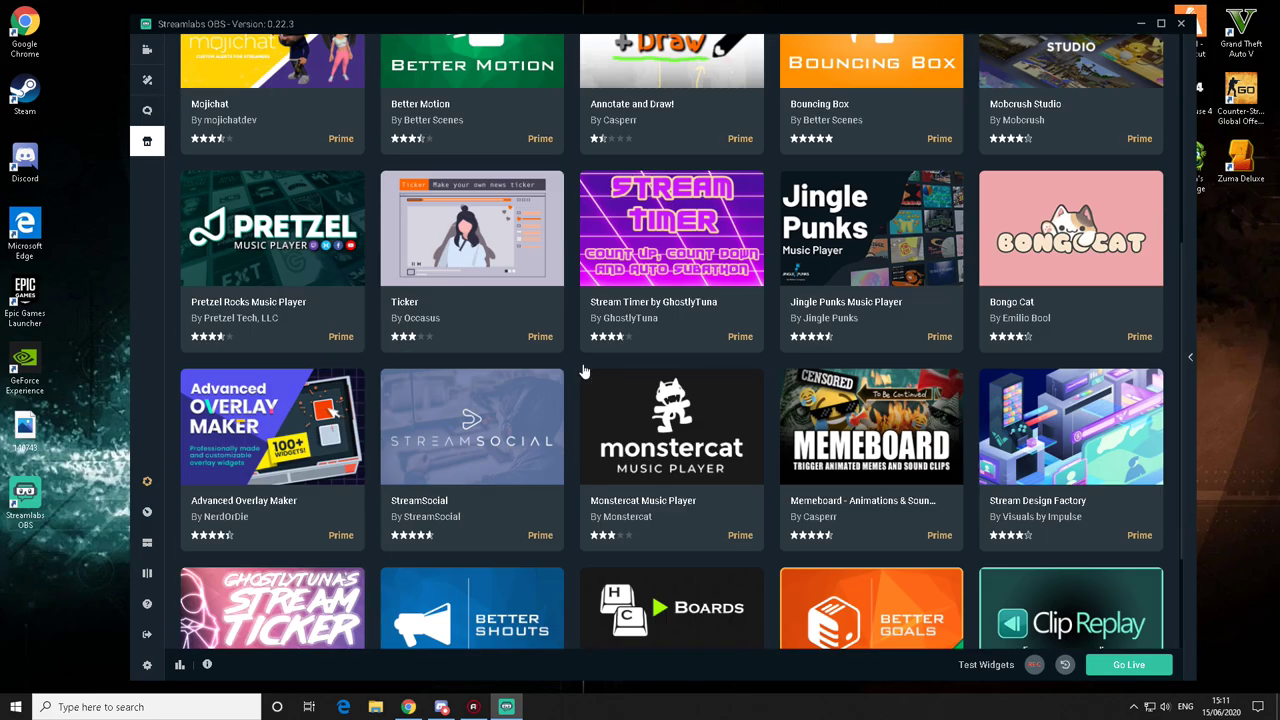
{"action": "scroll", "coordinate": [582, 358], "scroll_direction": "down", "scroll_amount": 2}
{"action": "scroll", "coordinate": [582, 362], "scroll_direction": "up", "scroll_amount": 6}
{"action": "left_click", "coordinate": [938, 333]}
{"action": "type", "text": "Scene"}
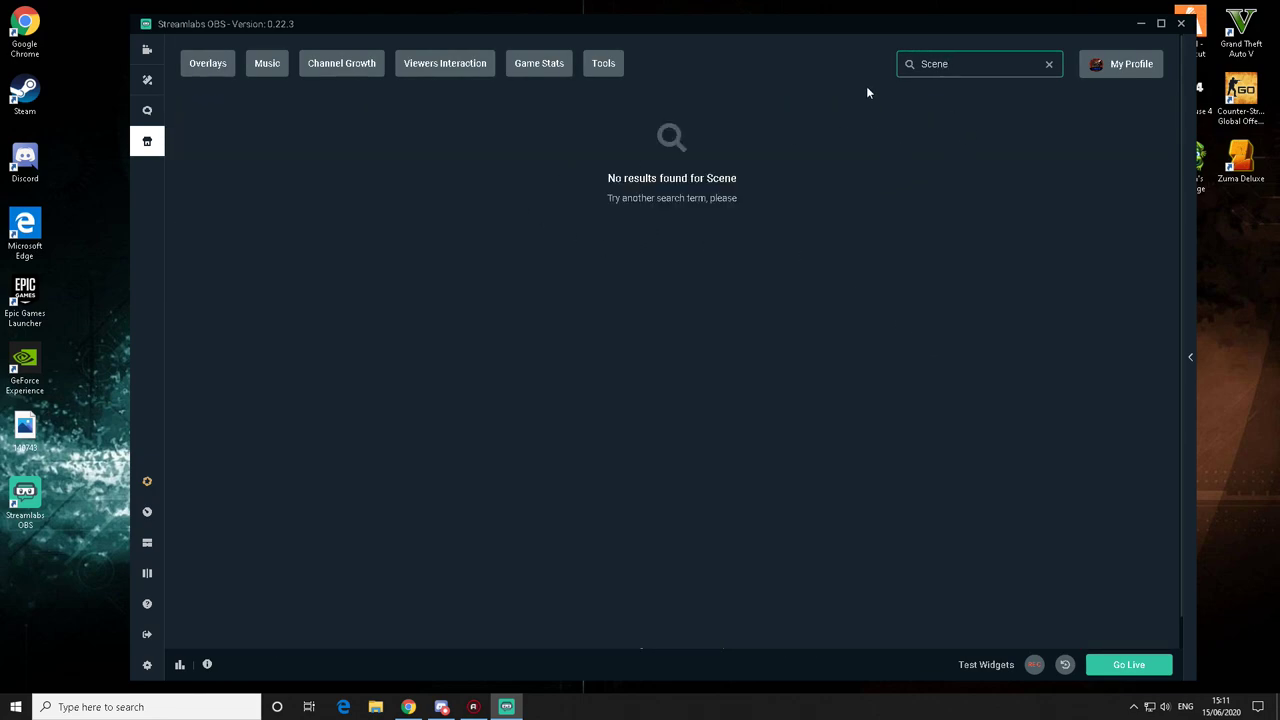
Step: Browse the scene themes and open the details of the Blue Stealth theme in the Featured section
{"action": "left_click", "coordinate": [148, 76]}
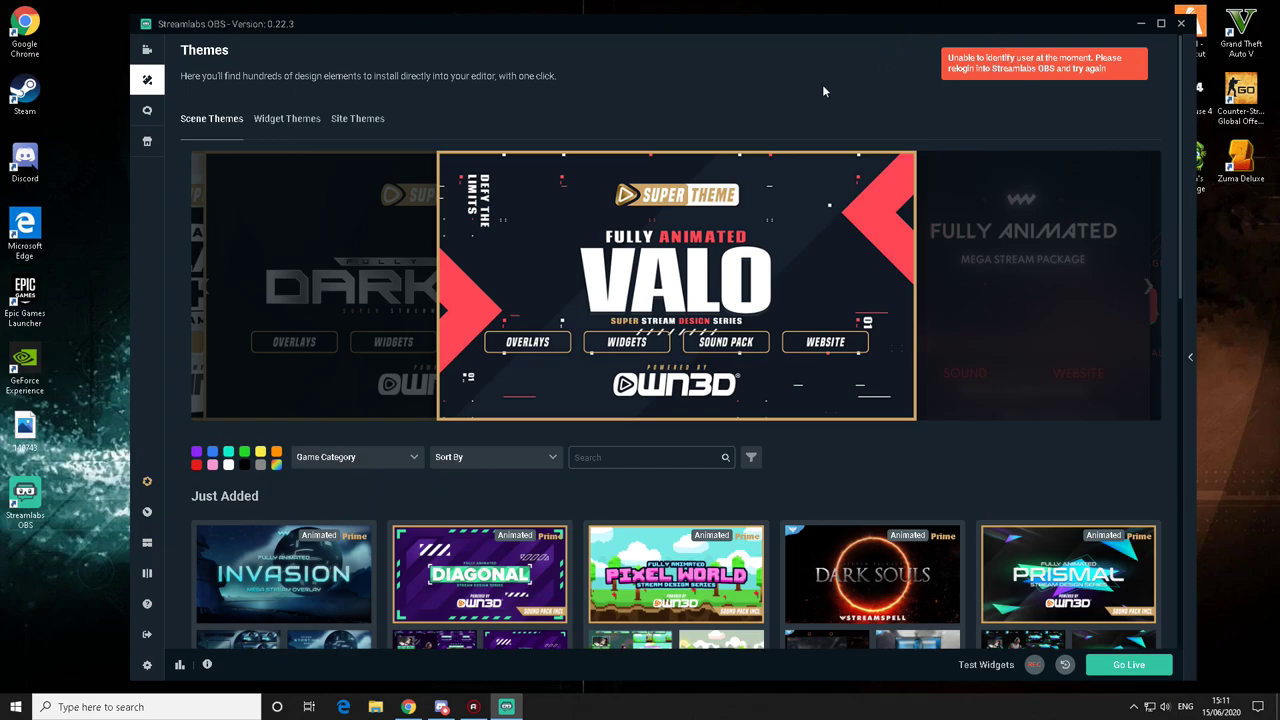
{"action": "scroll", "coordinate": [820, 160], "scroll_direction": "down", "scroll_amount": 3}
{"action": "scroll", "coordinate": [854, 192], "scroll_direction": "up", "scroll_amount": 3}
{"action": "scroll", "coordinate": [1106, 87], "scroll_direction": "down", "scroll_amount": 3}
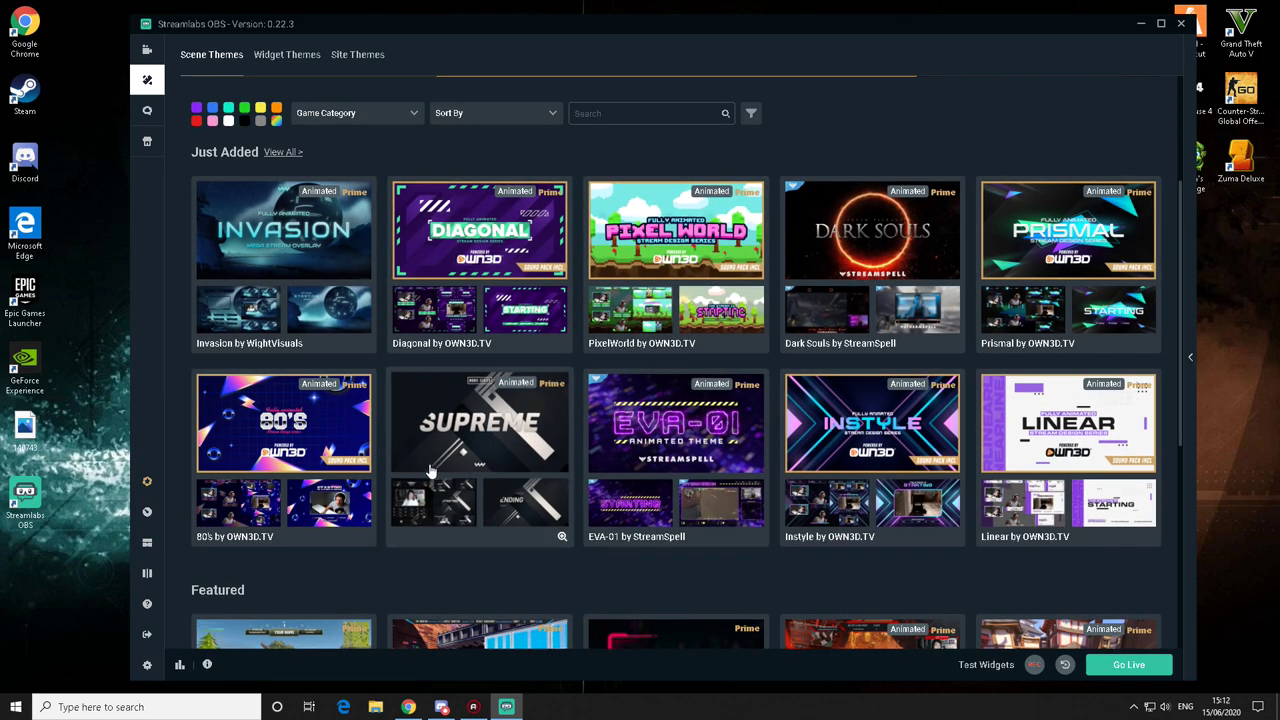
{"action": "scroll", "coordinate": [251, 466], "scroll_direction": "down", "scroll_amount": 3}
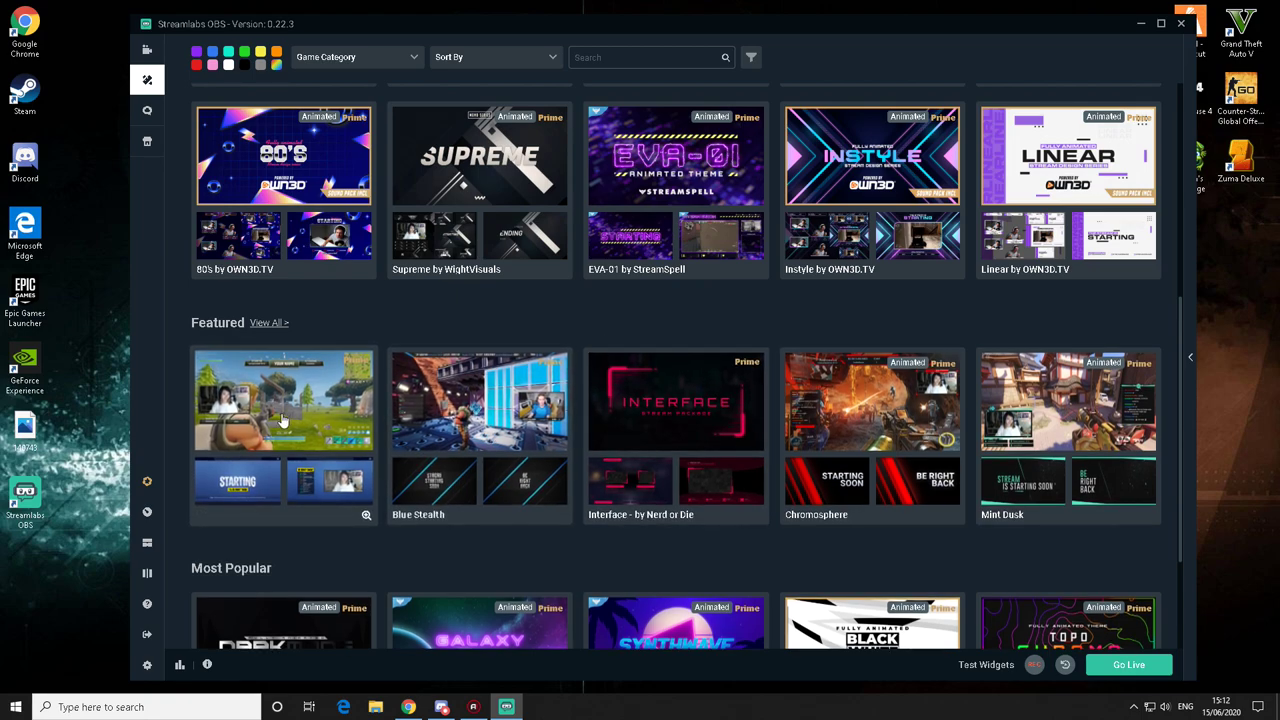
{"action": "left_click", "coordinate": [480, 418]}
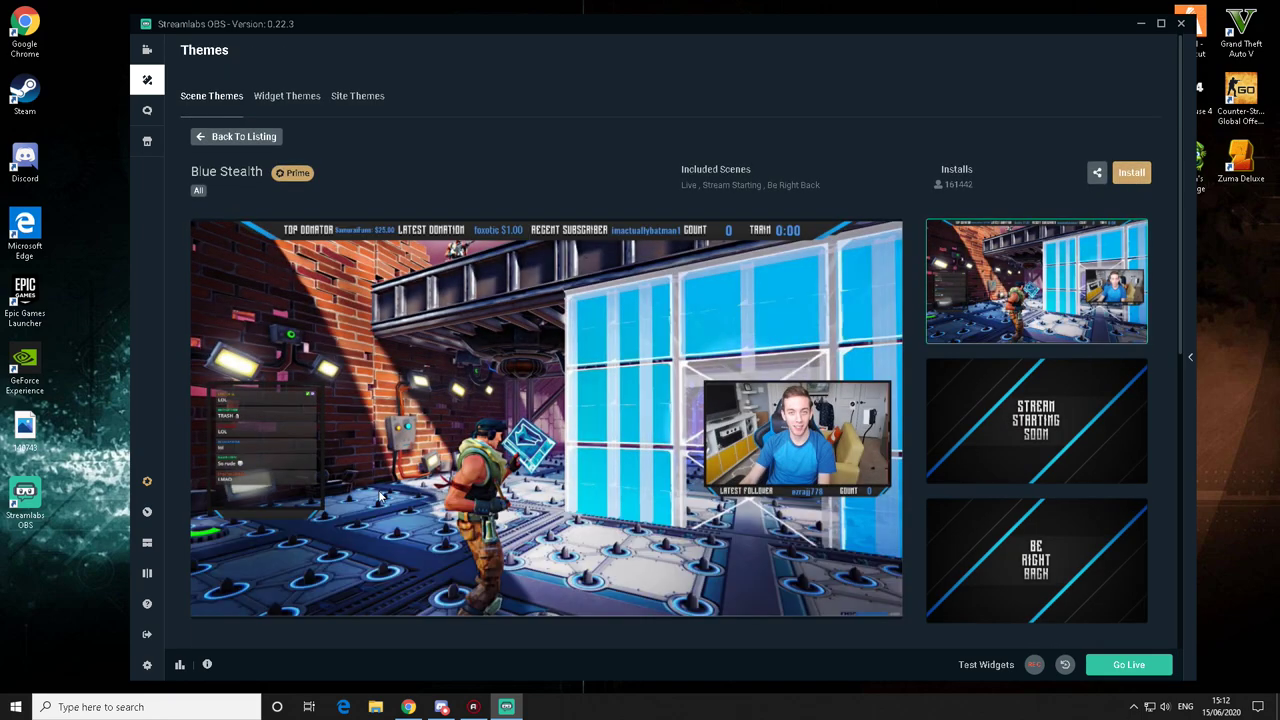
Step: Return to the editor and preview the Starting Soon, Be Right Back and Intermission scenes
{"action": "left_click", "coordinate": [147, 49]}
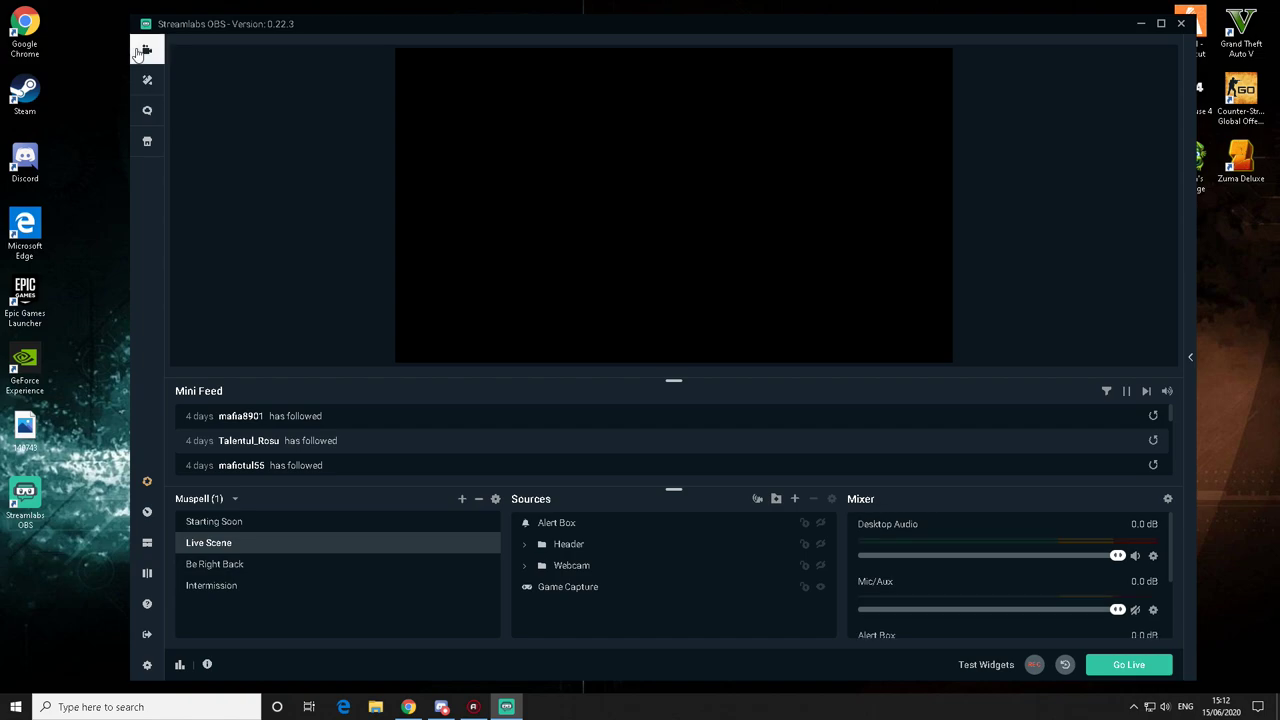
{"action": "left_click", "coordinate": [237, 523]}
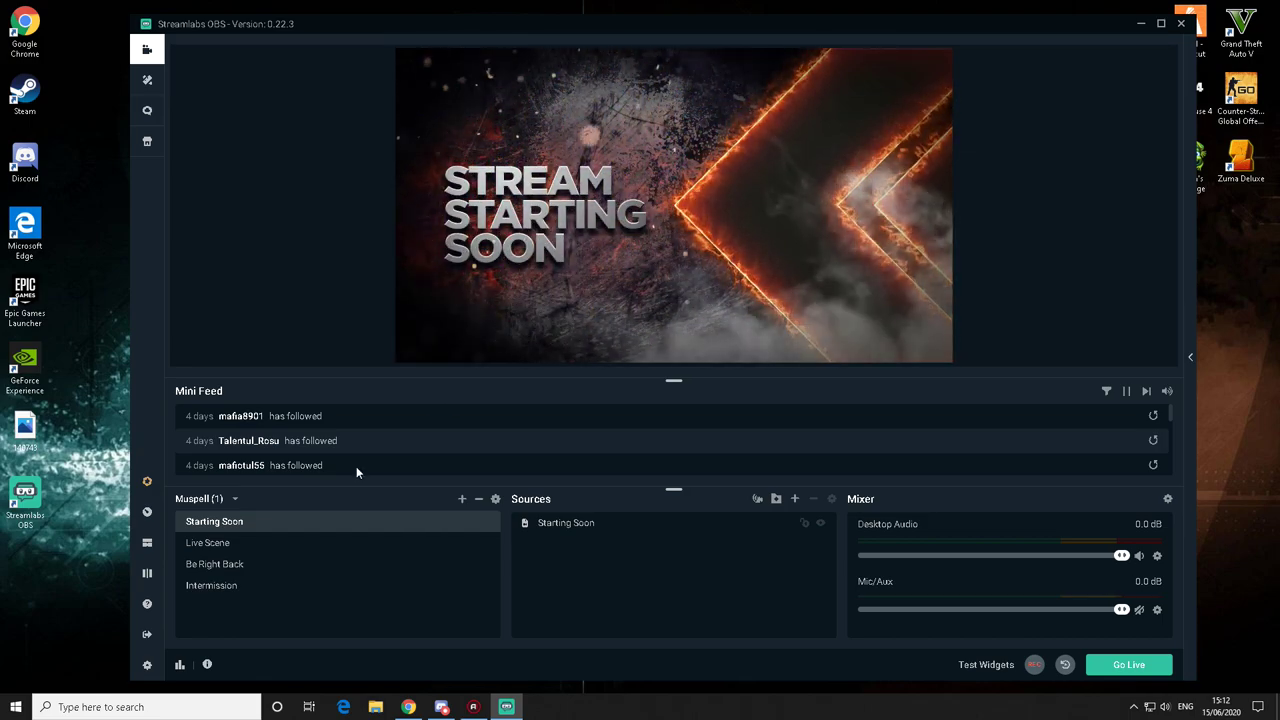
{"action": "left_click", "coordinate": [540, 525]}
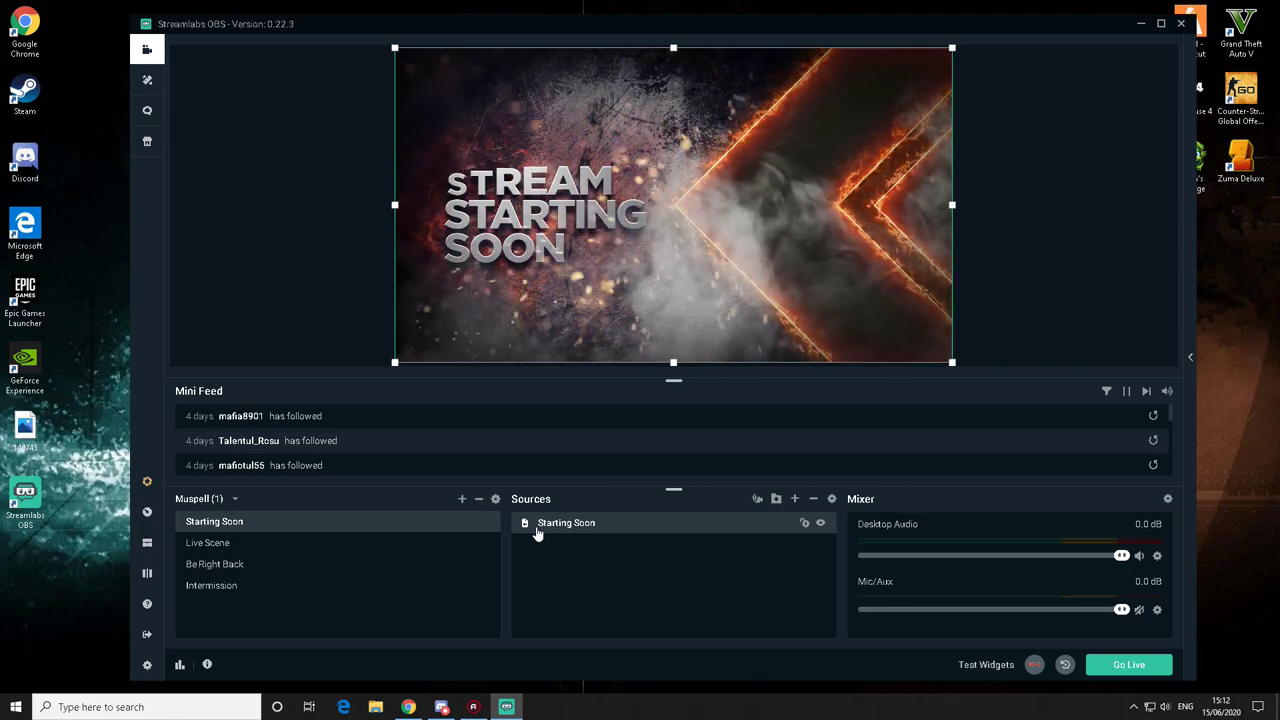
{"action": "left_click", "coordinate": [331, 564]}
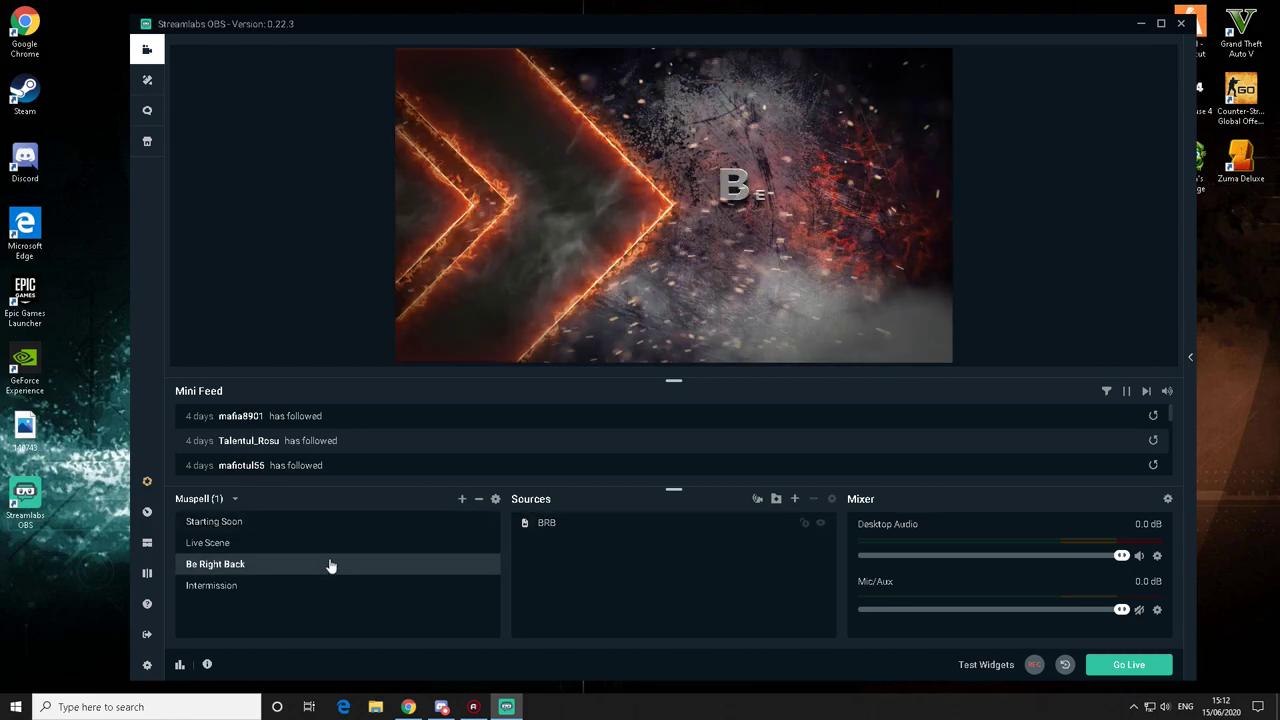
{"action": "left_click", "coordinate": [290, 586]}
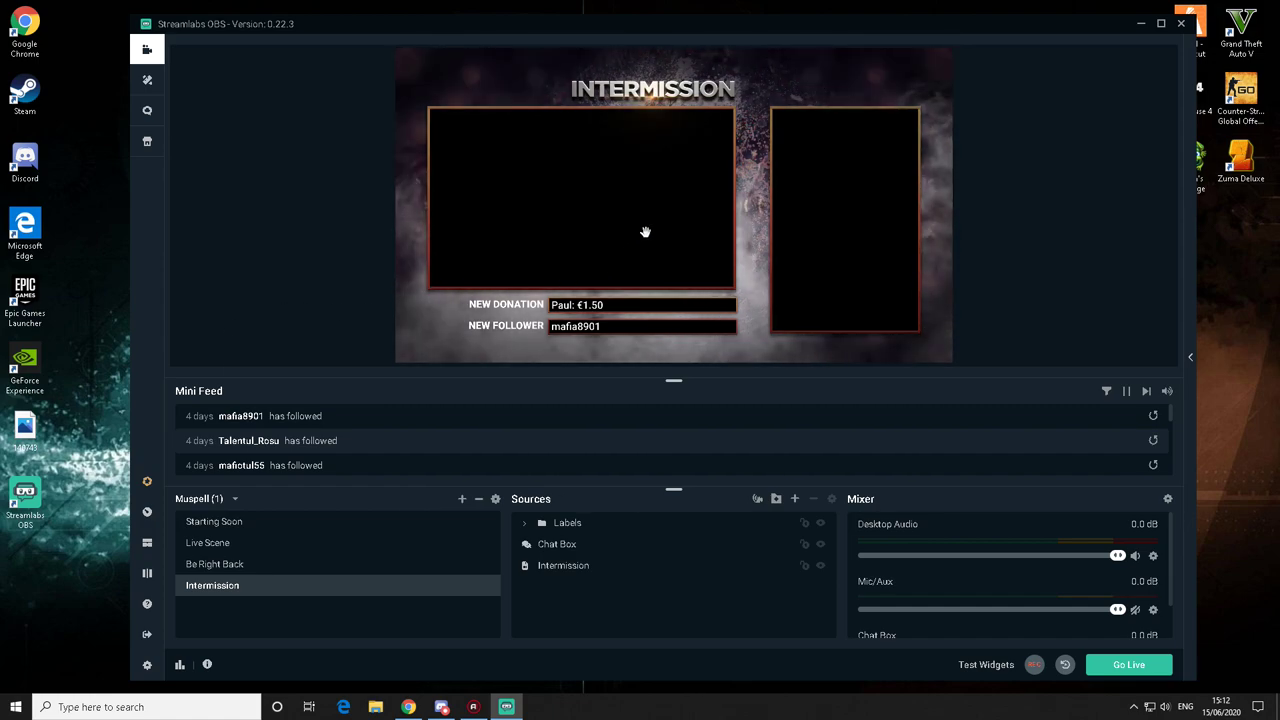
Step: Examine the Intermission scene's sources: the chat box, the background and each label in the Labels folder
{"action": "left_click", "coordinate": [851, 229]}
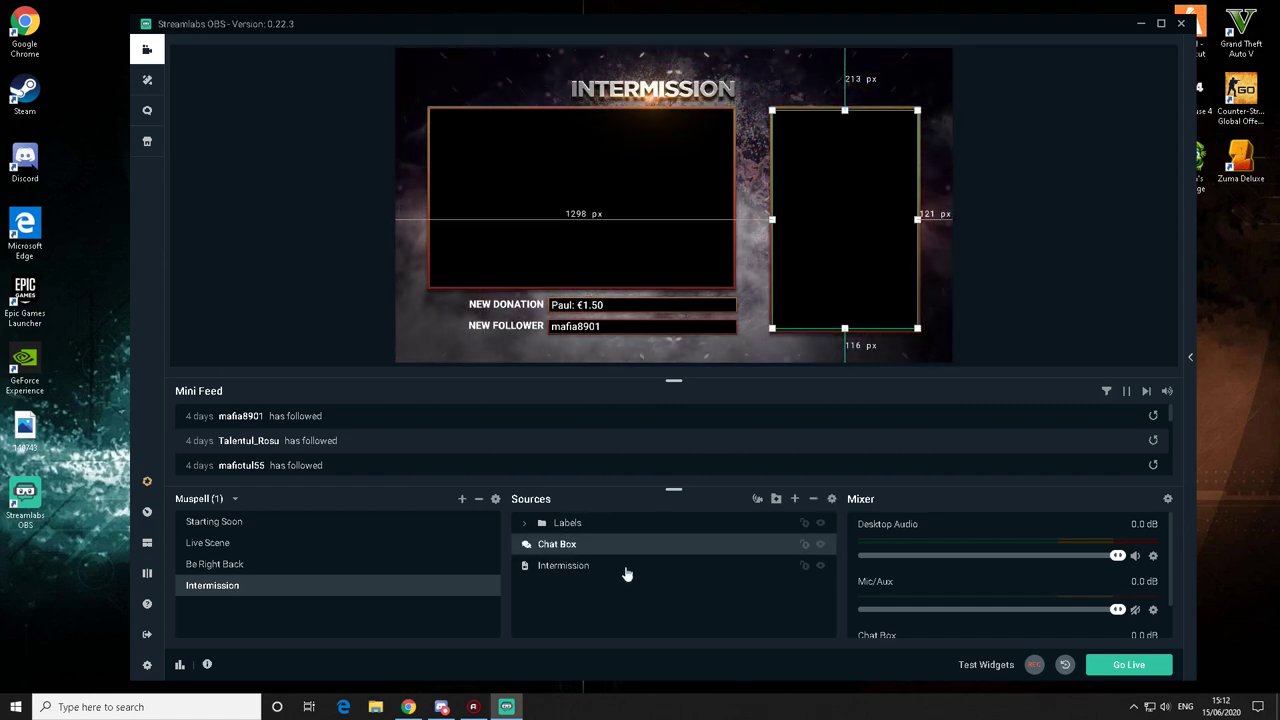
{"action": "left_click", "coordinate": [590, 566]}
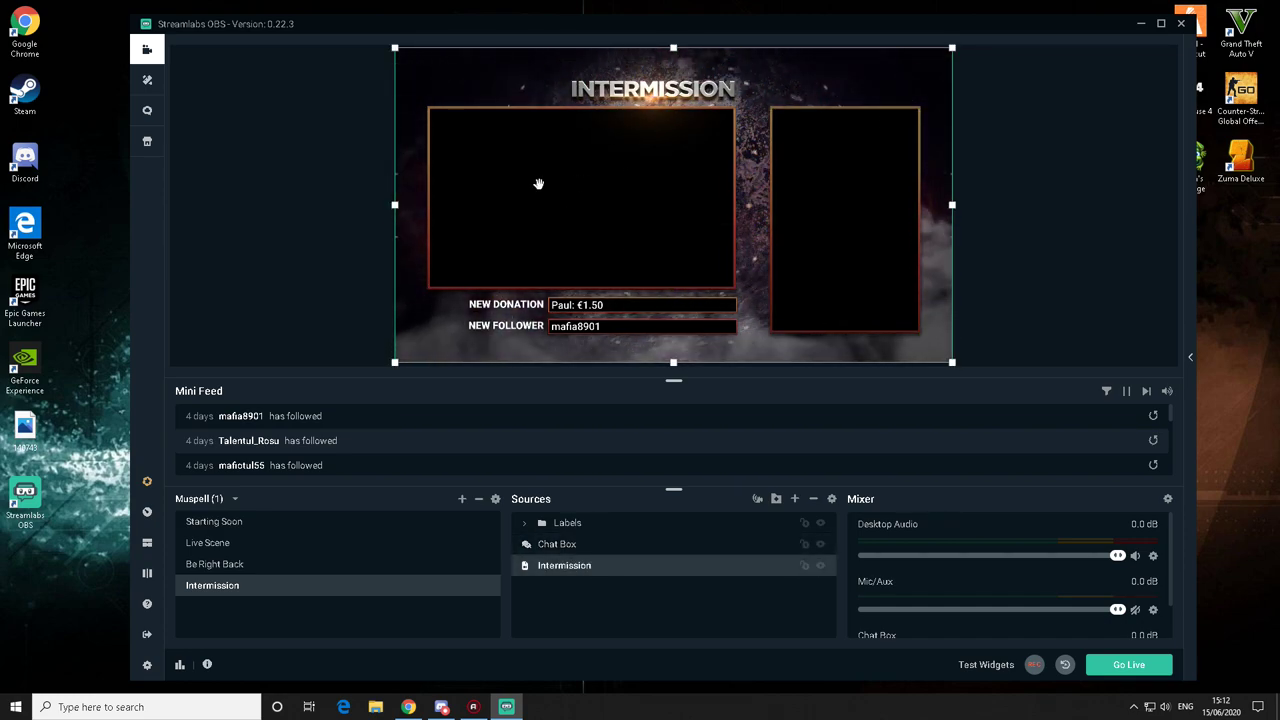
{"action": "left_click", "coordinate": [518, 527]}
{"action": "left_click", "coordinate": [522, 523]}
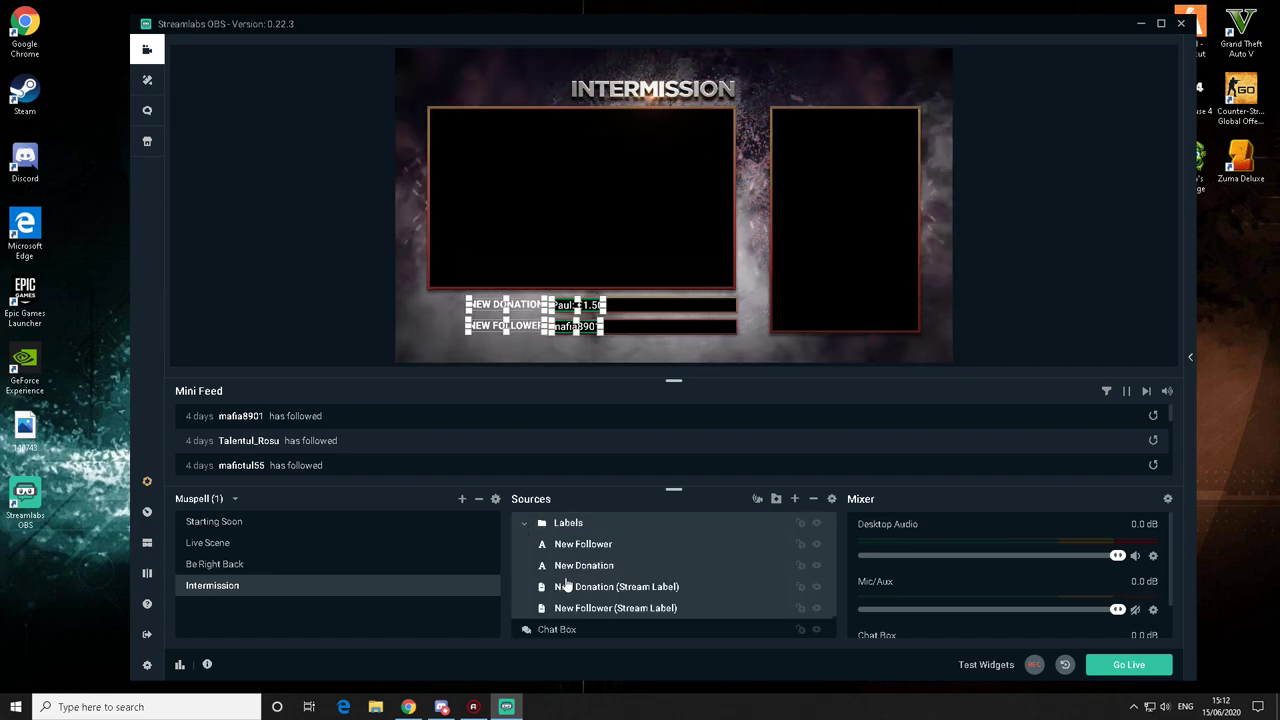
{"action": "left_click", "coordinate": [570, 544]}
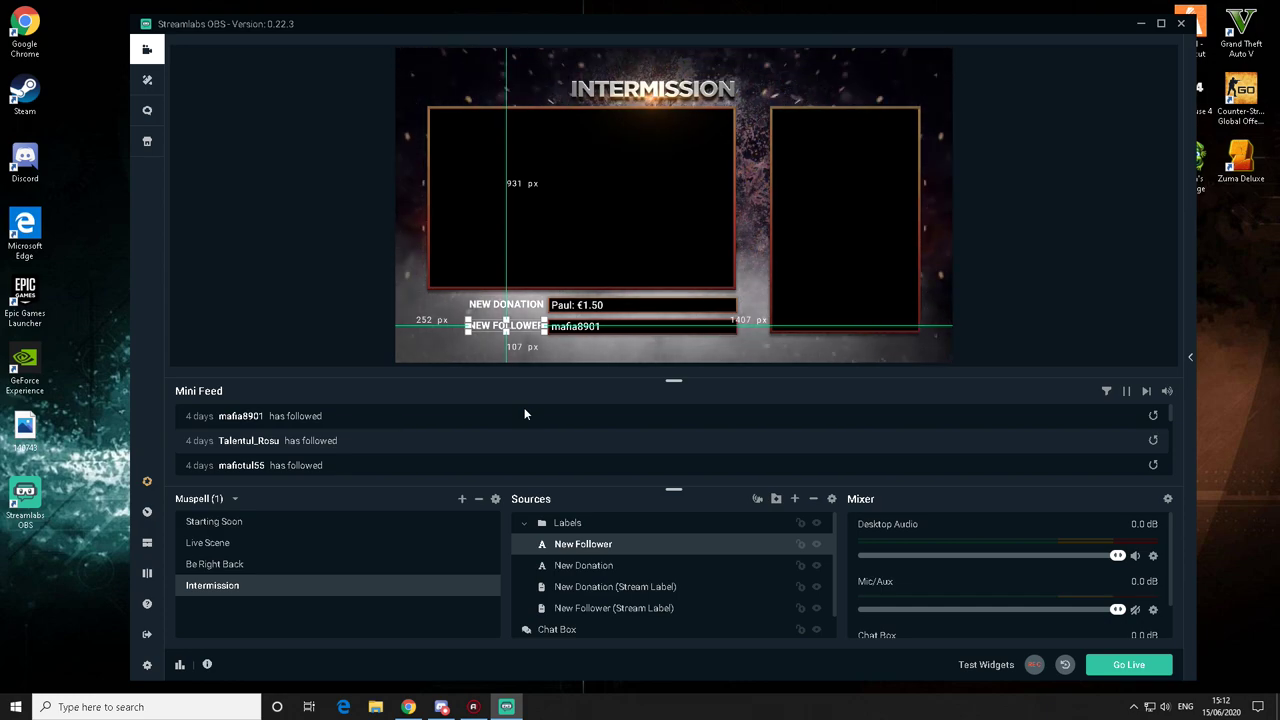
{"action": "left_click", "coordinate": [587, 568]}
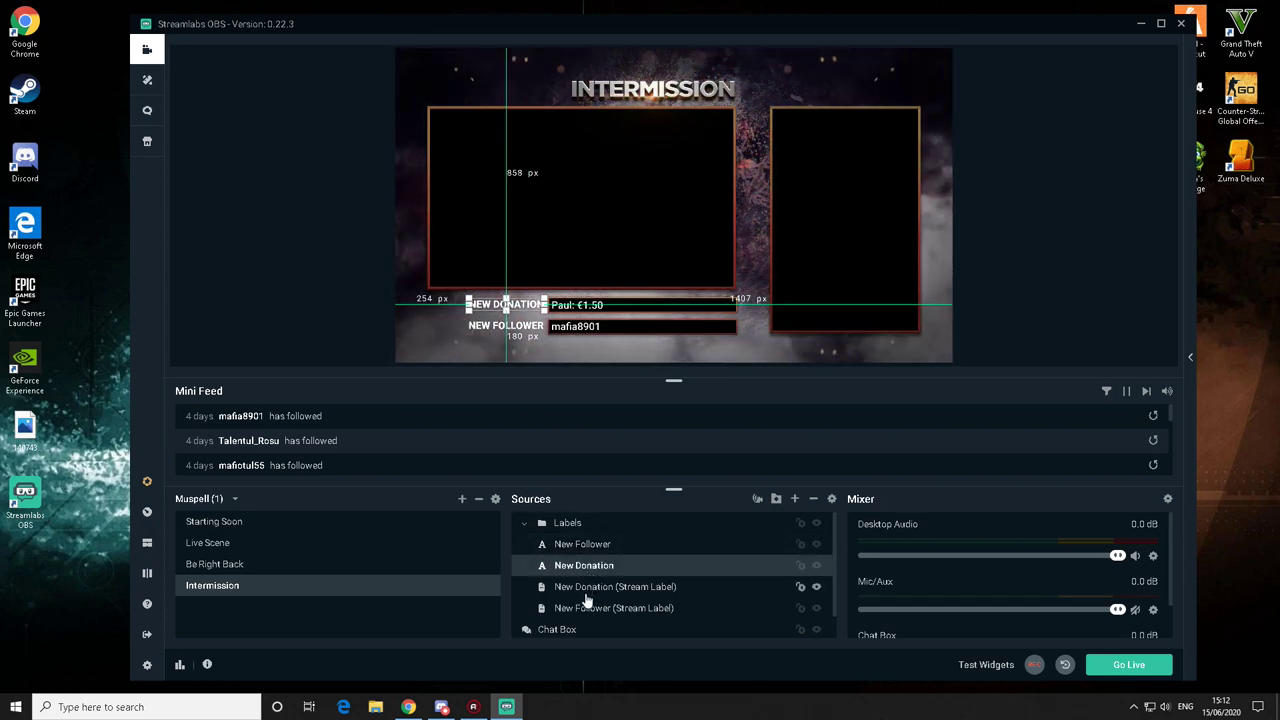
{"action": "left_click", "coordinate": [587, 598]}
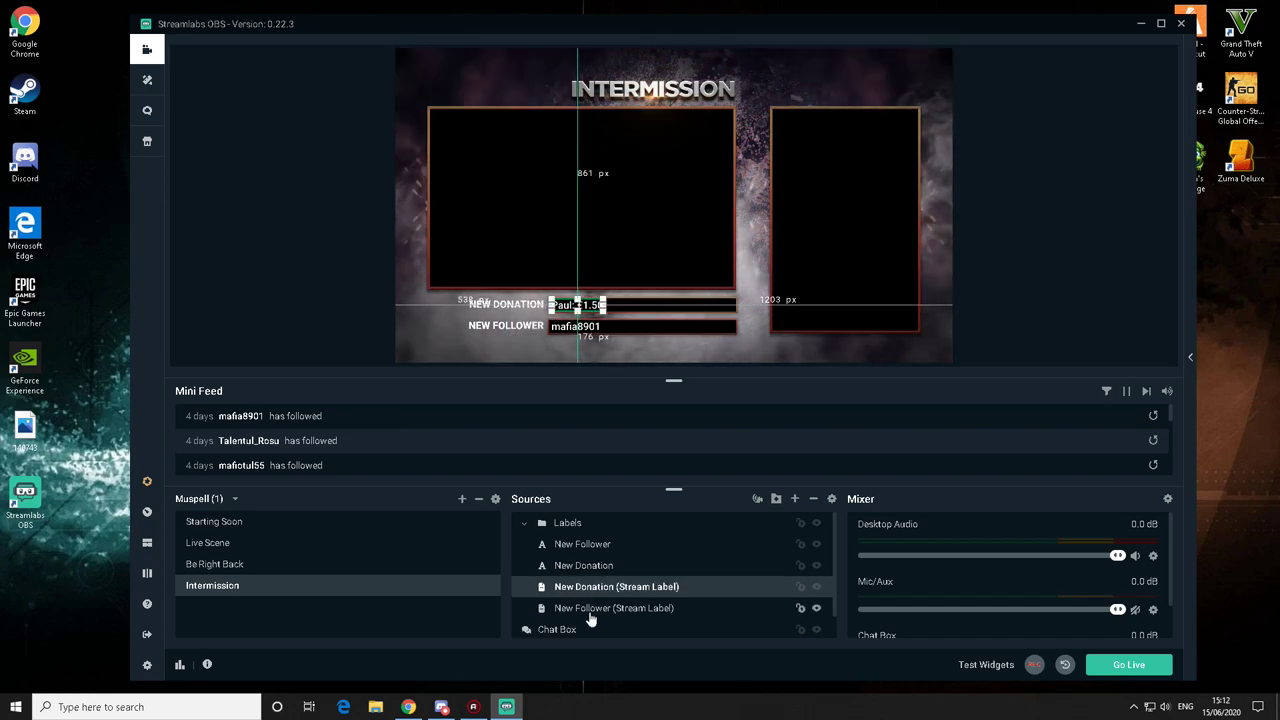
{"action": "left_click", "coordinate": [590, 610]}
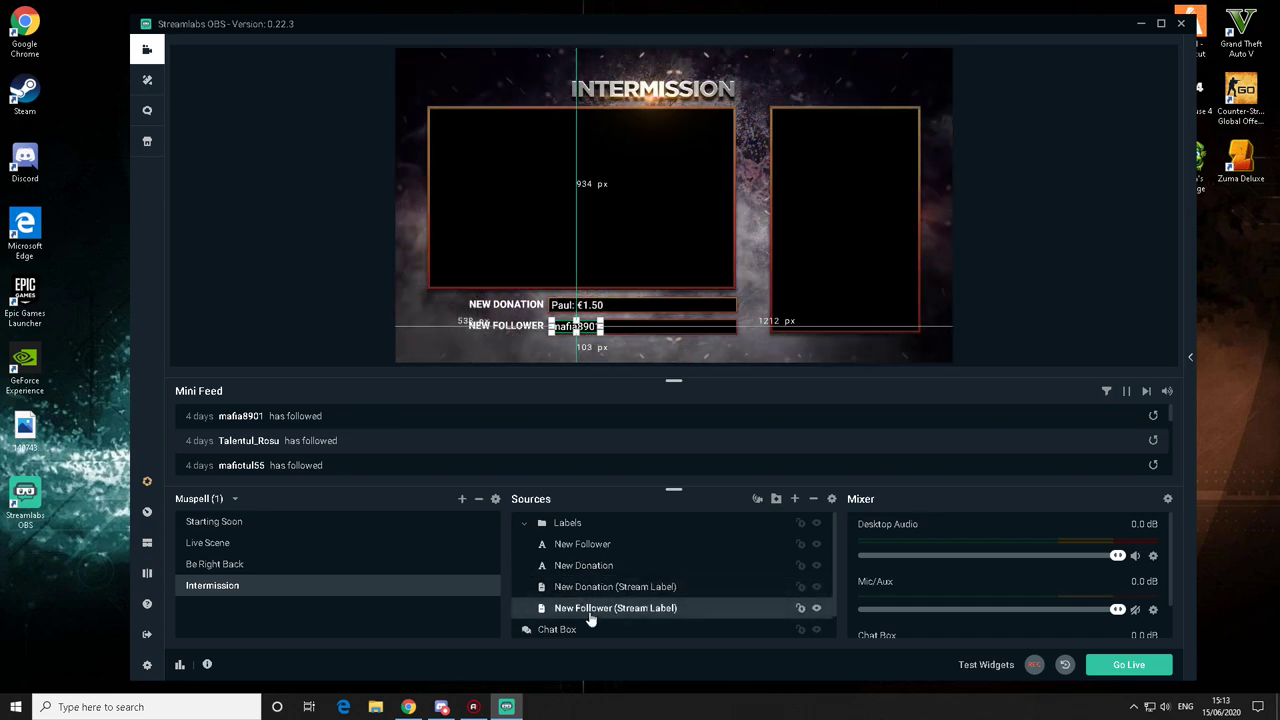
{"action": "left_click", "coordinate": [528, 523]}
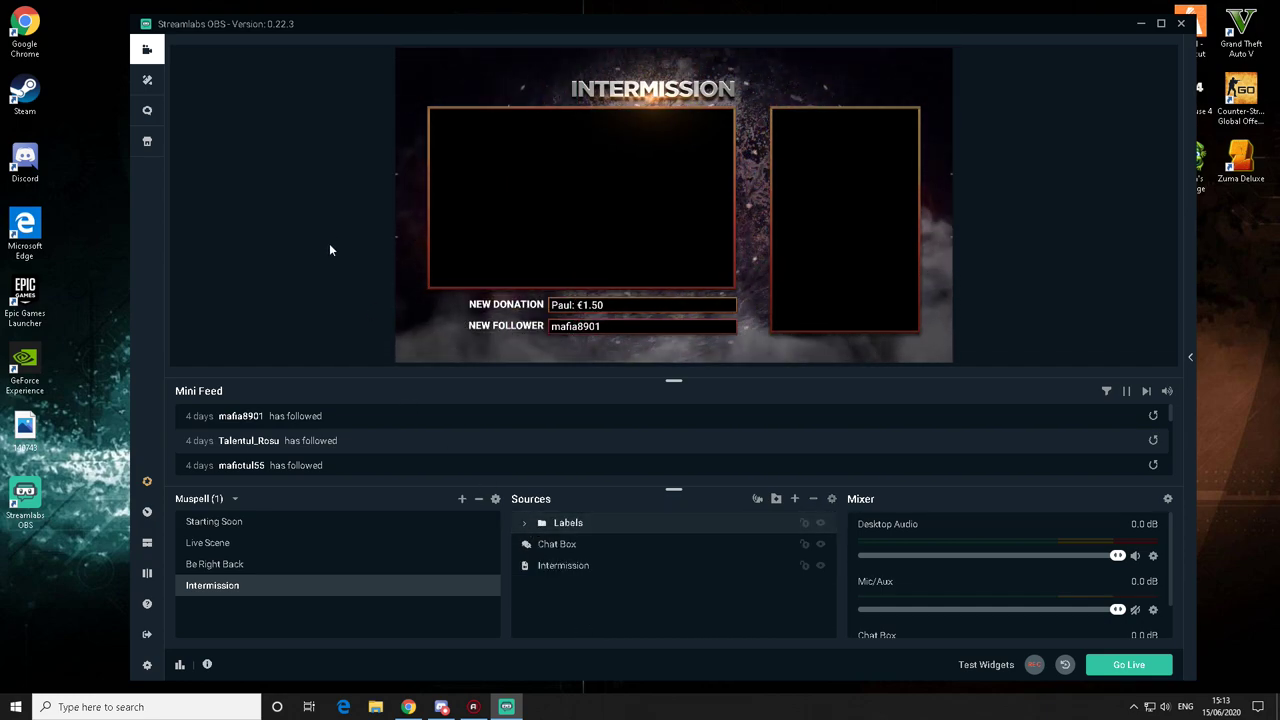
Step: Begin adding a source to Live Scene and review the Display Capture, Image, Browser Source and Image Slide Show descriptions
{"action": "left_click", "coordinate": [306, 546]}
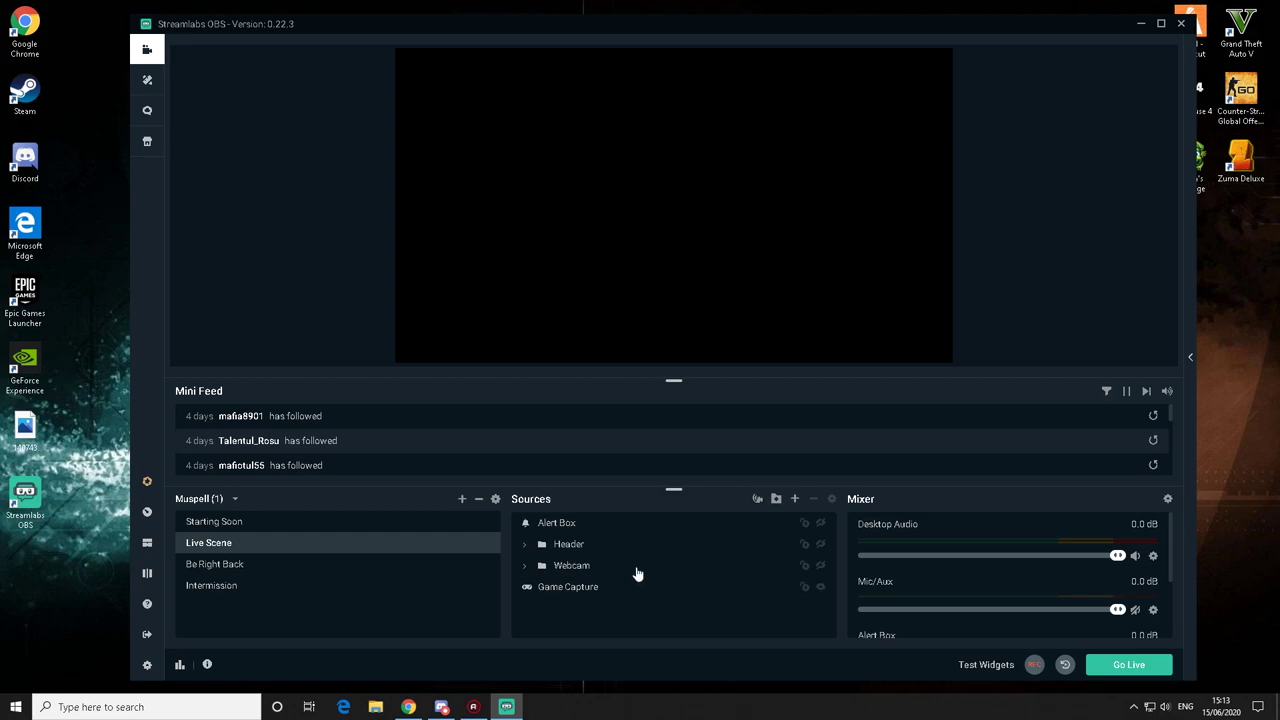
{"action": "left_click", "coordinate": [794, 499]}
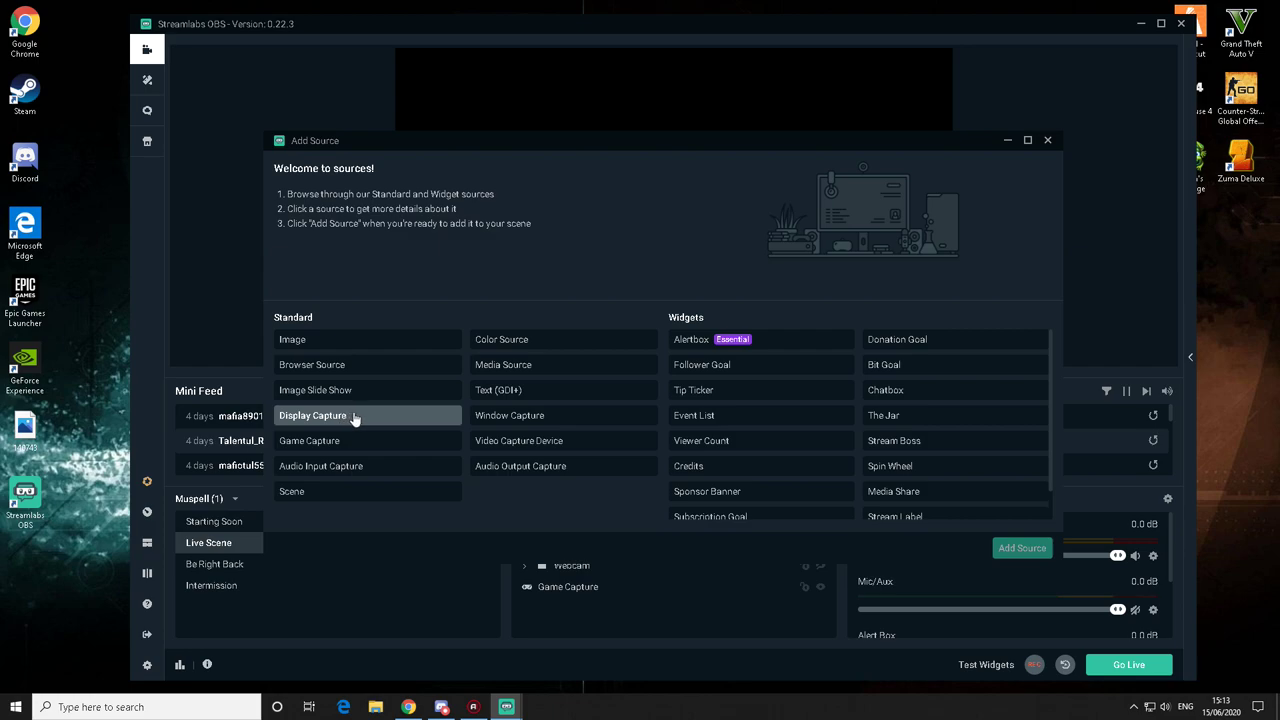
{"action": "left_click", "coordinate": [353, 418]}
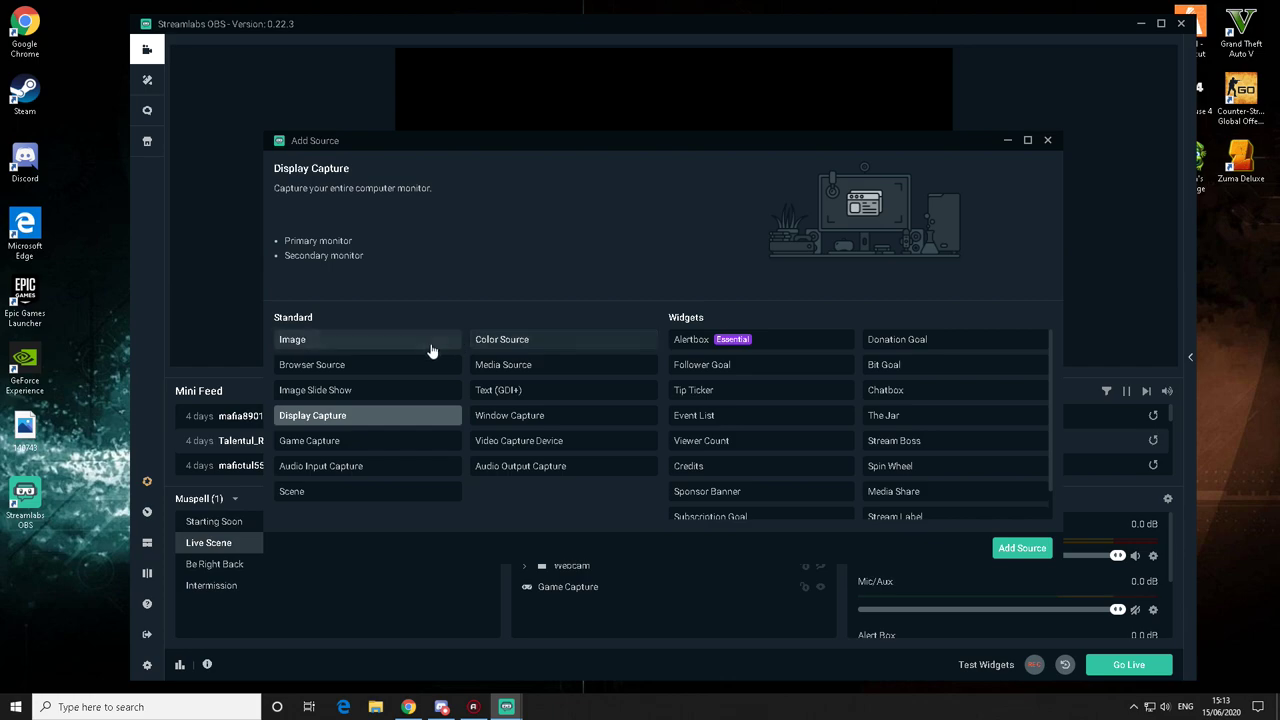
{"action": "left_click", "coordinate": [380, 349]}
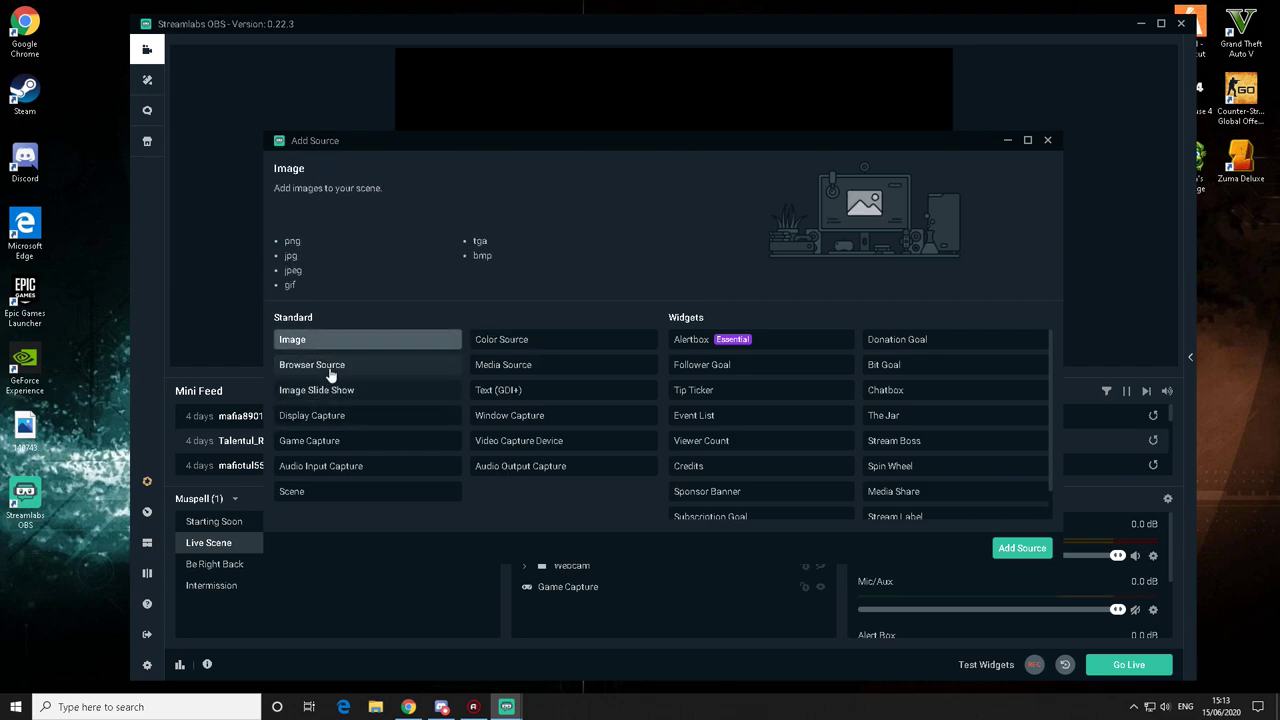
{"action": "left_click", "coordinate": [352, 366]}
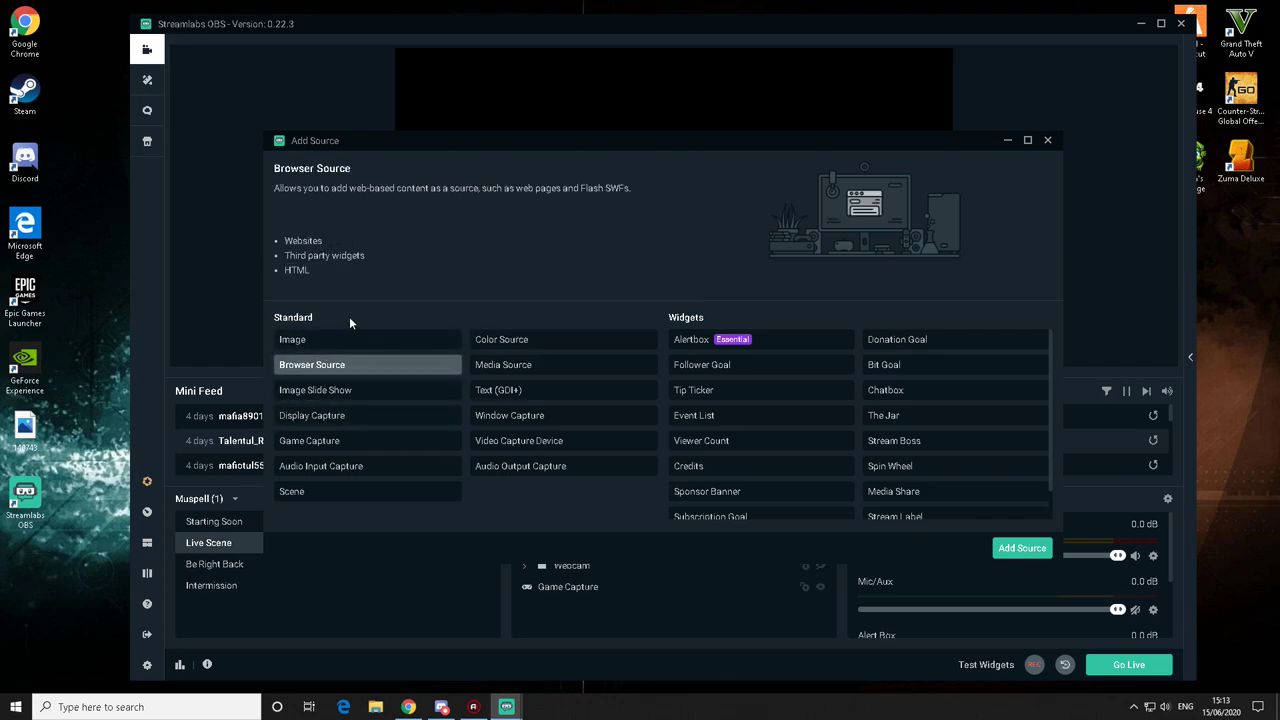
{"action": "left_click", "coordinate": [336, 395]}
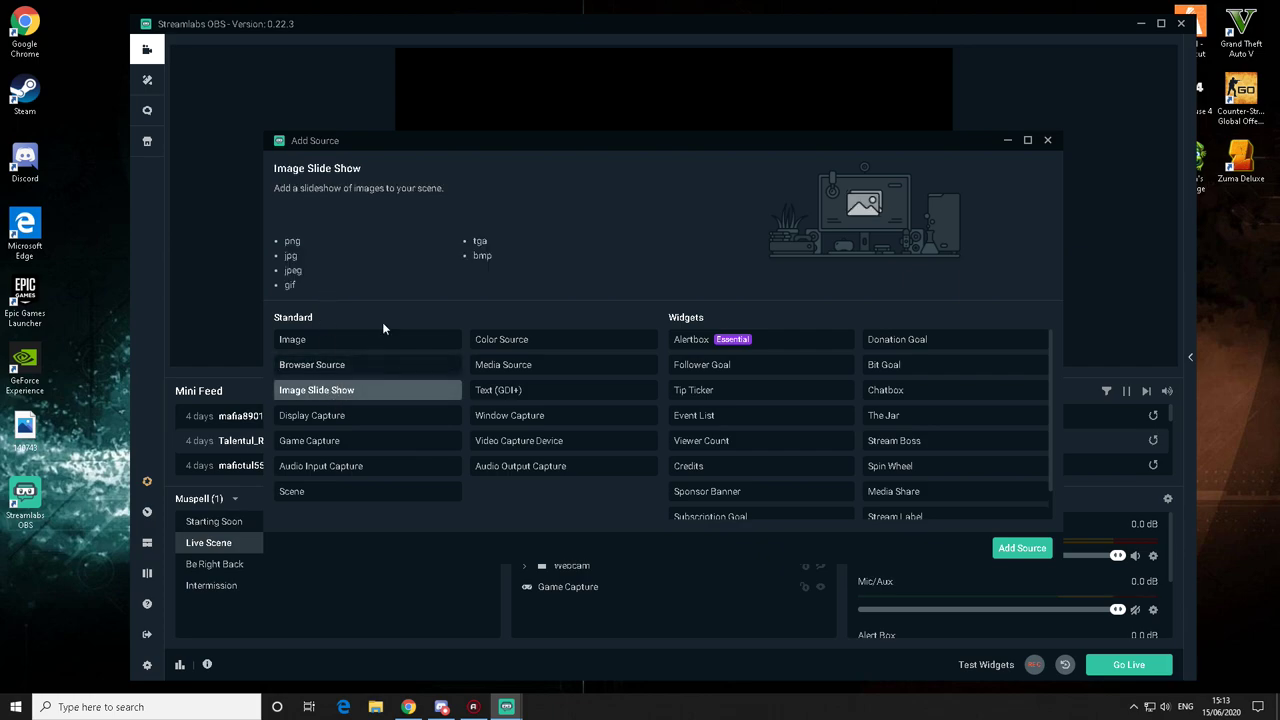
Step: Add a new Display Capture source to Live Scene, capturing Display 1: 1920x1080 @ 0,0
{"action": "left_click", "coordinate": [318, 420]}
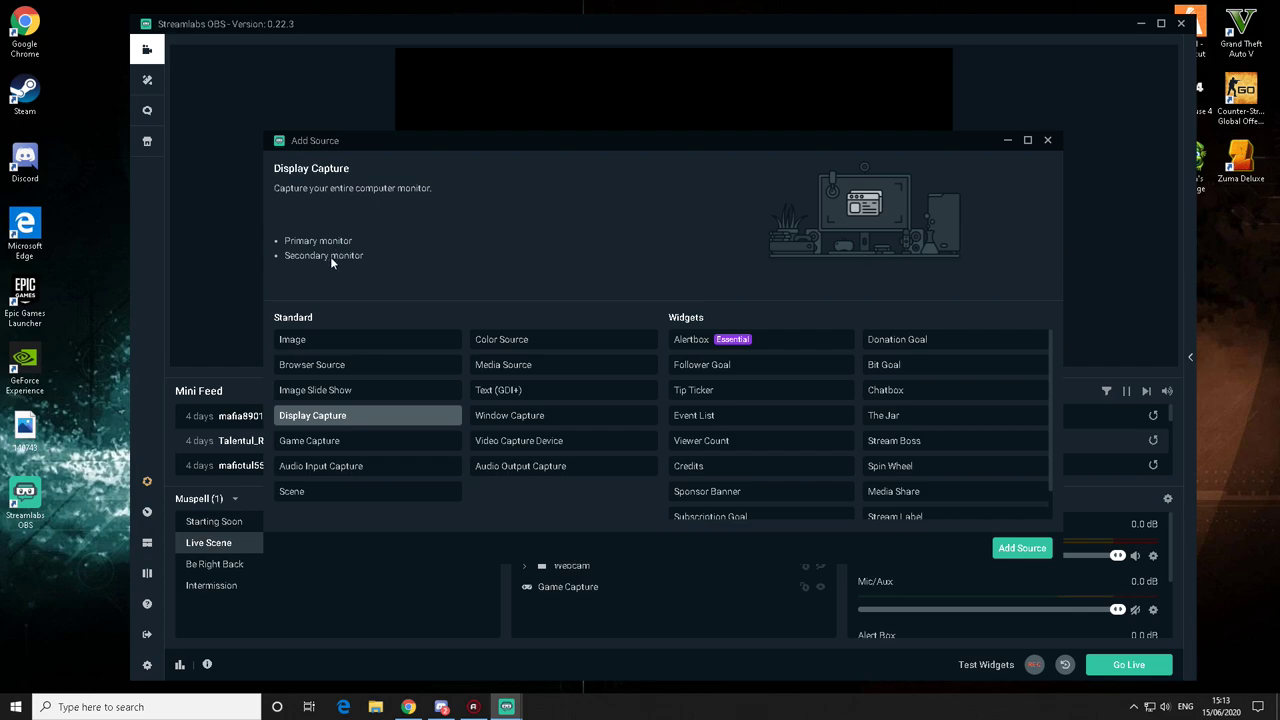
{"action": "left_click", "coordinate": [1022, 548]}
{"action": "left_click", "coordinate": [820, 439]}
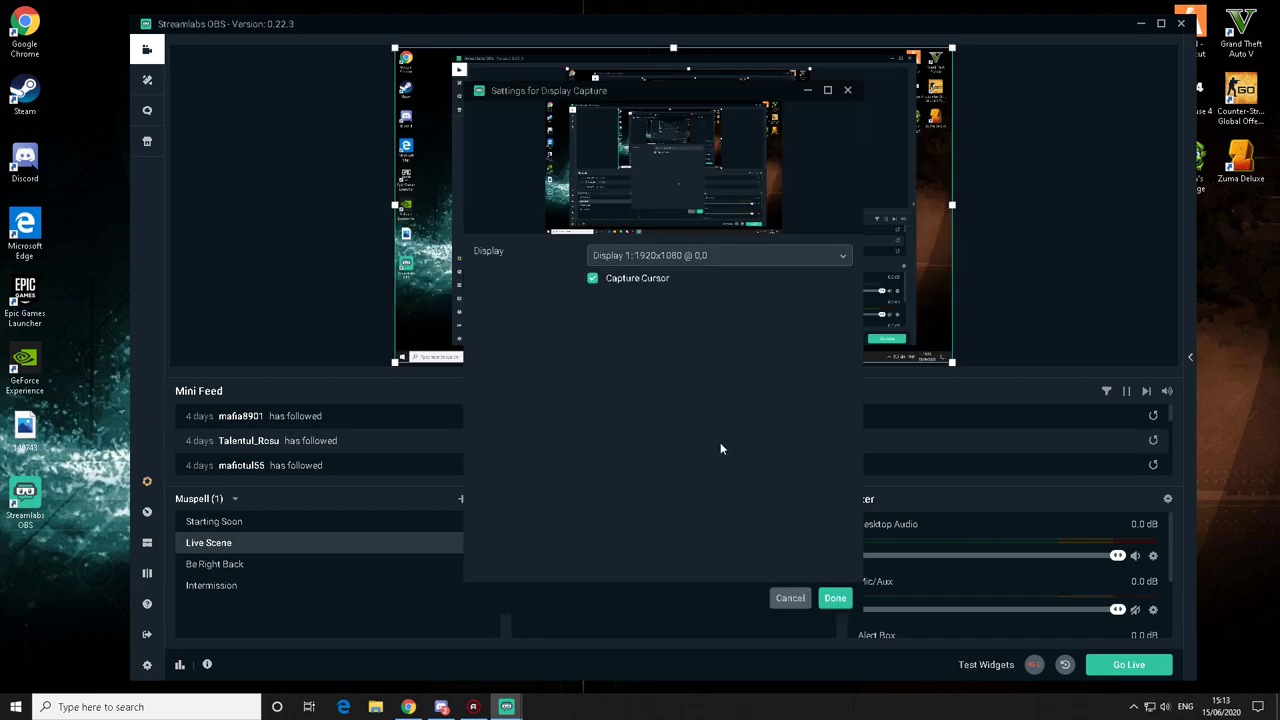
{"action": "left_click", "coordinate": [677, 258]}
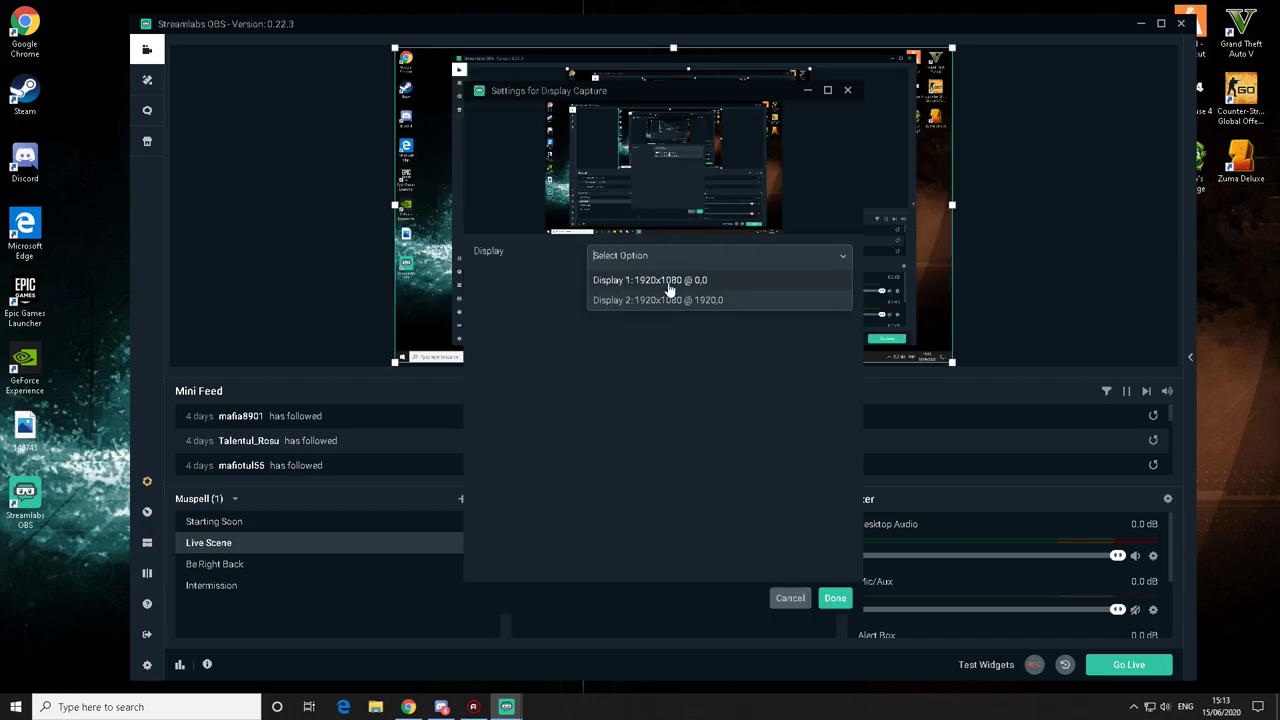
{"action": "left_click", "coordinate": [668, 283]}
{"action": "left_click", "coordinate": [834, 597]}
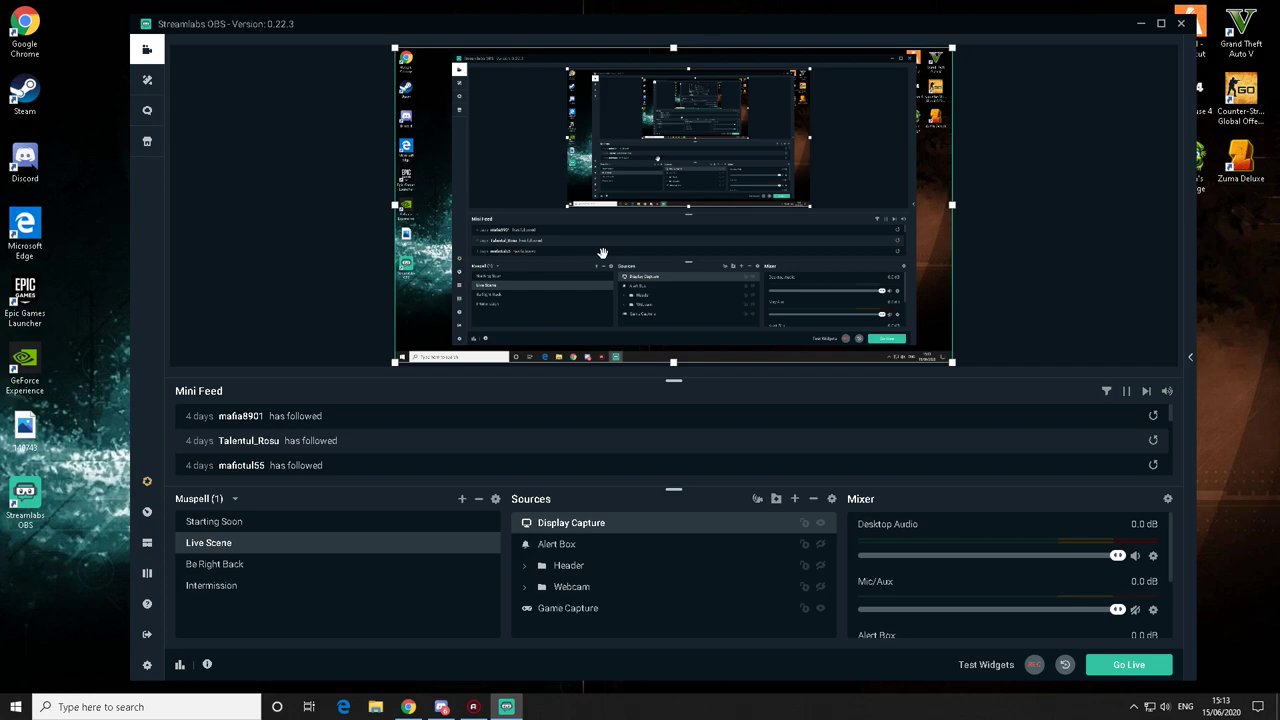
Step: Remove the Display Capture source from Live Scene and confirm the removal
{"action": "right_click", "coordinate": [606, 528]}
{"action": "key", "text": "Escape"}
{"action": "left_click", "coordinate": [813, 498]}
{"action": "left_click", "coordinate": [664, 357]}
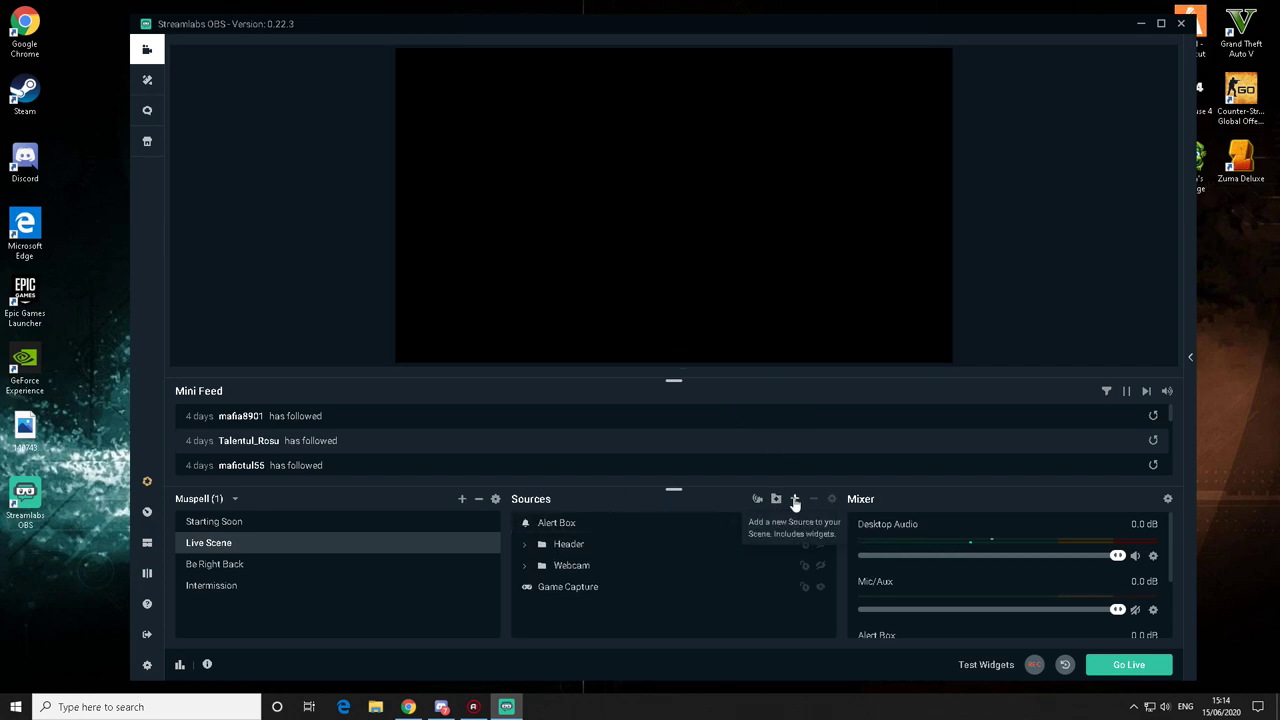
{"action": "left_click", "coordinate": [795, 499]}
{"action": "left_click", "coordinate": [335, 452]}
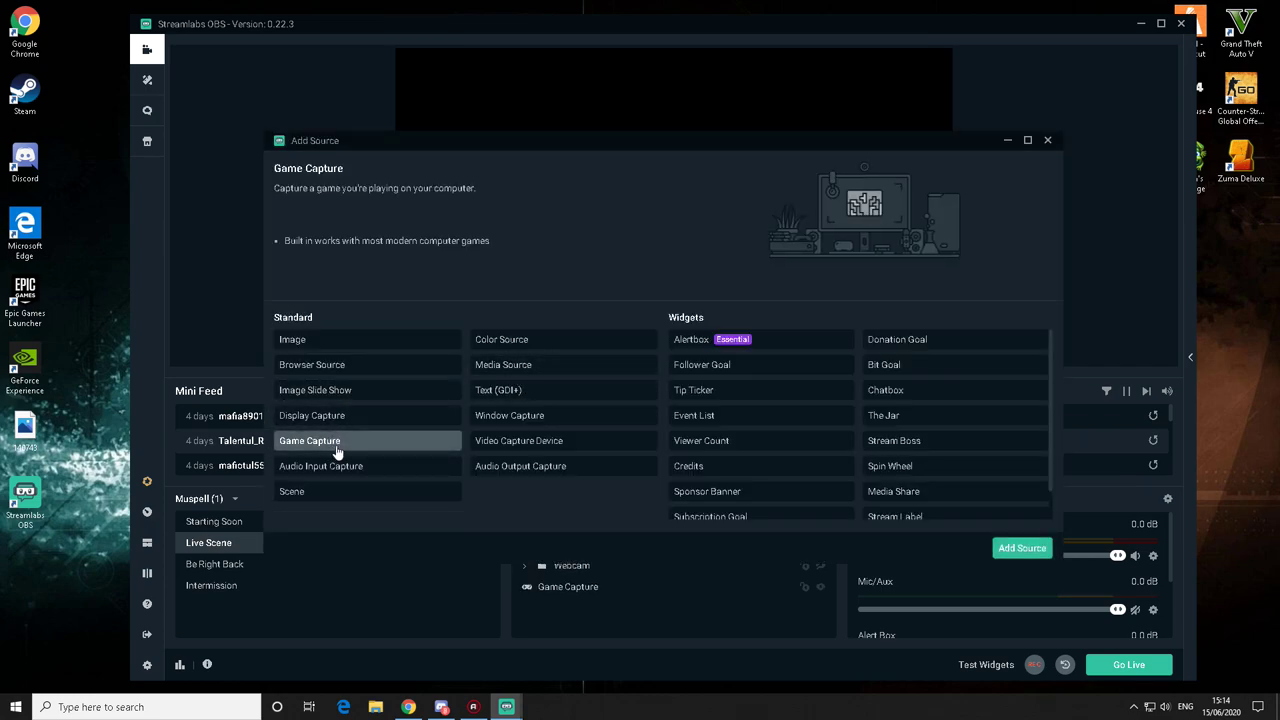
{"action": "double_click", "coordinate": [336, 453]}
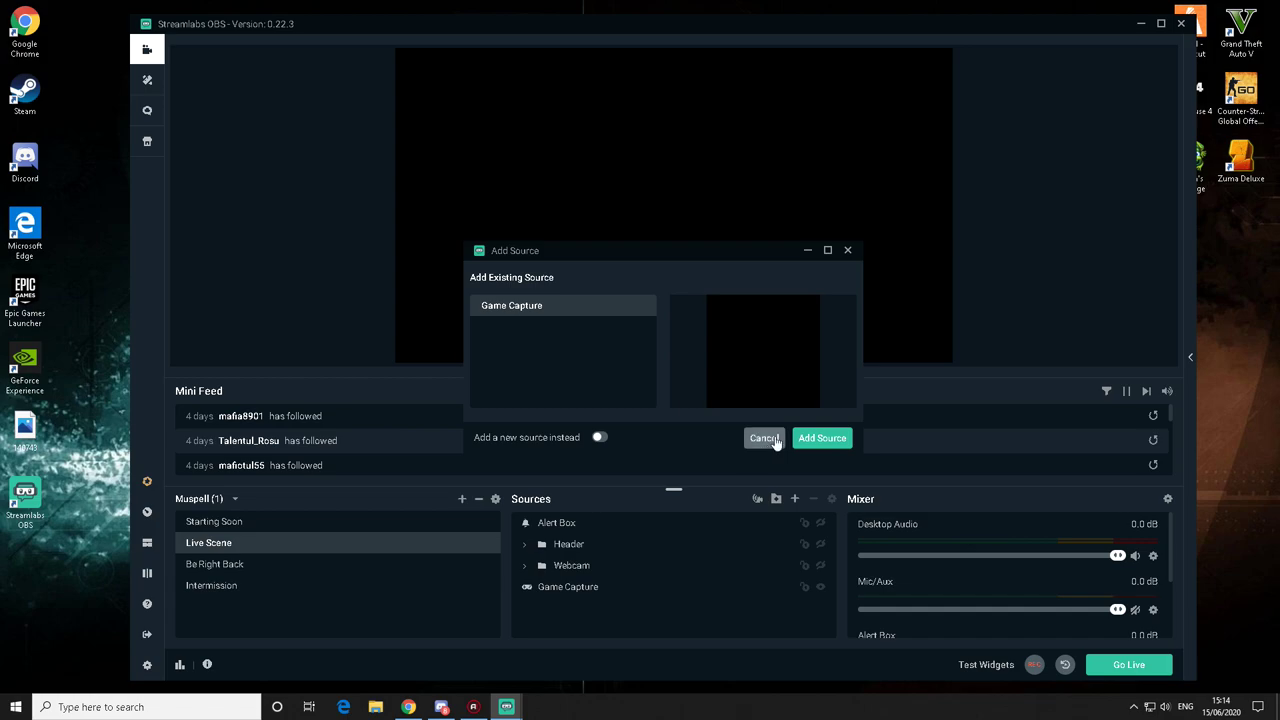
{"action": "left_click", "coordinate": [764, 439]}
Step: Set the Live Scene's Game Capture source to capture a specific window, choosing [Streamlabs OBS.exe]: Settings for Game Capture
{"action": "double_click", "coordinate": [570, 588]}
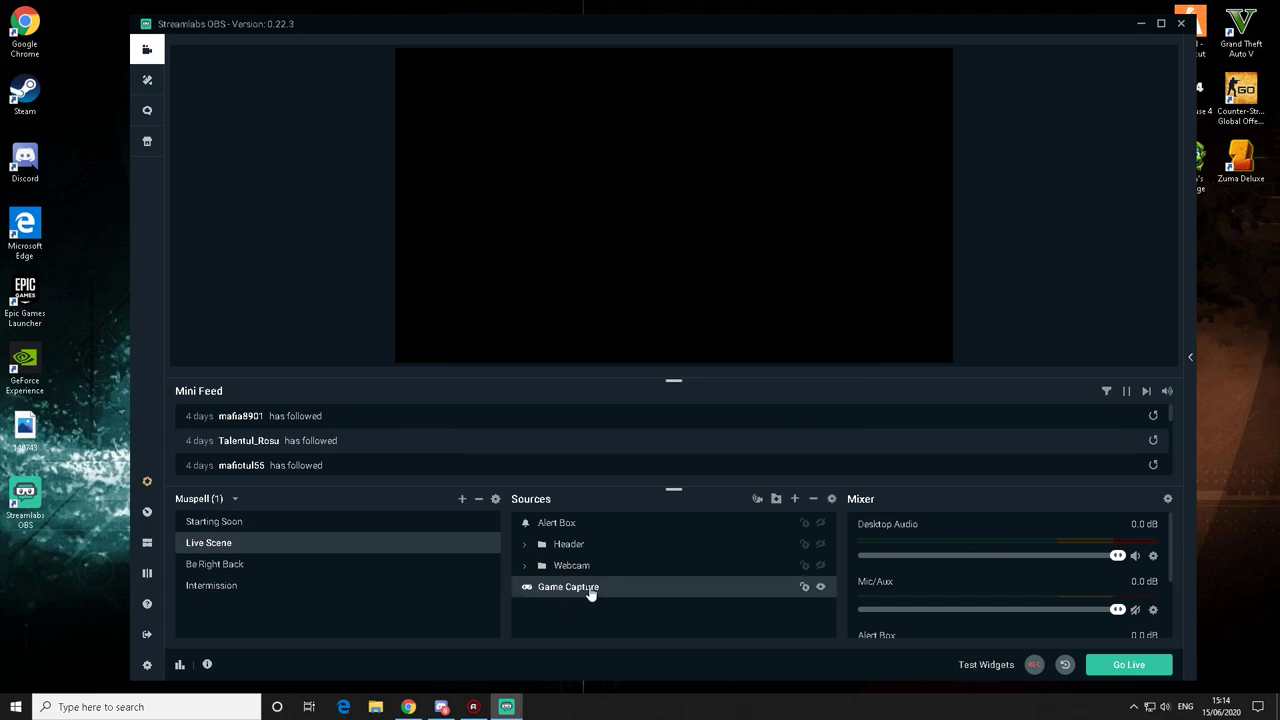
{"action": "left_click", "coordinate": [753, 259]}
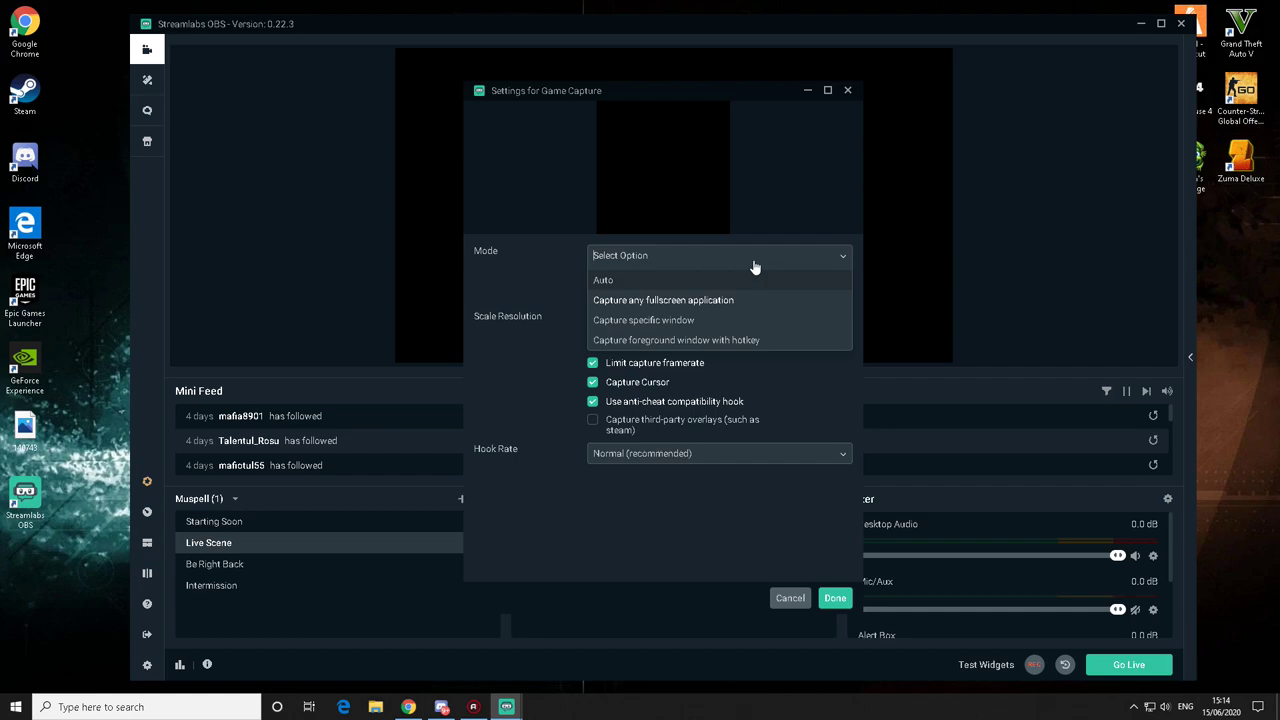
{"action": "left_click", "coordinate": [707, 322]}
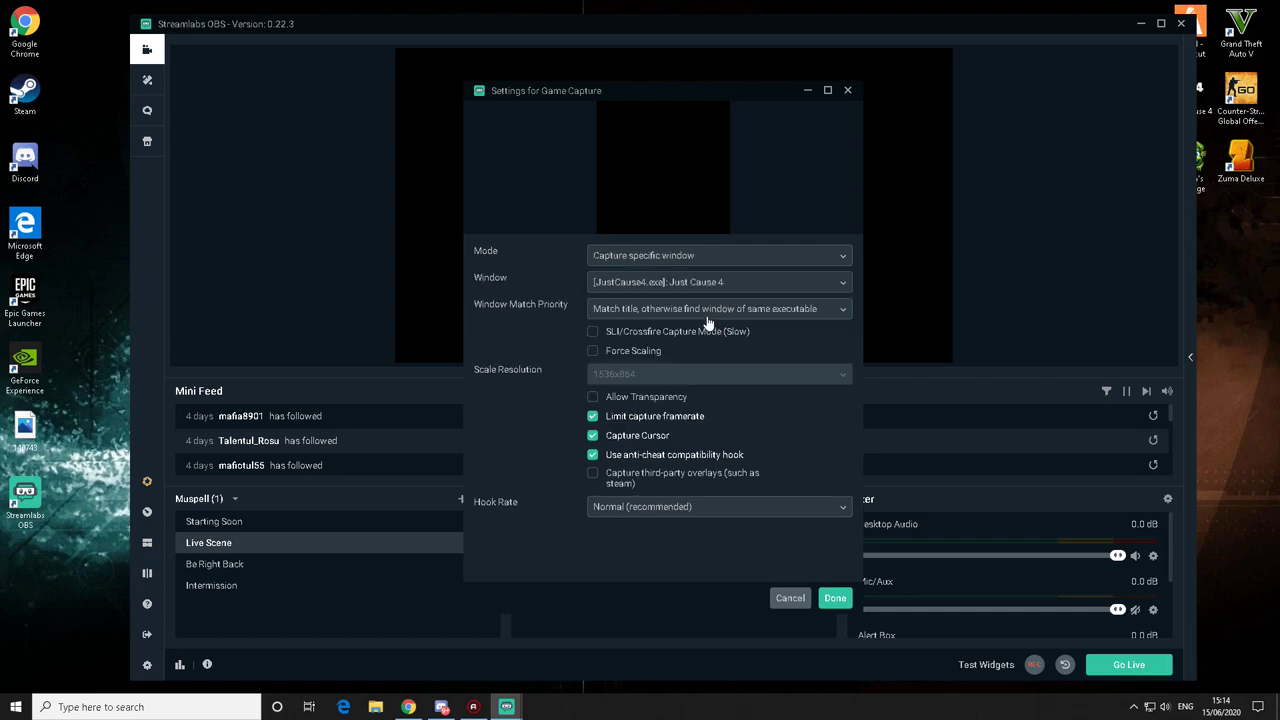
{"action": "left_click", "coordinate": [690, 286]}
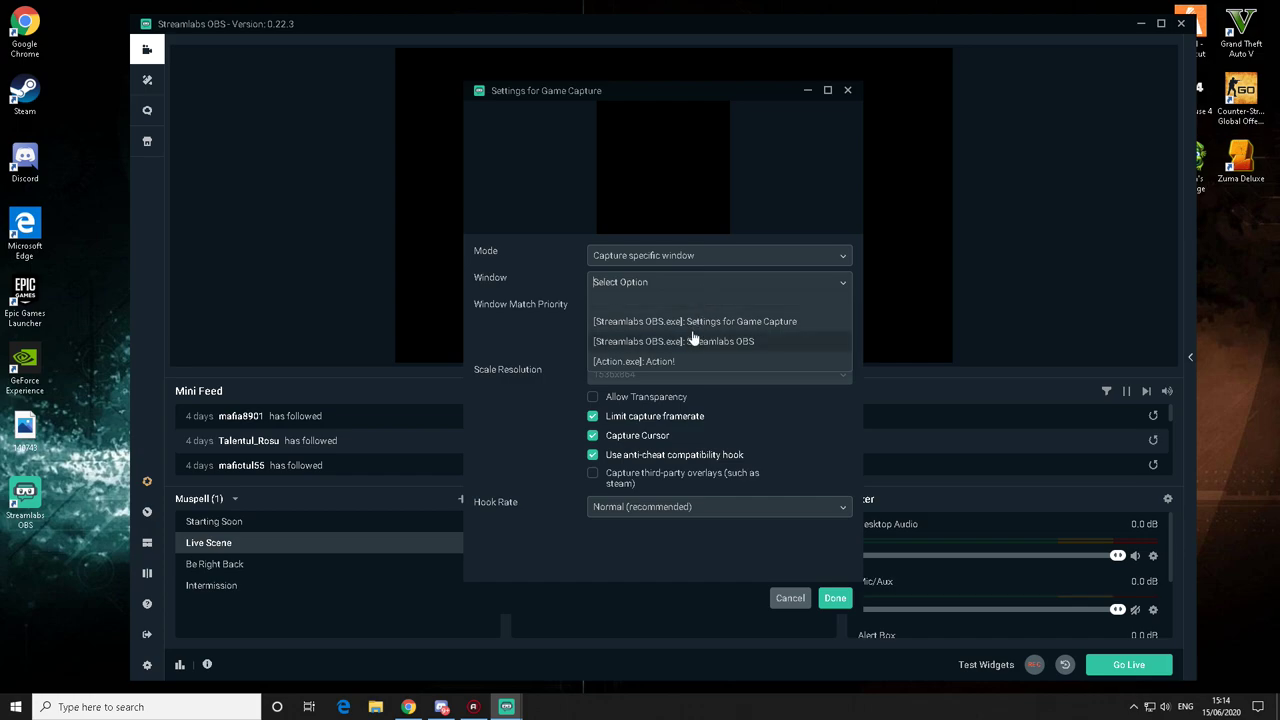
{"action": "left_click", "coordinate": [695, 321]}
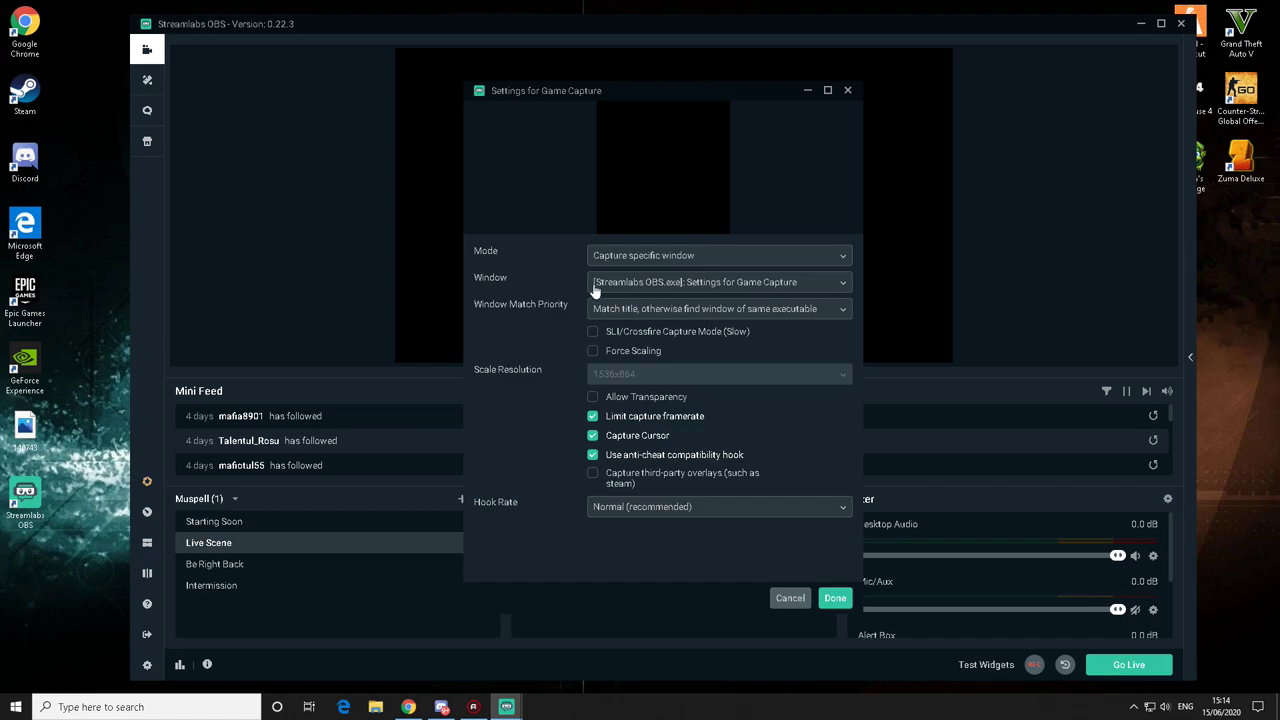
Step: Turn off Limit capture framerate, set the window match priority to Match title, otherwise find window of same executable, and apply the settings
{"action": "left_click", "coordinate": [642, 310]}
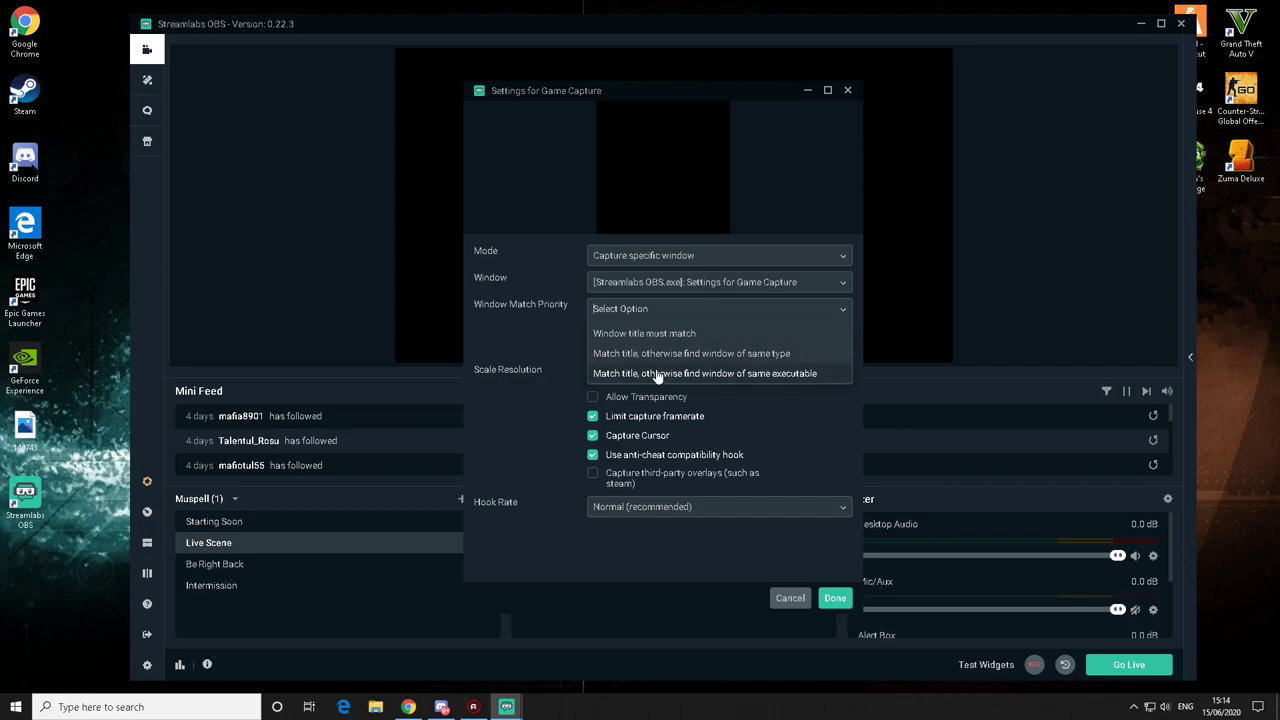
{"action": "left_click", "coordinate": [562, 436]}
{"action": "left_click", "coordinate": [592, 416]}
{"action": "left_click", "coordinate": [665, 310]}
{"action": "left_click", "coordinate": [665, 373]}
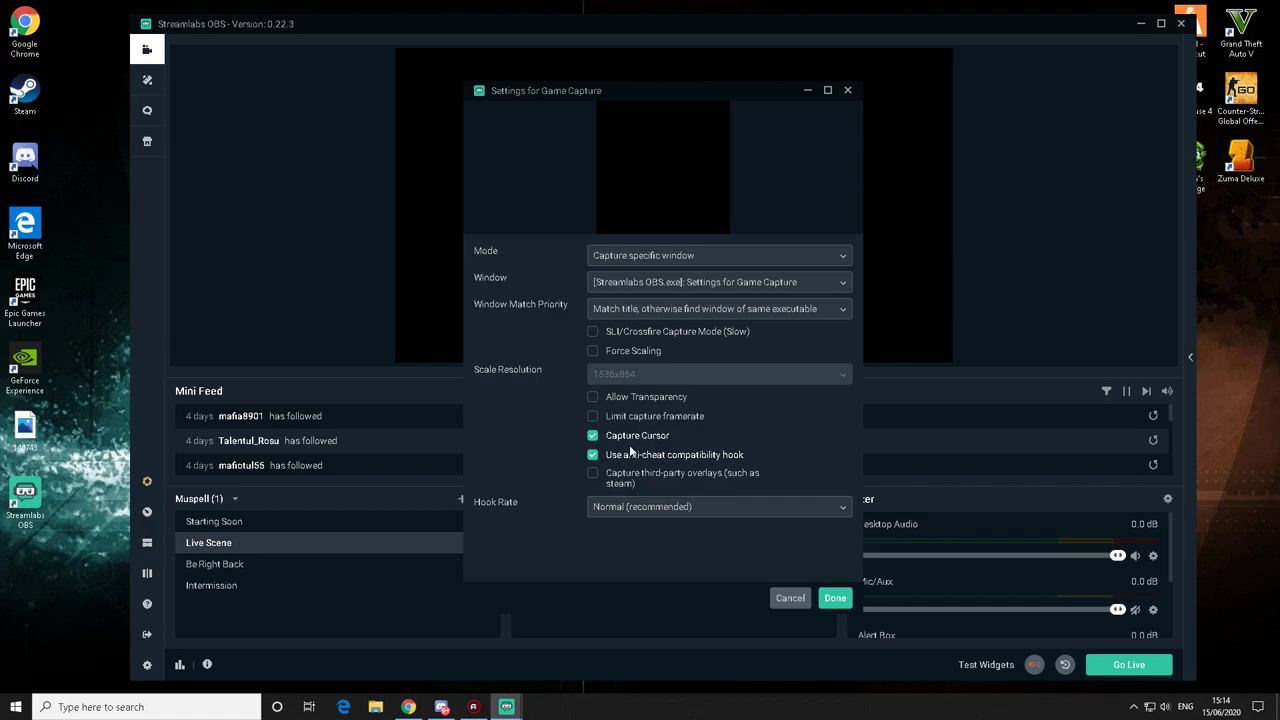
{"action": "left_click", "coordinate": [835, 598]}
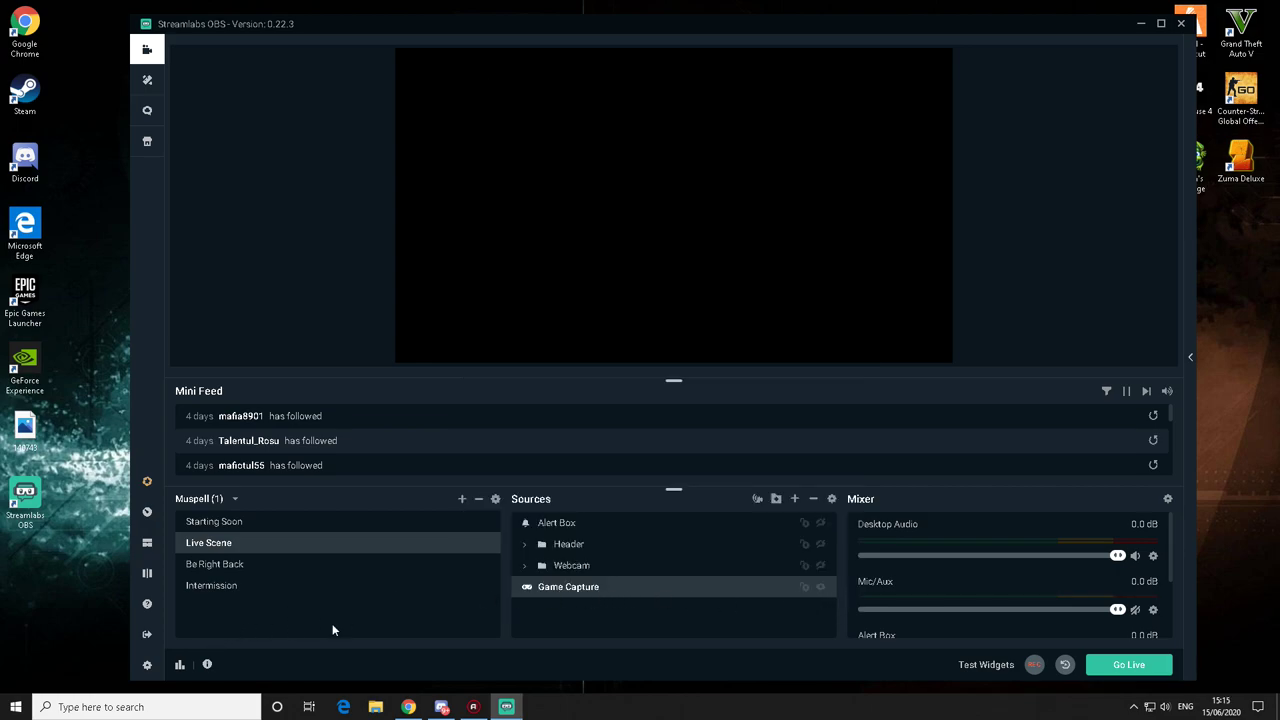
Step: Add the existing Chat Box widget source to Live Scene
{"action": "left_click", "coordinate": [794, 498]}
{"action": "left_click", "coordinate": [895, 390]}
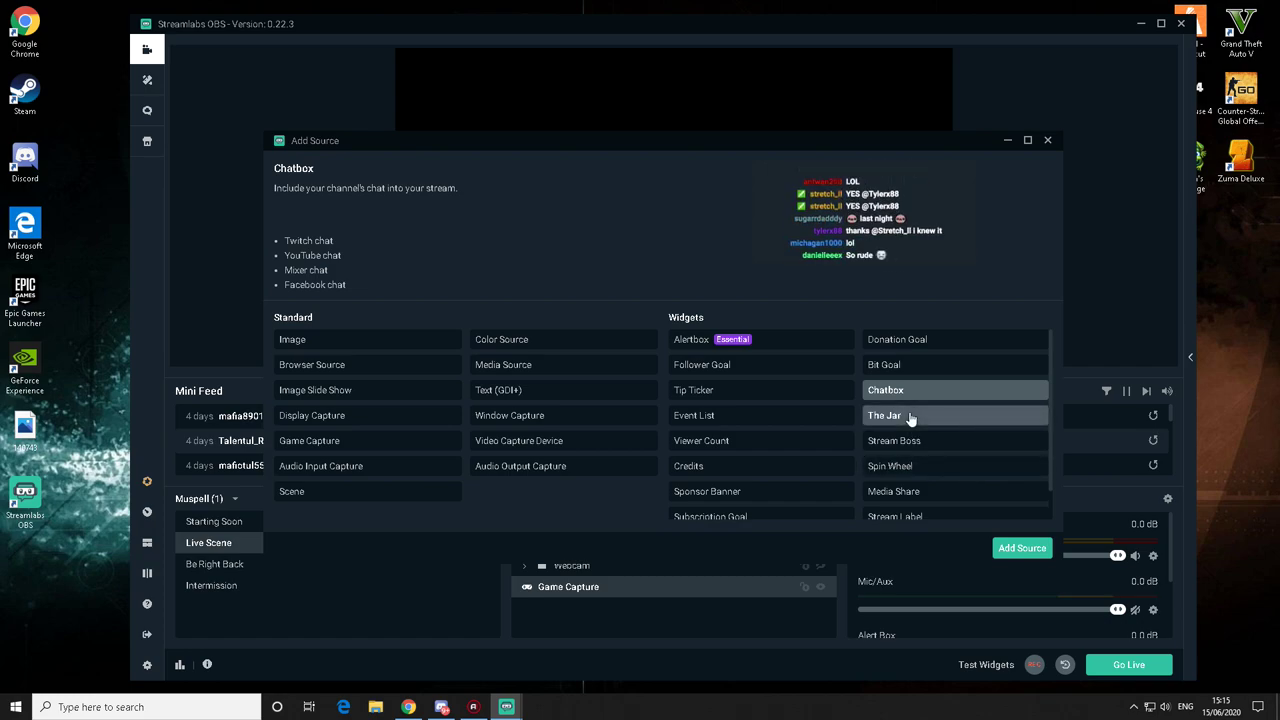
{"action": "left_click", "coordinate": [1018, 548]}
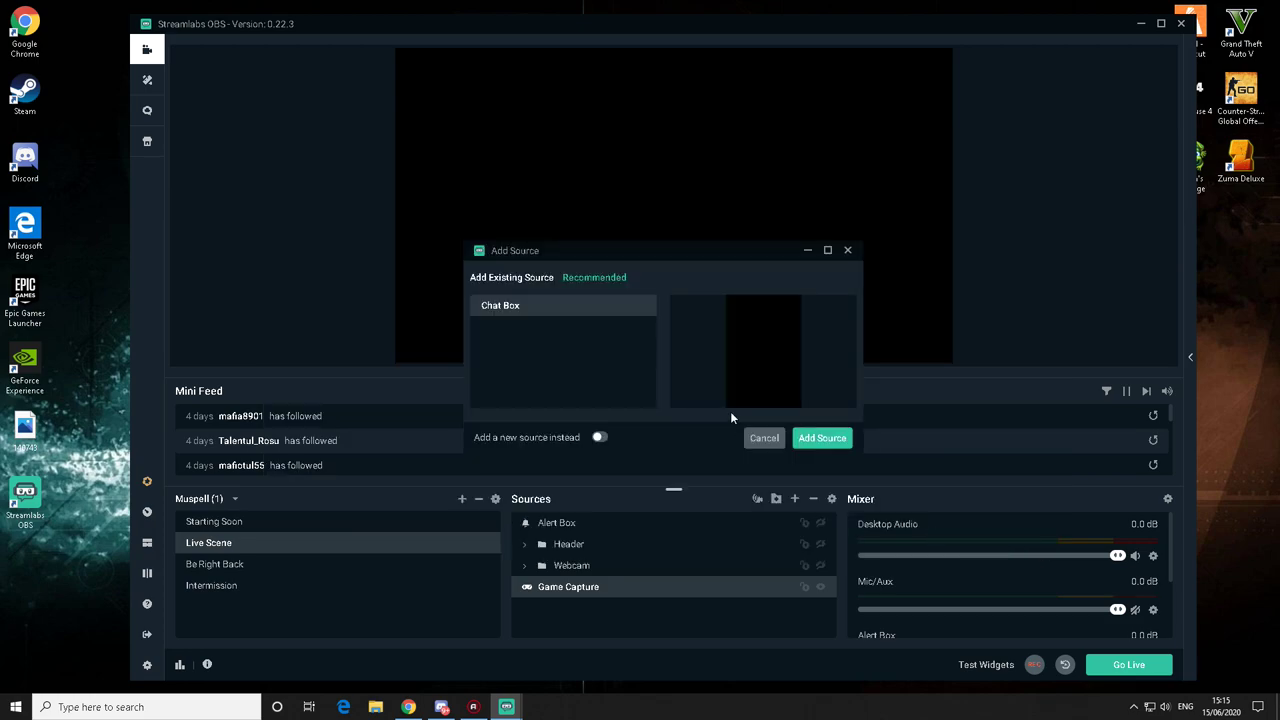
{"action": "left_click", "coordinate": [818, 440]}
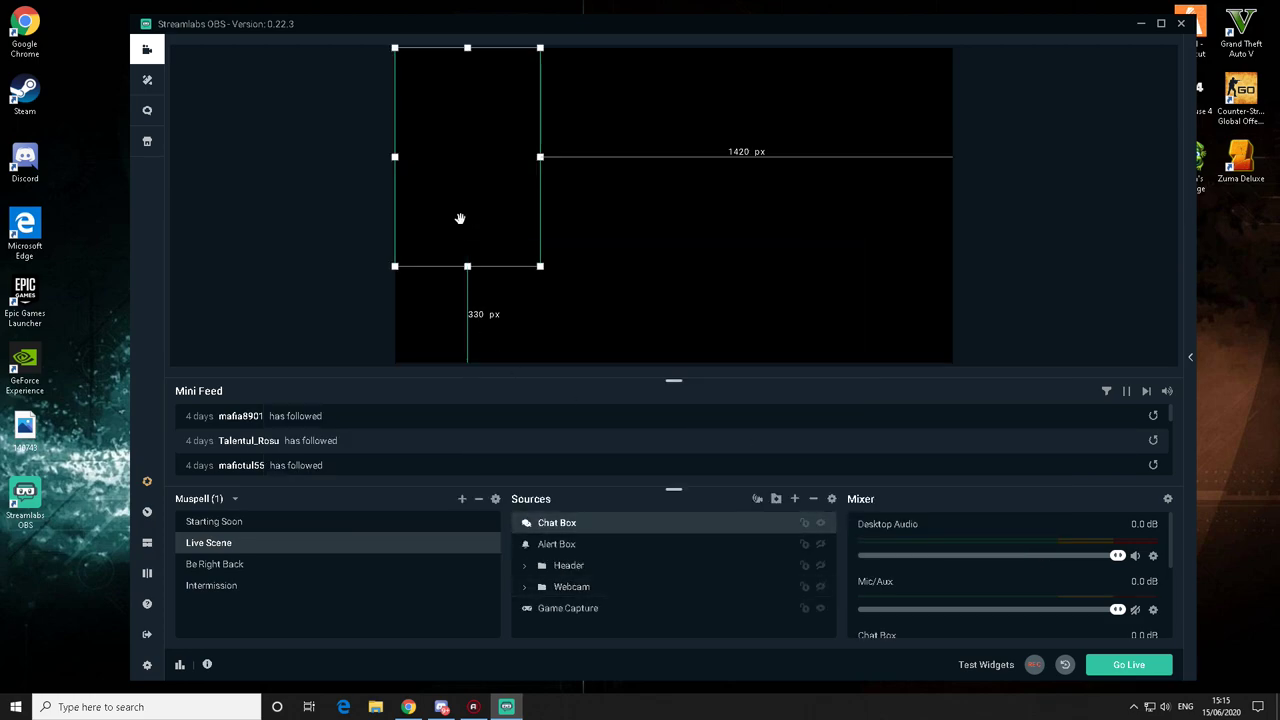
Step: Enlarge the Chat Box with Fit to Screen and place it against the canvas's right edge, about 1200 px from the left edge
{"action": "left_click_drag", "start_coordinate": [460, 218], "coordinate": [878, 211]}
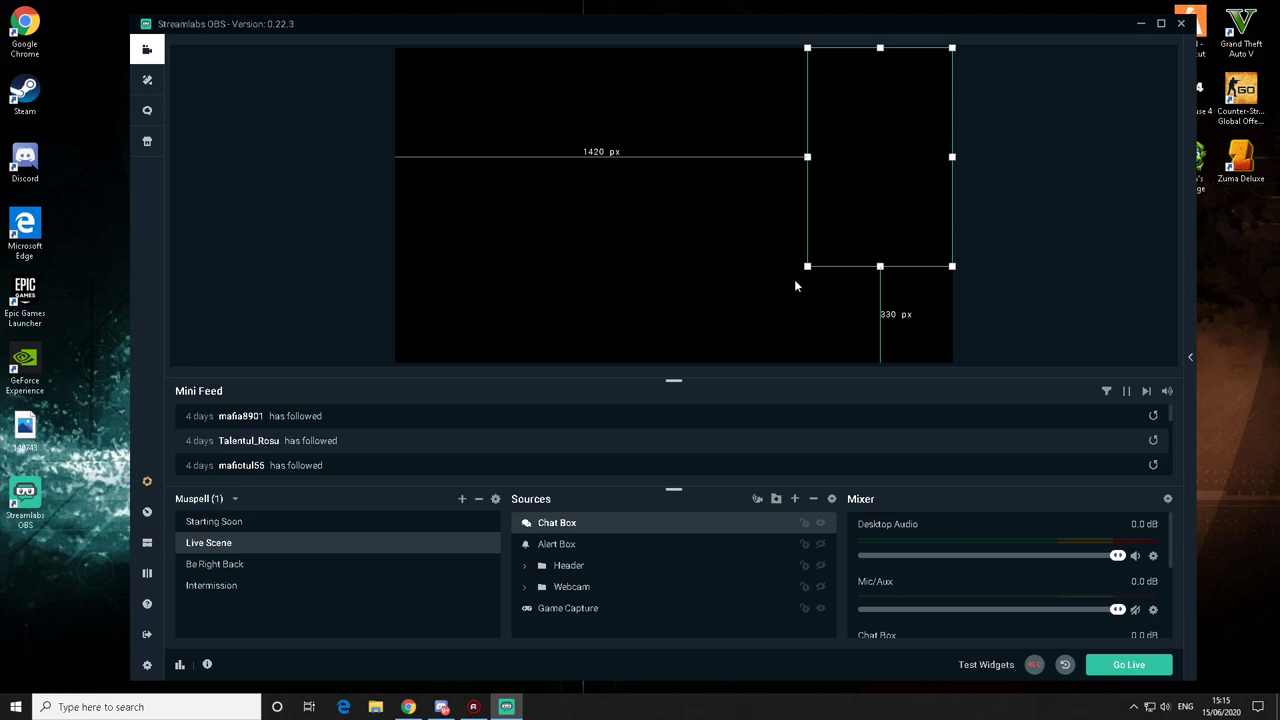
{"action": "left_click_drag", "start_coordinate": [807, 266], "coordinate": [714, 237]}
{"action": "right_click", "coordinate": [724, 233]}
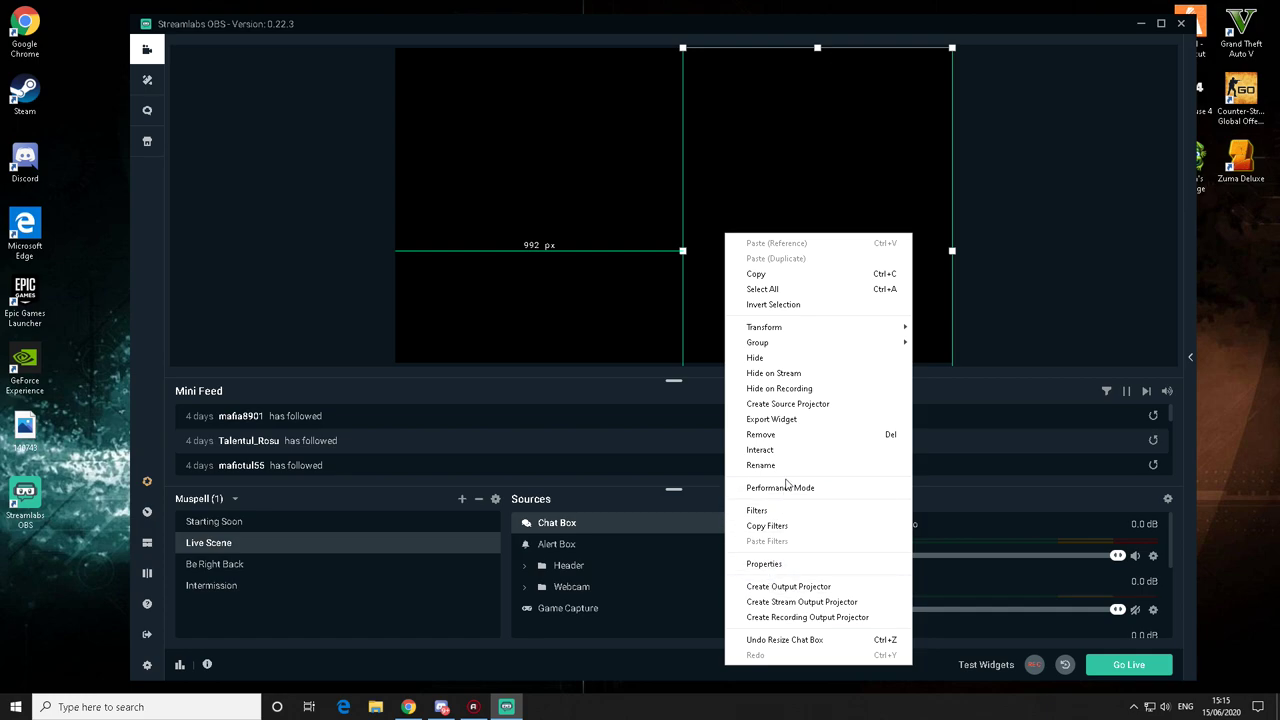
{"action": "mouse_move", "coordinate": [841, 328]}
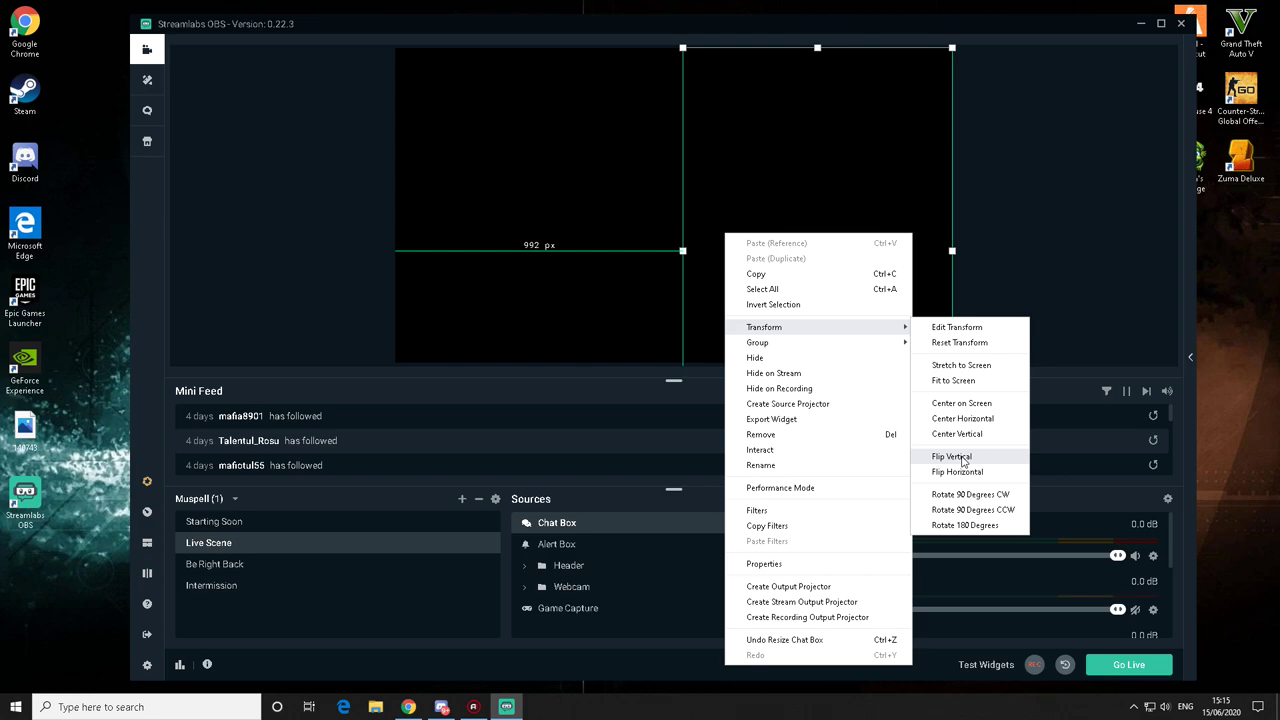
{"action": "left_click", "coordinate": [970, 381]}
{"action": "left_click_drag", "start_coordinate": [692, 277], "coordinate": [871, 274]}
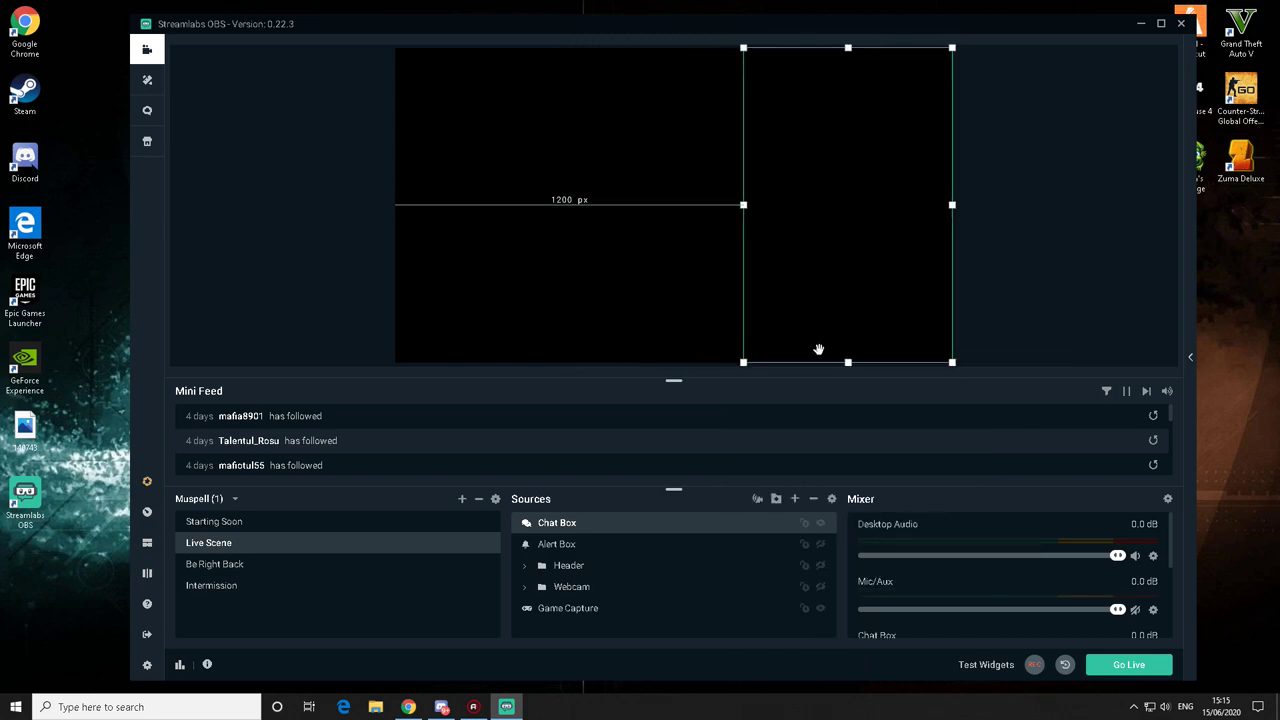
Step: Remove the Chat Box source from Live Scene and confirm the removal
{"action": "right_click", "coordinate": [582, 522]}
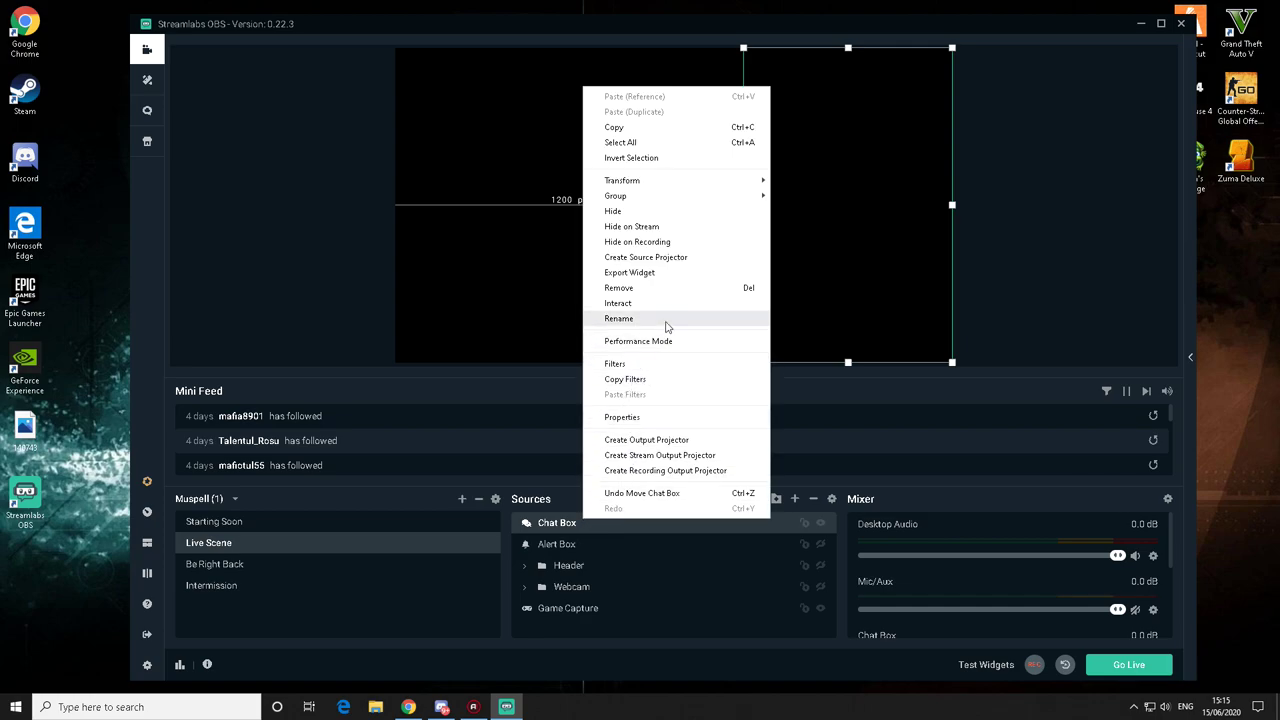
{"action": "left_click", "coordinate": [618, 287]}
{"action": "left_click", "coordinate": [670, 354]}
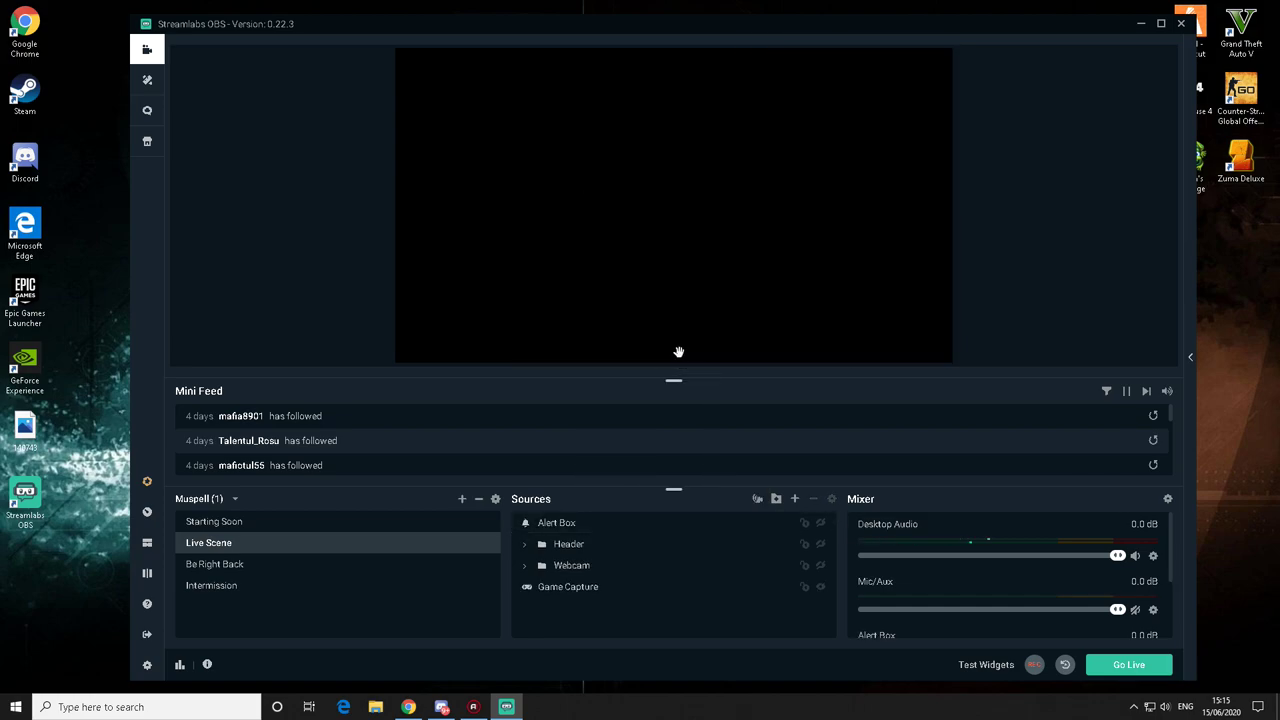
Step: Review the General settings, including the language and stream output options, and close the settings window
{"action": "left_click", "coordinate": [146, 666]}
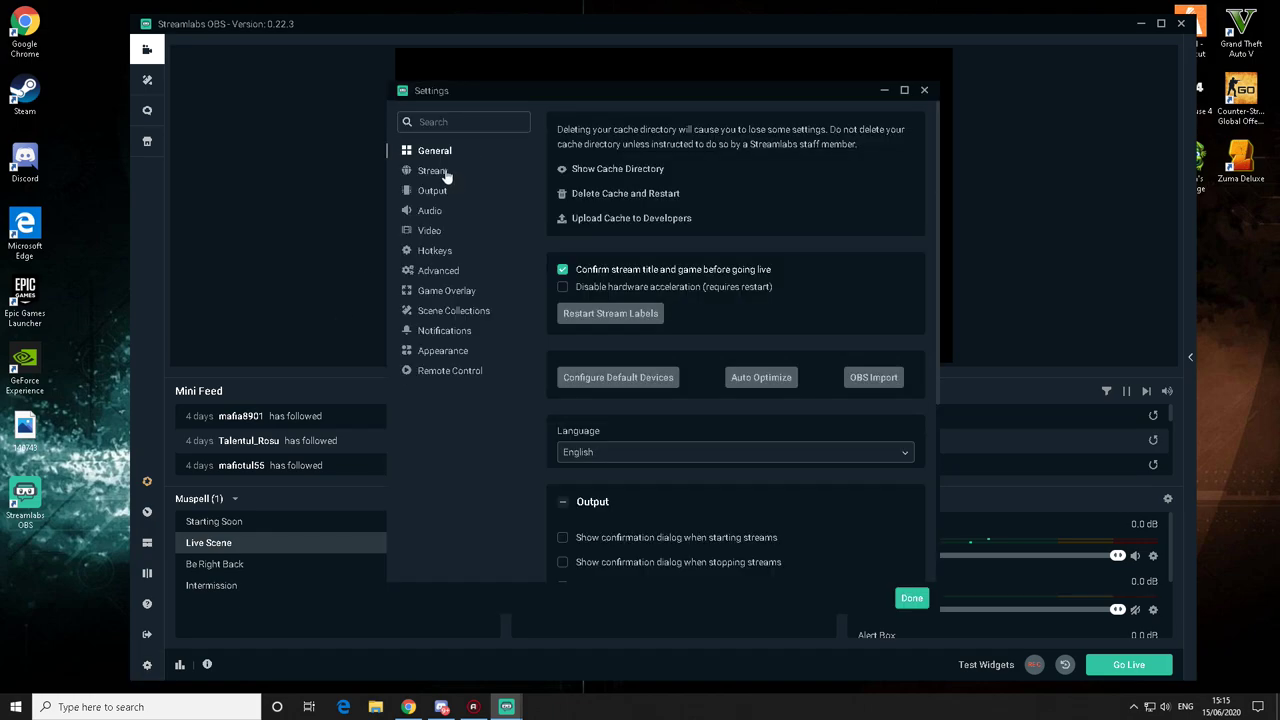
{"action": "scroll", "coordinate": [612, 380], "scroll_direction": "down", "scroll_amount": 2}
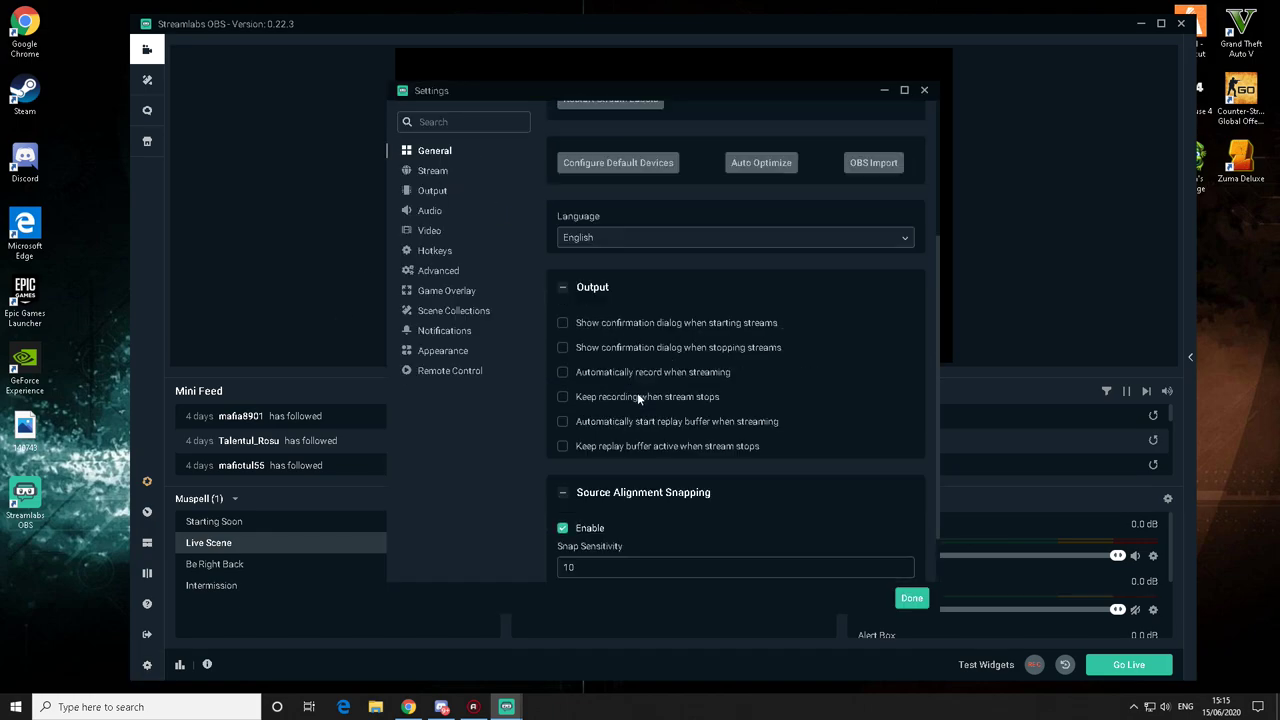
{"action": "scroll", "coordinate": [637, 395], "scroll_direction": "up", "scroll_amount": 2}
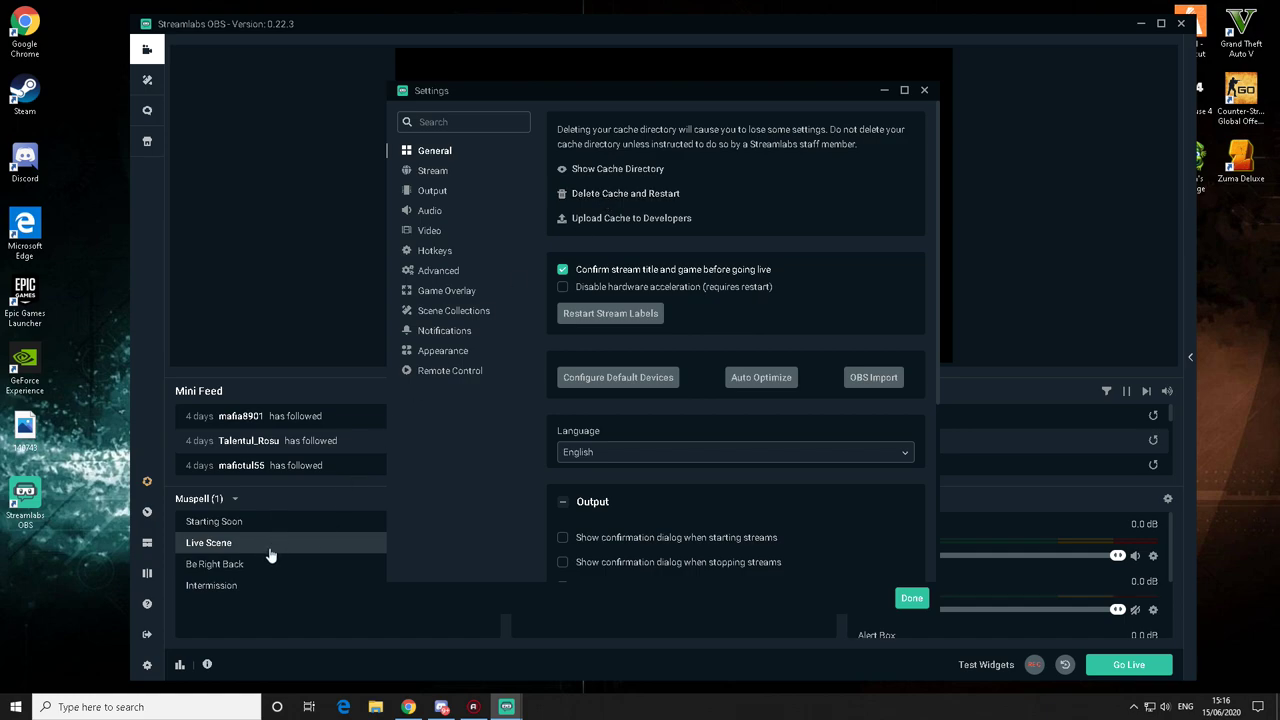
{"action": "left_click", "coordinate": [924, 91]}
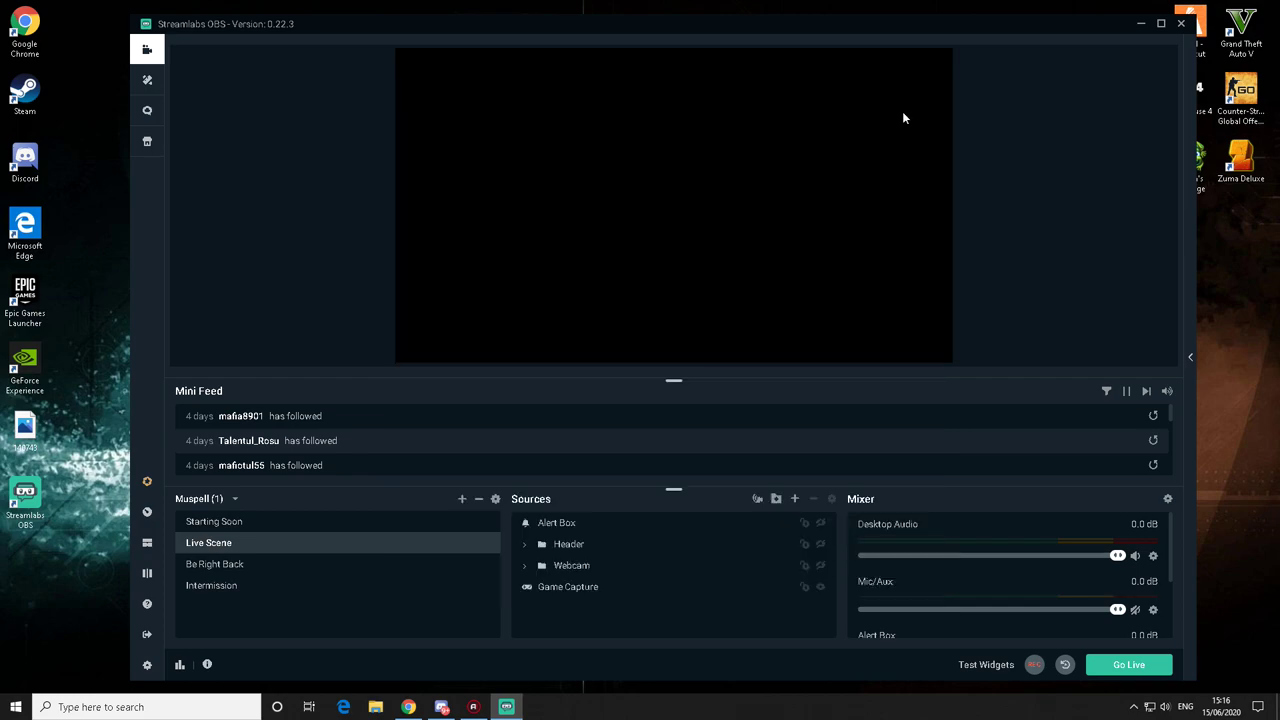
Step: Look through the list of installed scene collections and close it without switching
{"action": "left_click", "coordinate": [235, 499]}
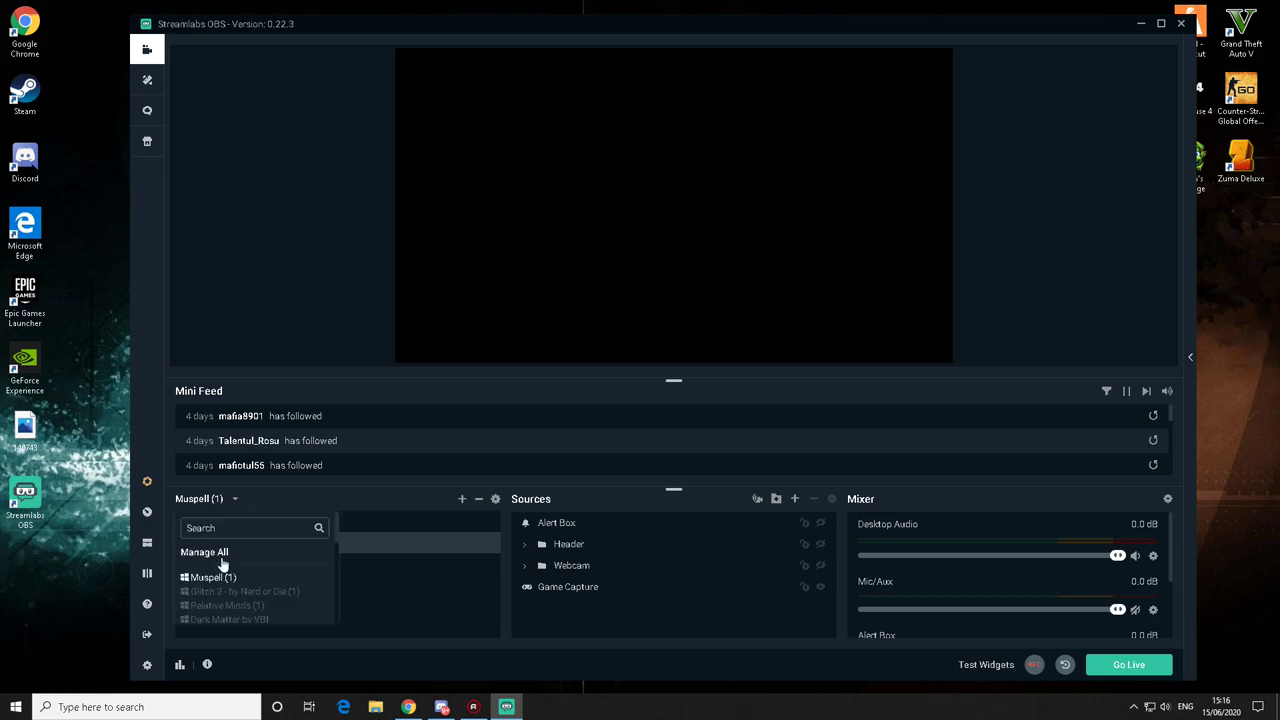
{"action": "scroll", "coordinate": [223, 591], "scroll_direction": "down", "scroll_amount": 5}
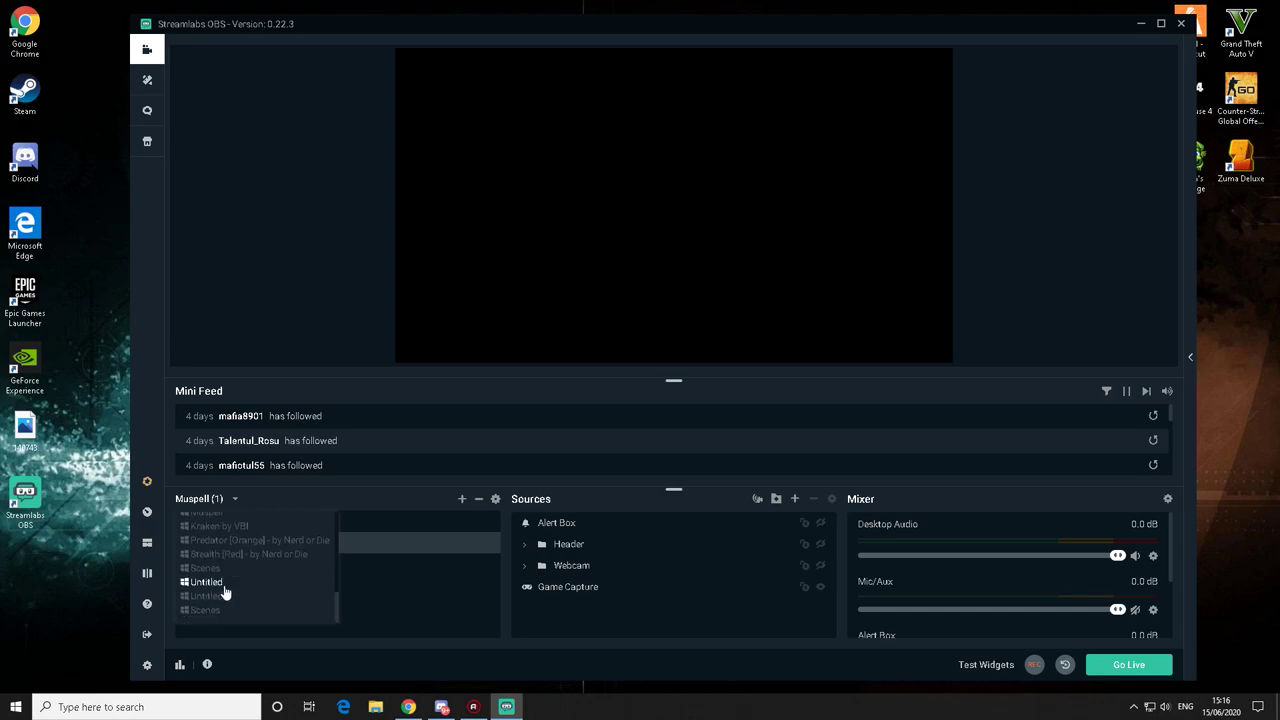
{"action": "scroll", "coordinate": [223, 594], "scroll_direction": "up", "scroll_amount": 5}
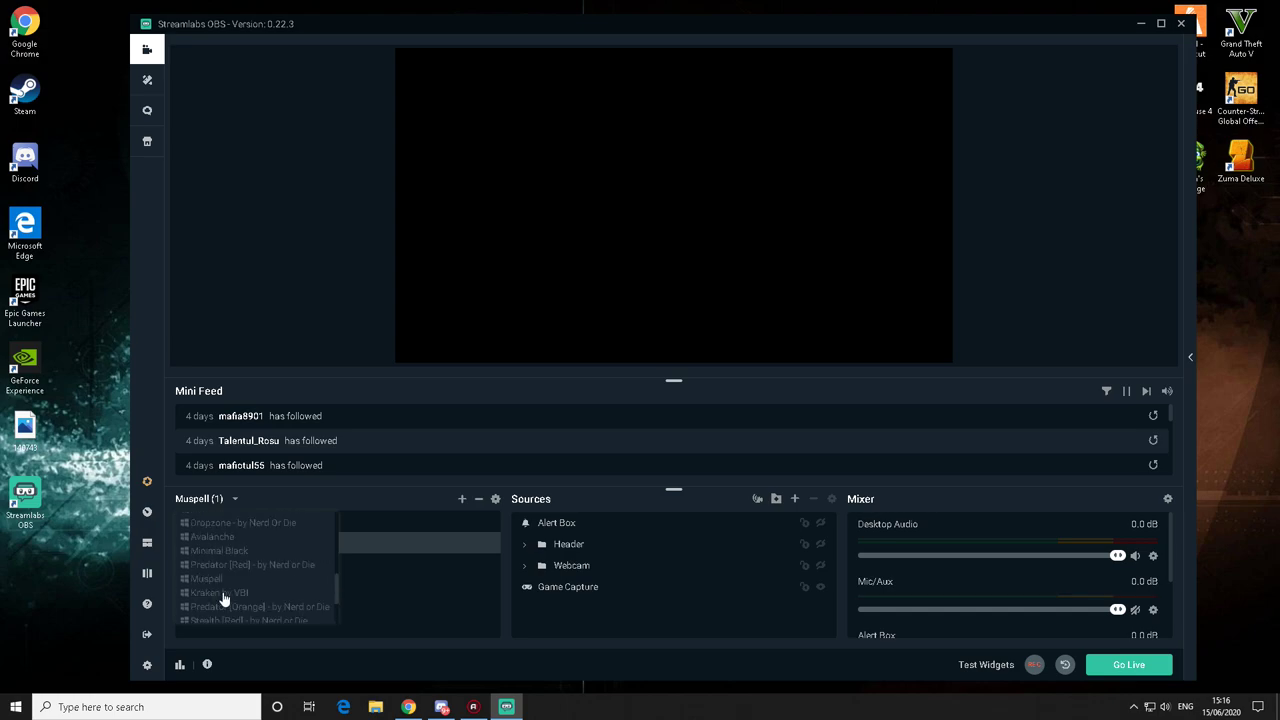
{"action": "left_click", "coordinate": [370, 600]}
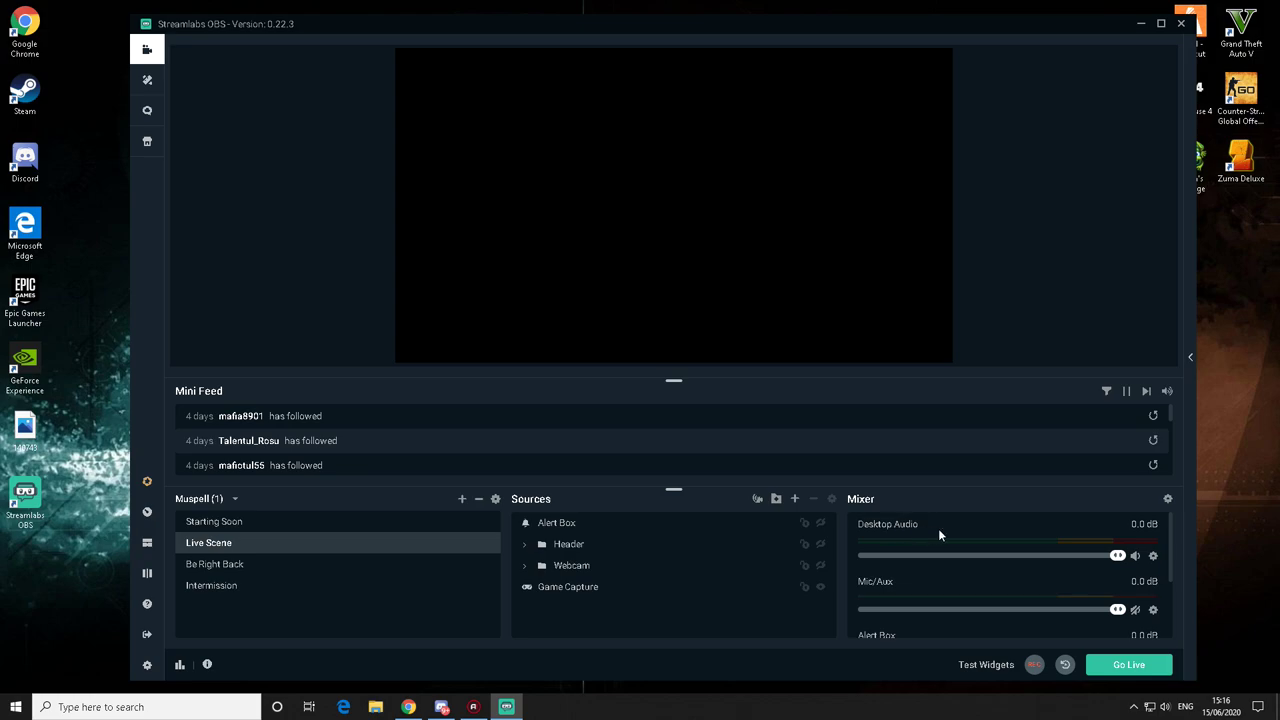
Step: Set the Desktop Audio device to Speaker/Headphone (G432 Gaming Headset) and apply it
{"action": "right_click", "coordinate": [1150, 556]}
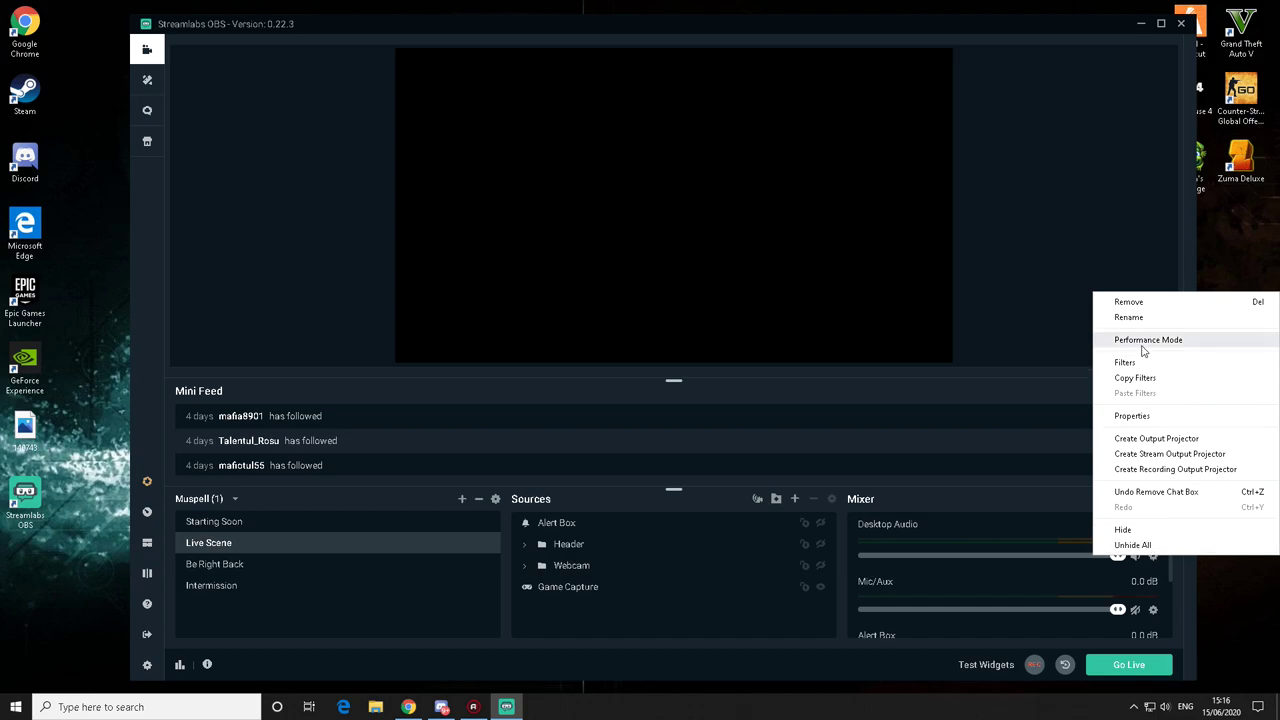
{"action": "left_click", "coordinate": [1143, 416]}
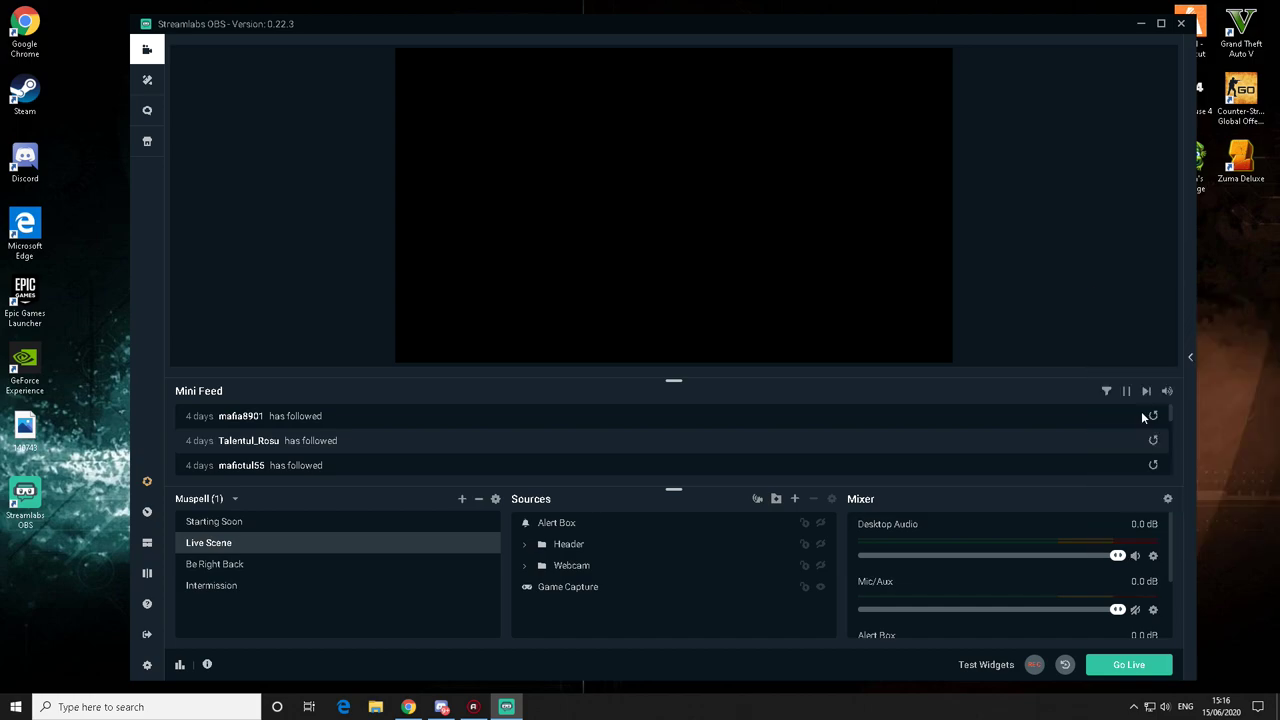
{"action": "left_click", "coordinate": [665, 258]}
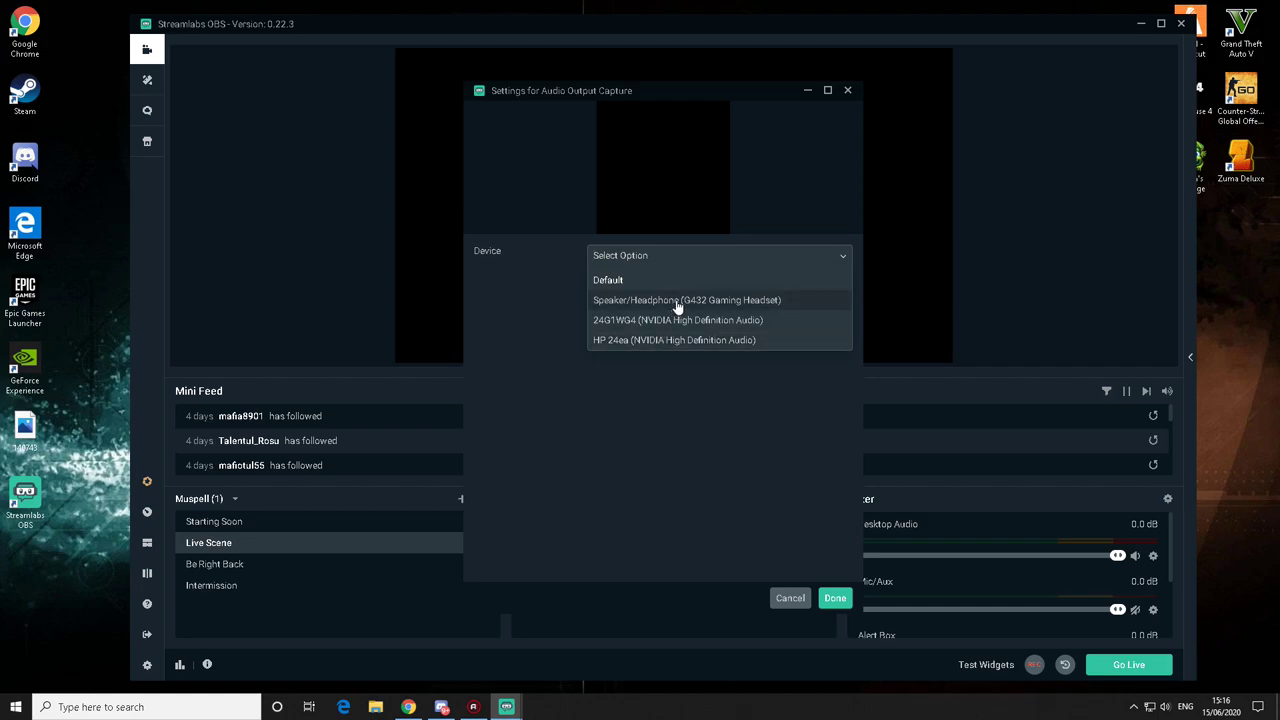
{"action": "left_click", "coordinate": [677, 302]}
{"action": "left_click", "coordinate": [838, 600]}
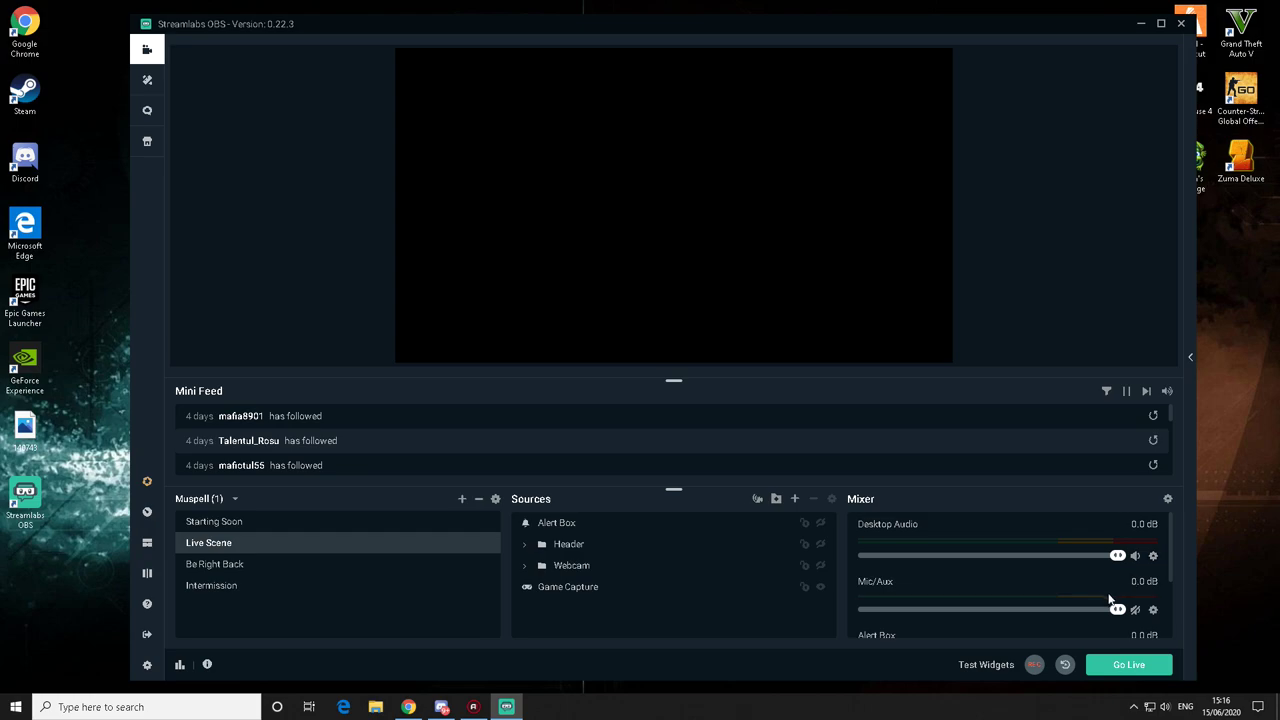
{"action": "left_click", "coordinate": [1153, 556]}
{"action": "left_click", "coordinate": [1017, 394]}
Step: Unmute Mic/Aux, set its device to Microphone (Trust GXT 232 Microphone), and view the remaining mixer channels
{"action": "left_click", "coordinate": [1135, 609]}
{"action": "left_click", "coordinate": [1153, 609]}
{"action": "left_click", "coordinate": [1125, 466]}
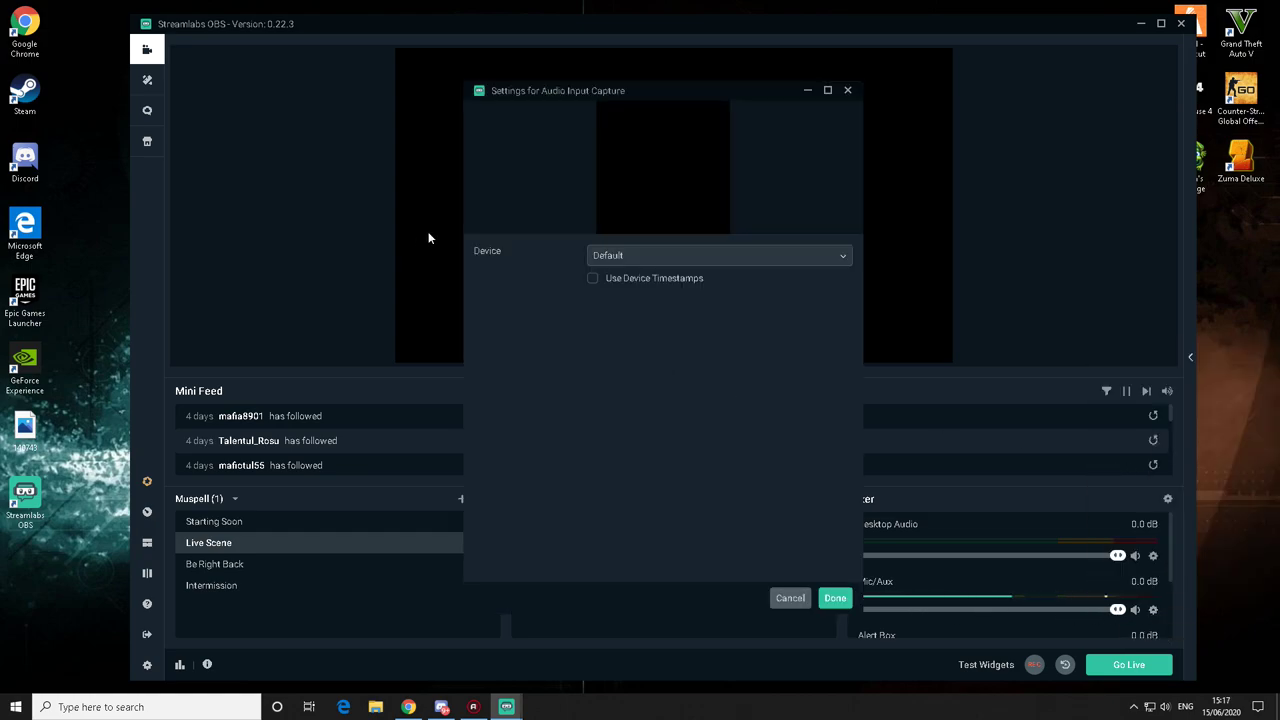
{"action": "left_click", "coordinate": [621, 257]}
{"action": "left_click", "coordinate": [621, 303]}
{"action": "left_click", "coordinate": [736, 259]}
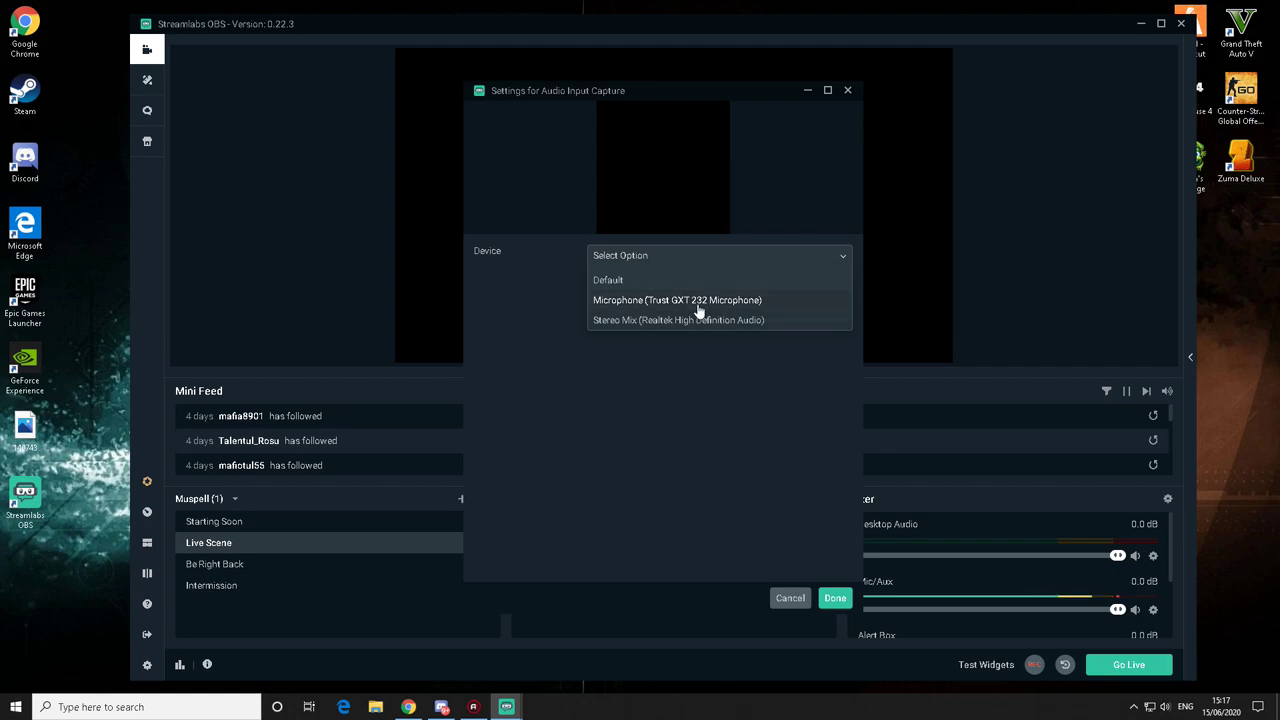
{"action": "left_click", "coordinate": [690, 302]}
{"action": "left_click", "coordinate": [832, 598]}
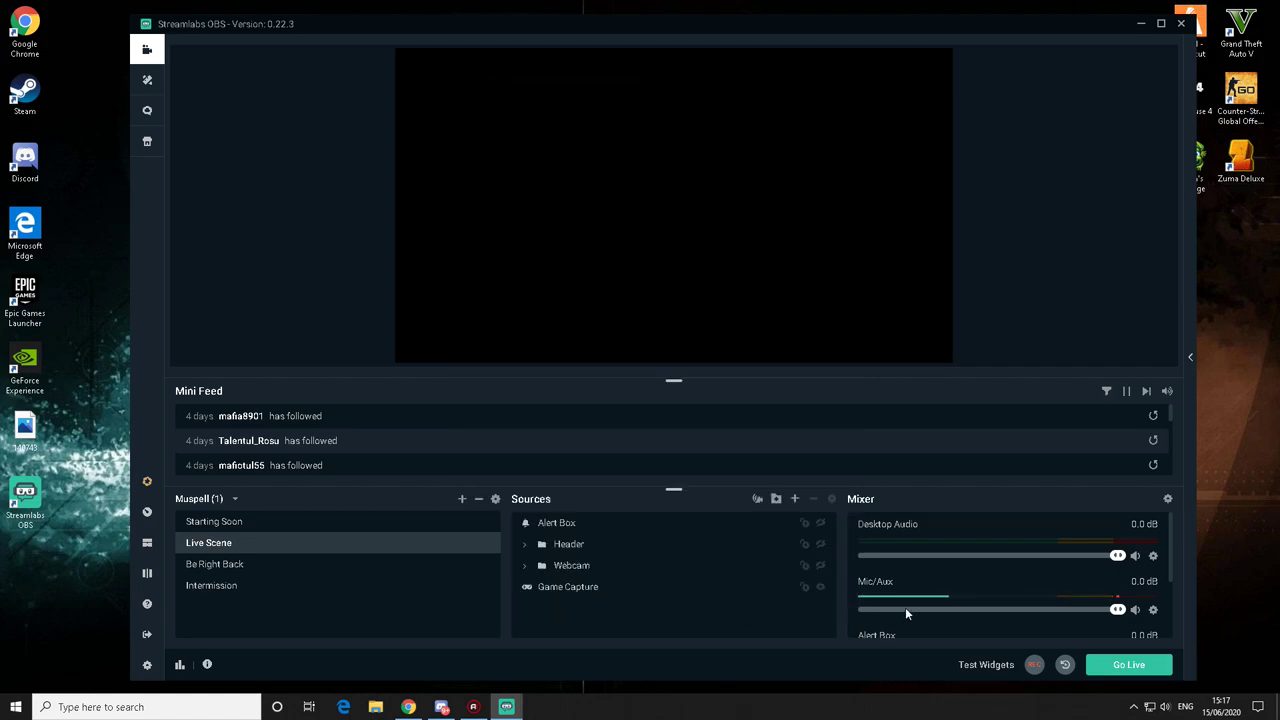
{"action": "scroll", "coordinate": [905, 612], "scroll_direction": "down", "scroll_amount": 2}
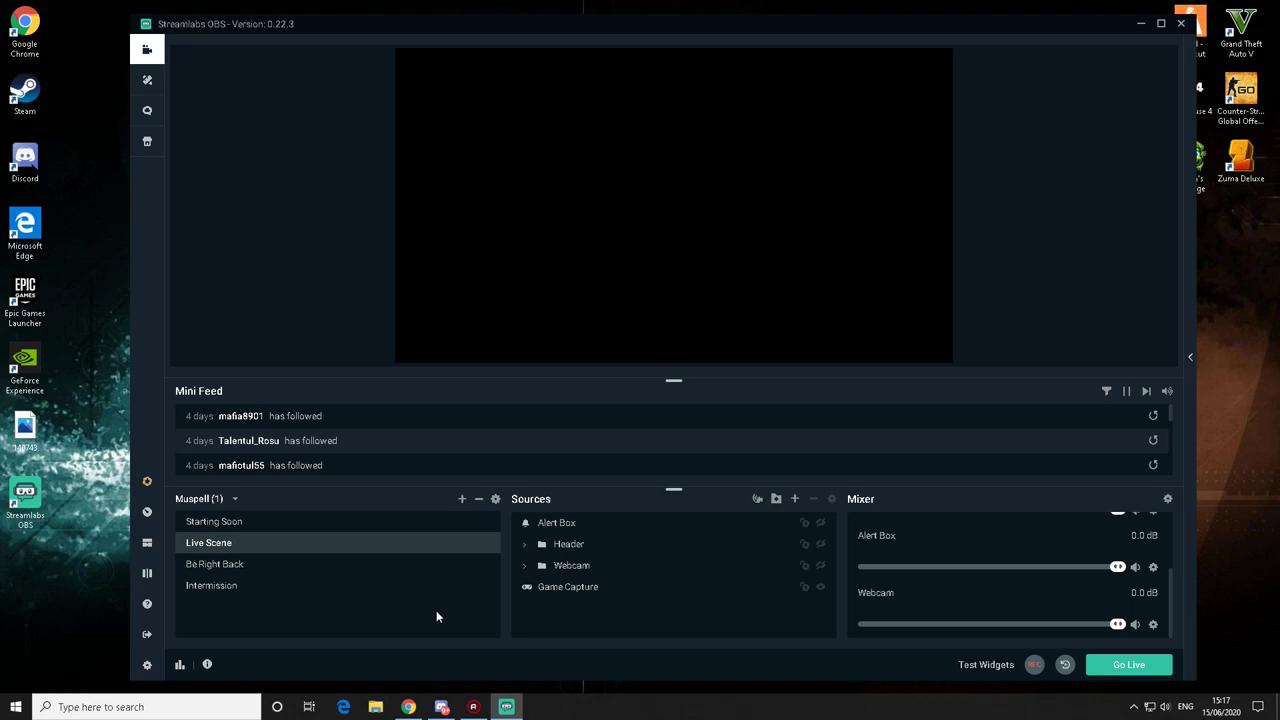
{"action": "left_click", "coordinate": [408, 707]}
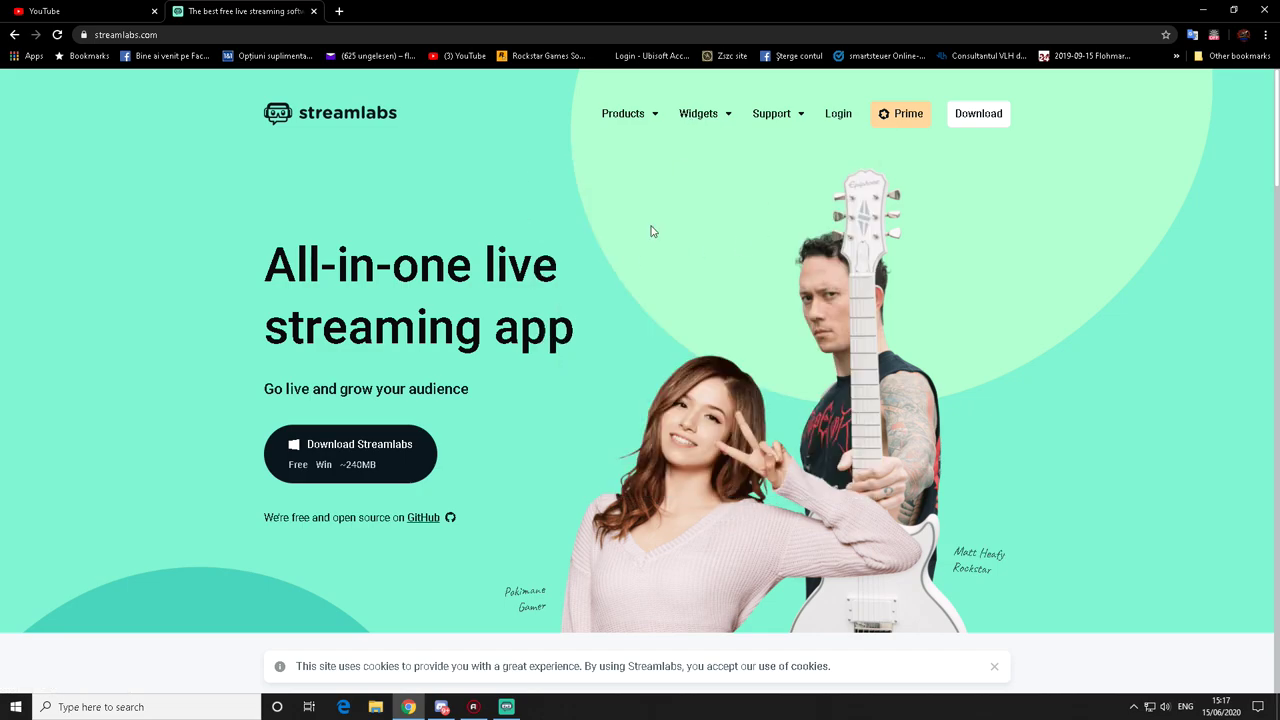
{"action": "left_click", "coordinate": [1203, 10]}
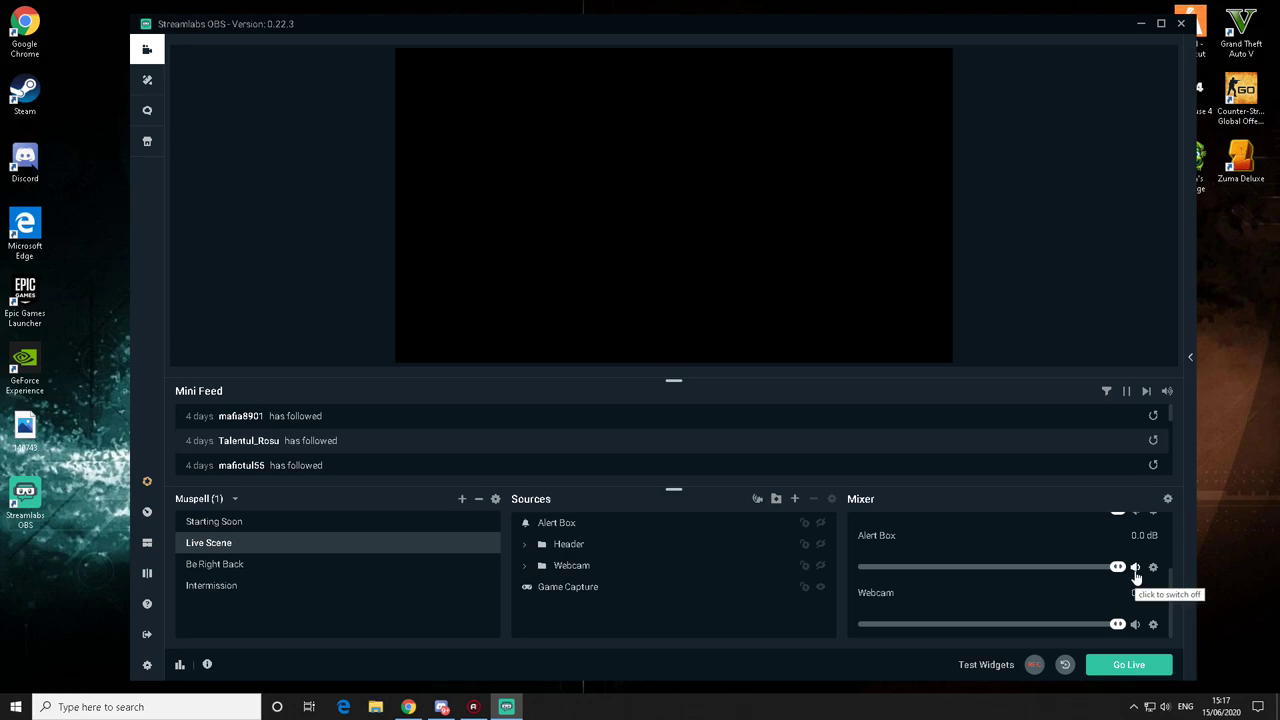
{"action": "left_click", "coordinate": [794, 498]}
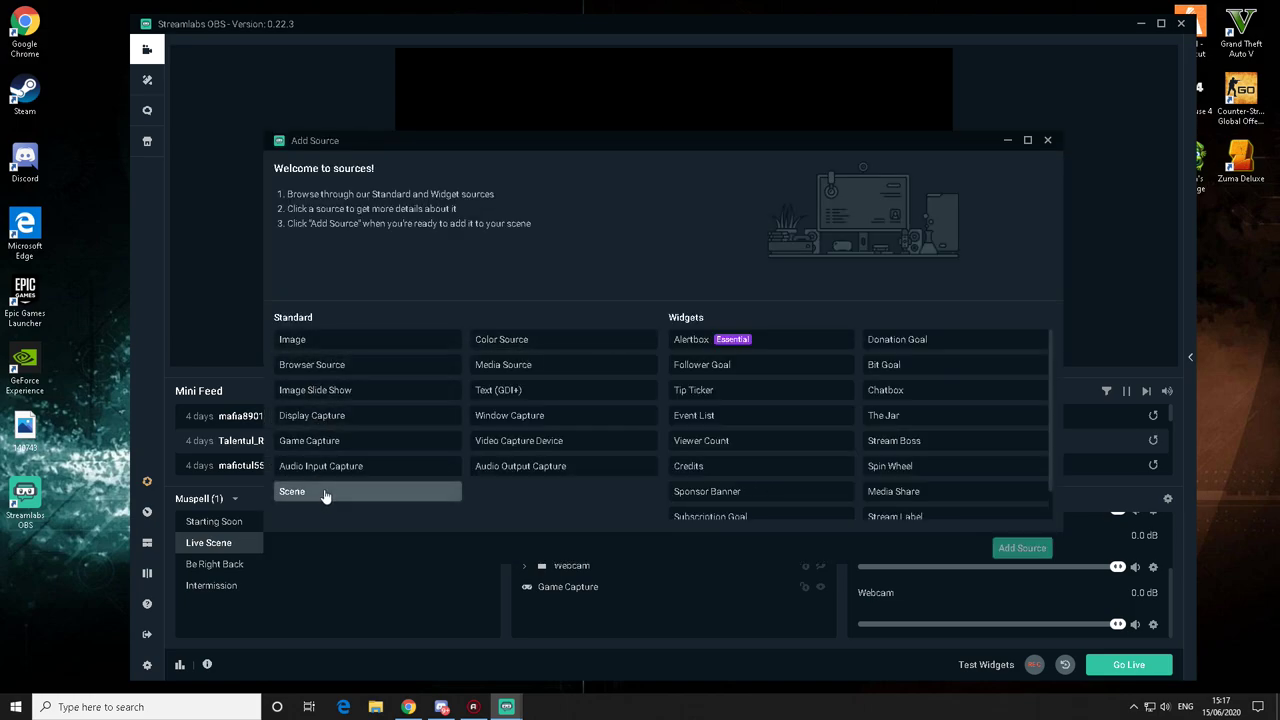
{"action": "left_click", "coordinate": [1050, 140]}
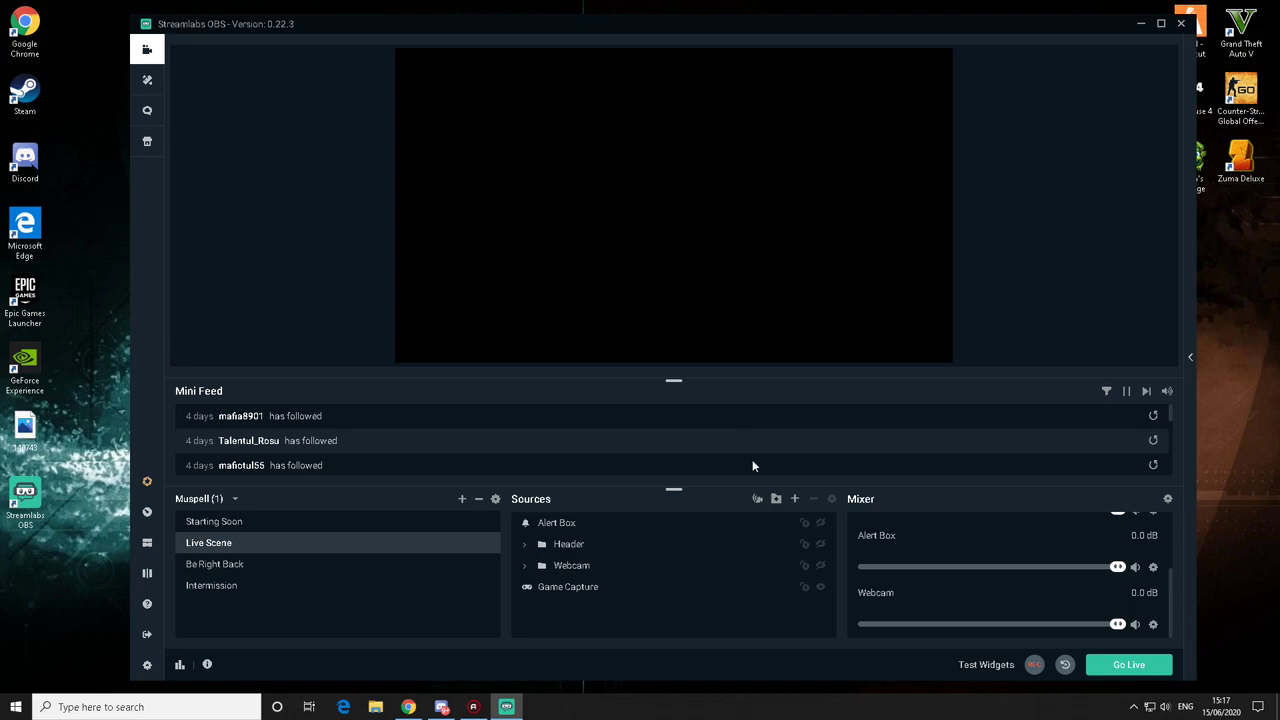
Step: Add the existing Webcam video capture device as a source in the Live Scene
{"action": "left_click", "coordinate": [796, 502]}
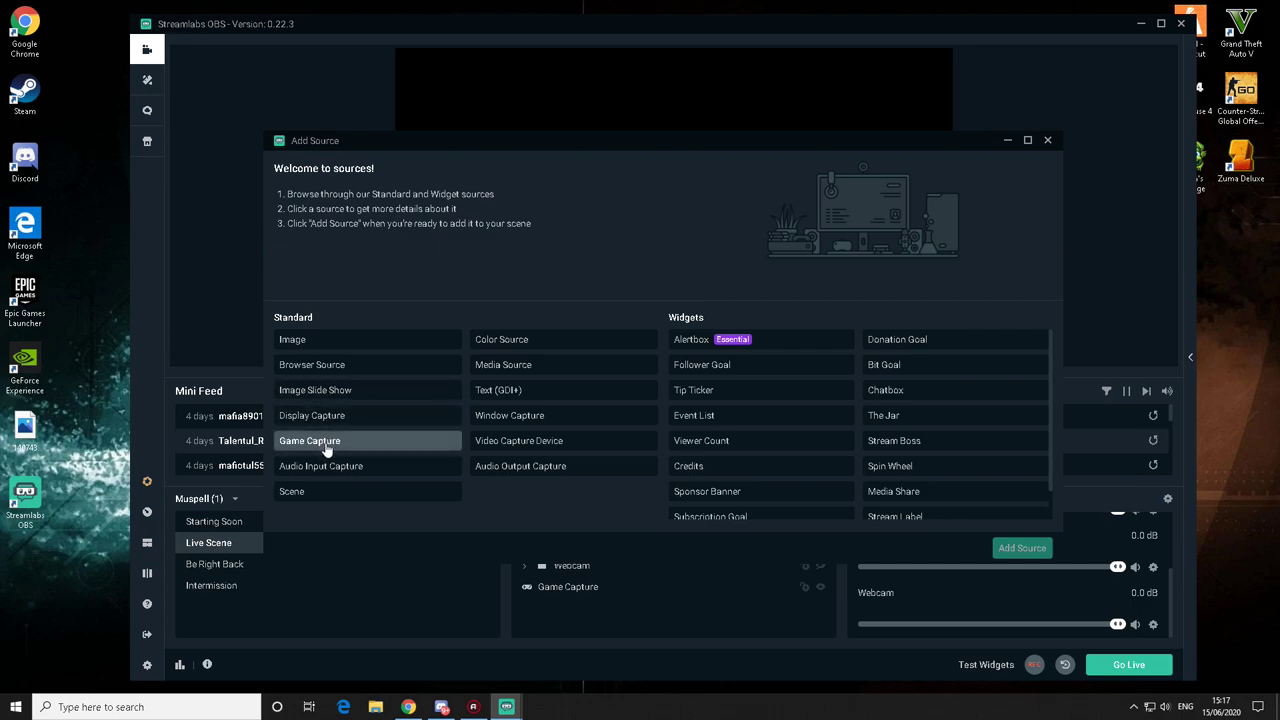
{"action": "left_click", "coordinate": [548, 445]}
{"action": "left_click", "coordinate": [1014, 556]}
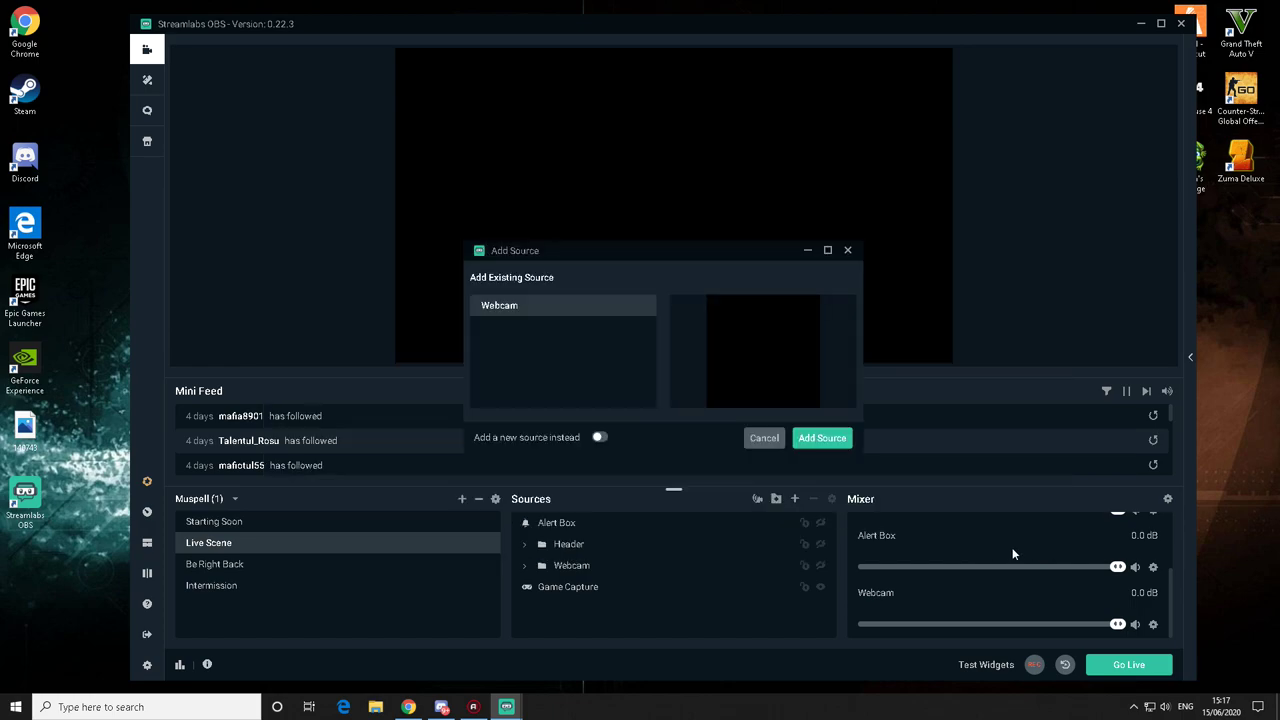
{"action": "left_click", "coordinate": [822, 438]}
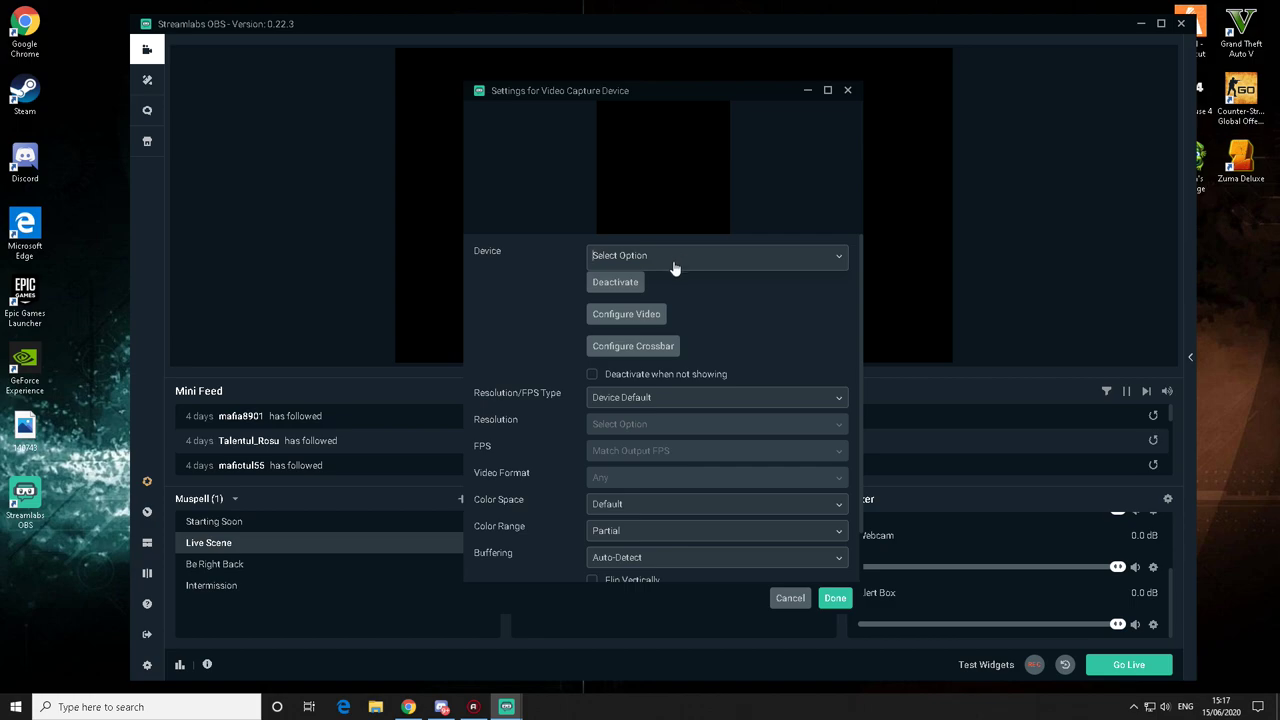
Step: Try the Custom resolution/FPS type for the video capture device, view the FPS options, and cancel the device settings
{"action": "left_click", "coordinate": [648, 405]}
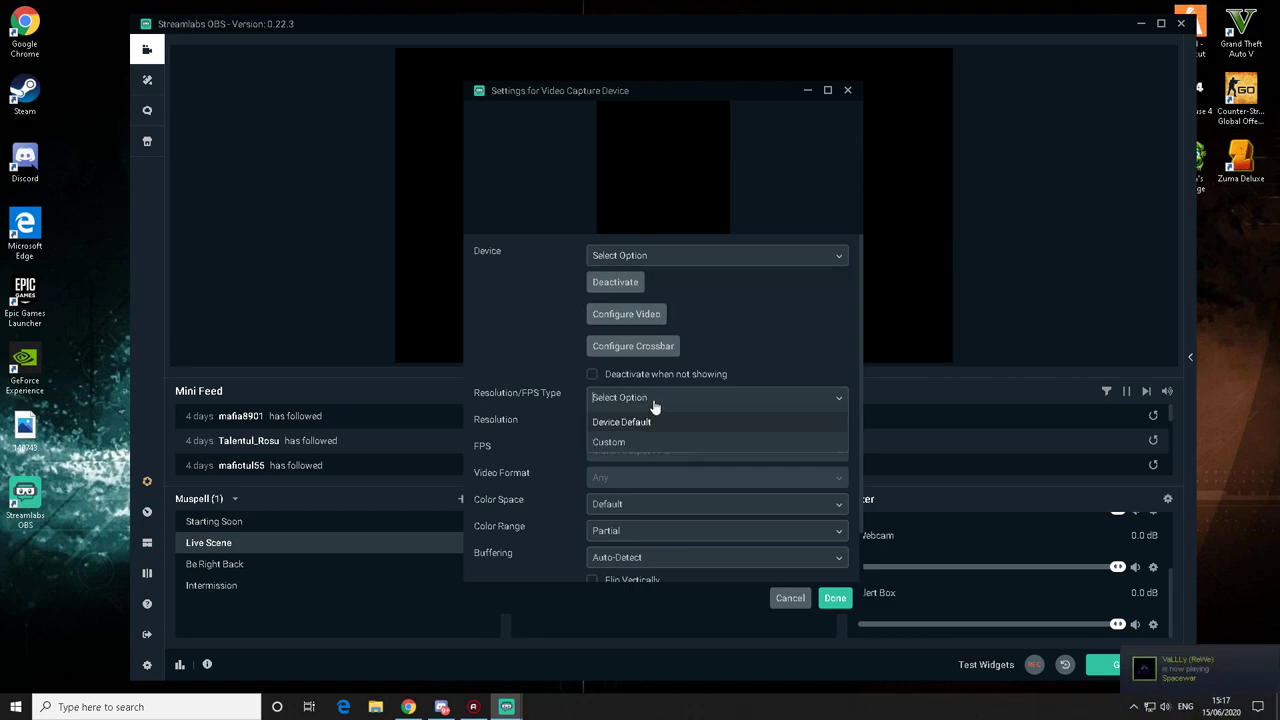
{"action": "left_click", "coordinate": [606, 442]}
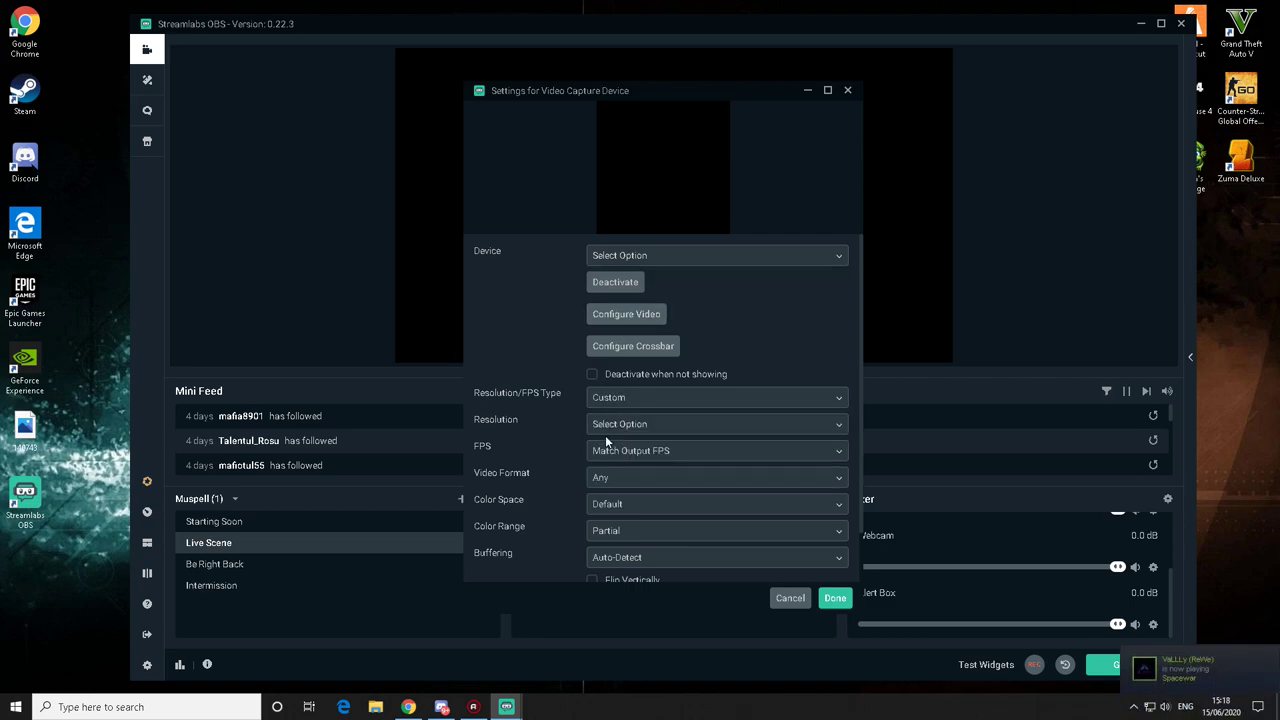
{"action": "left_click", "coordinate": [615, 458]}
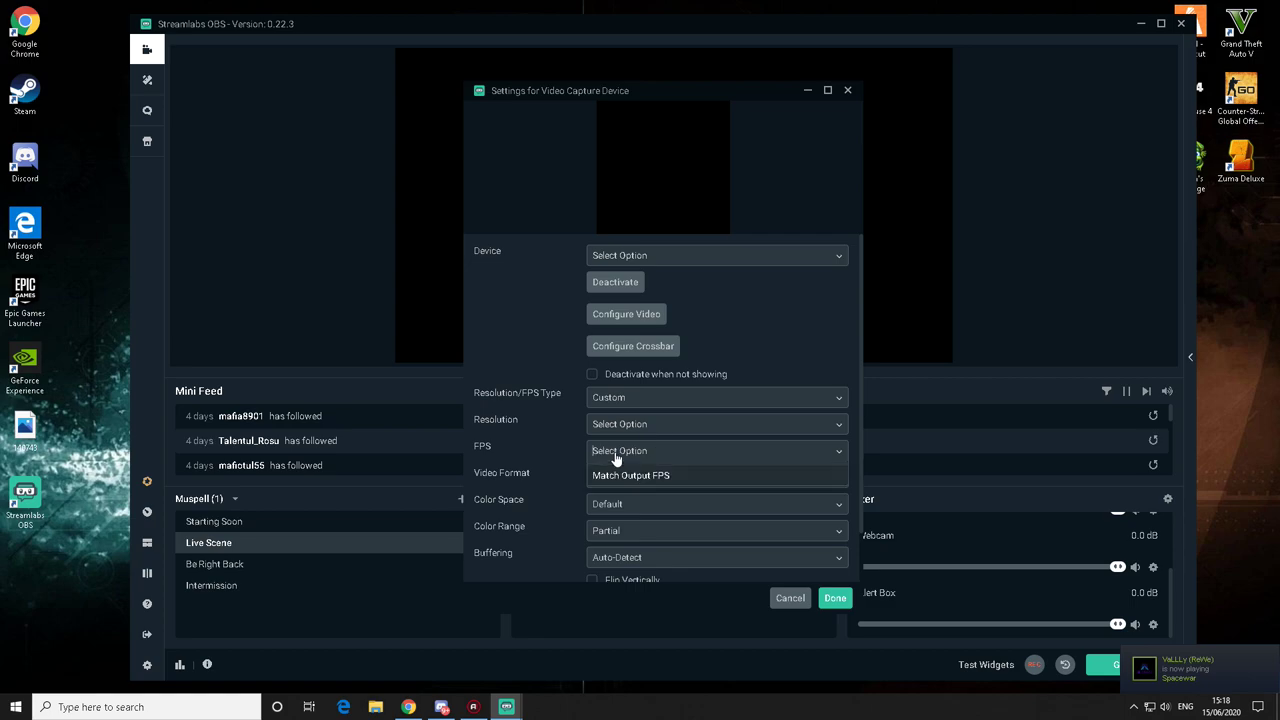
{"action": "left_click", "coordinate": [786, 598]}
Step: Remove the newly added standalone Webcam source from the Live Scene
{"action": "right_click", "coordinate": [623, 524]}
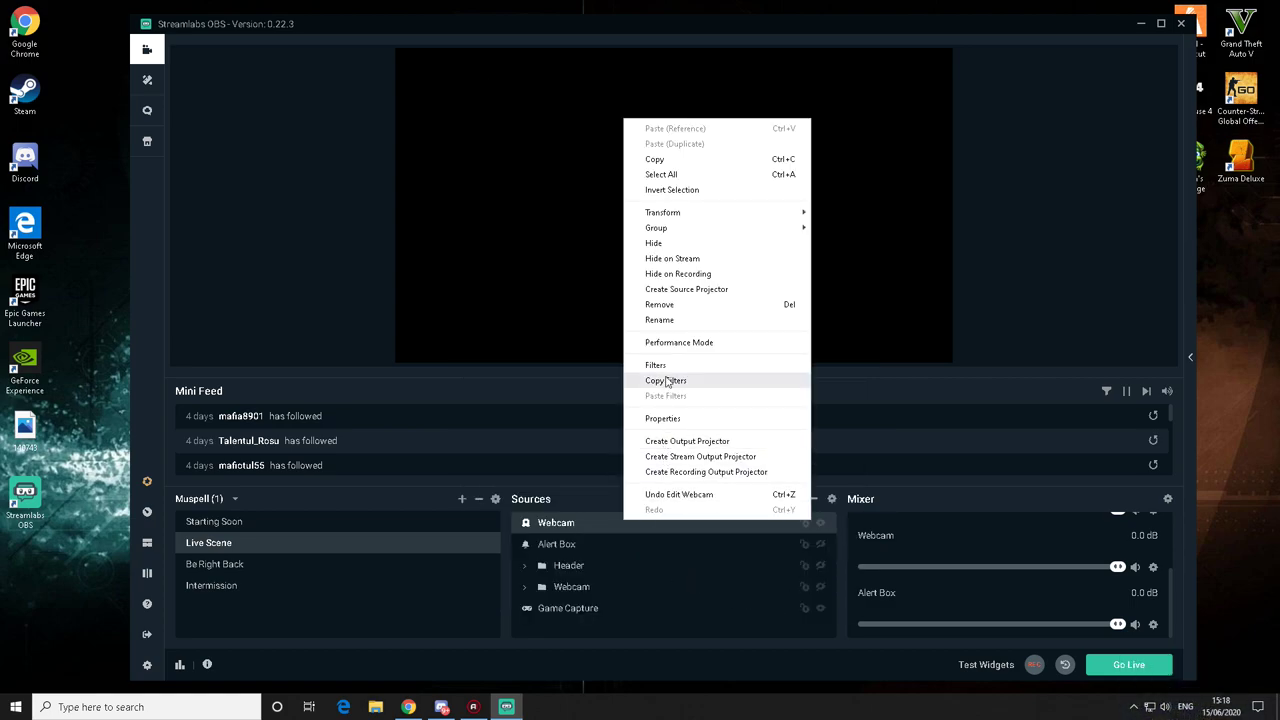
{"action": "left_click", "coordinate": [662, 304]}
{"action": "left_click", "coordinate": [670, 350]}
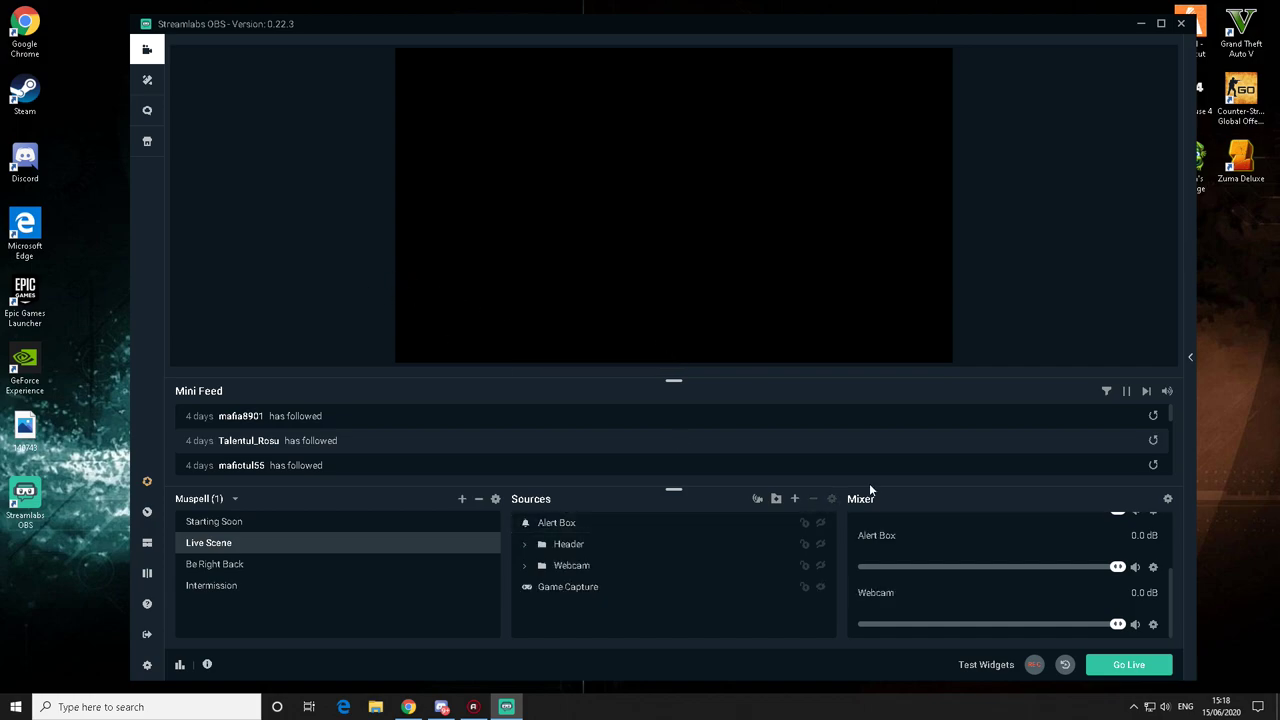
Step: Switch the stream settings to custom ingest, with Streaming Services as the stream type and Twitch as the service
{"action": "left_click", "coordinate": [147, 665]}
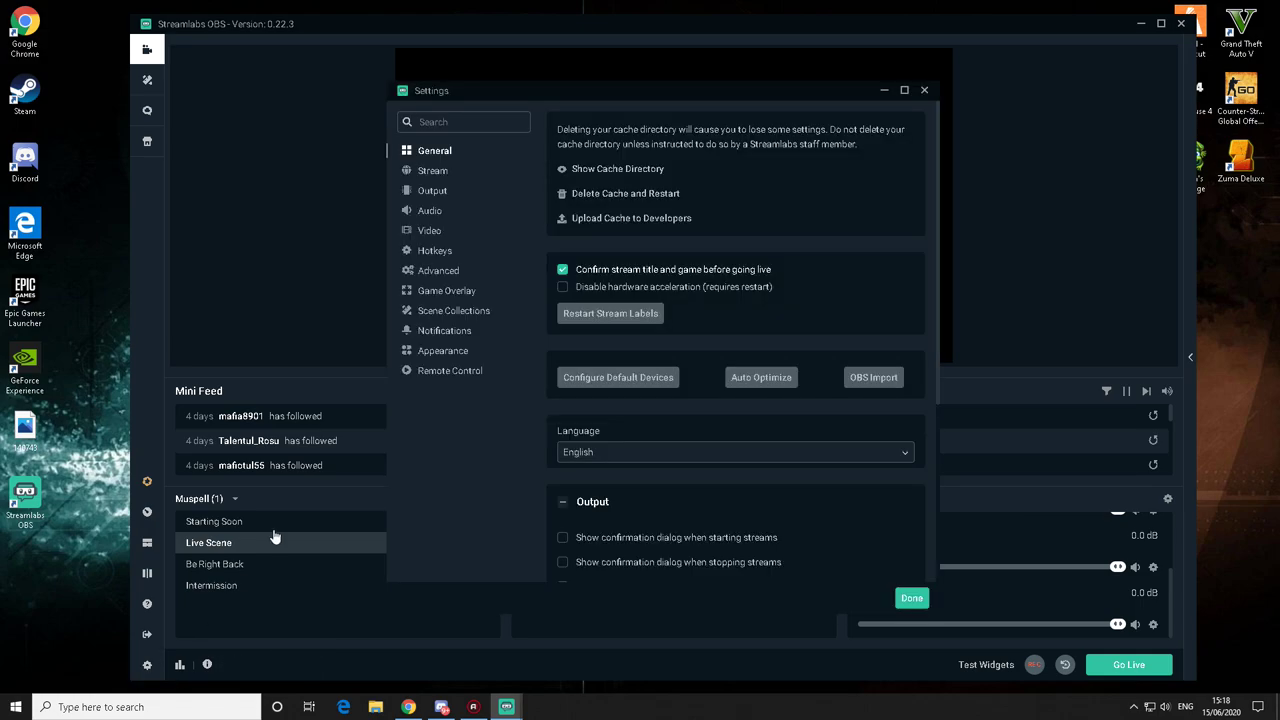
{"action": "left_click", "coordinate": [436, 177]}
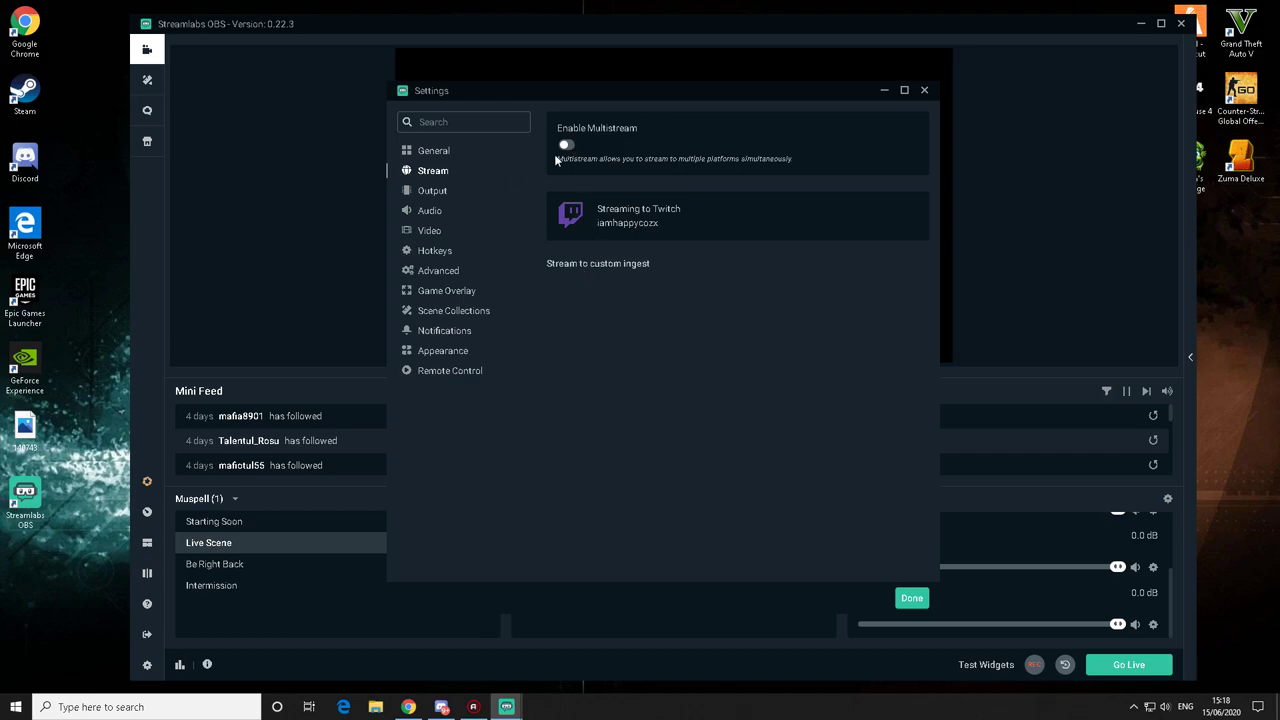
{"action": "left_click", "coordinate": [589, 268]}
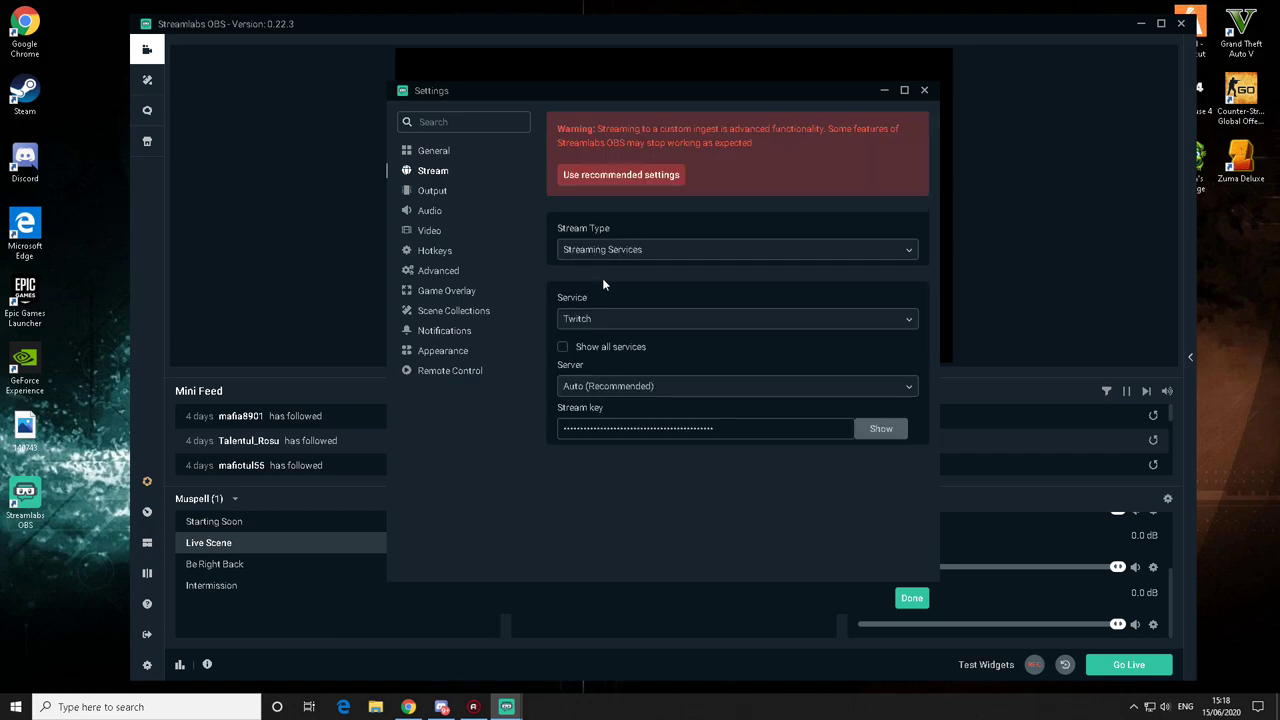
{"action": "left_click", "coordinate": [640, 252]}
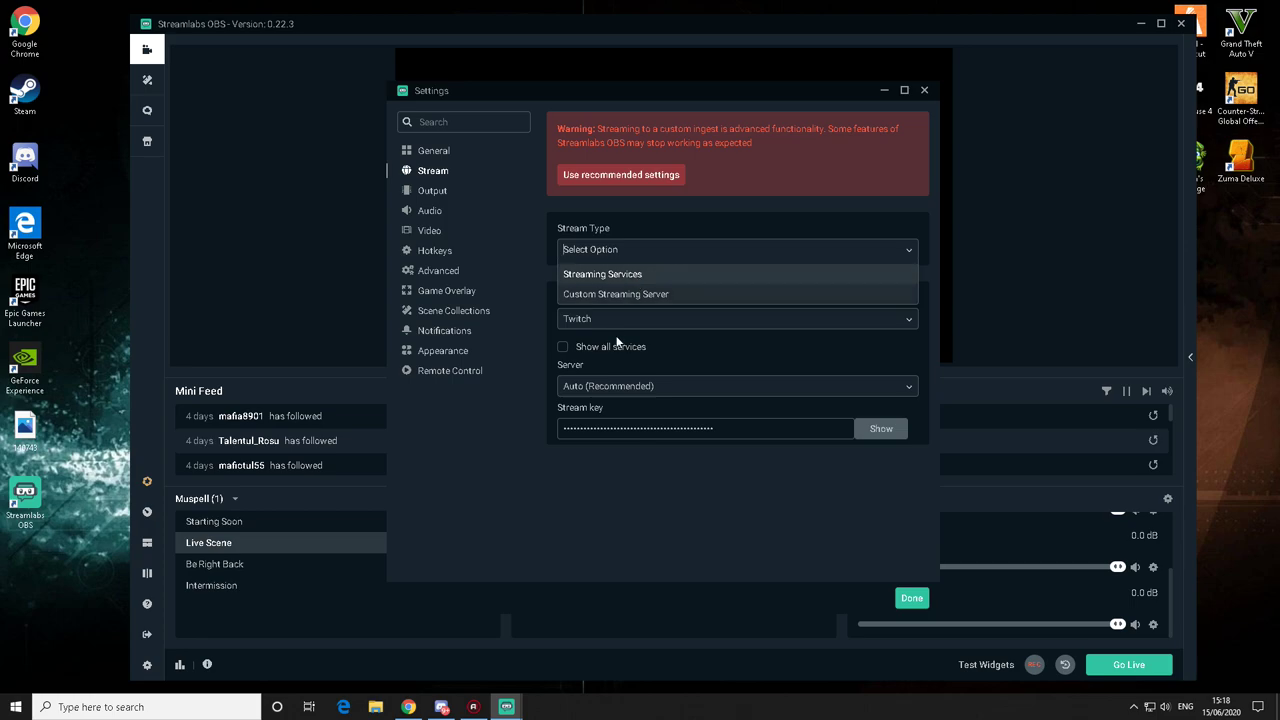
{"action": "left_click", "coordinate": [633, 280]}
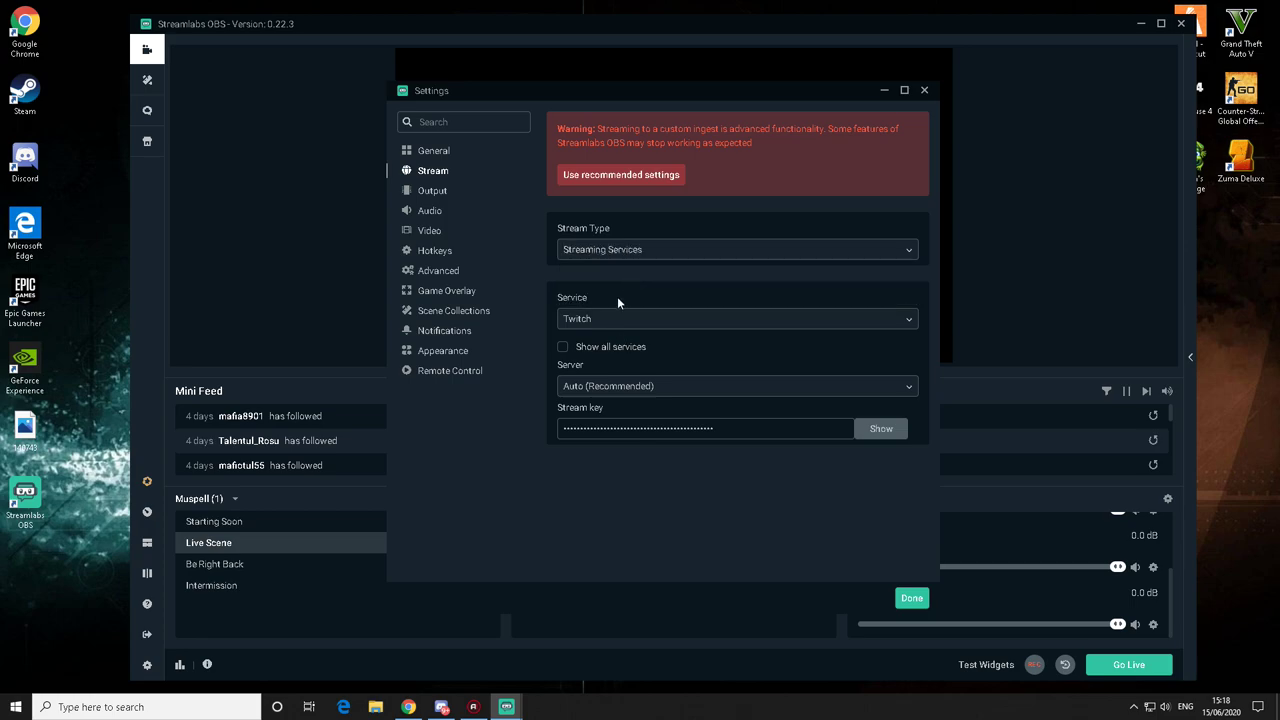
{"action": "left_click", "coordinate": [606, 318]}
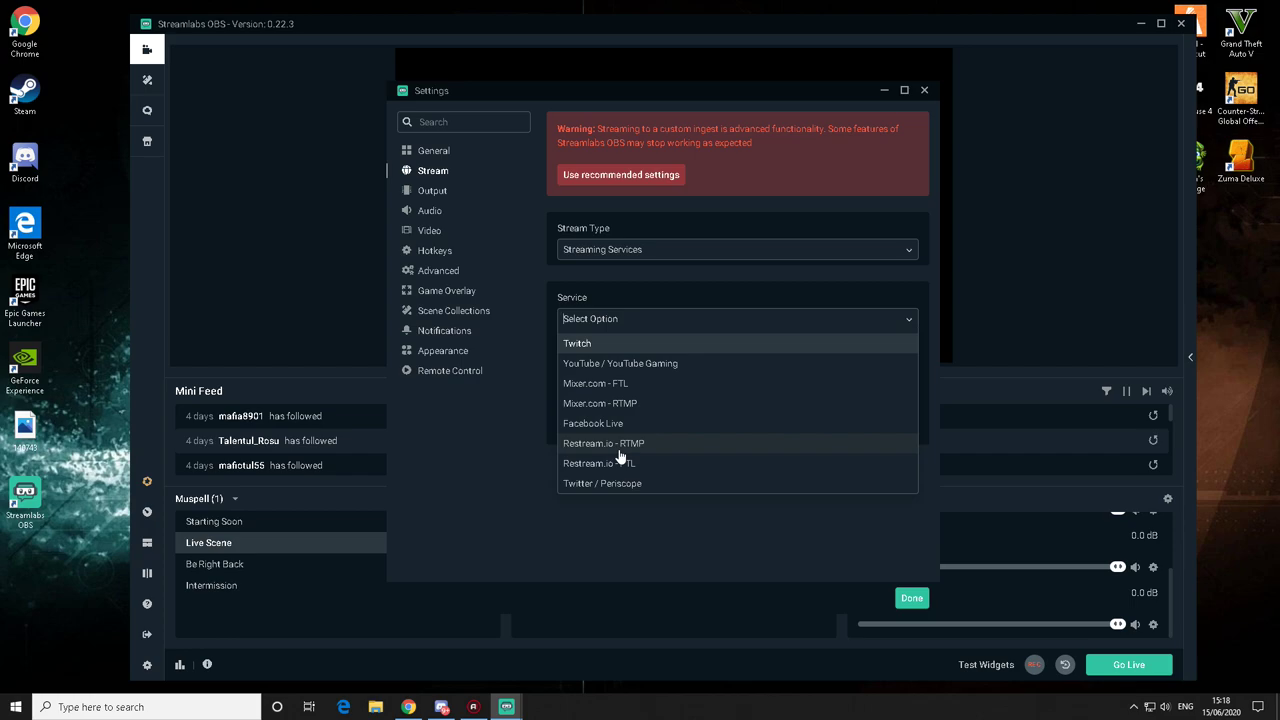
{"action": "left_click", "coordinate": [585, 343]}
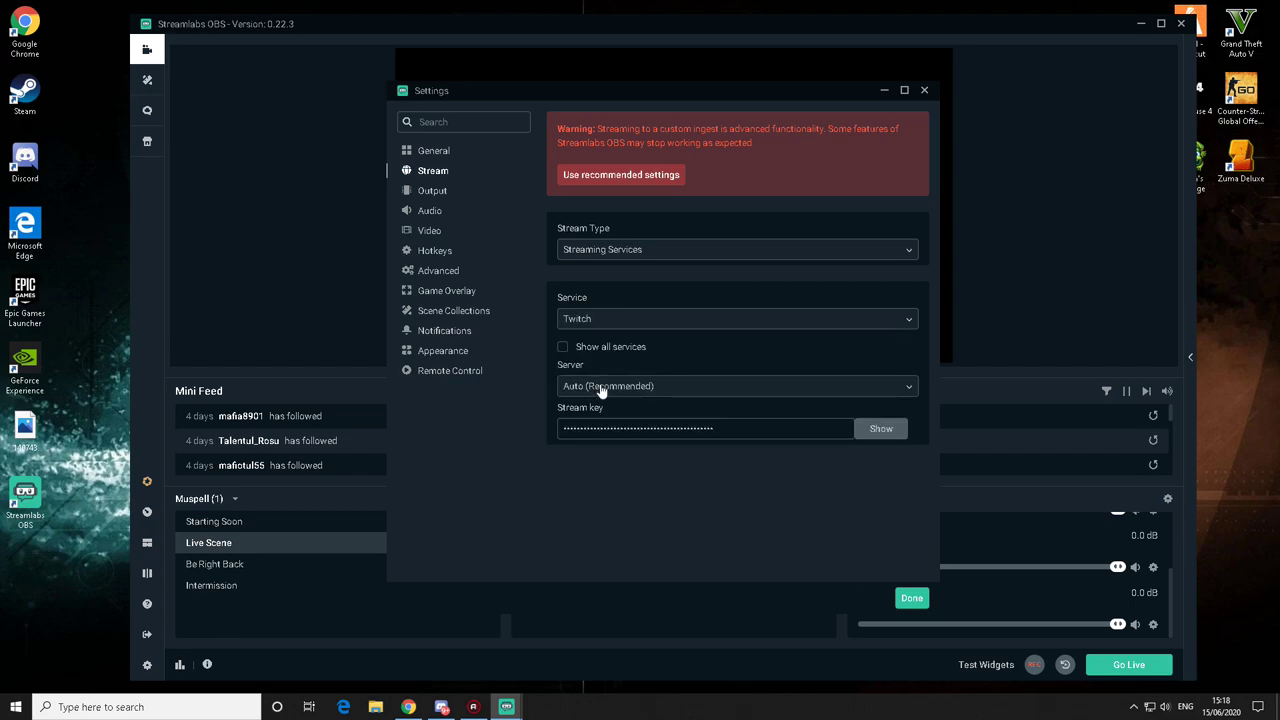
Step: Look through the available Twitch servers and select Auto (Recommended)
{"action": "left_click", "coordinate": [602, 390]}
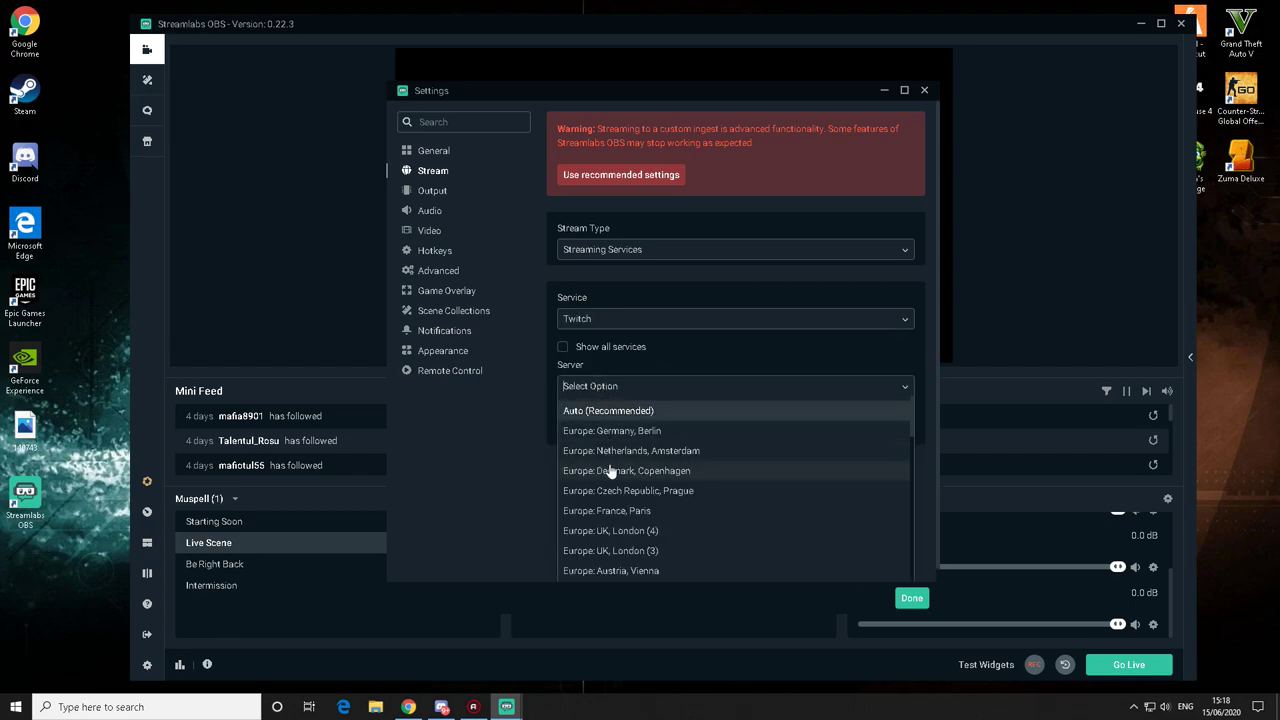
{"action": "scroll", "coordinate": [618, 465], "scroll_direction": "down", "scroll_amount": 5}
{"action": "scroll", "coordinate": [620, 472], "scroll_direction": "down", "scroll_amount": 3}
{"action": "scroll", "coordinate": [624, 476], "scroll_direction": "up", "scroll_amount": 10}
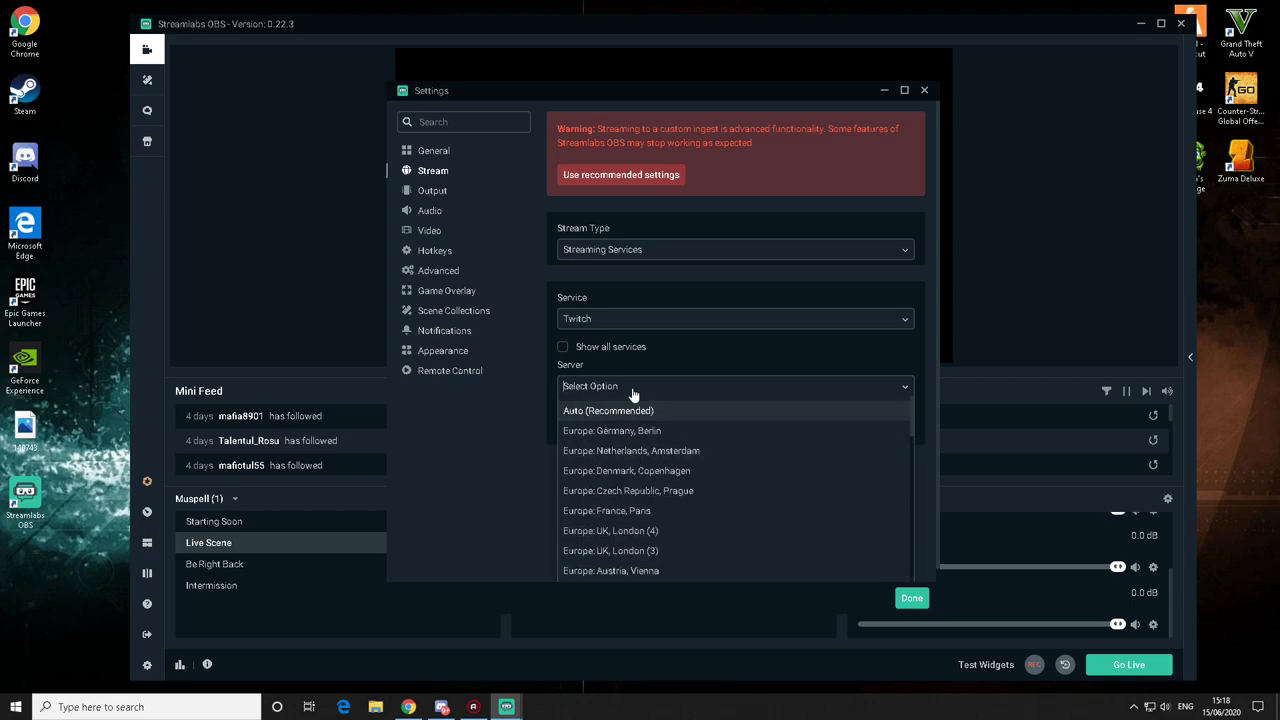
{"action": "left_click", "coordinate": [612, 410]}
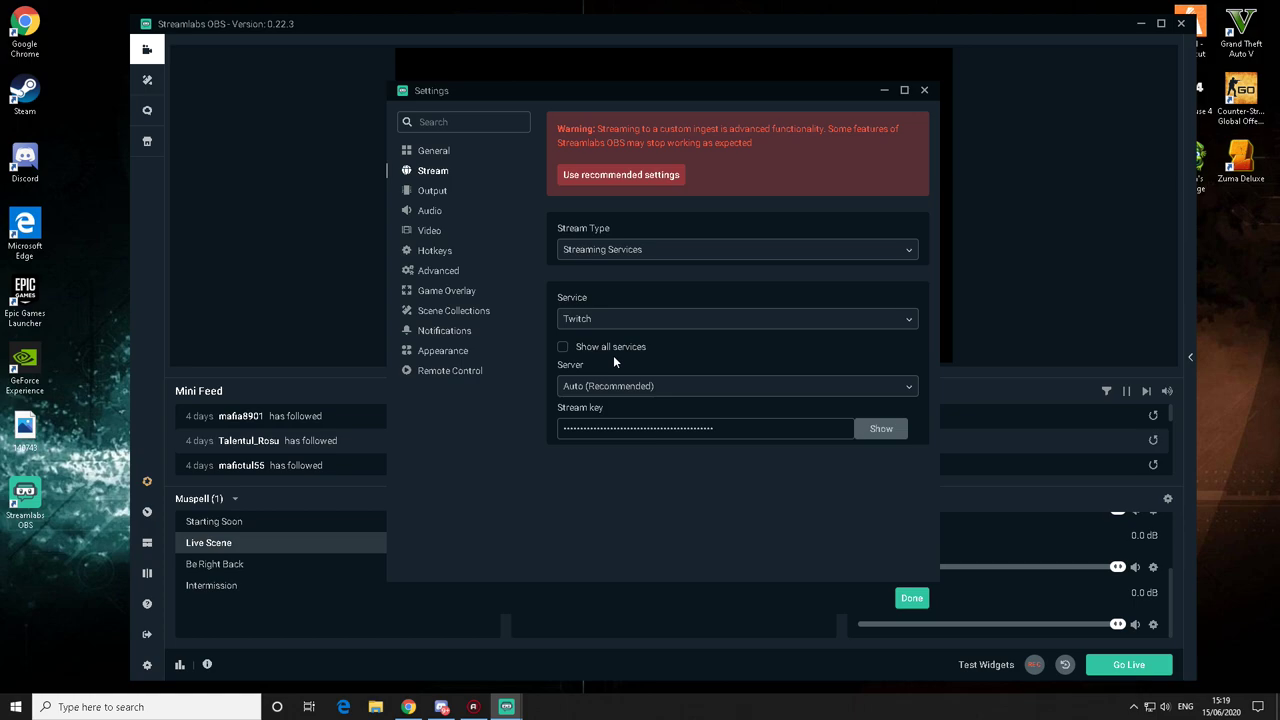
Step: In the maximized Output settings, choose the Simple output mode and set the streaming encoder to Software (x264)
{"action": "left_click", "coordinate": [437, 195]}
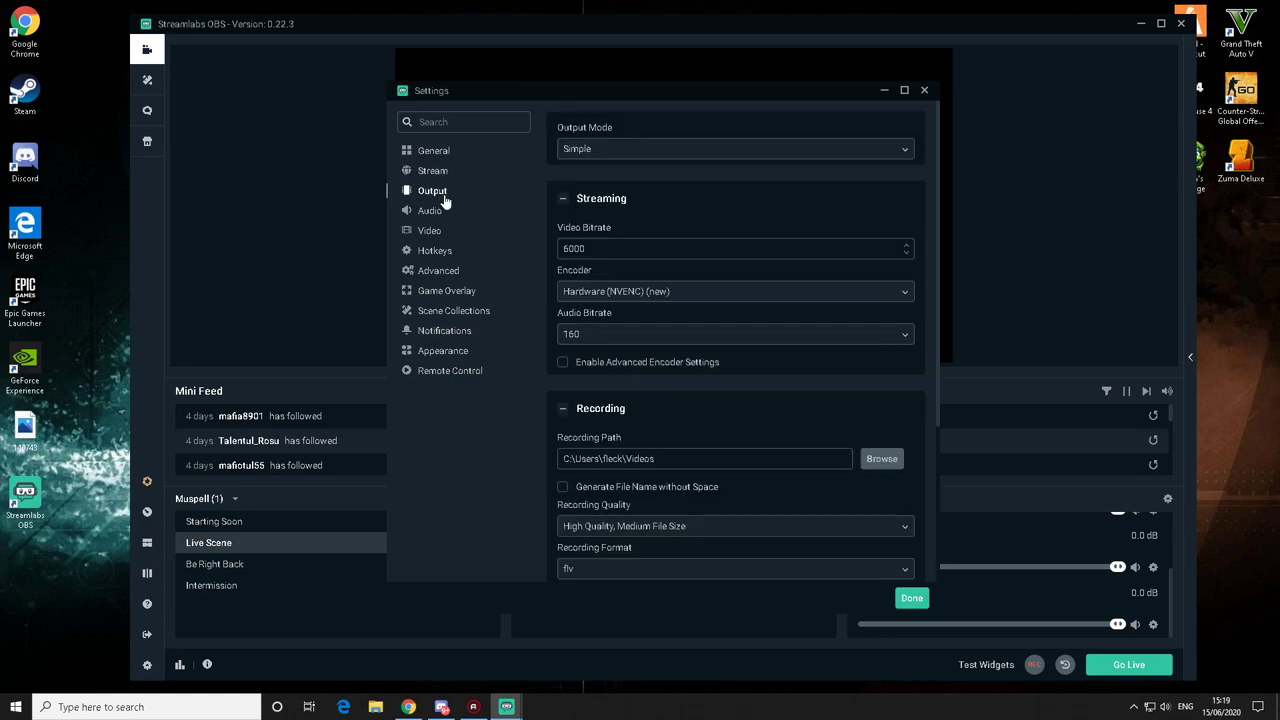
{"action": "left_click", "coordinate": [651, 152]}
{"action": "left_click", "coordinate": [618, 172]}
{"action": "double_click", "coordinate": [842, 96]}
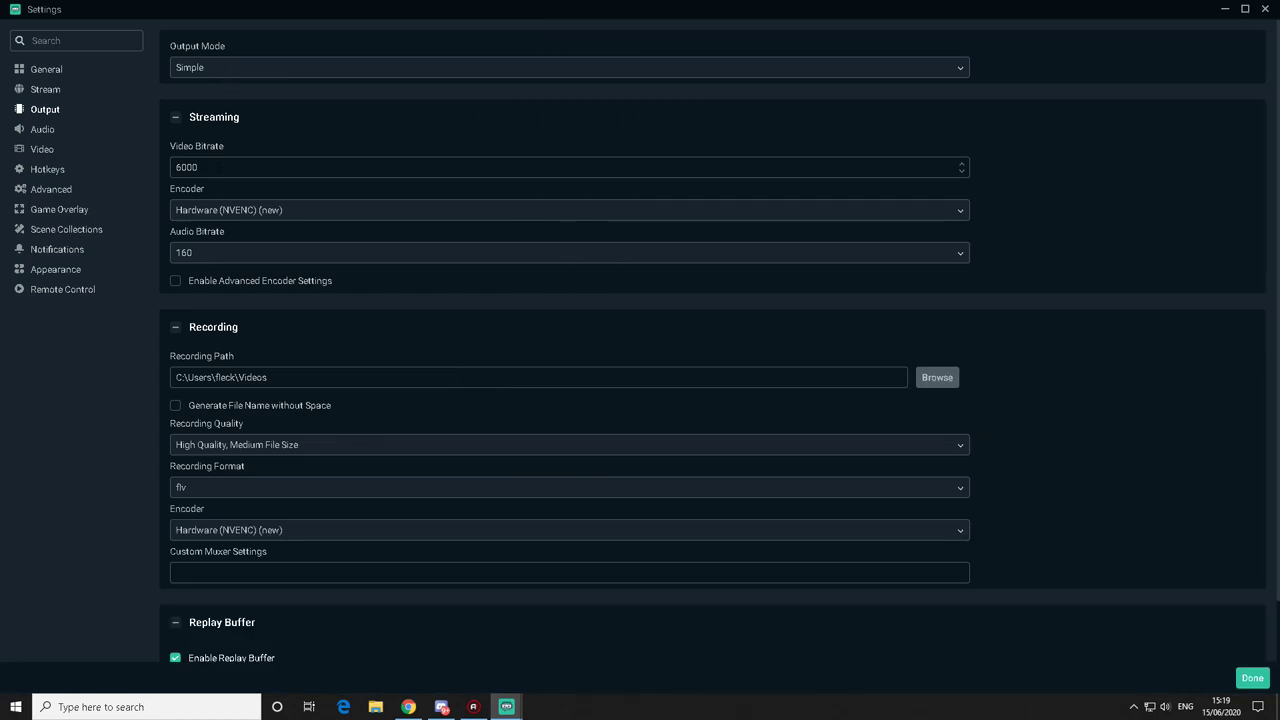
{"action": "left_click", "coordinate": [210, 213]}
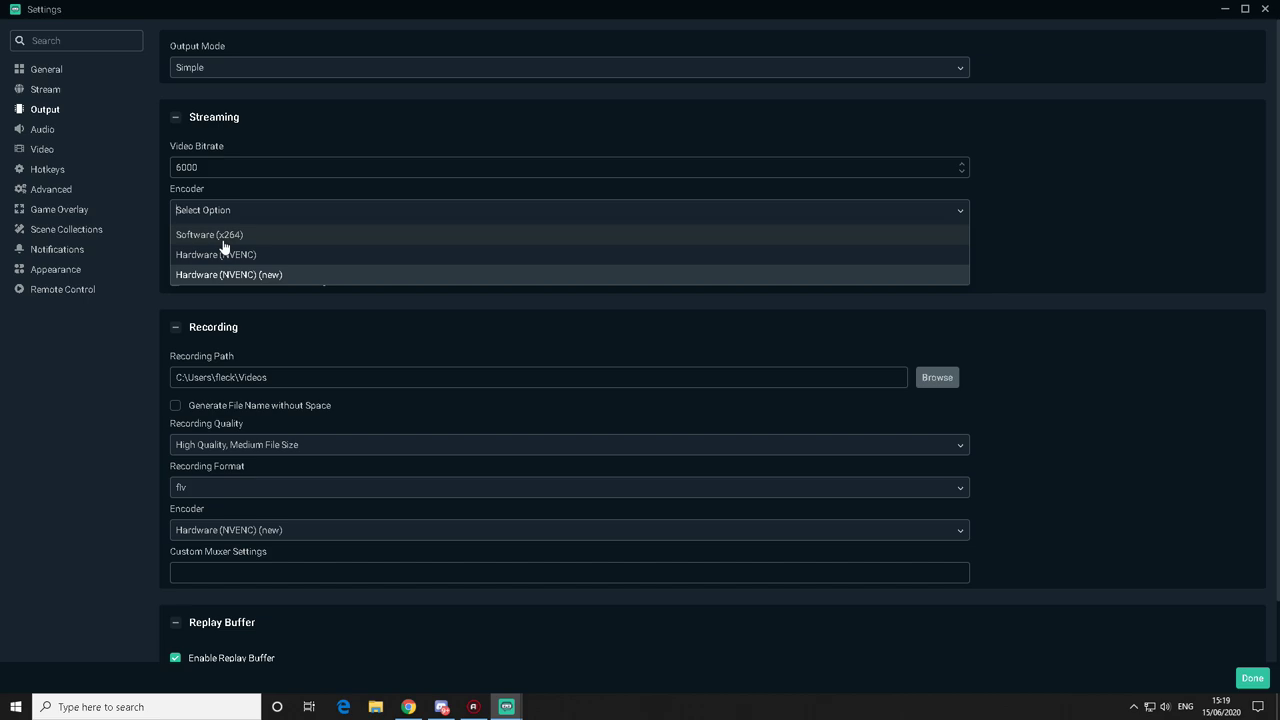
{"action": "left_click", "coordinate": [222, 236]}
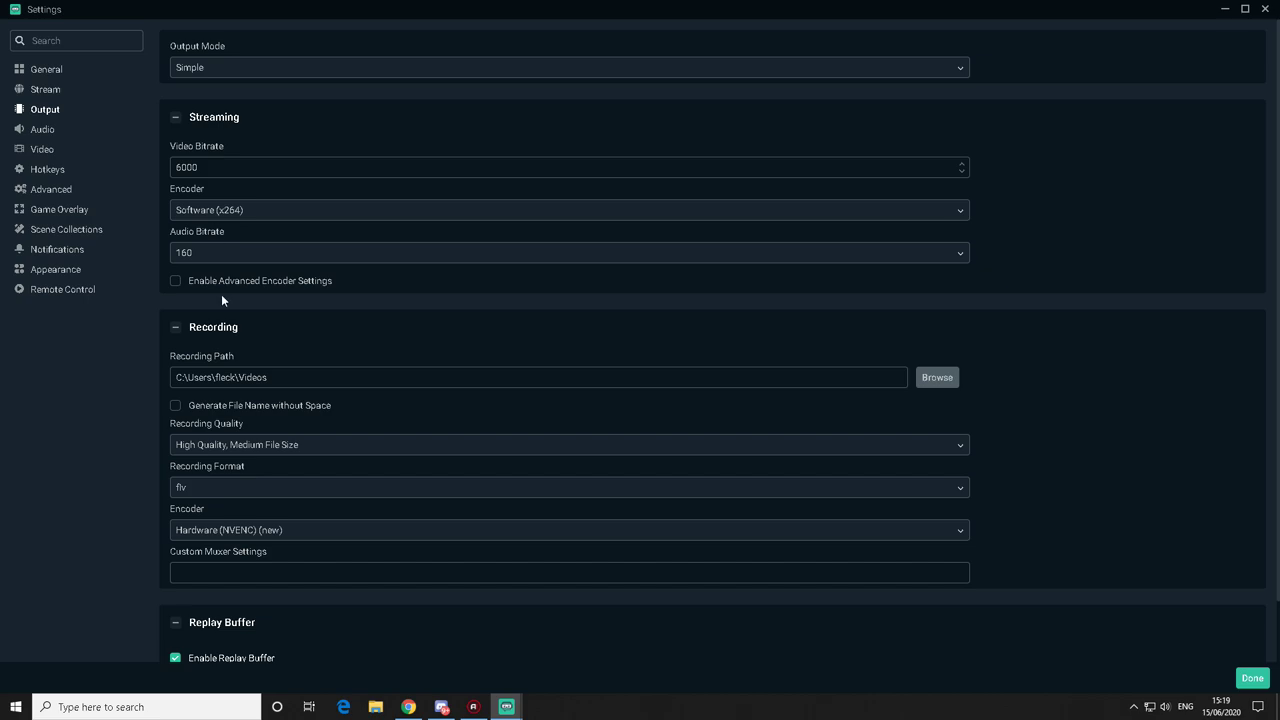
Step: Set the recording path to D:\Cand se filmeaza and the streaming audio bitrate to 192
{"action": "left_click", "coordinate": [932, 378]}
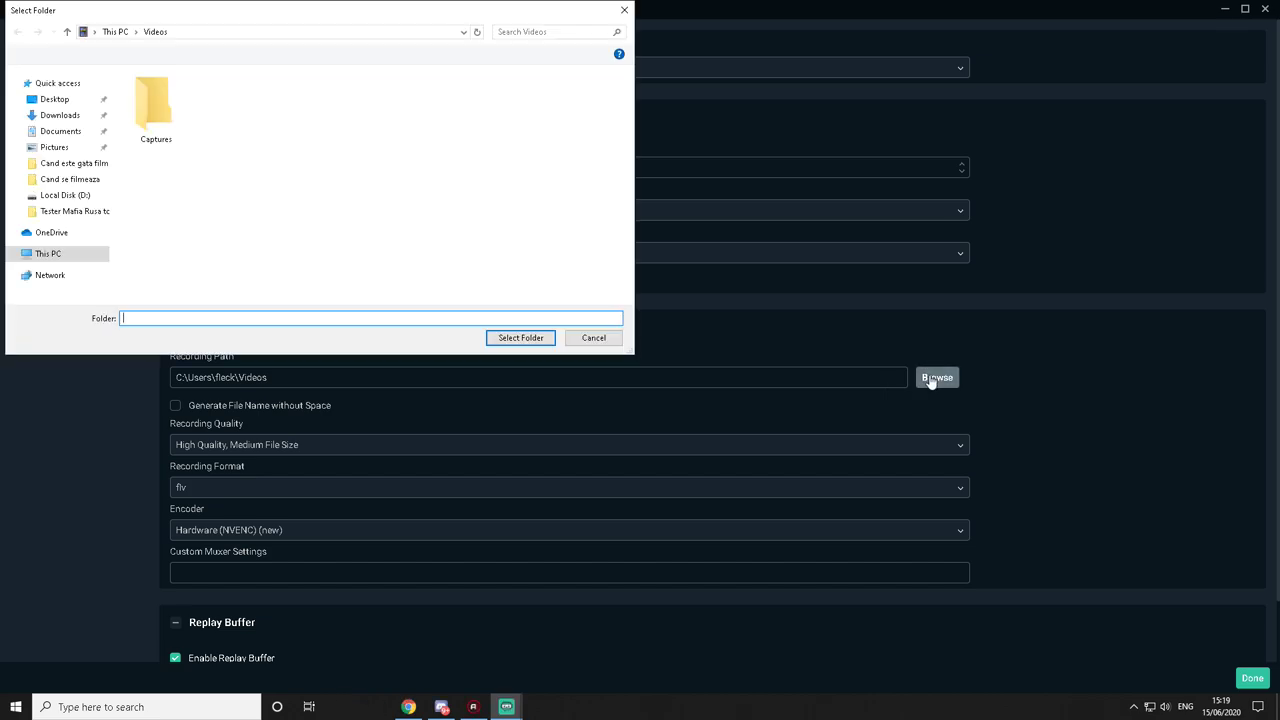
{"action": "left_click", "coordinate": [80, 179]}
{"action": "left_click", "coordinate": [516, 337]}
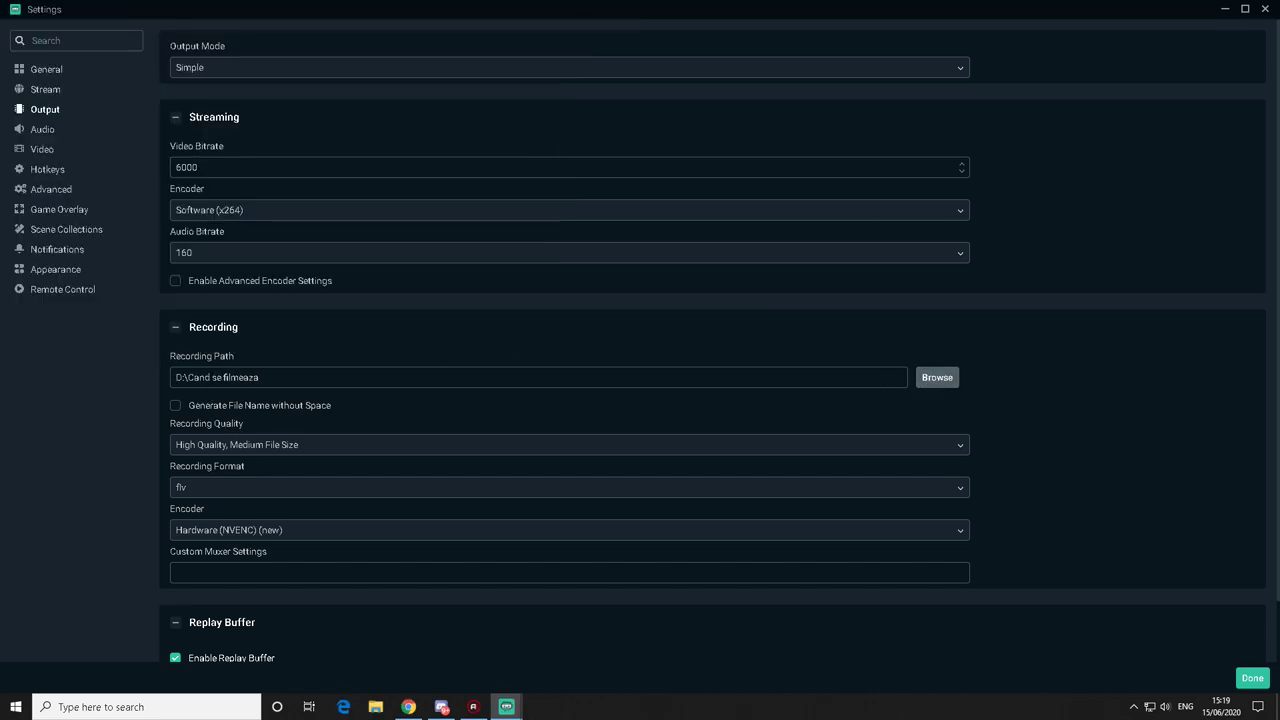
{"action": "left_click", "coordinate": [203, 256]}
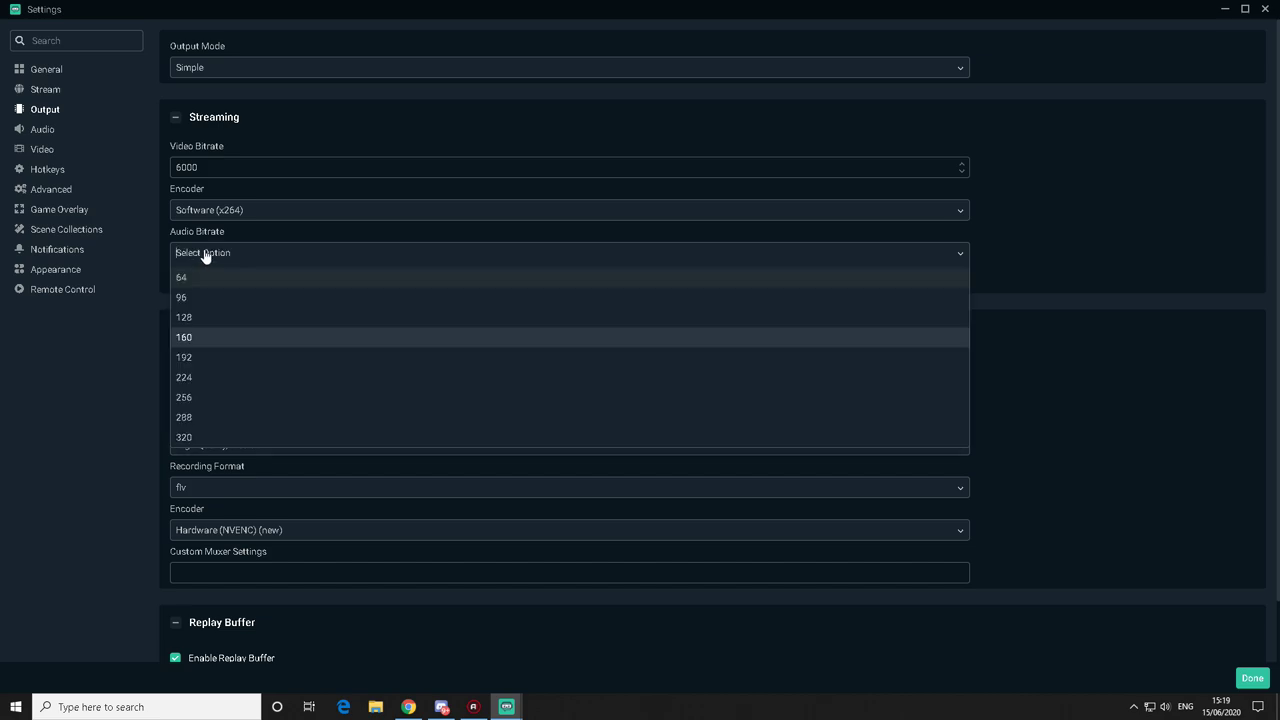
{"action": "left_click", "coordinate": [198, 357]}
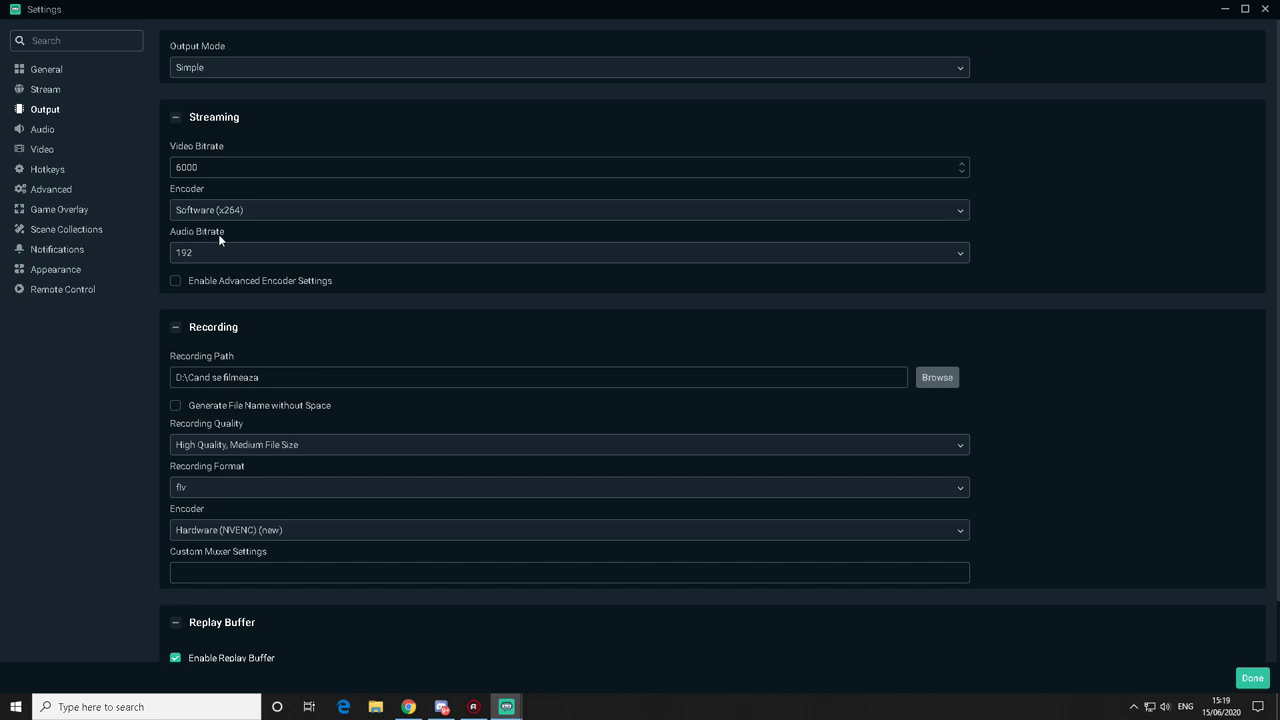
Step: Enable the advanced encoder settings, look through the encoder presets, and disable the advanced settings again
{"action": "left_click", "coordinate": [202, 282]}
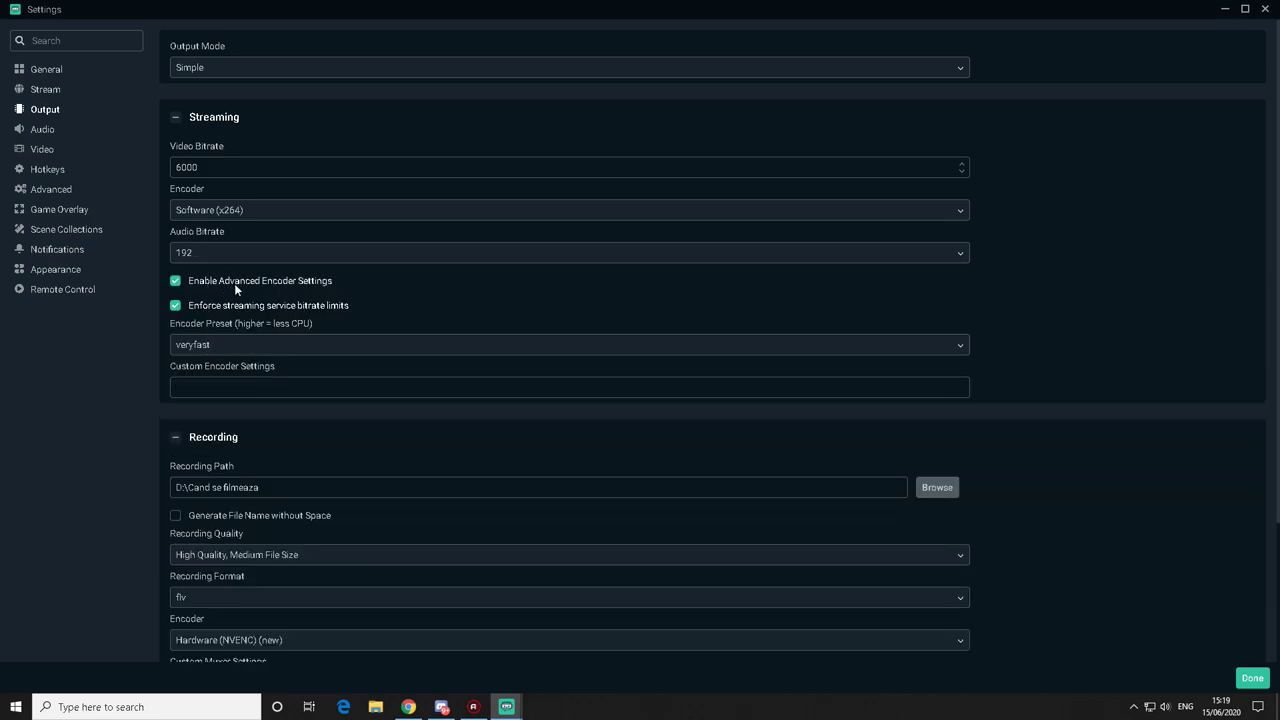
{"action": "left_click", "coordinate": [235, 345]}
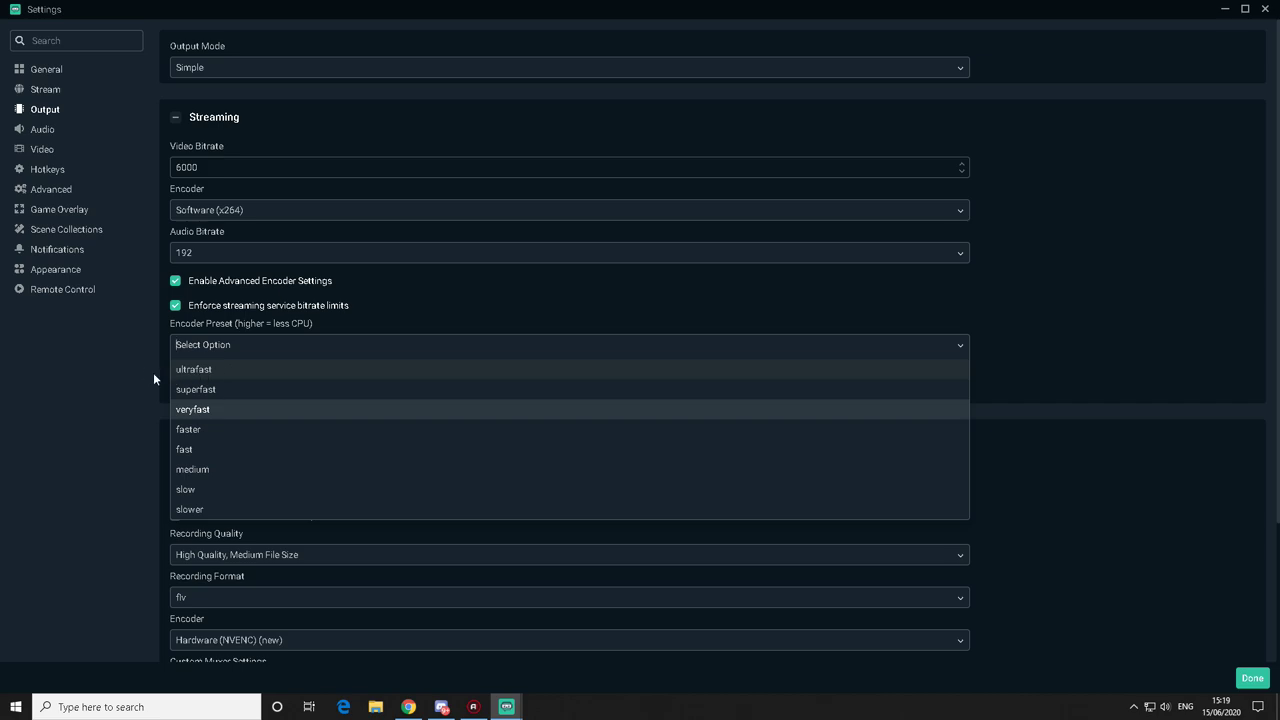
{"action": "left_click", "coordinate": [68, 375]}
{"action": "left_click", "coordinate": [175, 281]}
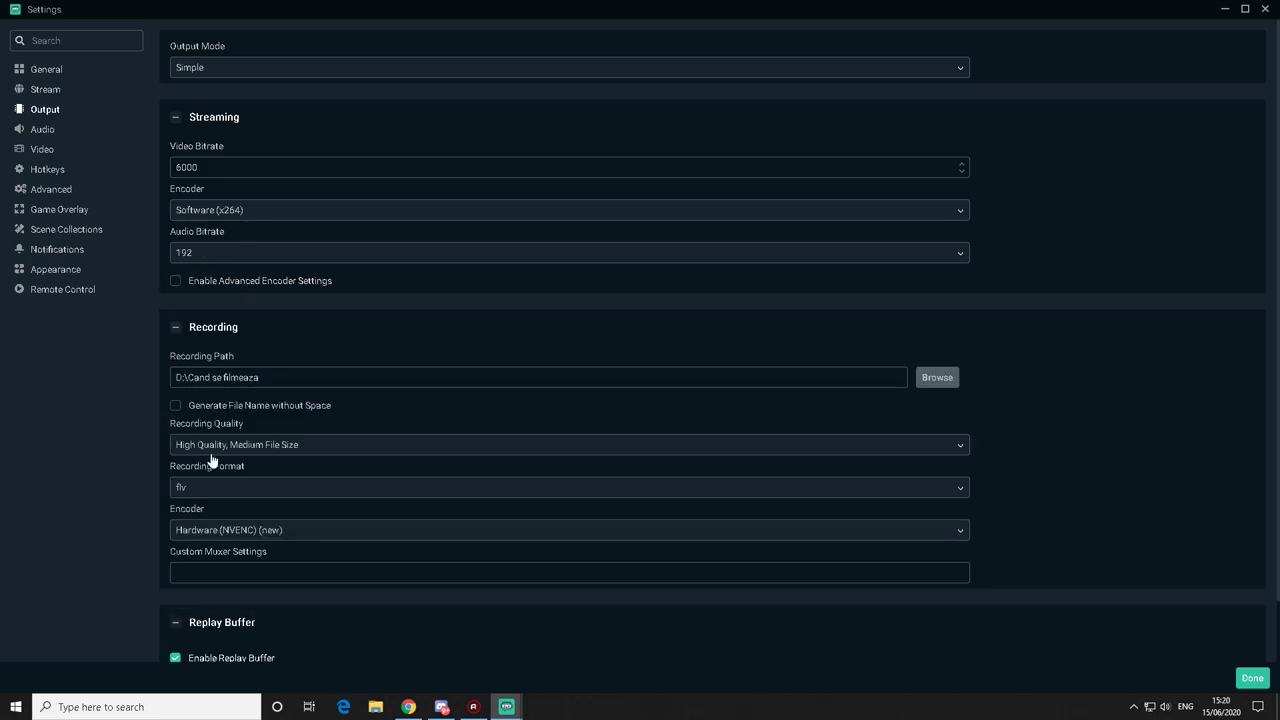
Step: Set the recording quality to High Quality, Medium File Size and the recording format to flv
{"action": "scroll", "coordinate": [196, 447], "scroll_direction": "down", "scroll_amount": 1}
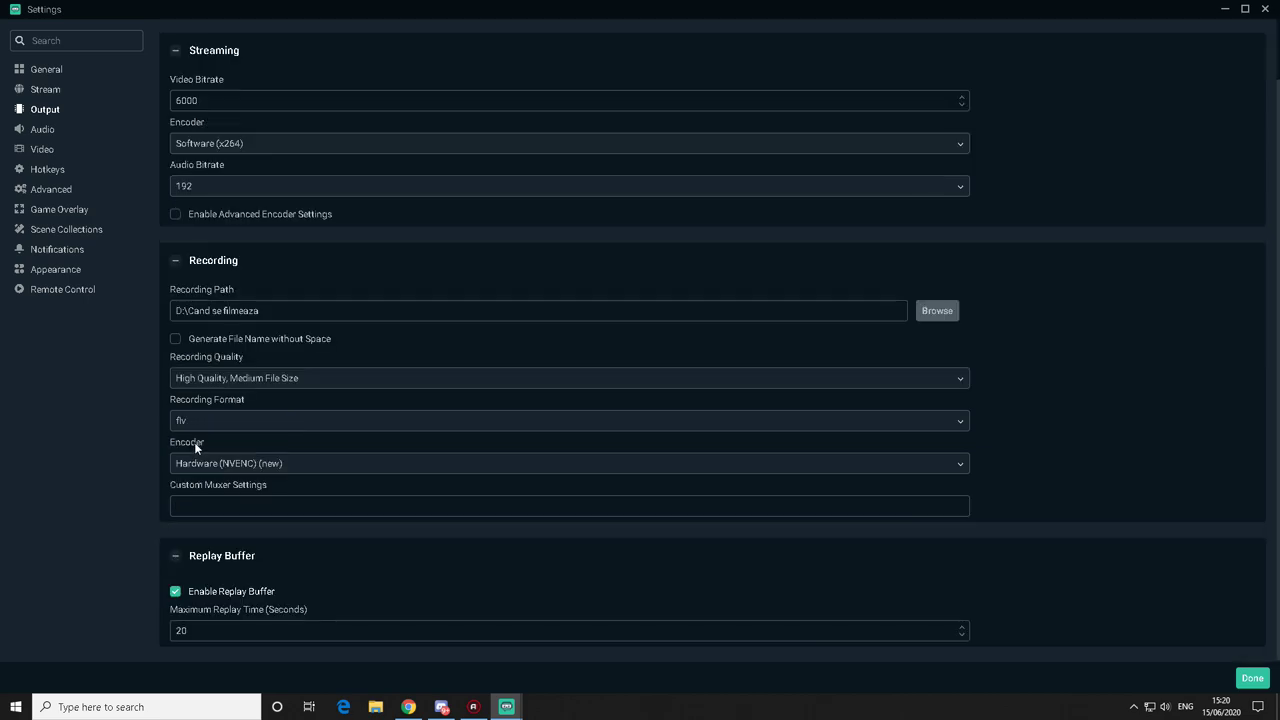
{"action": "left_click", "coordinate": [229, 381]}
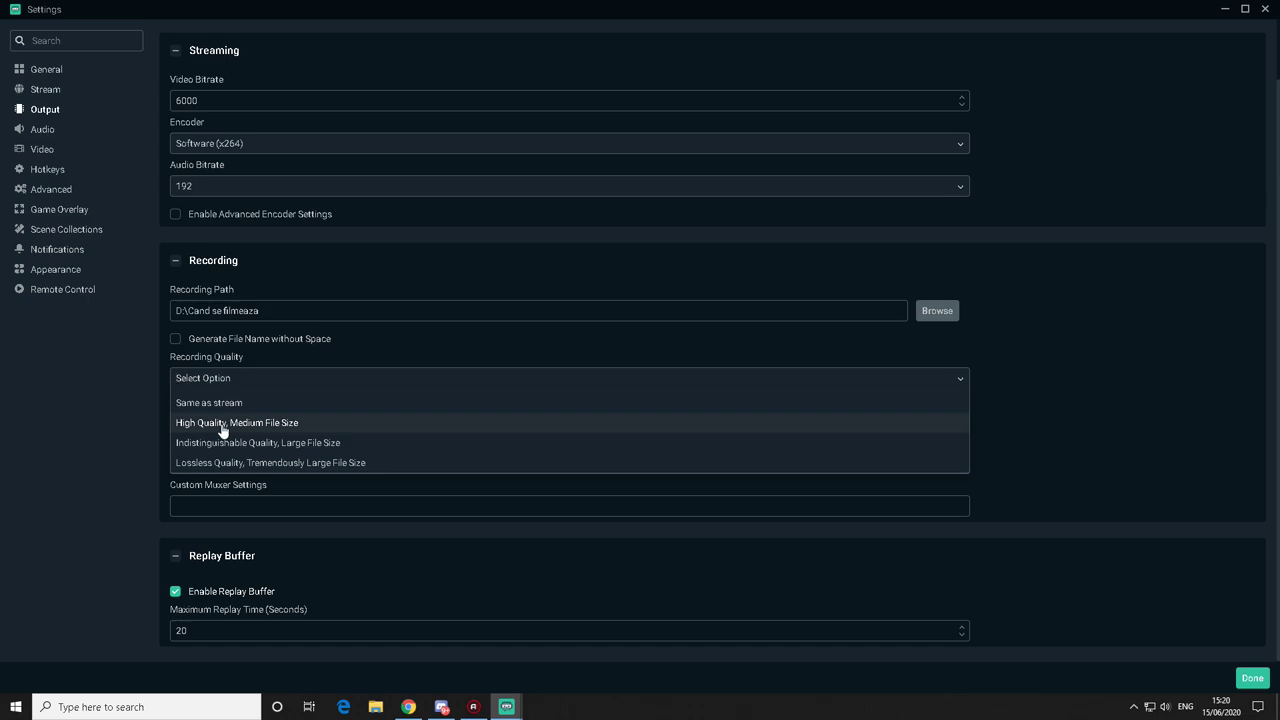
{"action": "left_click", "coordinate": [221, 424]}
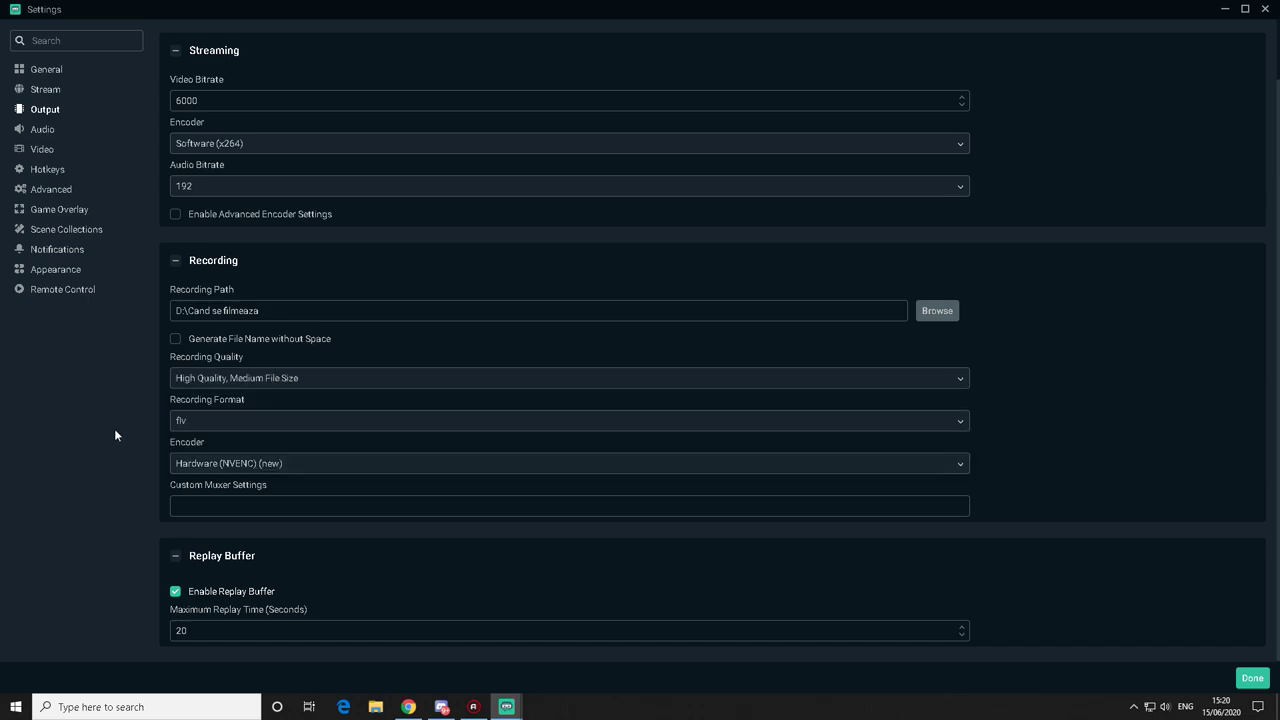
{"action": "left_click", "coordinate": [197, 424]}
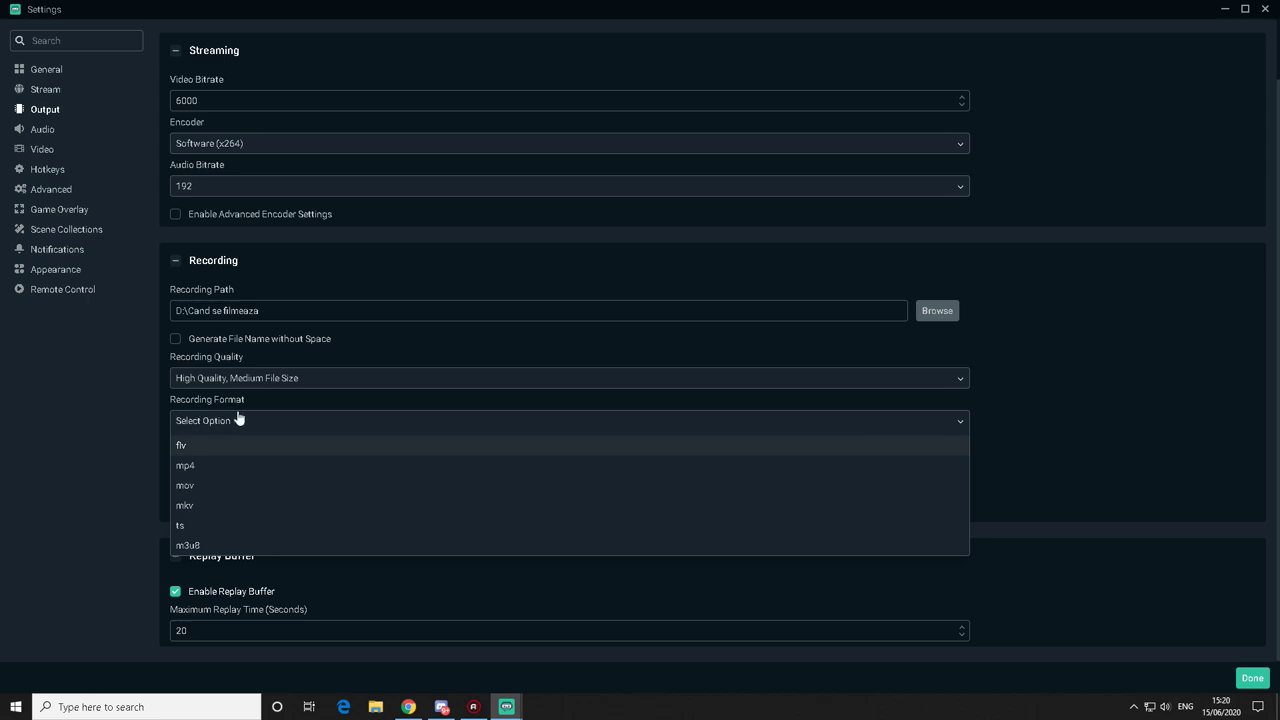
{"action": "left_click", "coordinate": [209, 467]}
{"action": "left_click", "coordinate": [224, 425]}
{"action": "left_click", "coordinate": [218, 445]}
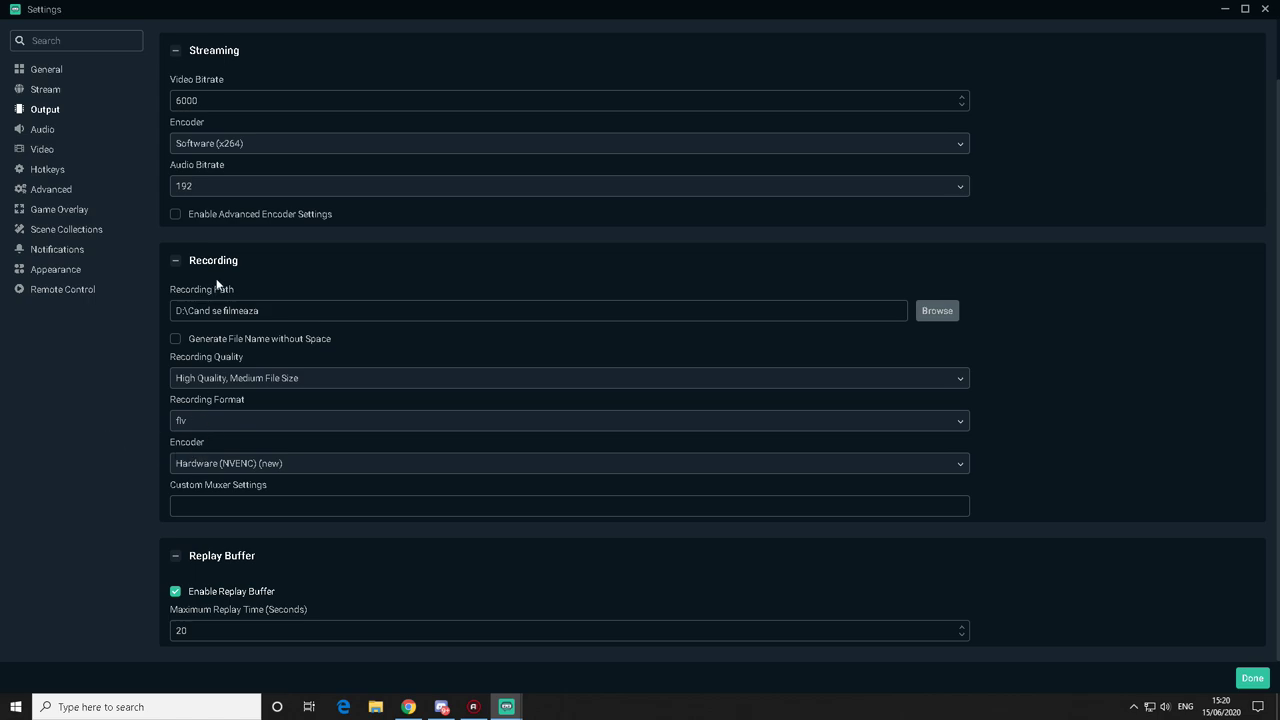
Step: Look through the recording encoder options and set the streaming encoder to Hardware (NVENC) (new)
{"action": "left_click", "coordinate": [200, 463]}
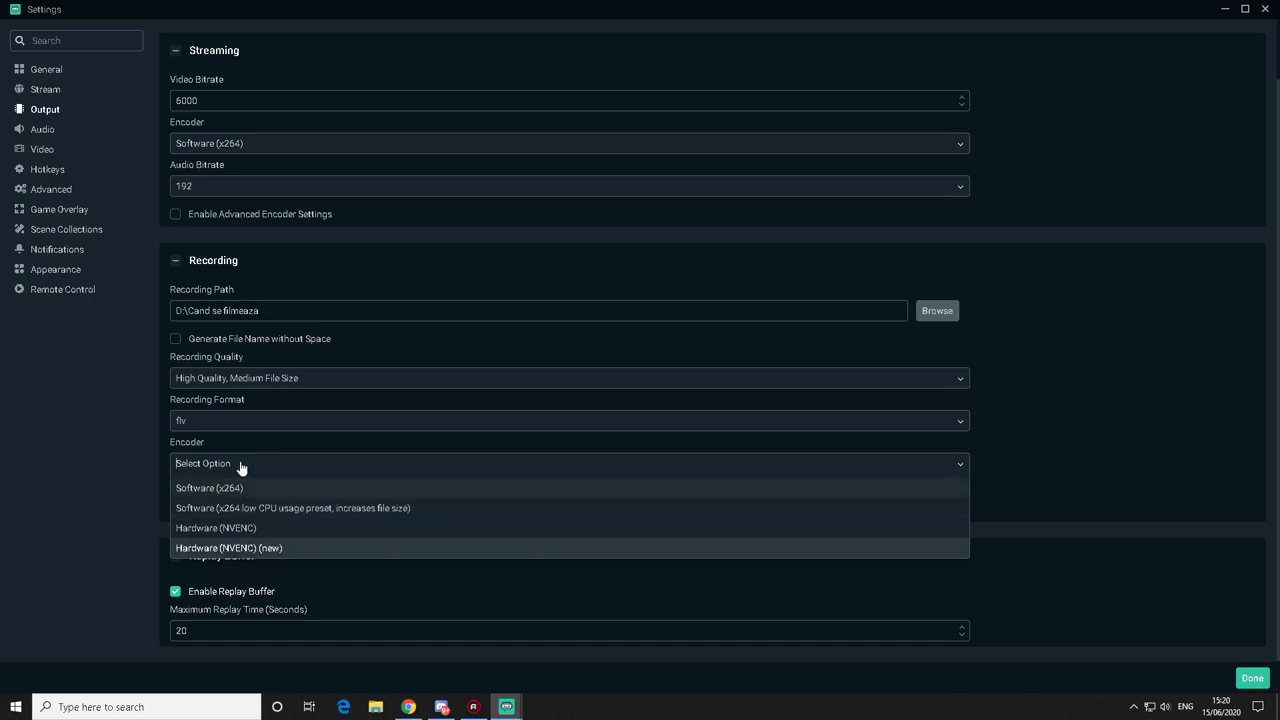
{"action": "key", "text": "Return"}
{"action": "left_click", "coordinate": [268, 150]}
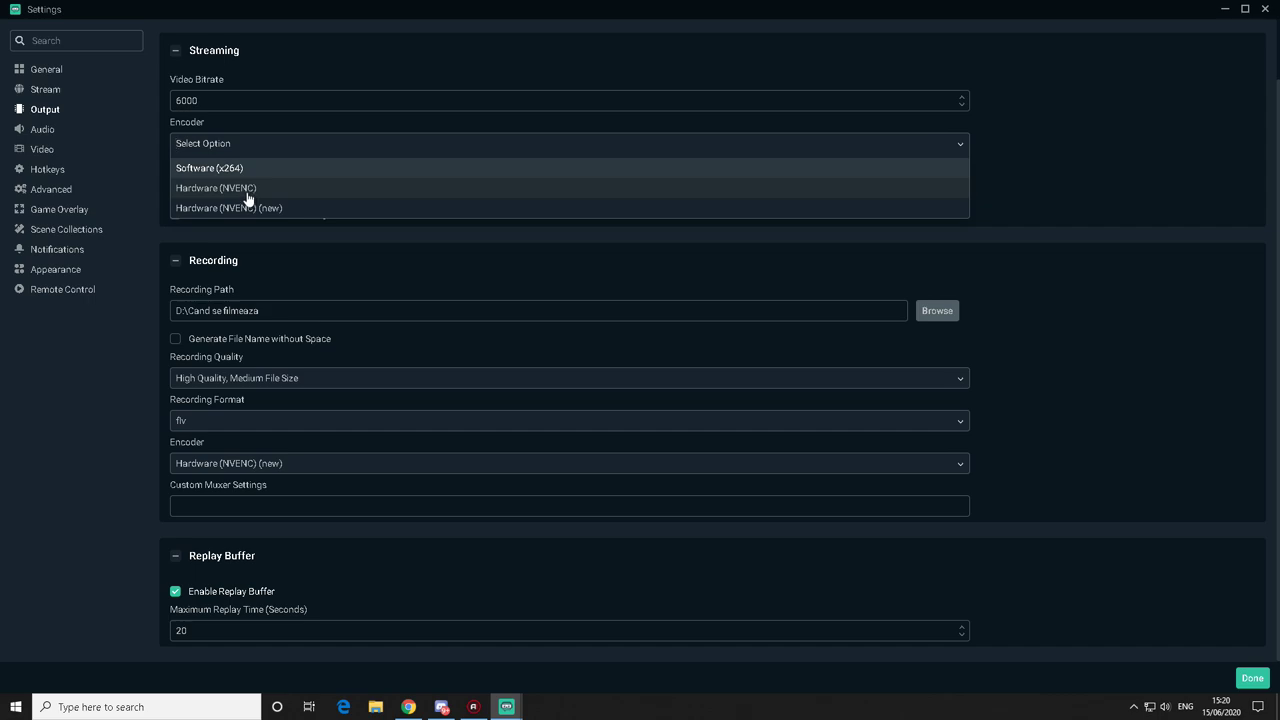
{"action": "left_click", "coordinate": [247, 197]}
{"action": "left_click", "coordinate": [286, 157]}
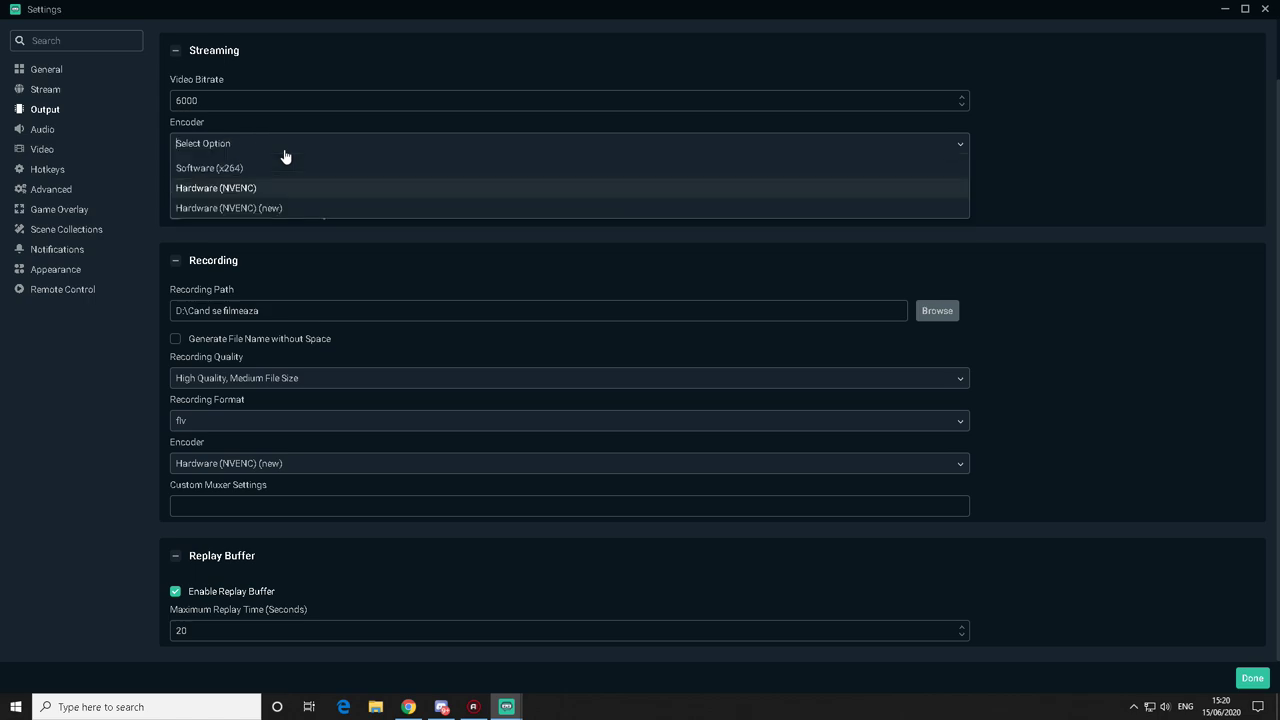
{"action": "left_click", "coordinate": [265, 209]}
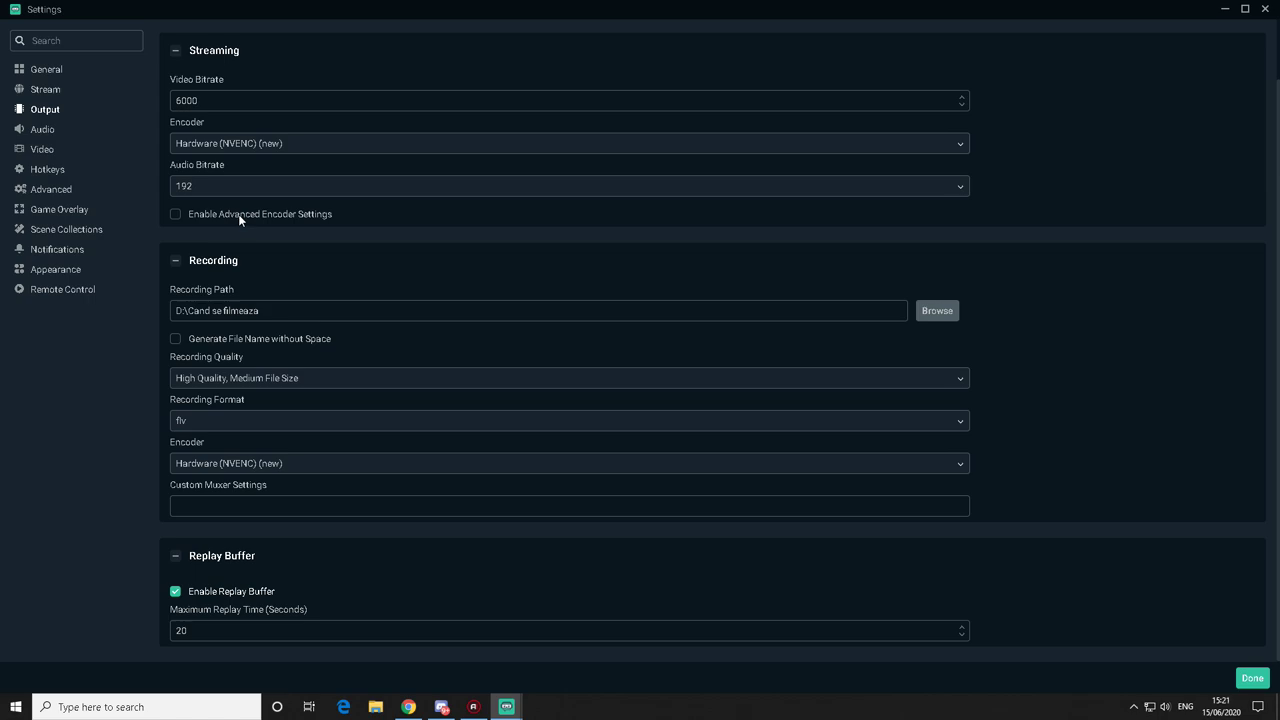
Step: Toggle the advanced encoder settings on and off, and reselect Hardware (NVENC) (new) as the streaming encoder
{"action": "left_click", "coordinate": [238, 215]}
{"action": "left_click", "coordinate": [240, 217]}
{"action": "left_click", "coordinate": [270, 148]}
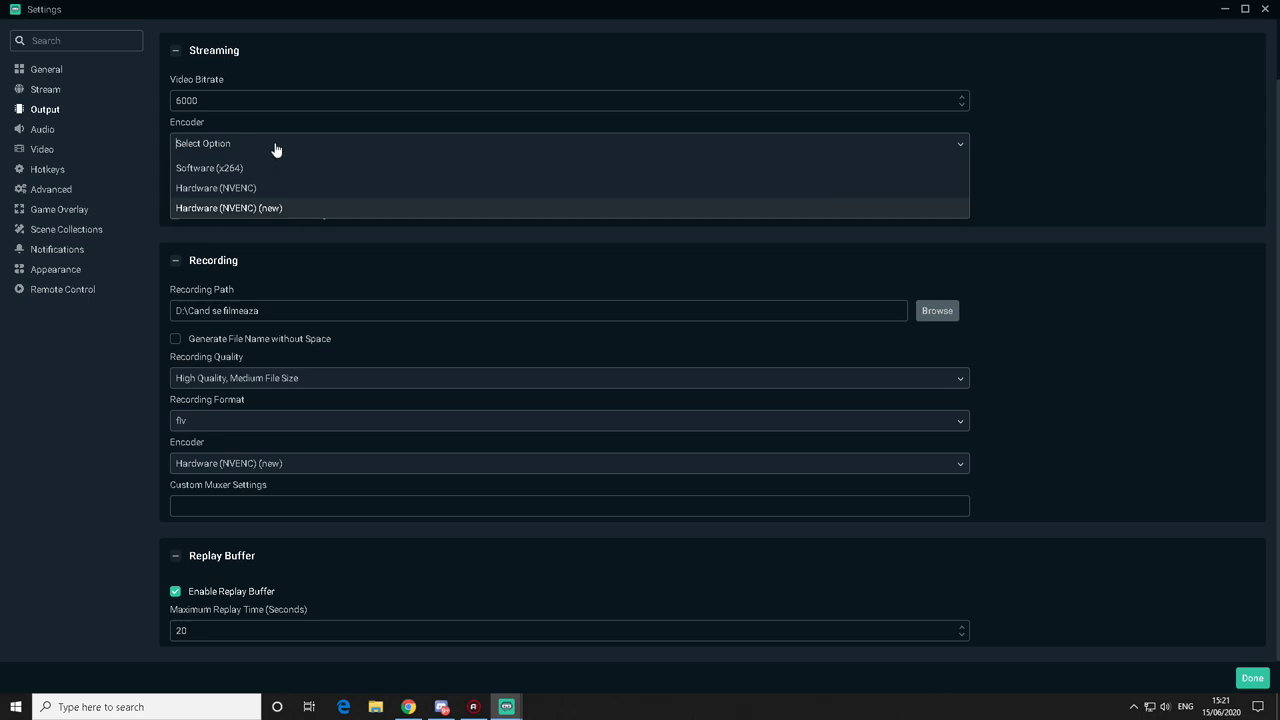
{"action": "left_click", "coordinate": [265, 208]}
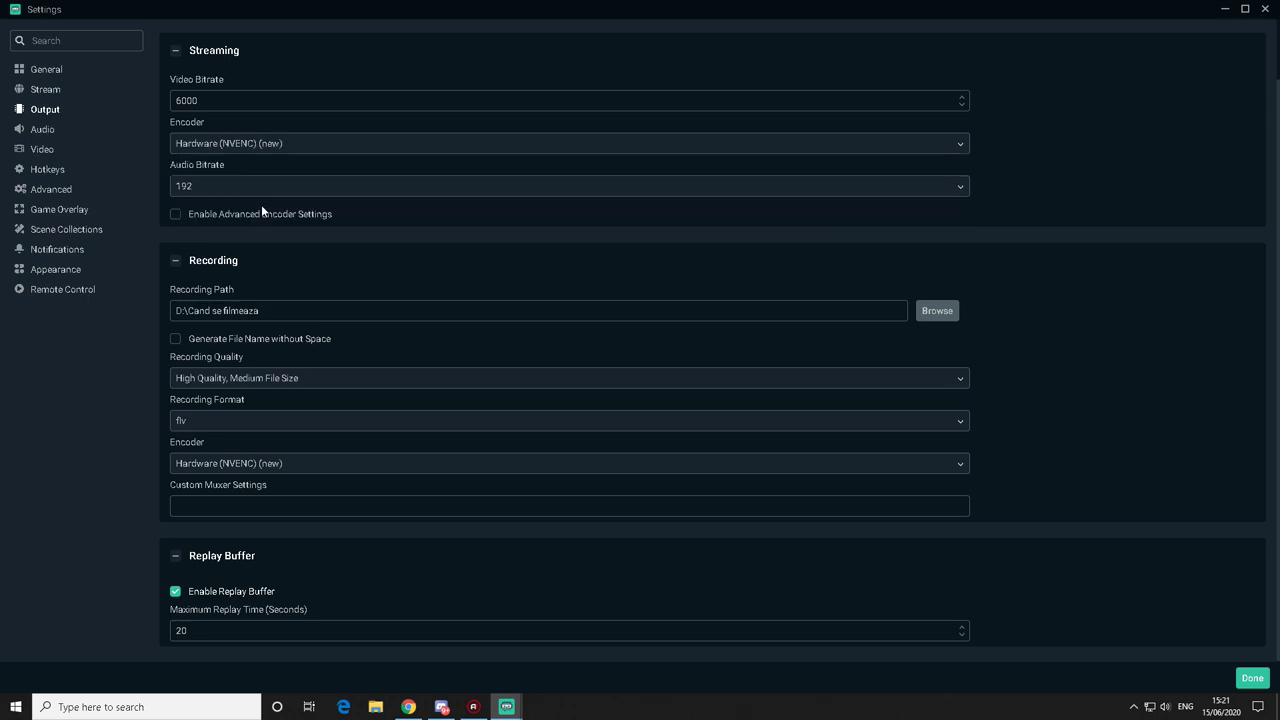
Step: Look through the recording formats and select Hardware (NVENC) (new) as the recording encoder
{"action": "left_click", "coordinate": [210, 421]}
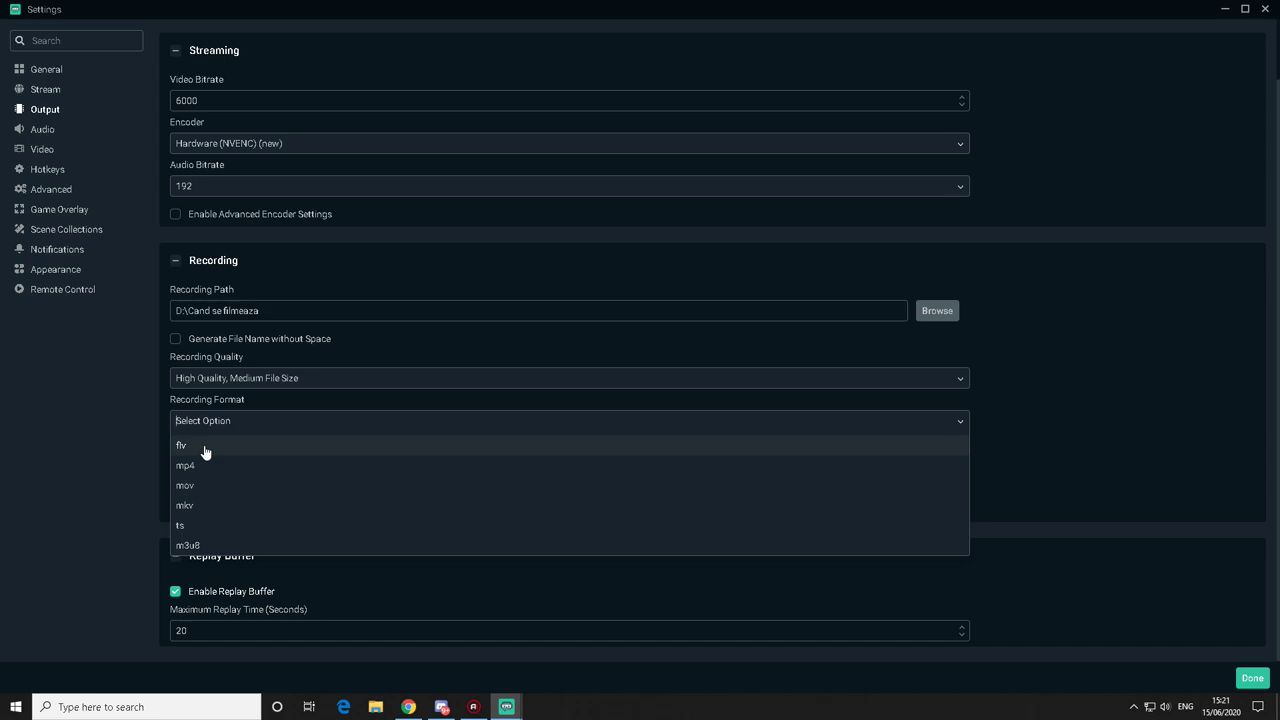
{"action": "left_click", "coordinate": [98, 455]}
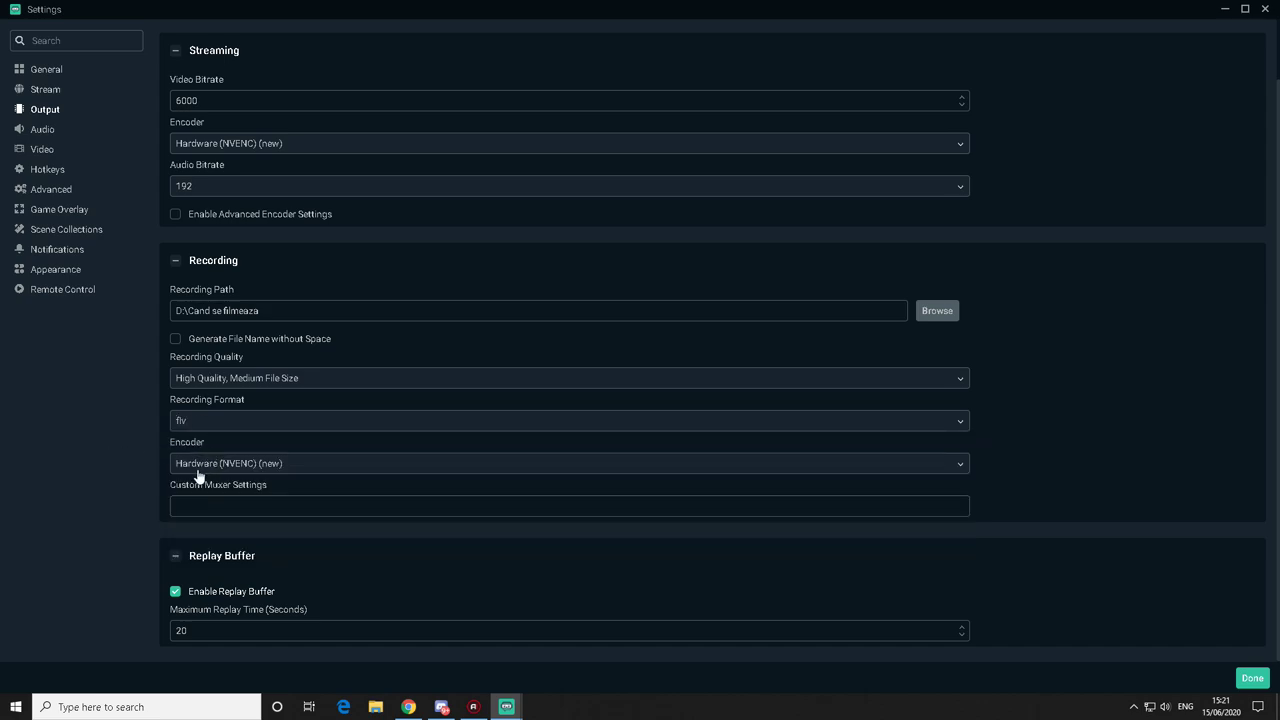
{"action": "left_click", "coordinate": [198, 464]}
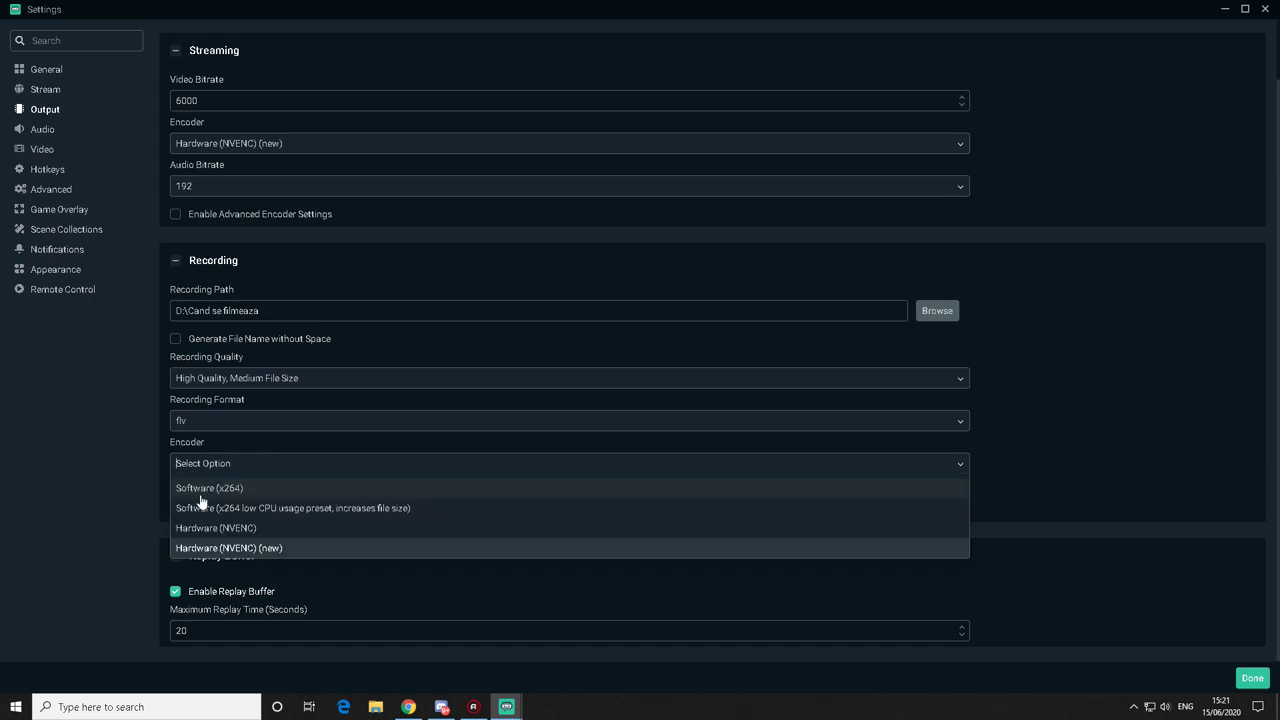
{"action": "left_click", "coordinate": [210, 549]}
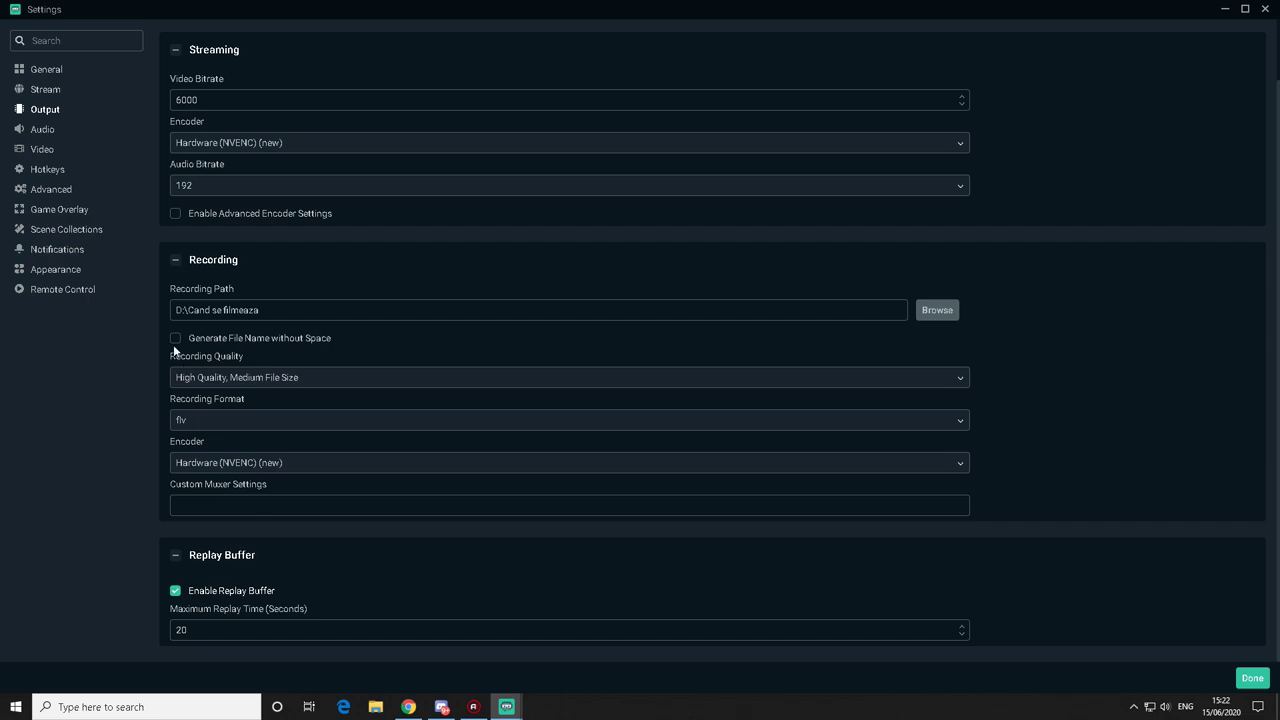
Step: In the Audio settings, set the sample rate to 44.1khz
{"action": "left_click", "coordinate": [50, 132]}
{"action": "left_click", "coordinate": [325, 74]}
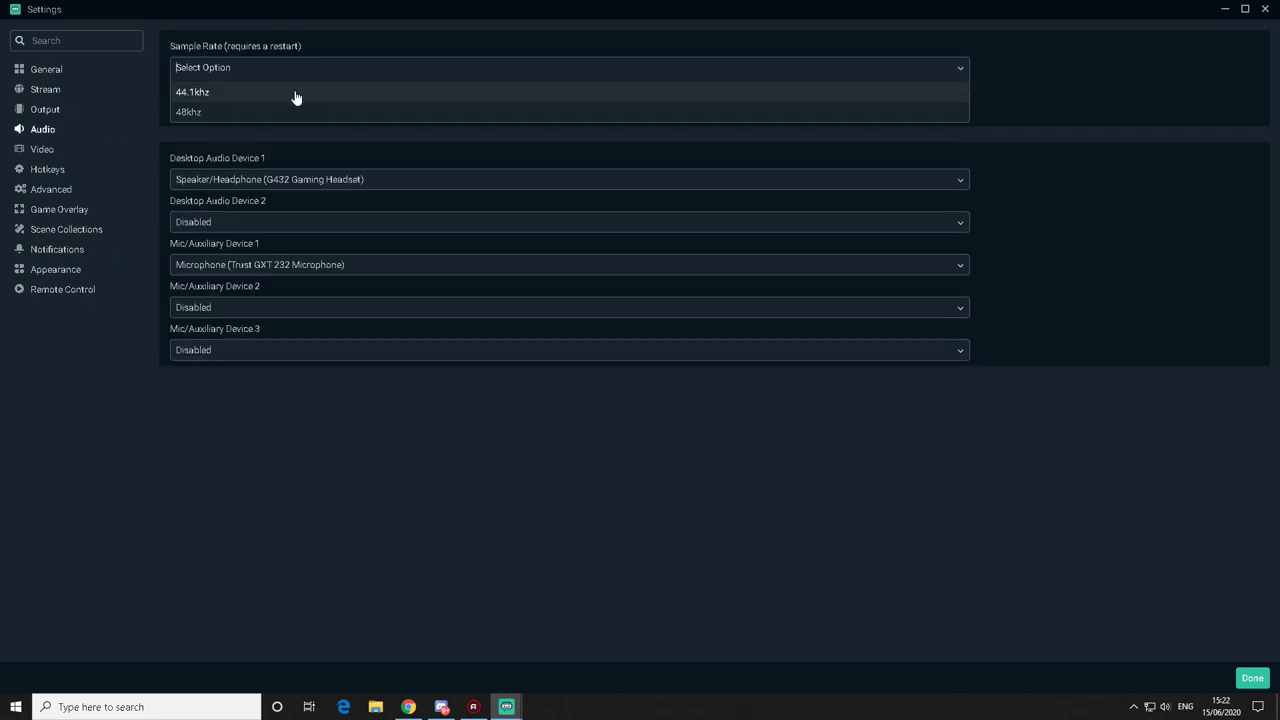
{"action": "left_click", "coordinate": [296, 93]}
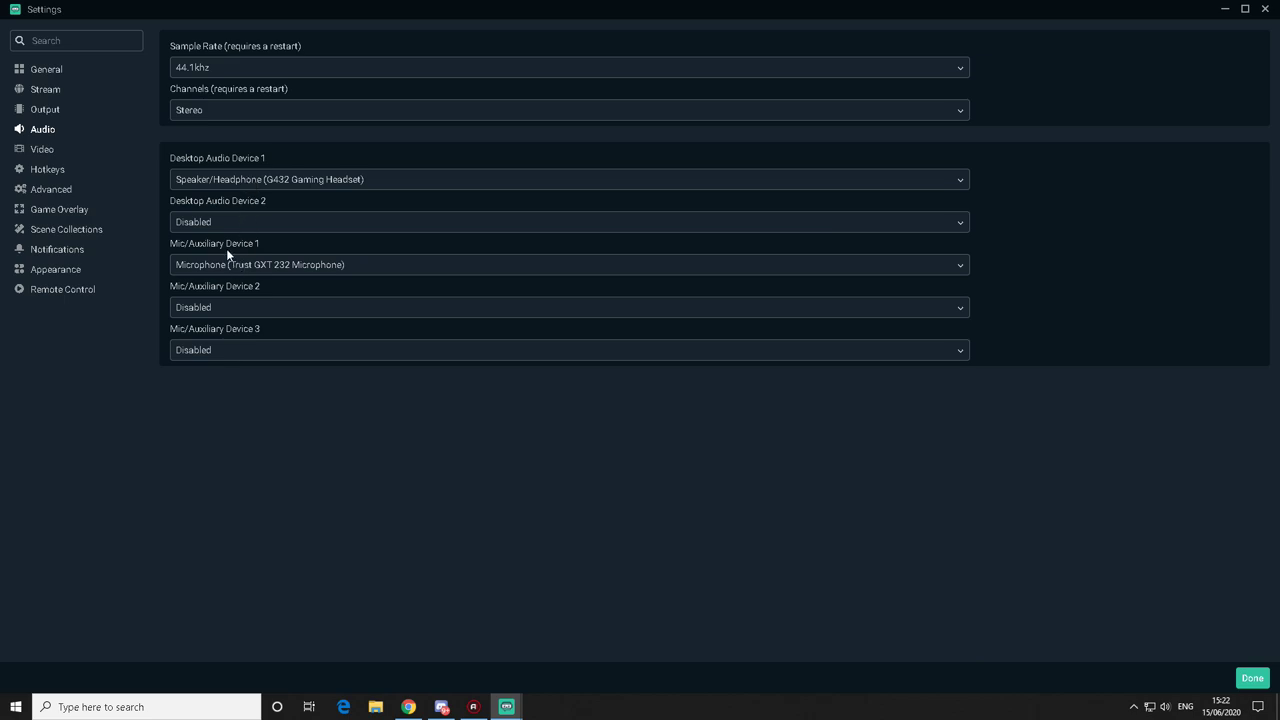
Step: In the Video settings, set the base (canvas) resolution to 1920x1080
{"action": "left_click", "coordinate": [39, 153]}
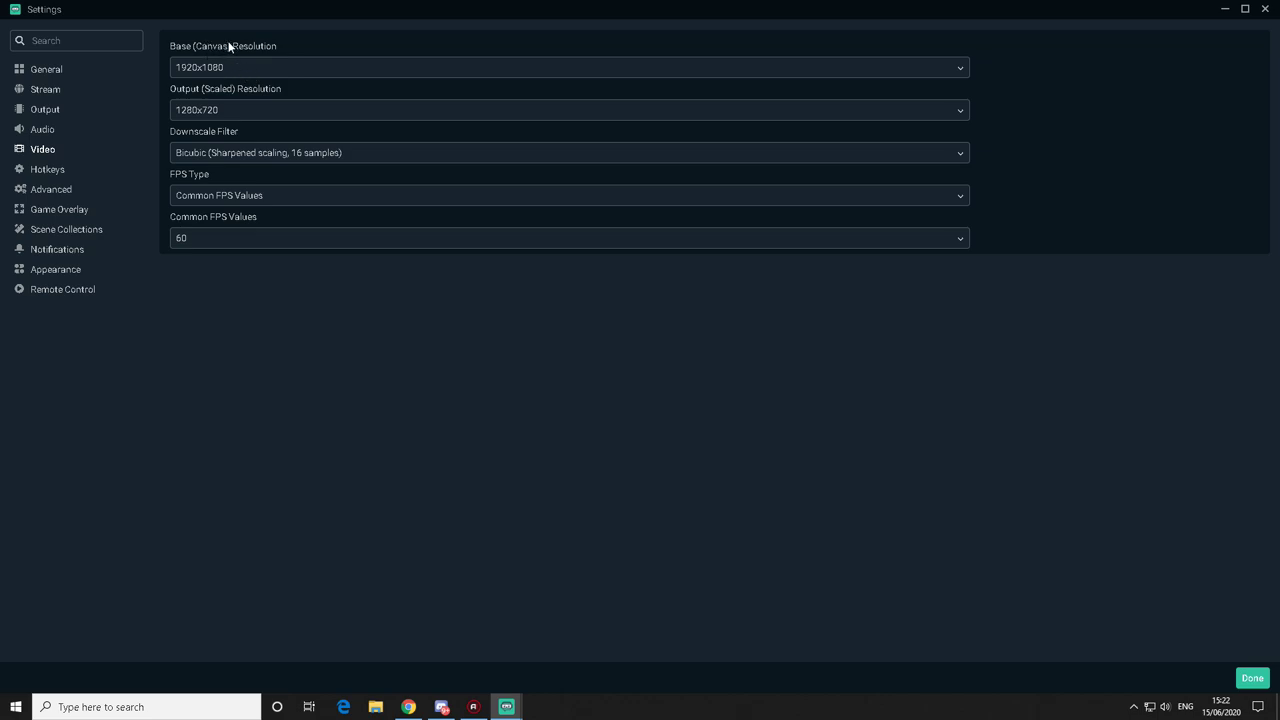
{"action": "left_click", "coordinate": [234, 67]}
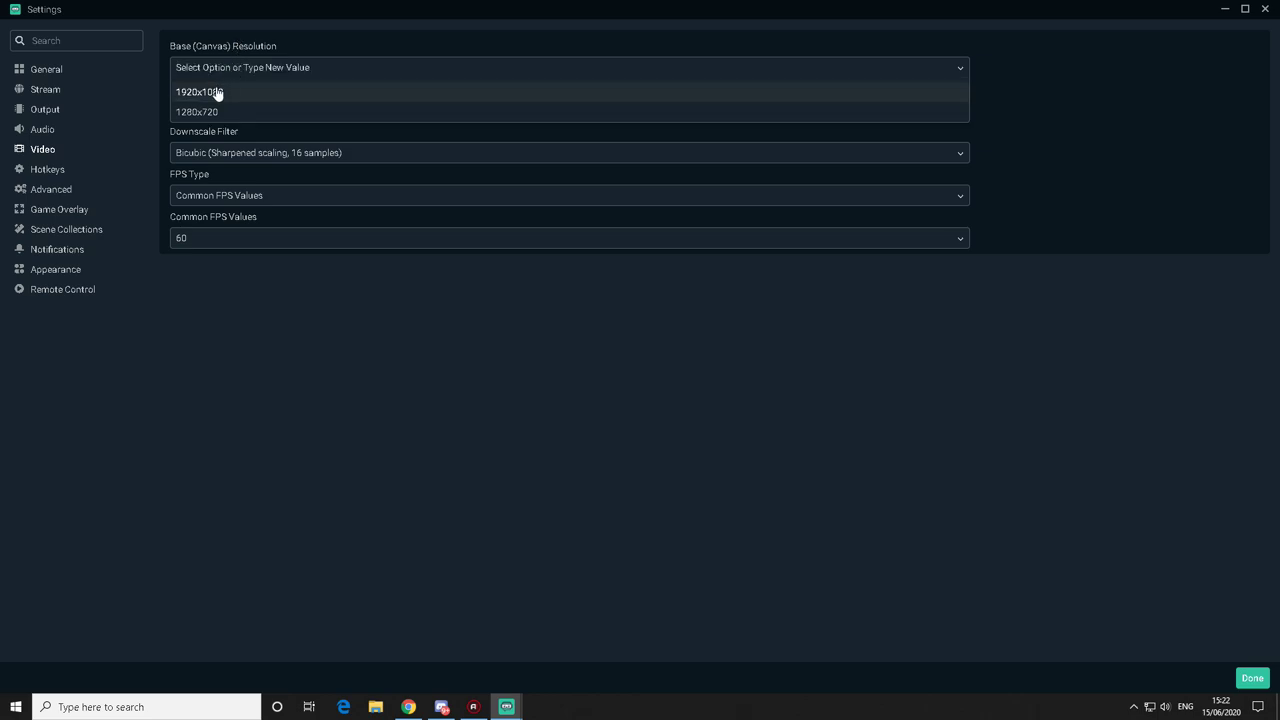
{"action": "left_click", "coordinate": [225, 97]}
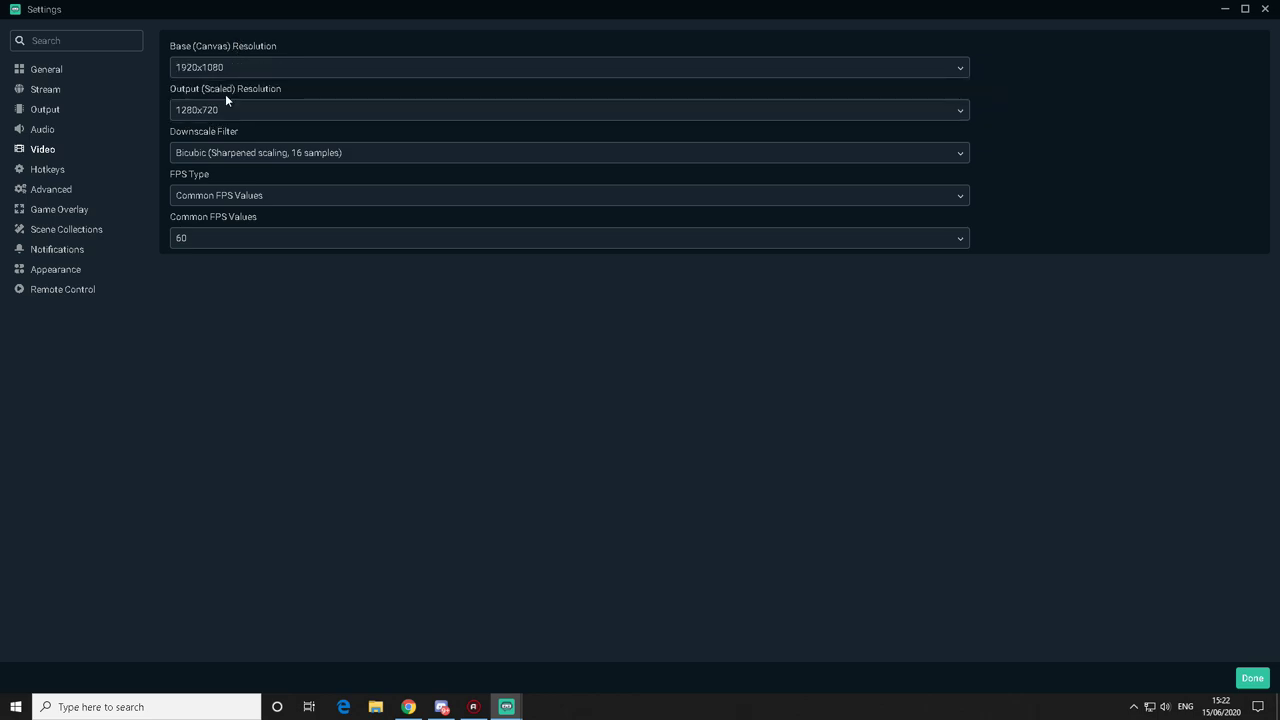
Step: Try a base (canvas) resolution of 1280x720 and look through the output resolutions offered with it
{"action": "left_click", "coordinate": [247, 67]}
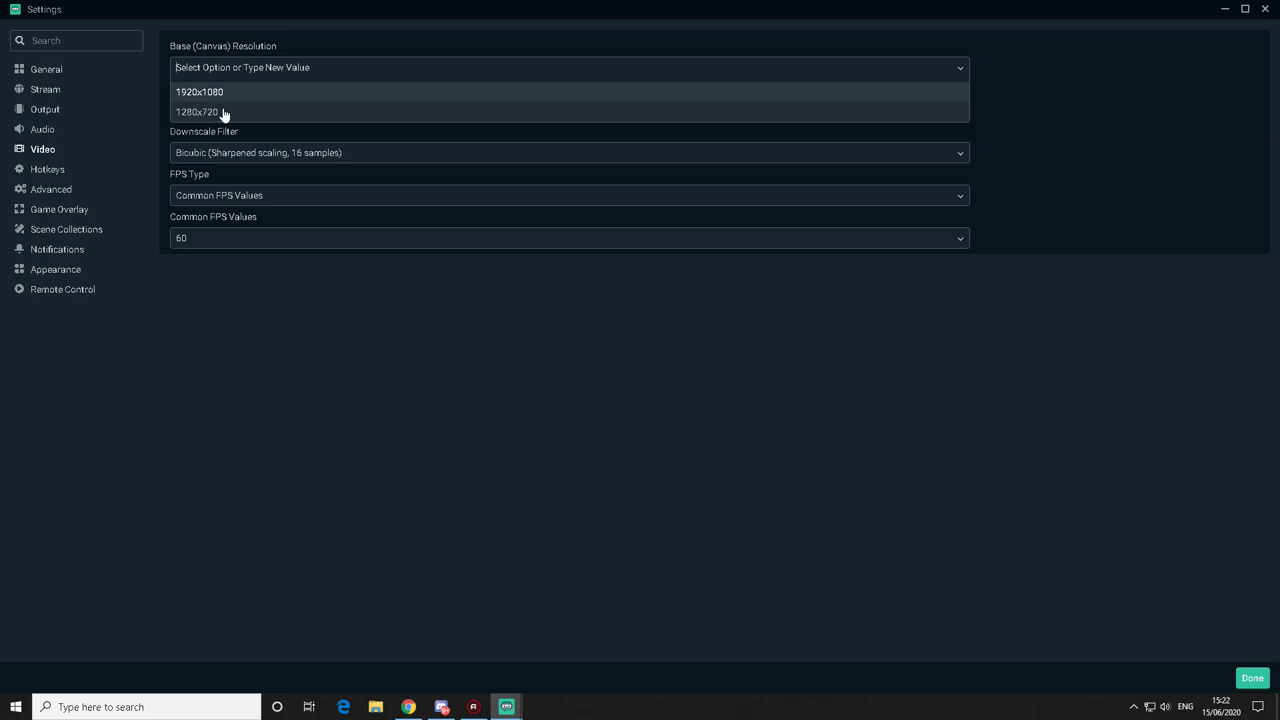
{"action": "left_click", "coordinate": [224, 112]}
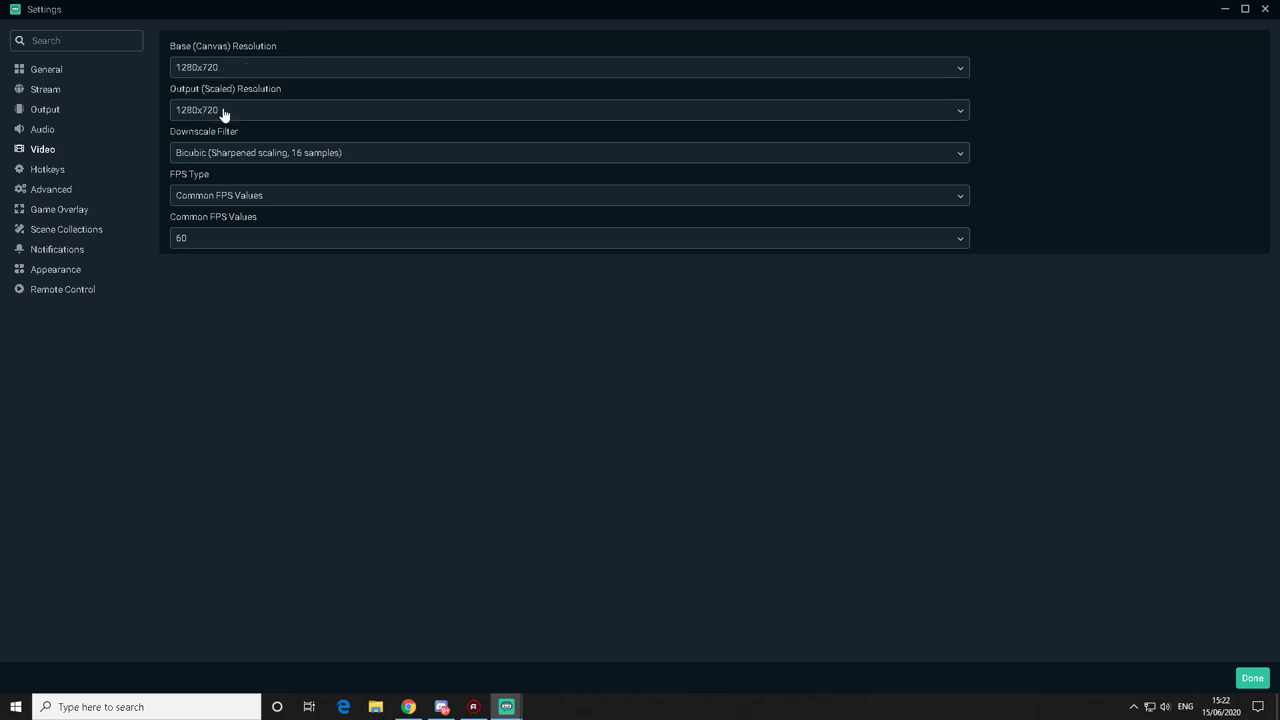
{"action": "left_click", "coordinate": [249, 108]}
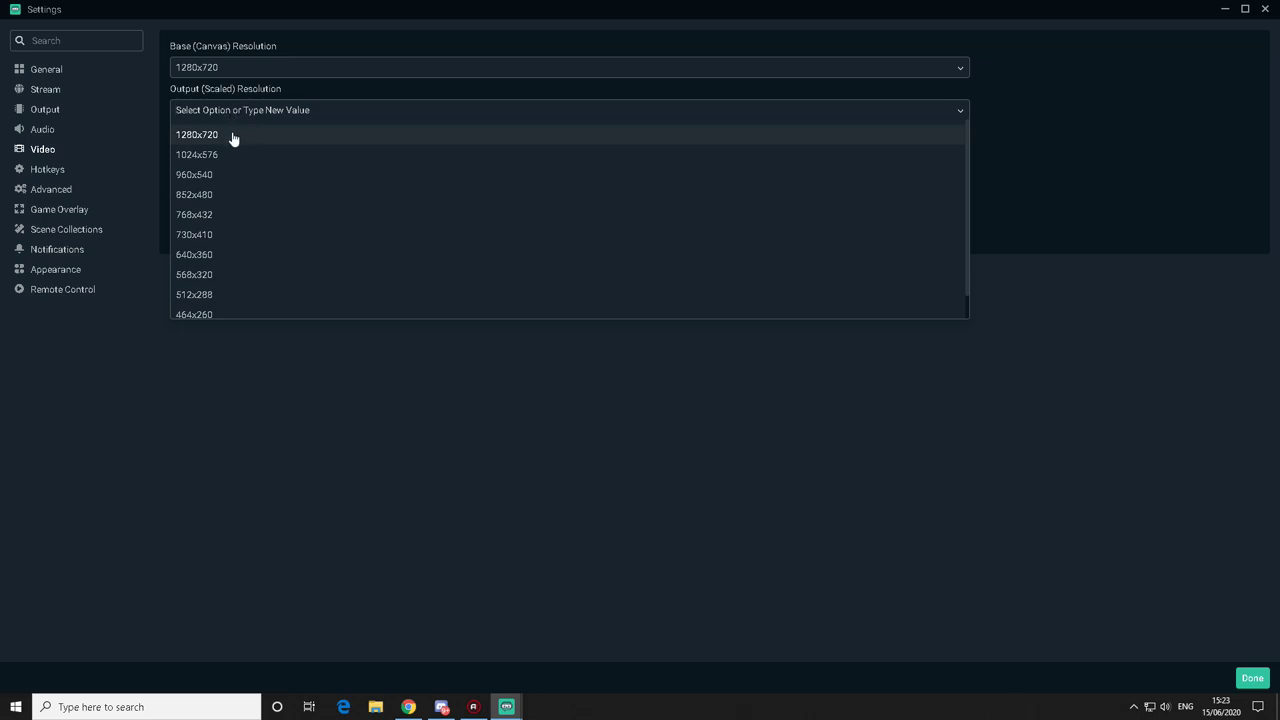
{"action": "left_click", "coordinate": [246, 80]}
{"action": "left_click", "coordinate": [222, 112]}
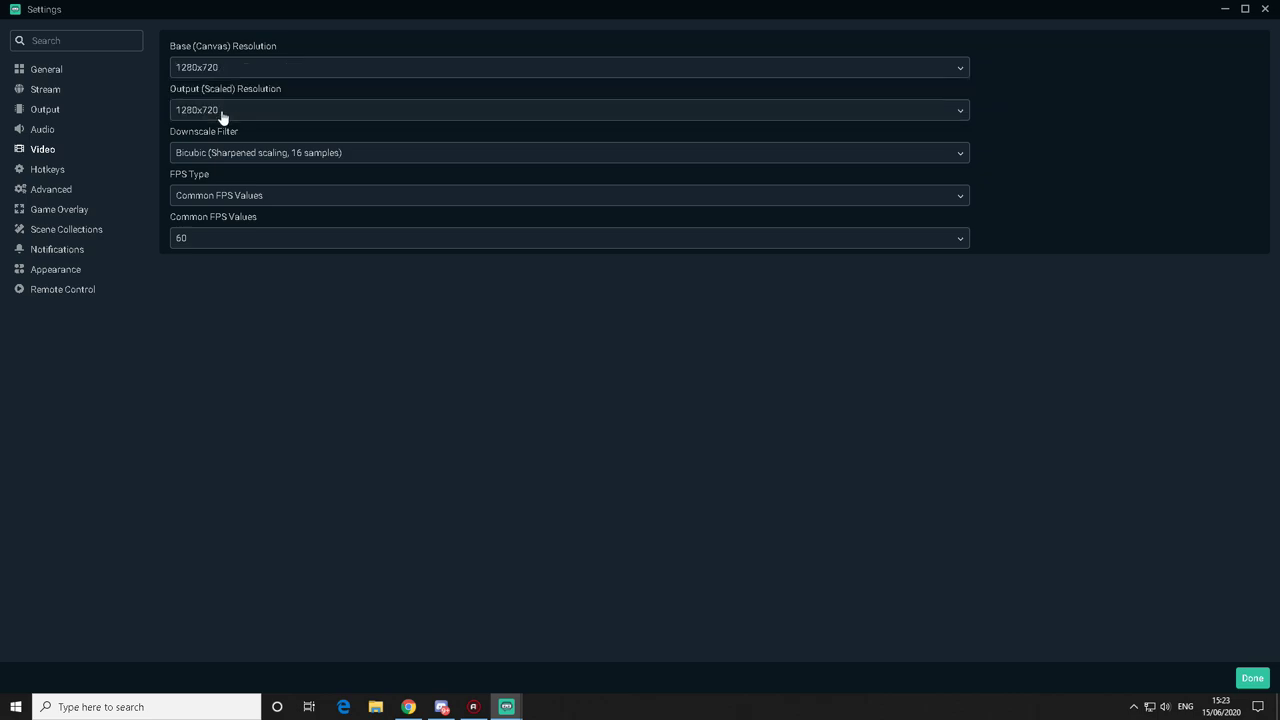
{"action": "left_click", "coordinate": [222, 112]}
Step: Set the base (canvas) resolution to 1920x1080 and the output (scaled) resolution to 1280x720
{"action": "left_click", "coordinate": [253, 67]}
{"action": "left_click", "coordinate": [229, 92]}
{"action": "left_click", "coordinate": [240, 115]}
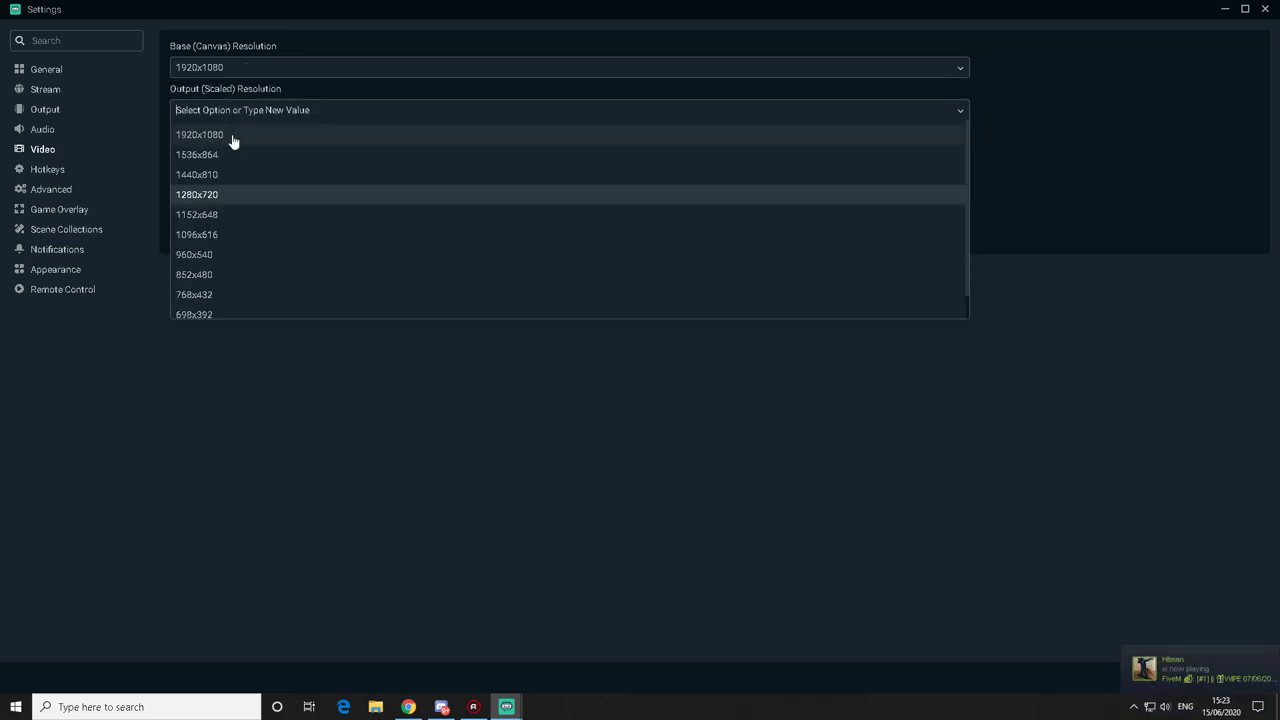
{"action": "left_click", "coordinate": [209, 198]}
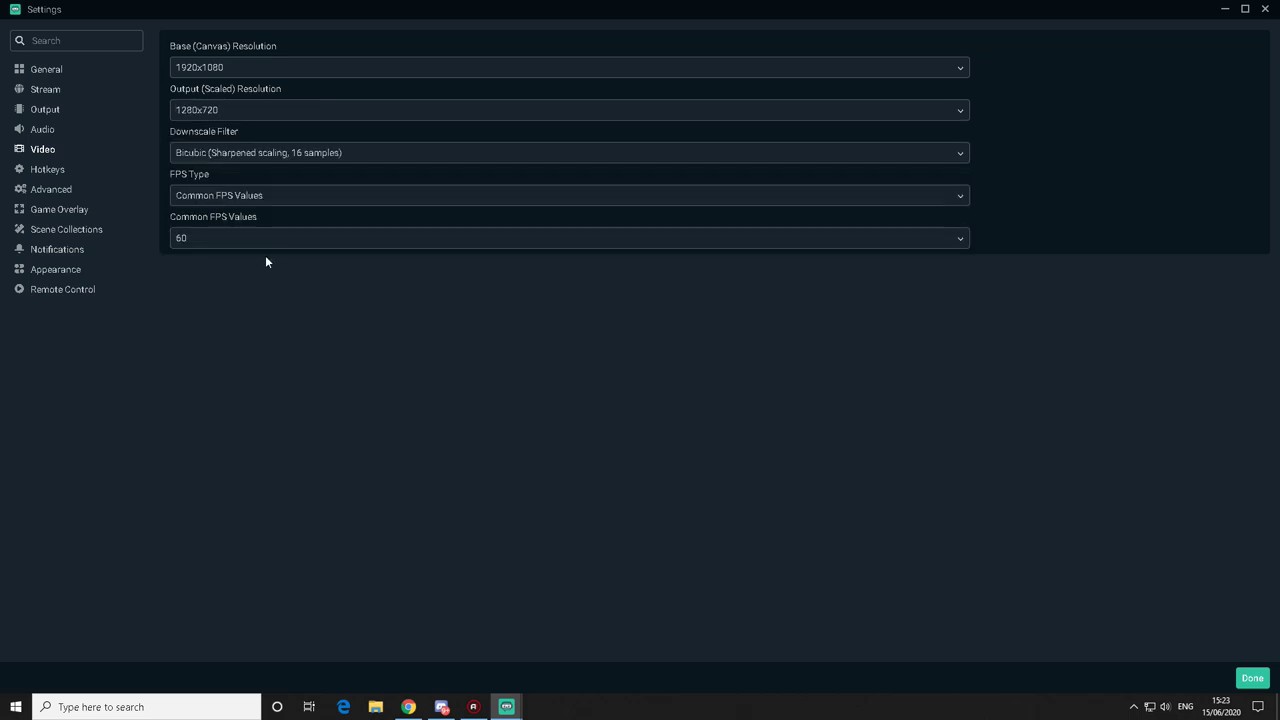
Step: Review the downscale filter options and both resolution lists, keeping 1920x1080 as the base and 1280x720 as the output
{"action": "left_click", "coordinate": [283, 162]}
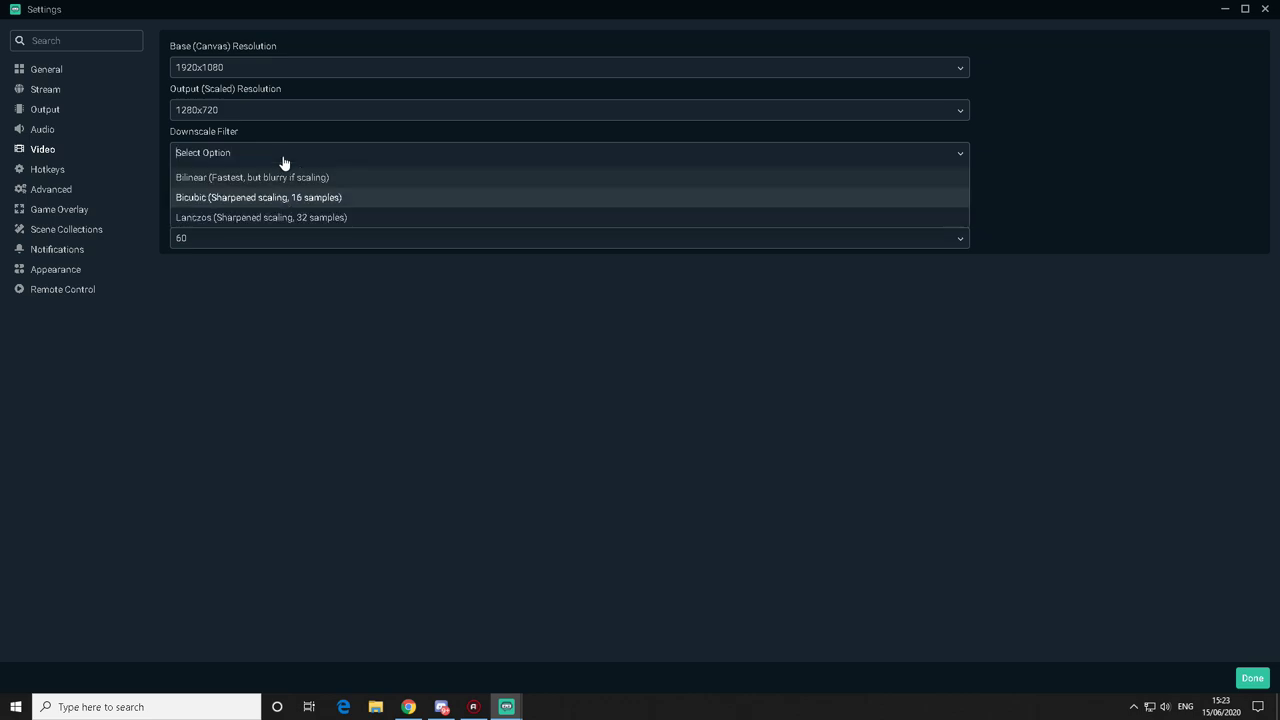
{"action": "left_click", "coordinate": [287, 70]}
{"action": "left_click", "coordinate": [274, 90]}
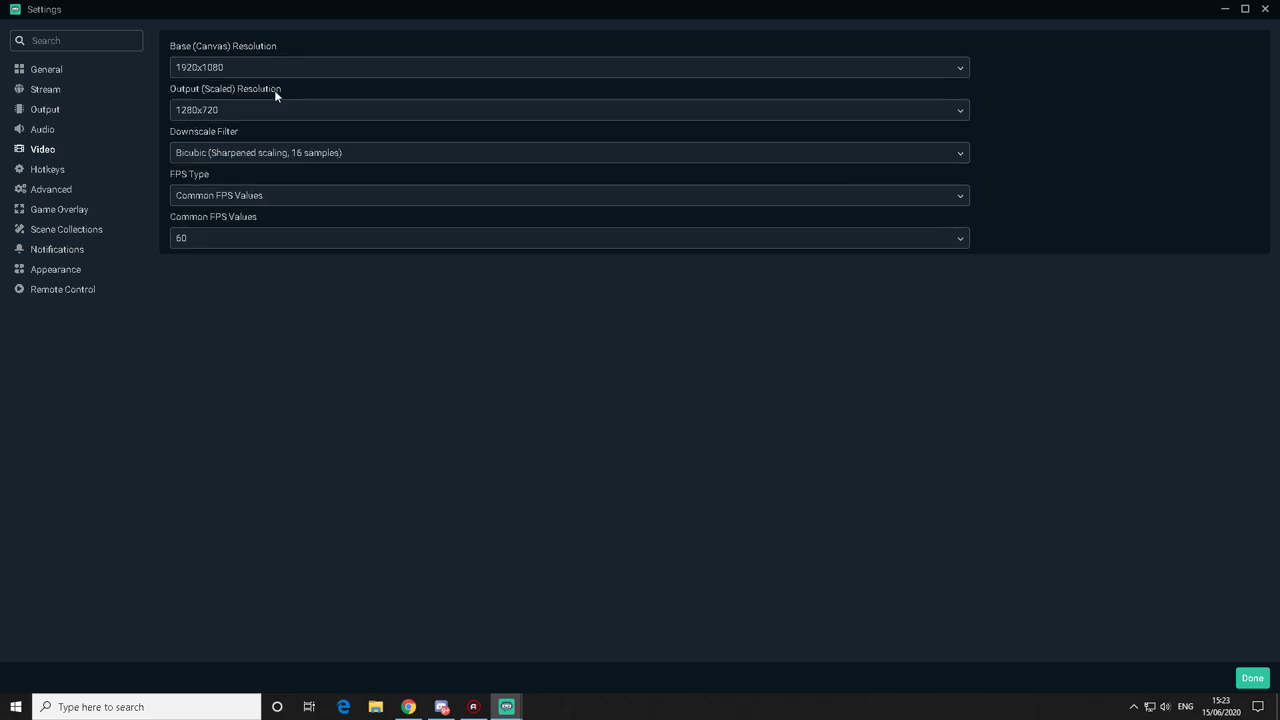
{"action": "left_click", "coordinate": [248, 113]}
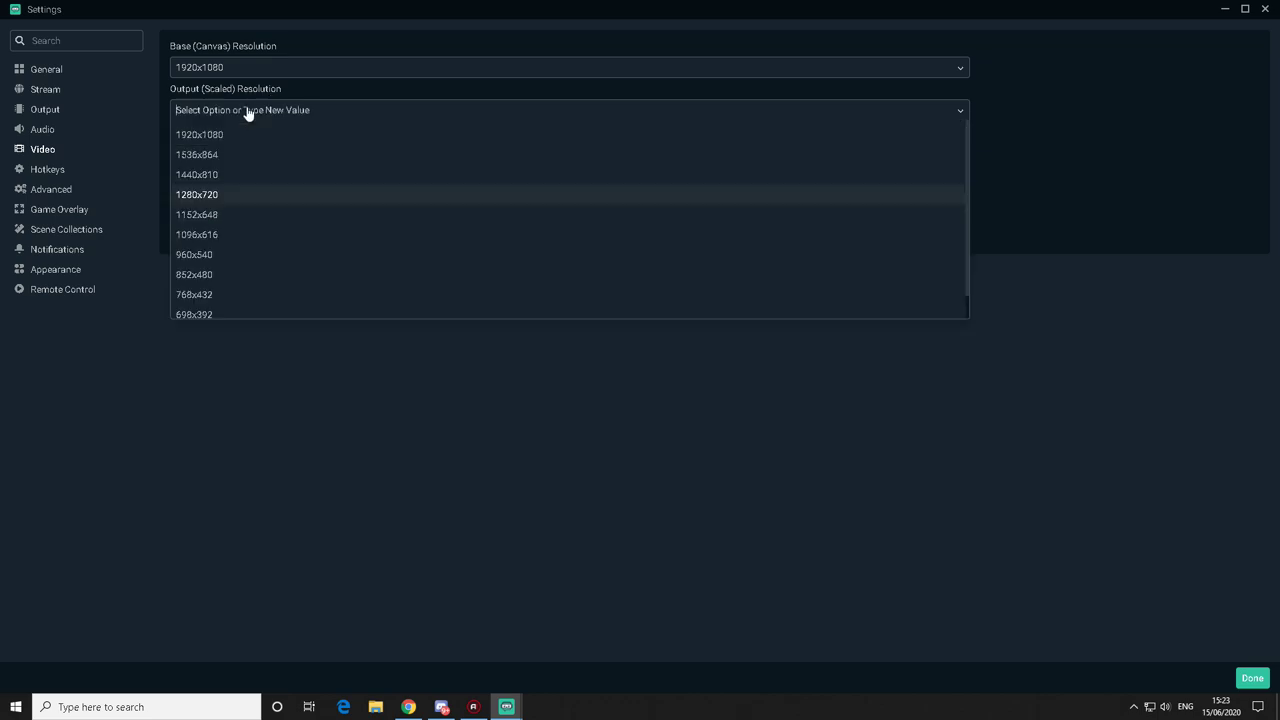
{"action": "left_click", "coordinate": [227, 198]}
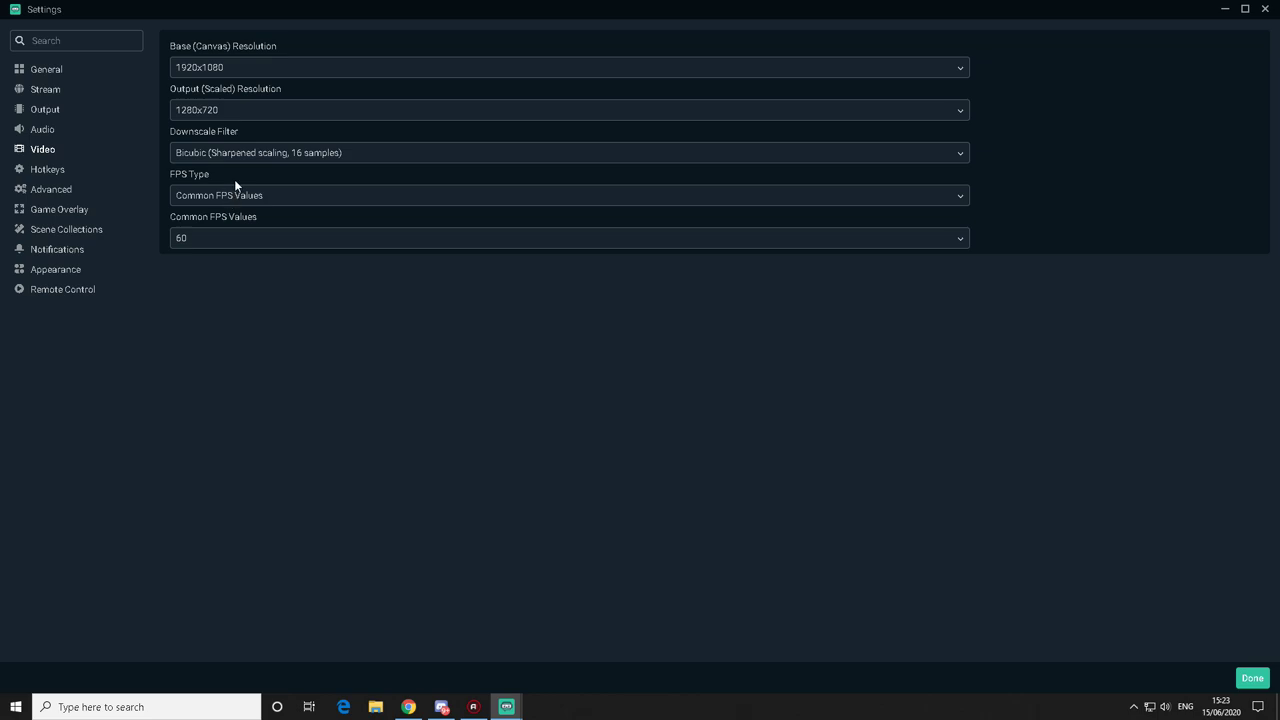
Step: Set the downscale filter to Bicubic (Sharpened scaling, 16 samples) and the frame rate to 60 using Common FPS Values
{"action": "left_click", "coordinate": [251, 154]}
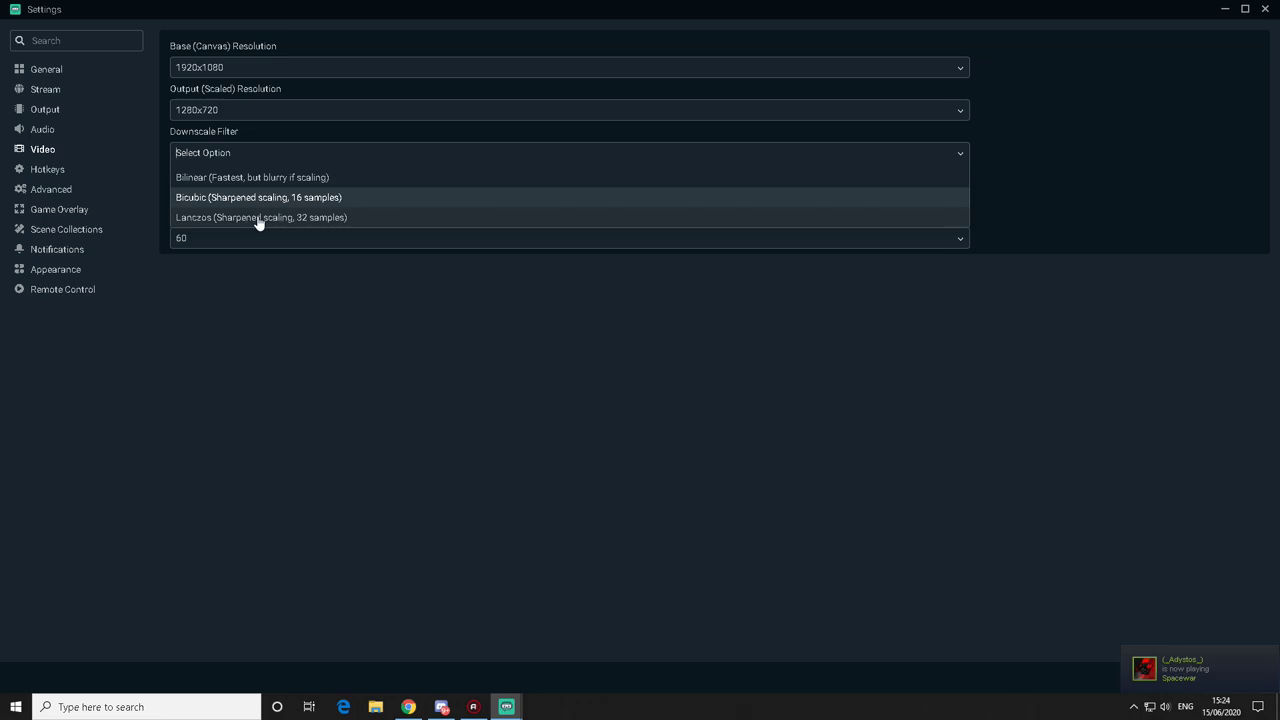
{"action": "left_click", "coordinate": [258, 197]}
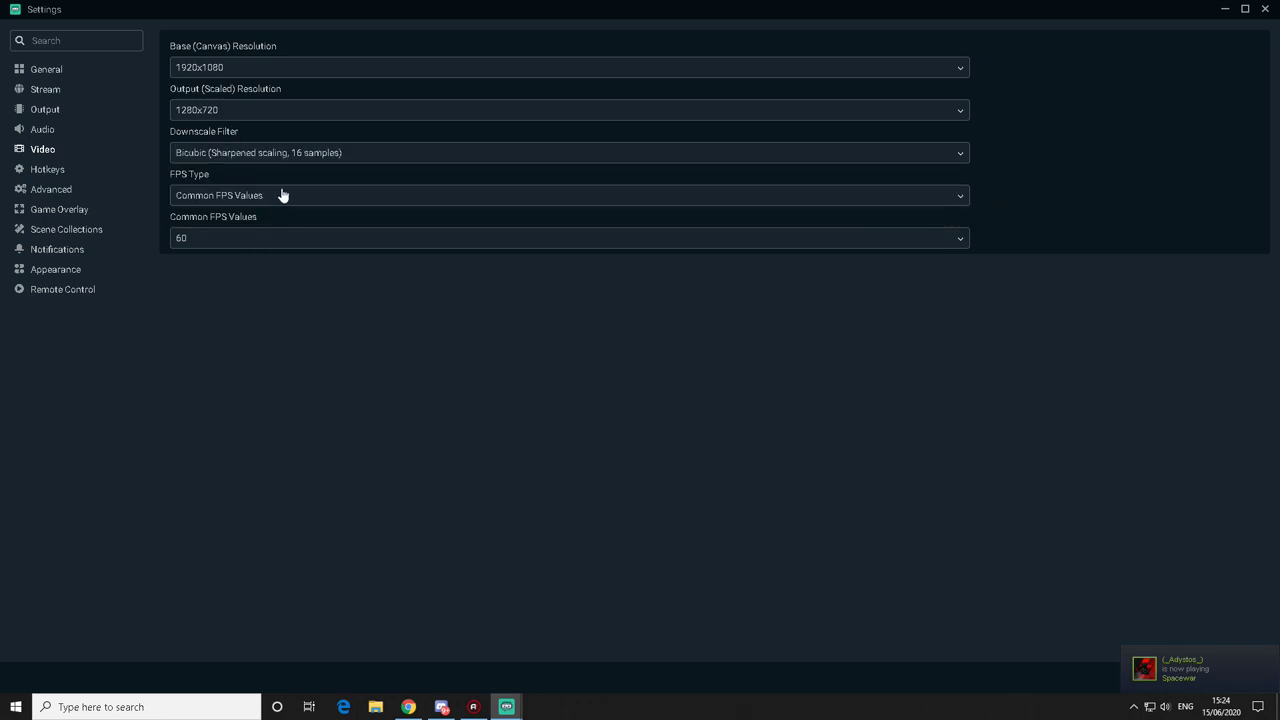
{"action": "left_click", "coordinate": [215, 198]}
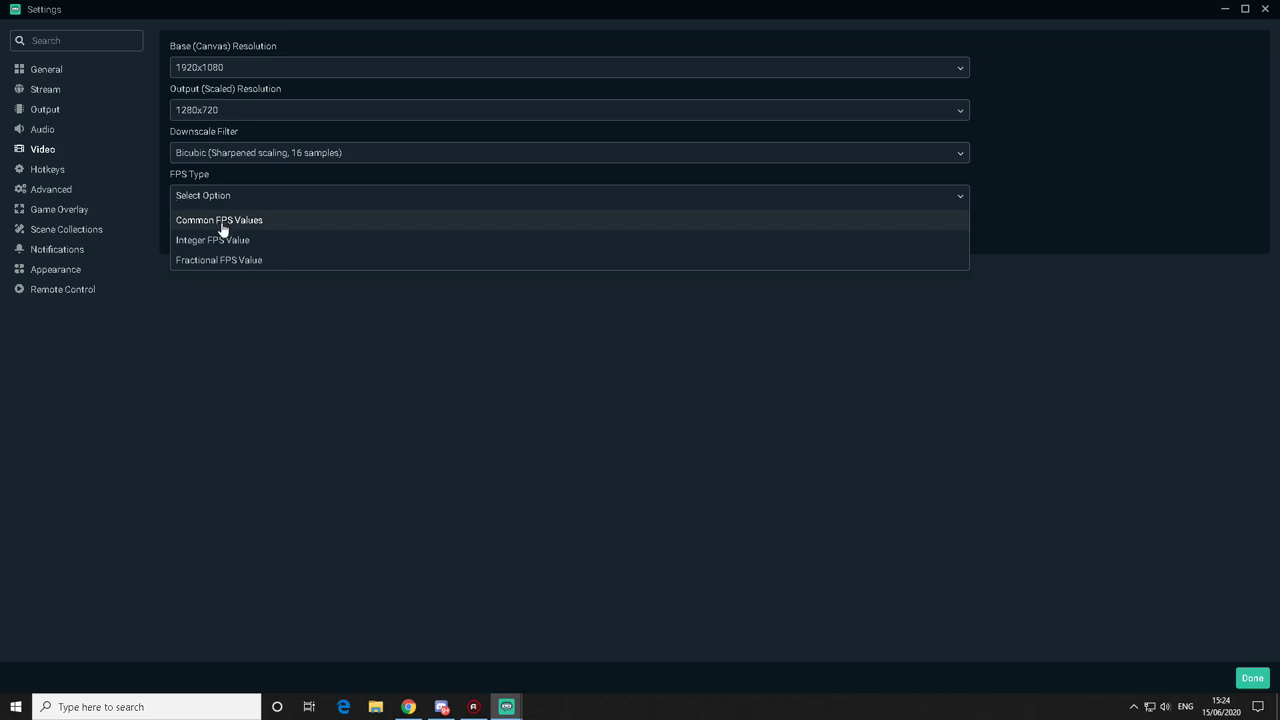
{"action": "left_click", "coordinate": [223, 226]}
{"action": "left_click", "coordinate": [220, 240]}
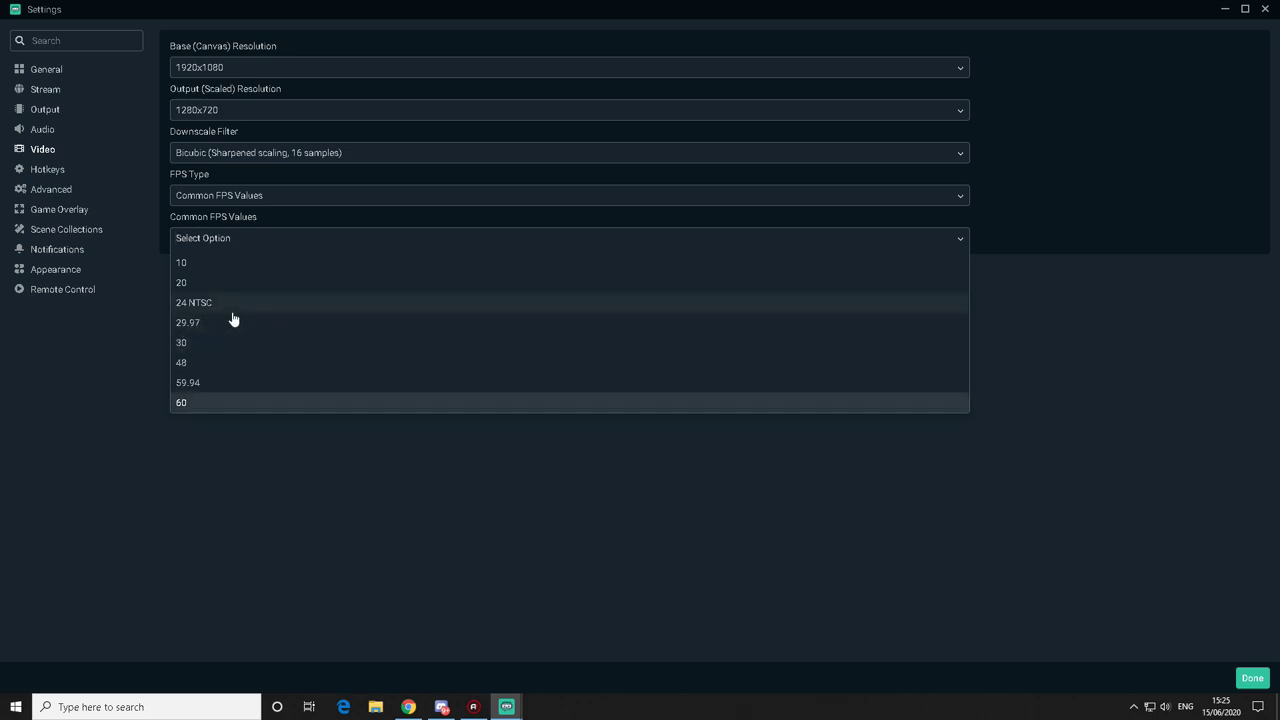
{"action": "left_click", "coordinate": [192, 403]}
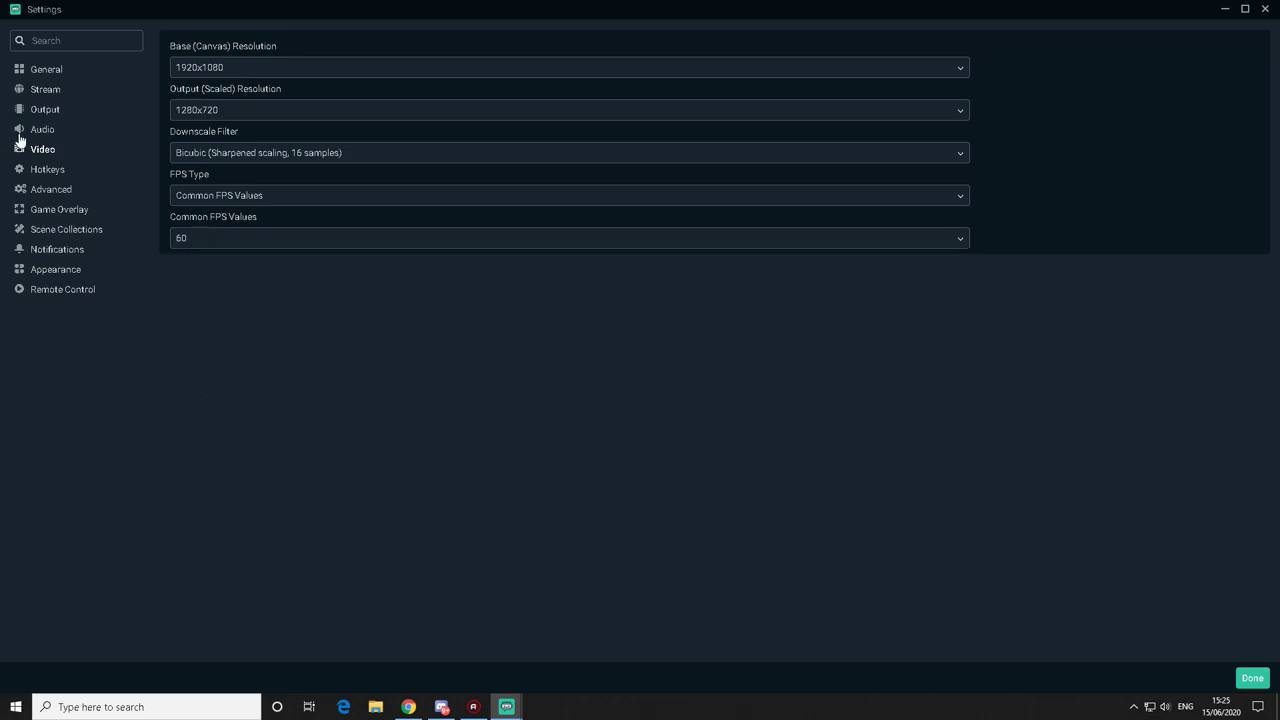
Step: Review the hotkey settings for streaming, recording, studio mode and each scene, including Intermission, Starting Soon, Be Right Back and Live Scene
{"action": "left_click", "coordinate": [50, 172]}
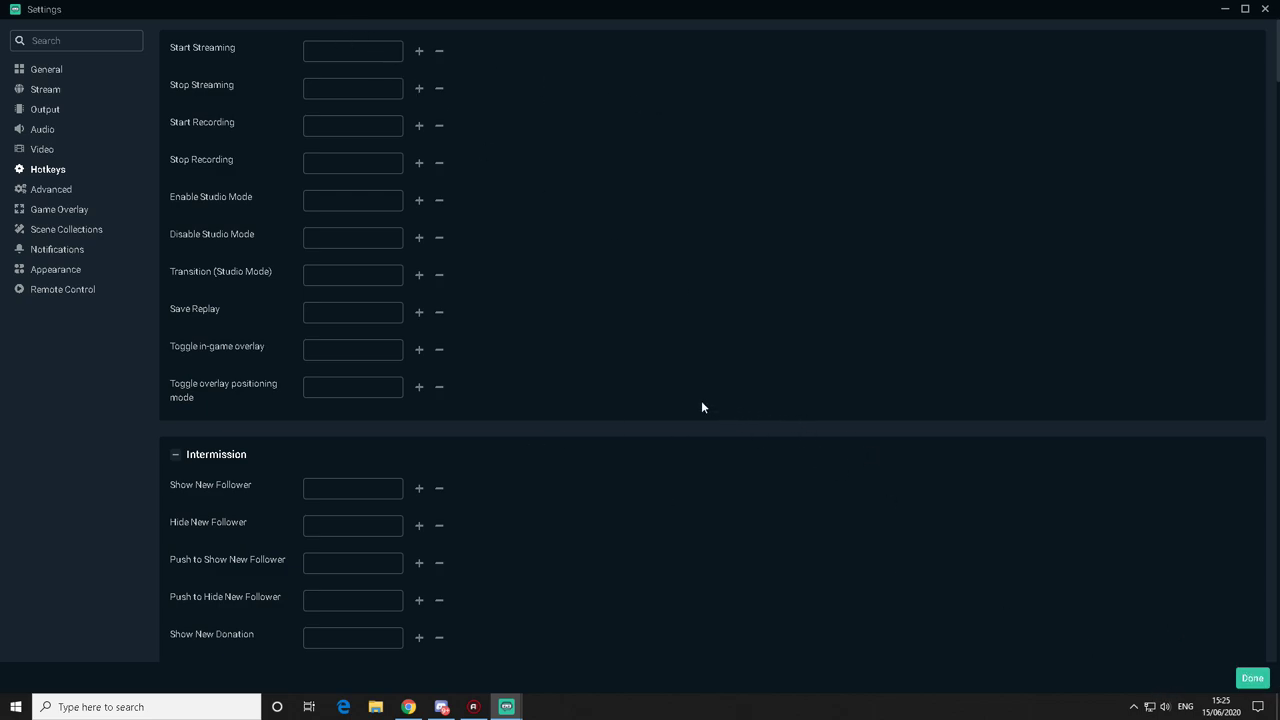
{"action": "left_click", "coordinate": [48, 192]}
{"action": "left_click", "coordinate": [44, 170]}
{"action": "scroll", "coordinate": [228, 419], "scroll_direction": "down", "scroll_amount": 10}
{"action": "scroll", "coordinate": [253, 421], "scroll_direction": "down", "scroll_amount": 3}
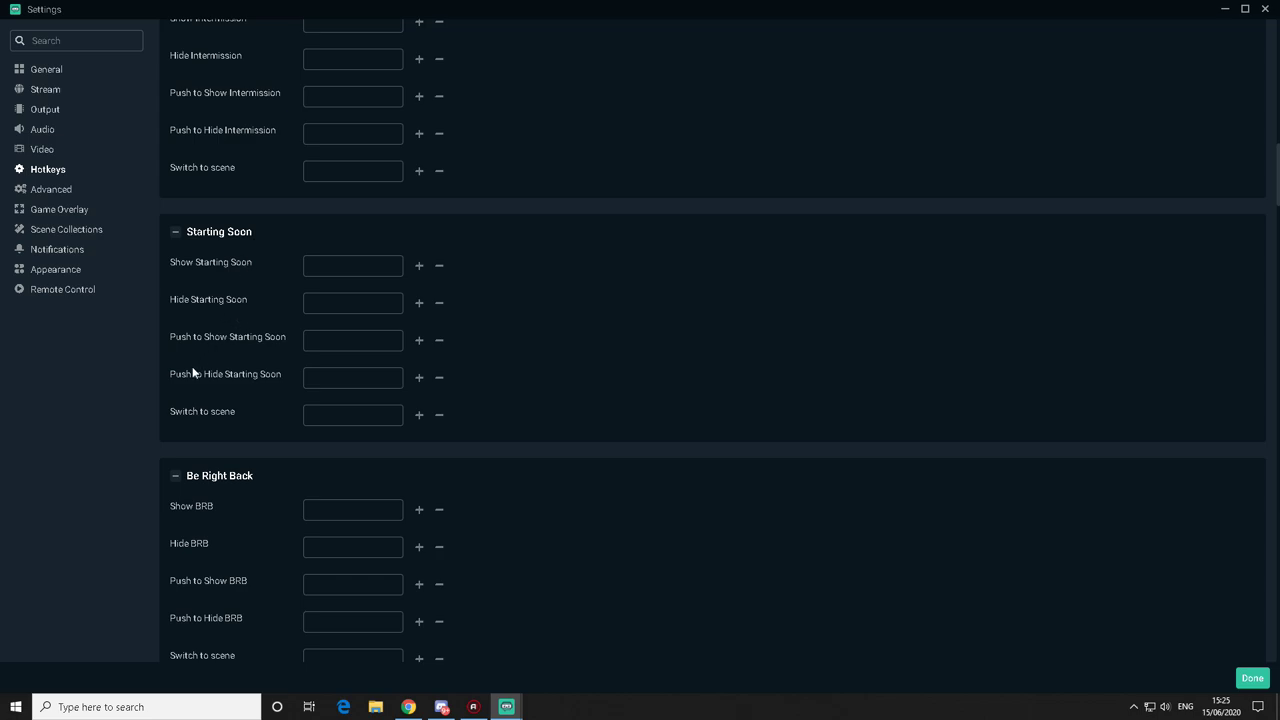
{"action": "scroll", "coordinate": [213, 390], "scroll_direction": "down", "scroll_amount": 3}
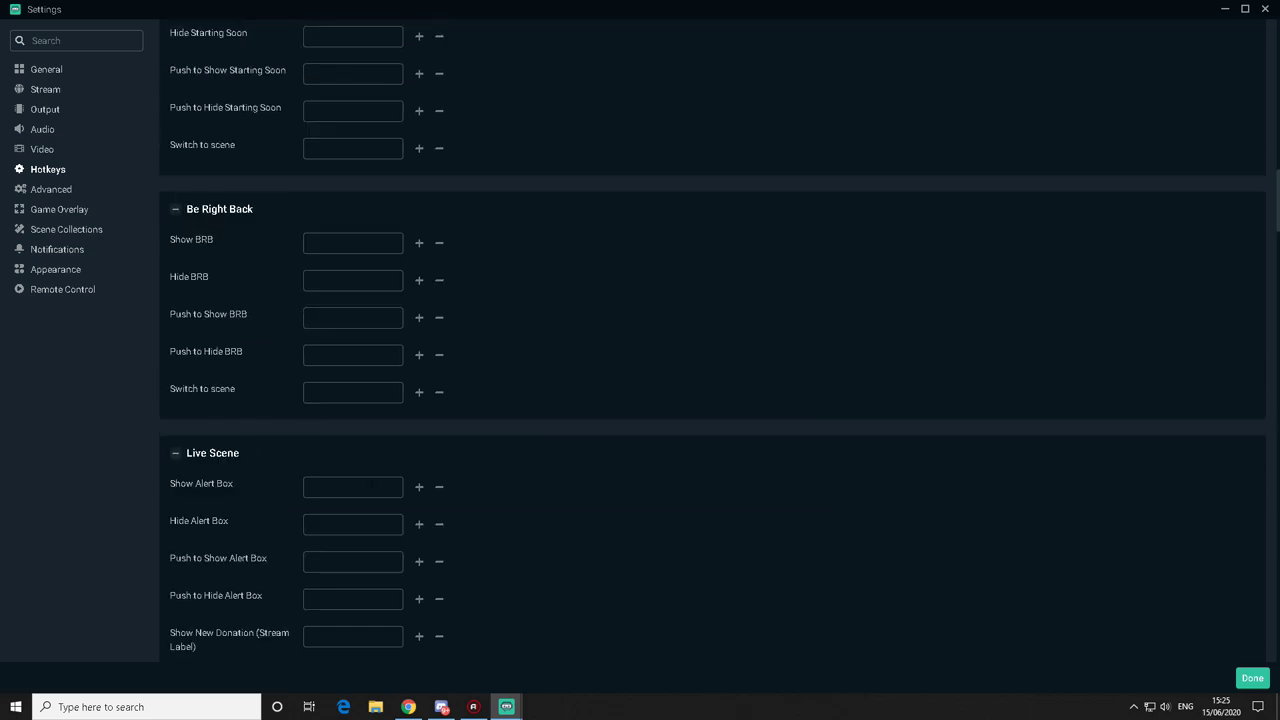
{"action": "scroll", "coordinate": [378, 480], "scroll_direction": "down", "scroll_amount": 4}
{"action": "scroll", "coordinate": [392, 440], "scroll_direction": "up", "scroll_amount": 15}
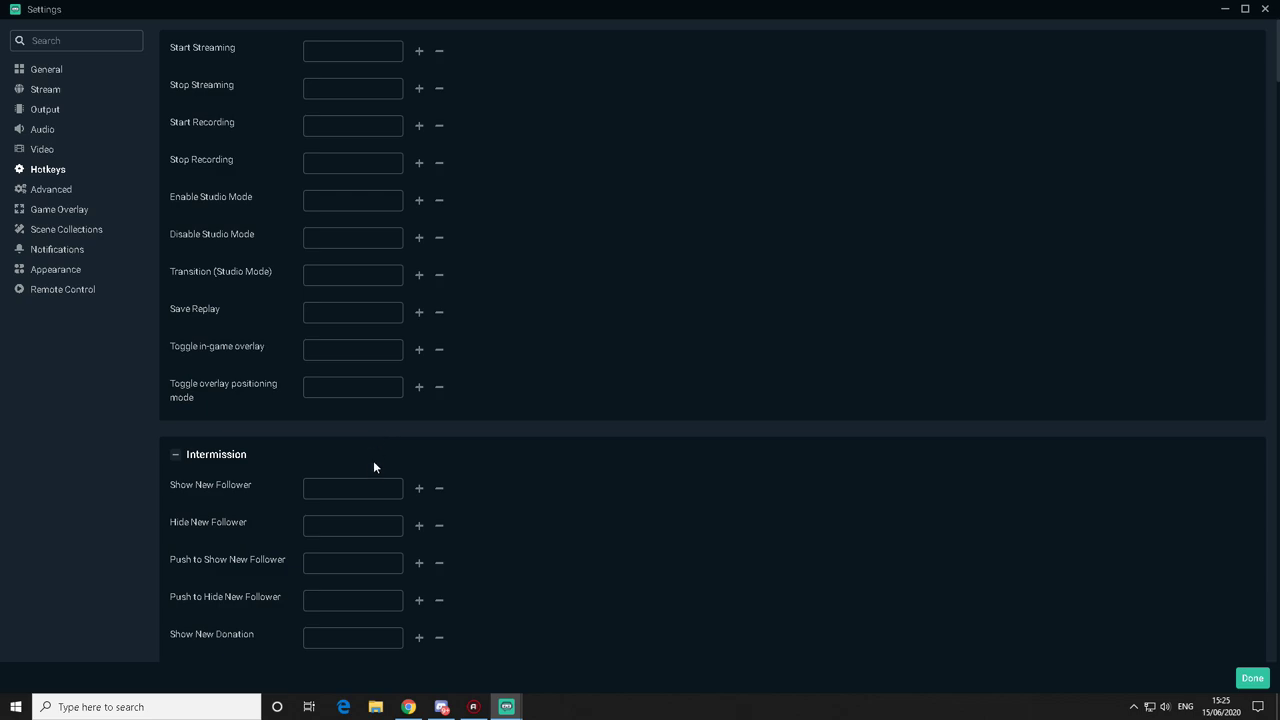
Step: Check the color format and process priority options in the advanced settings, keeping NV12 and Normal
{"action": "left_click", "coordinate": [66, 191]}
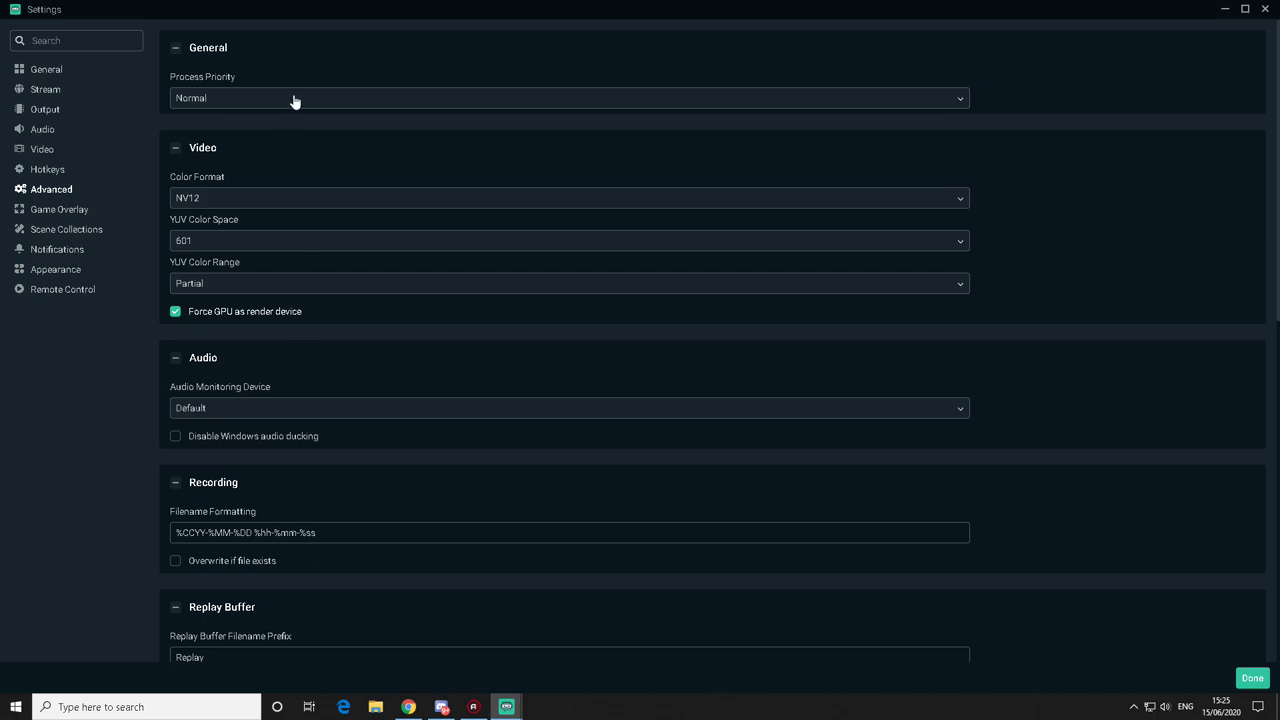
{"action": "left_click", "coordinate": [237, 197]}
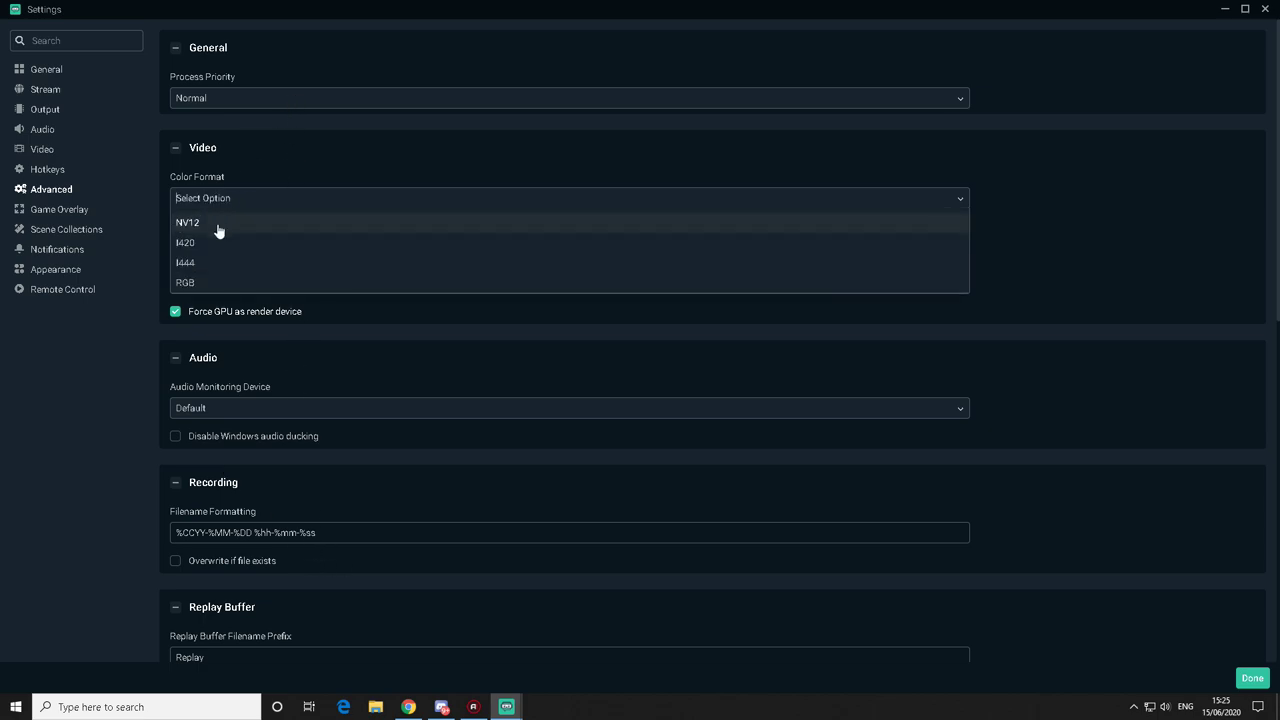
{"action": "left_click", "coordinate": [218, 226]}
{"action": "left_click", "coordinate": [286, 100]}
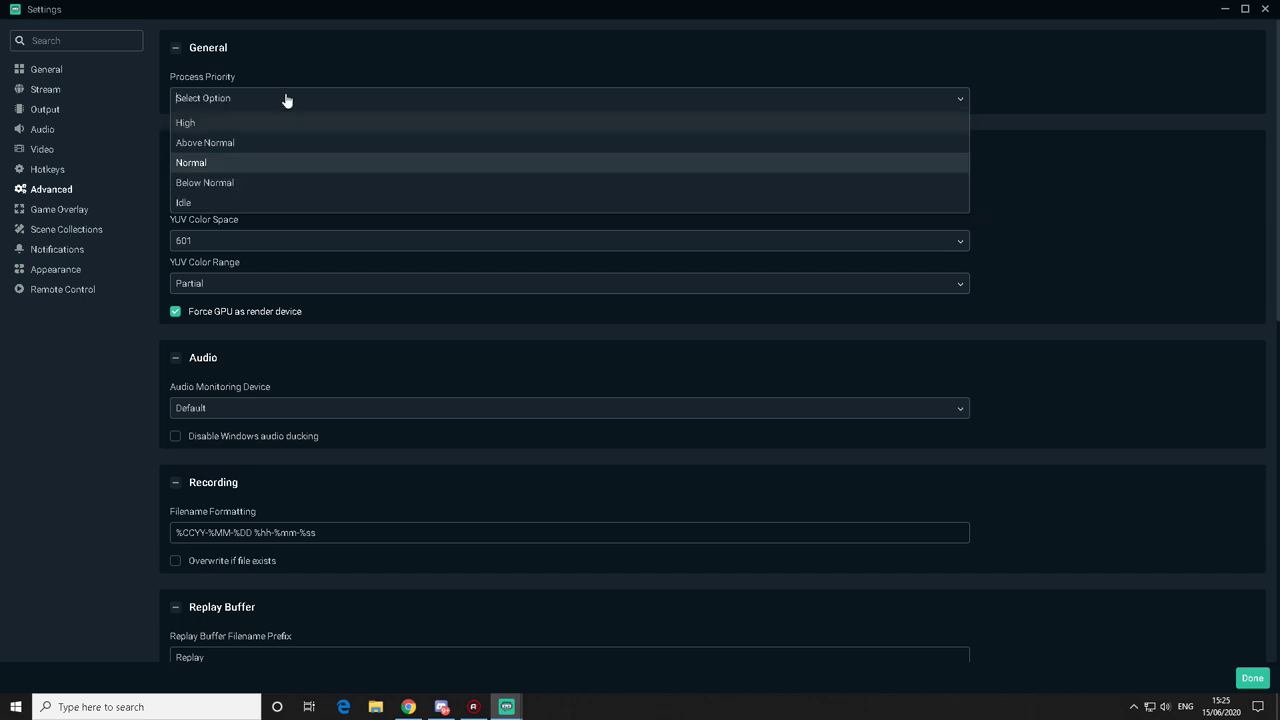
{"action": "left_click", "coordinate": [210, 164]}
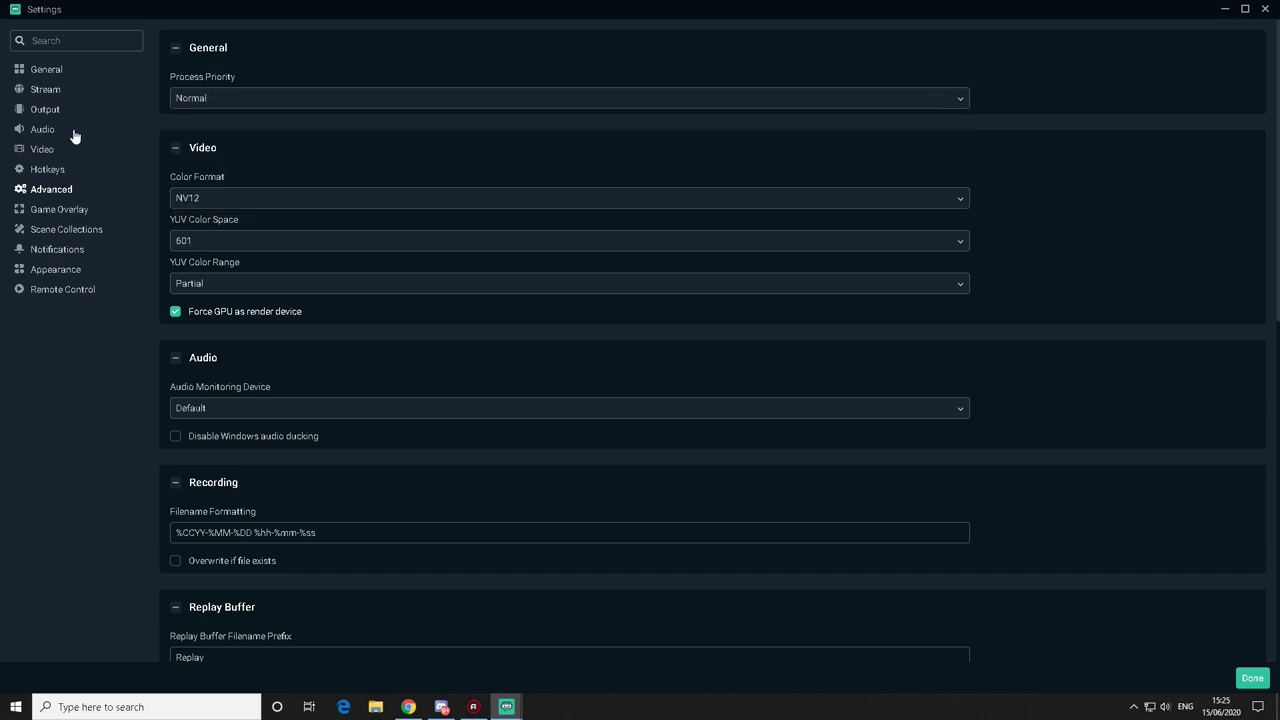
Step: Look over the game overlay, scene collections and notifications settings
{"action": "left_click", "coordinate": [46, 212]}
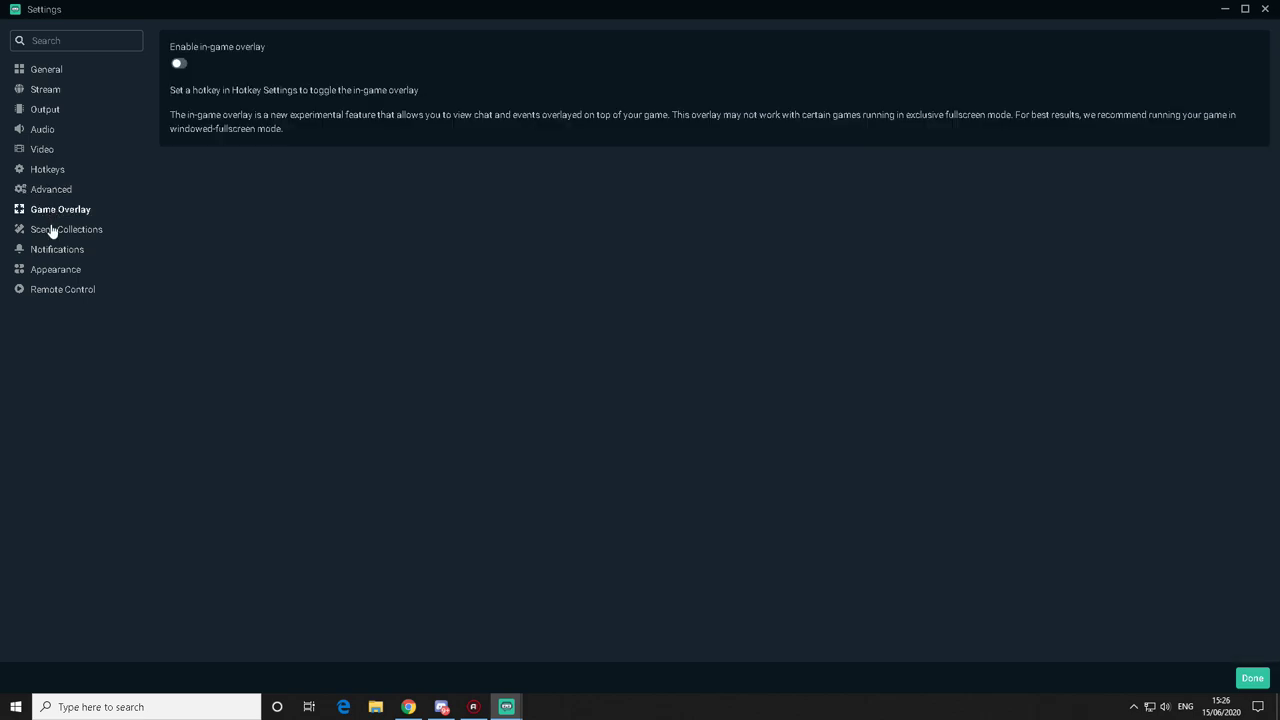
{"action": "left_click", "coordinate": [52, 231]}
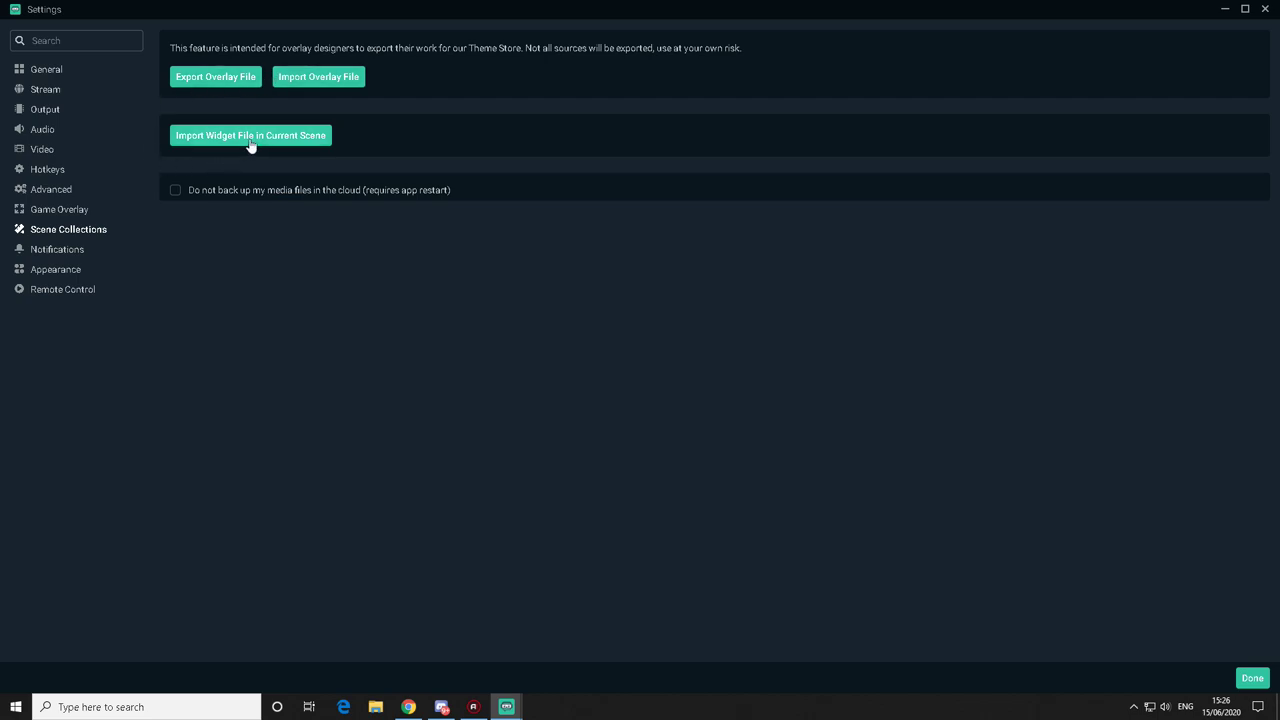
{"action": "left_click", "coordinate": [62, 251]}
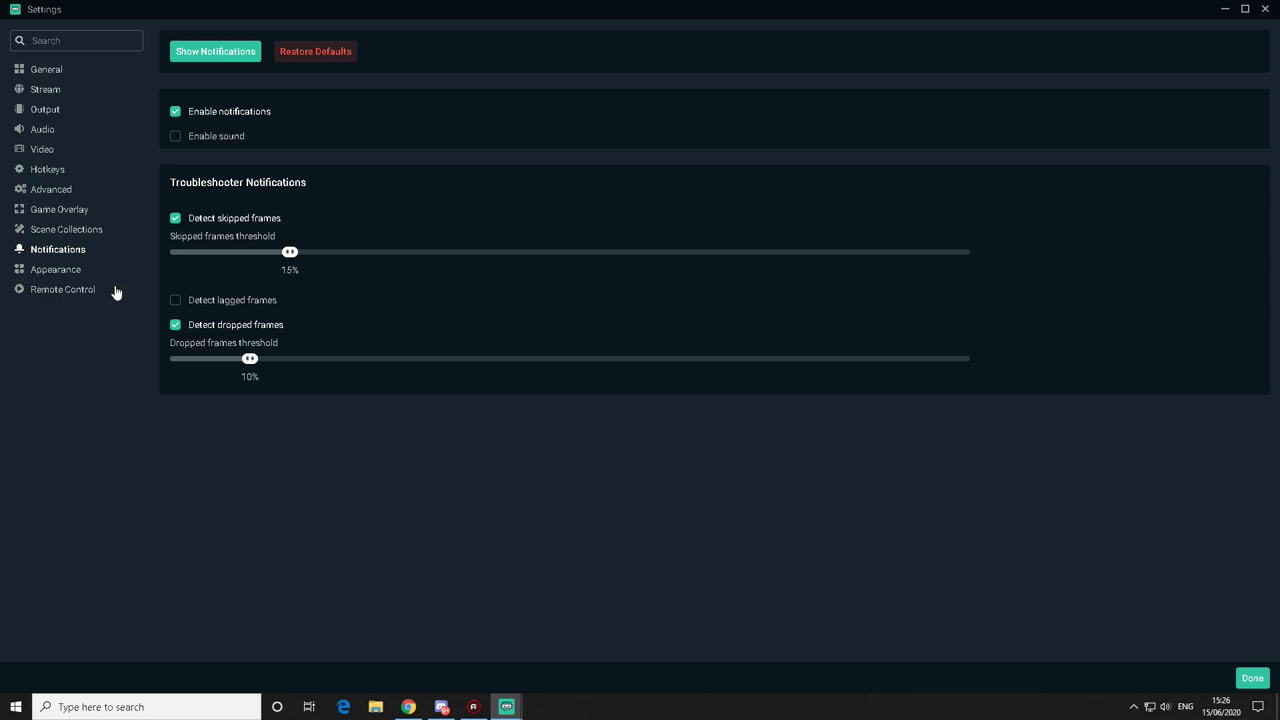
Step: Try the Day theme in the appearance settings and return the theme to Night
{"action": "left_click", "coordinate": [60, 270]}
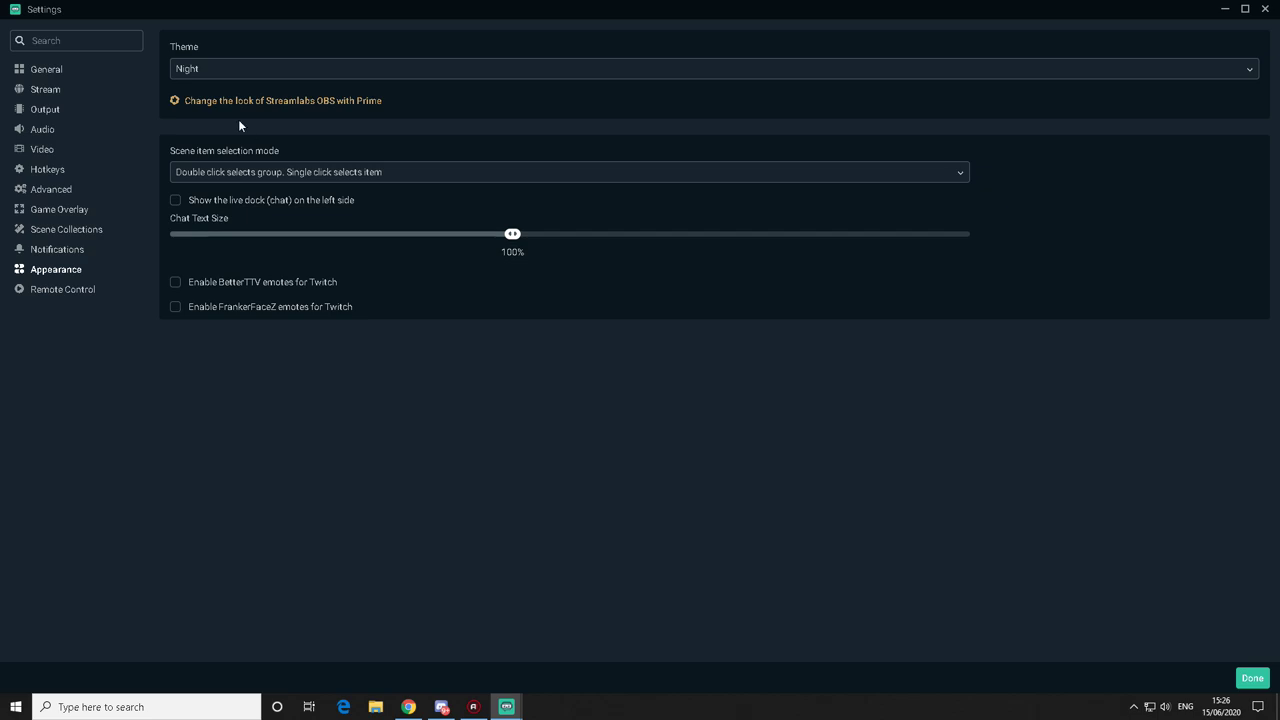
{"action": "left_click", "coordinate": [246, 78]}
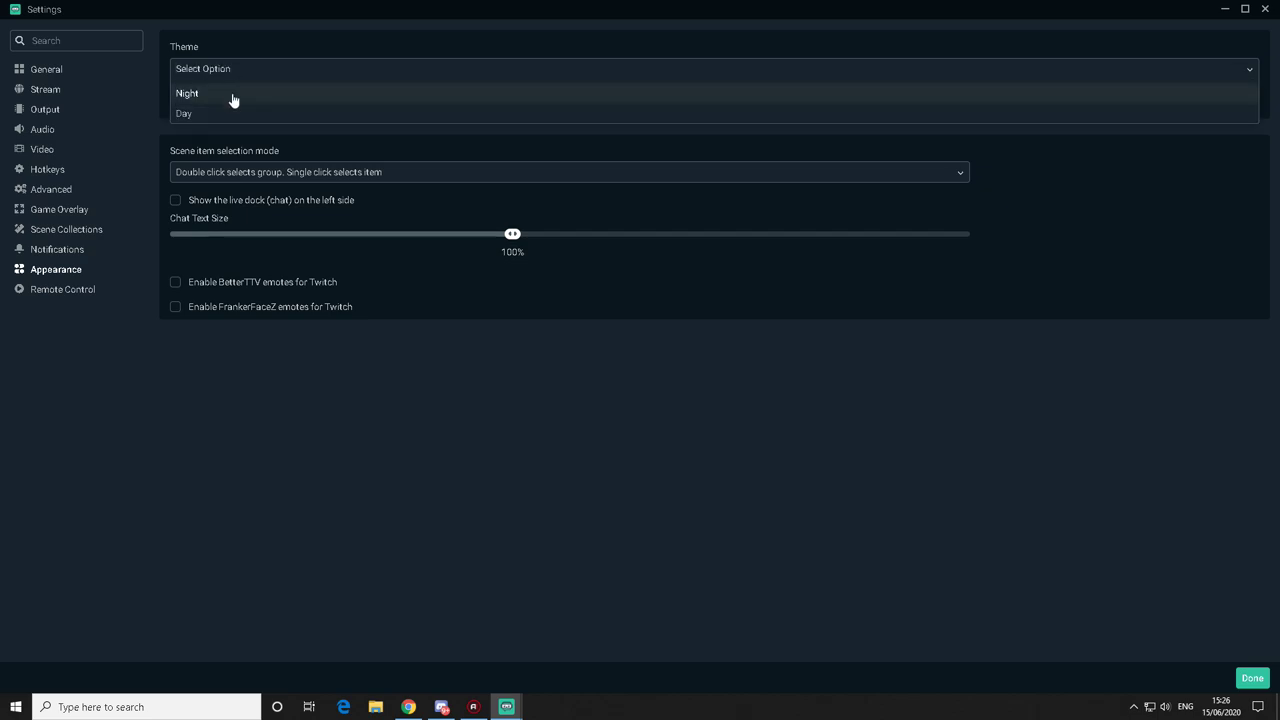
{"action": "left_click", "coordinate": [223, 111]}
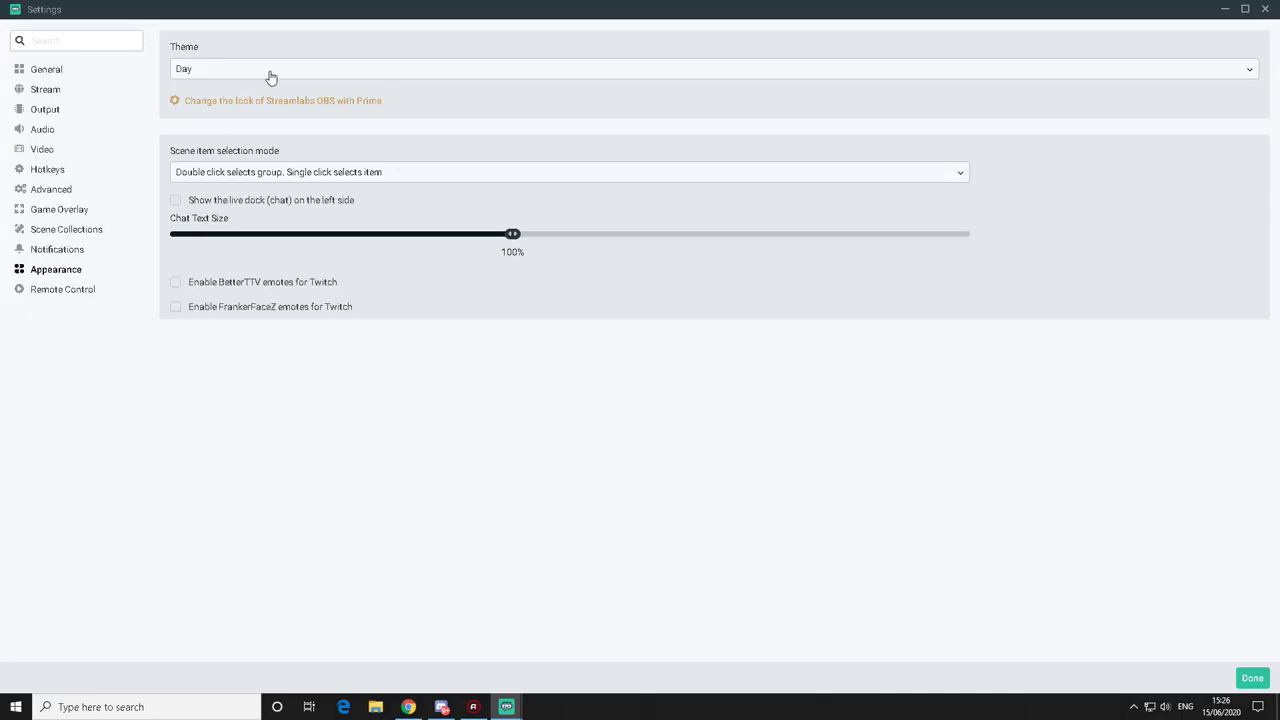
{"action": "left_click", "coordinate": [270, 77]}
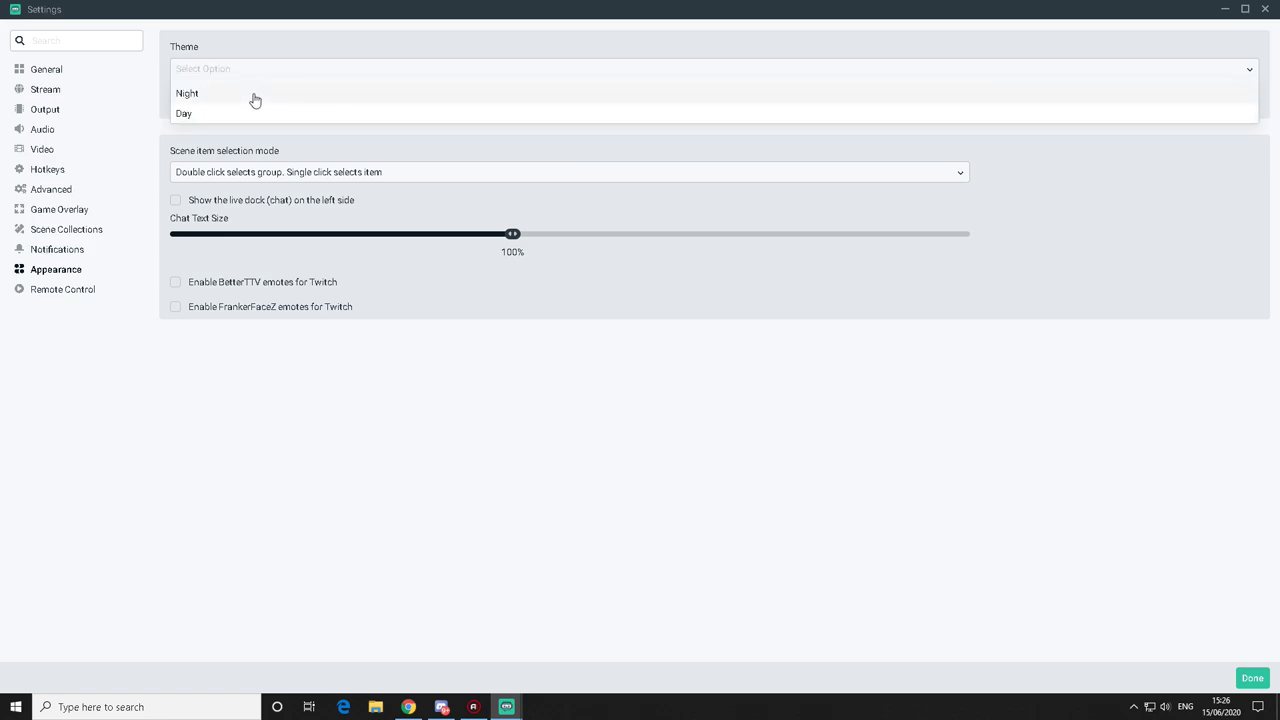
{"action": "left_click", "coordinate": [255, 94]}
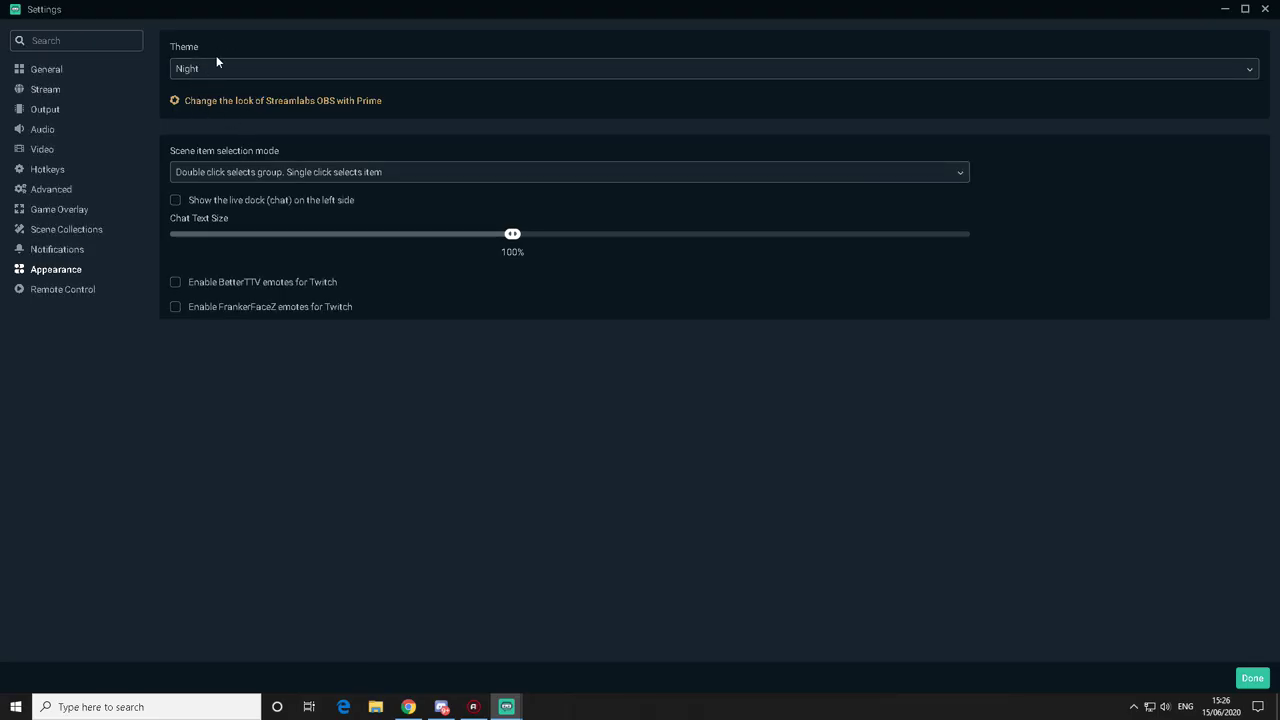
Step: View the remote control settings and close the settings window
{"action": "left_click", "coordinate": [60, 290]}
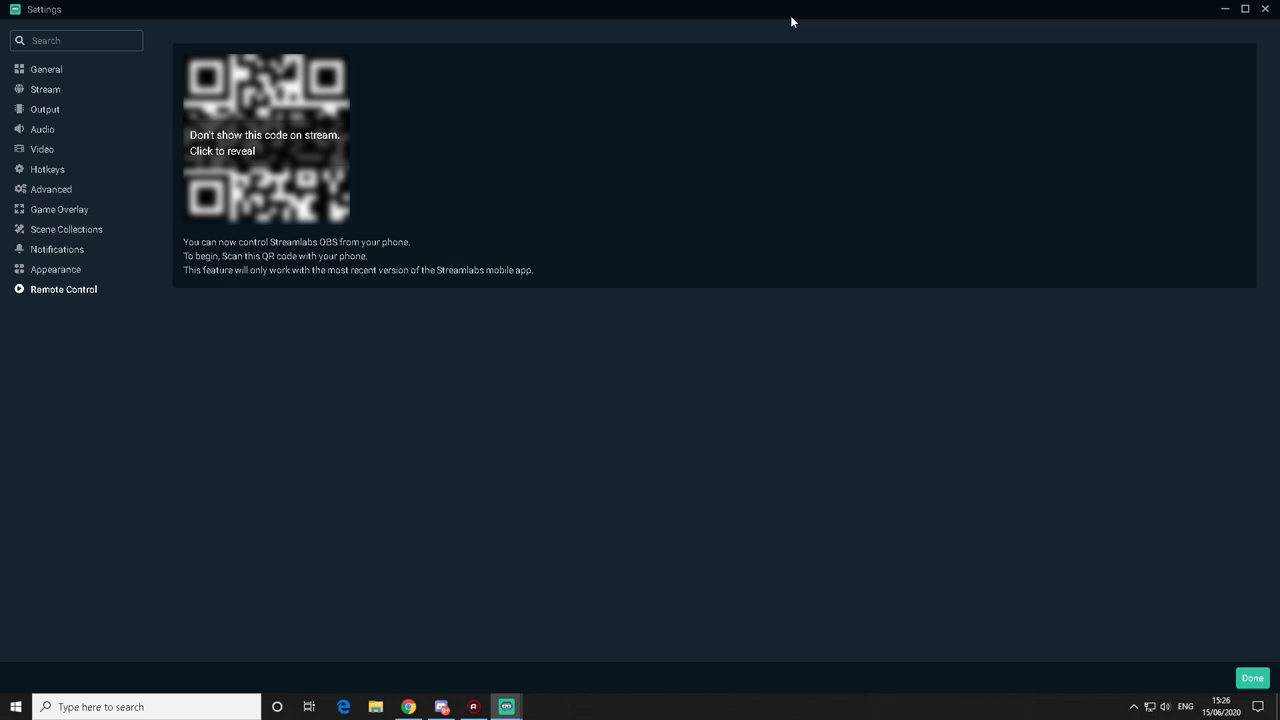
{"action": "left_click", "coordinate": [1252, 678]}
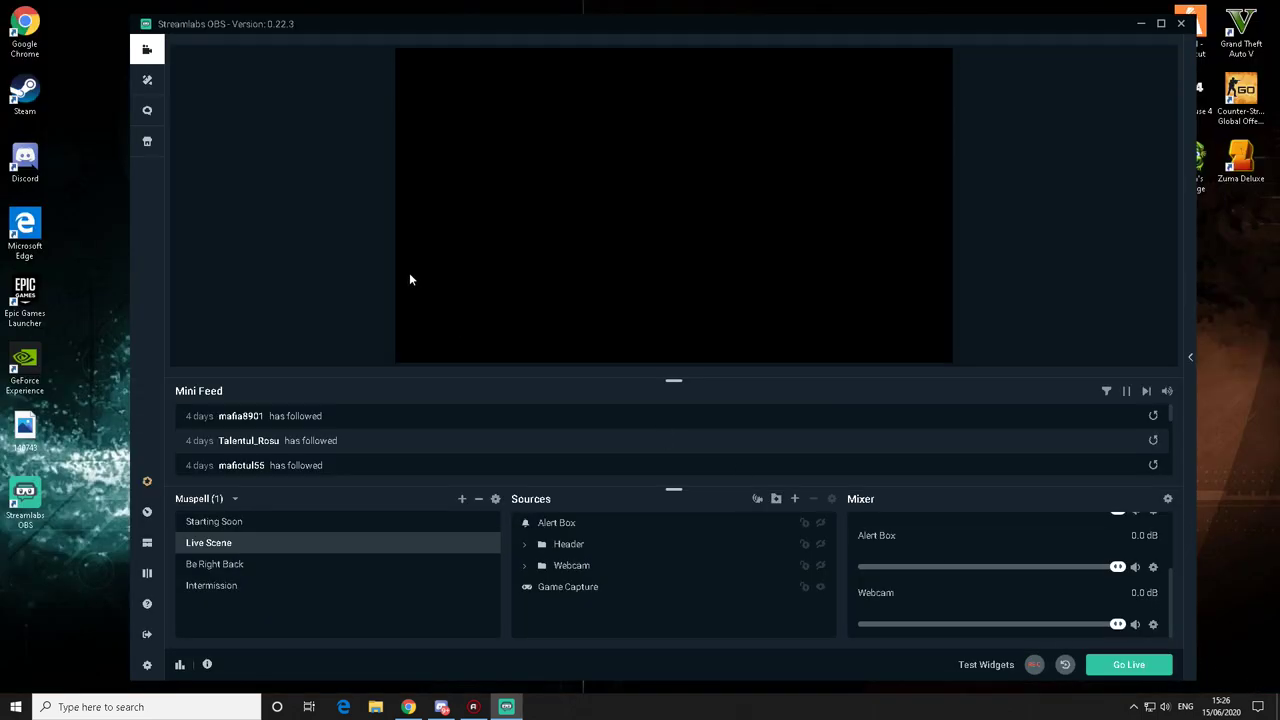
Step: Switch to NVIDIA GeForce Experience, view its graphics driver page and close the program
{"action": "left_click", "coordinate": [1133, 707]}
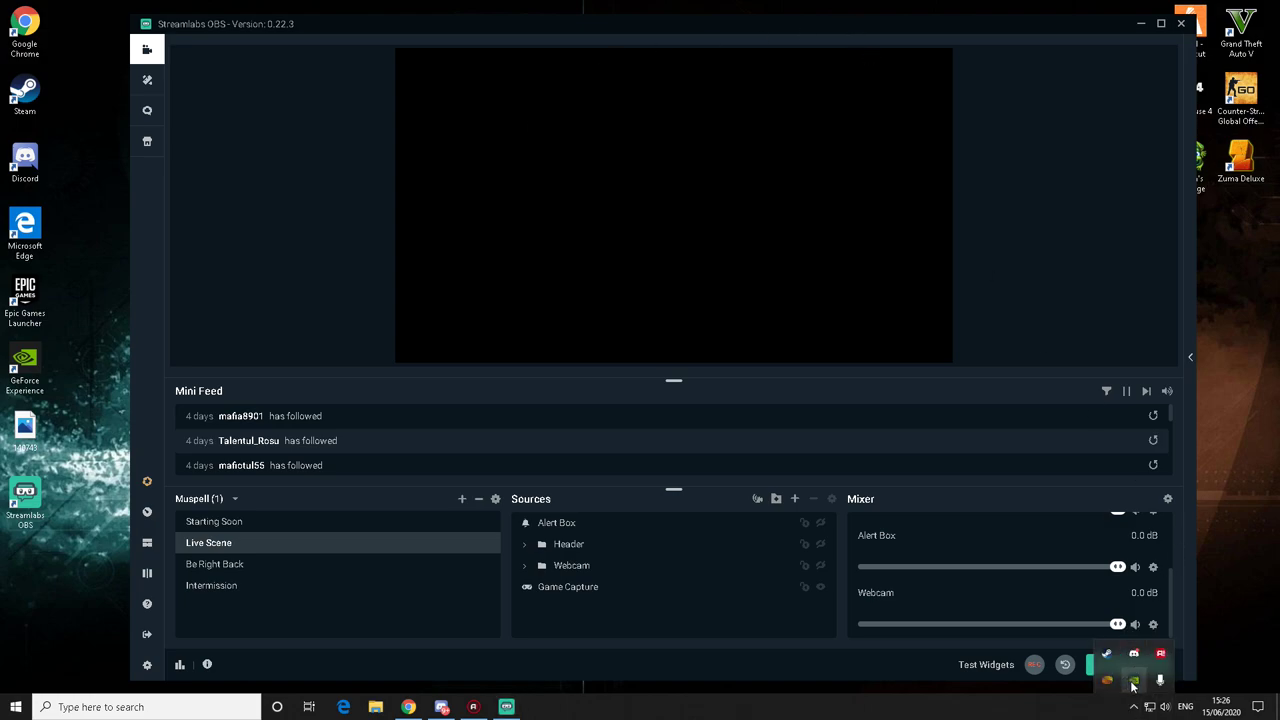
{"action": "right_click", "coordinate": [1133, 680]}
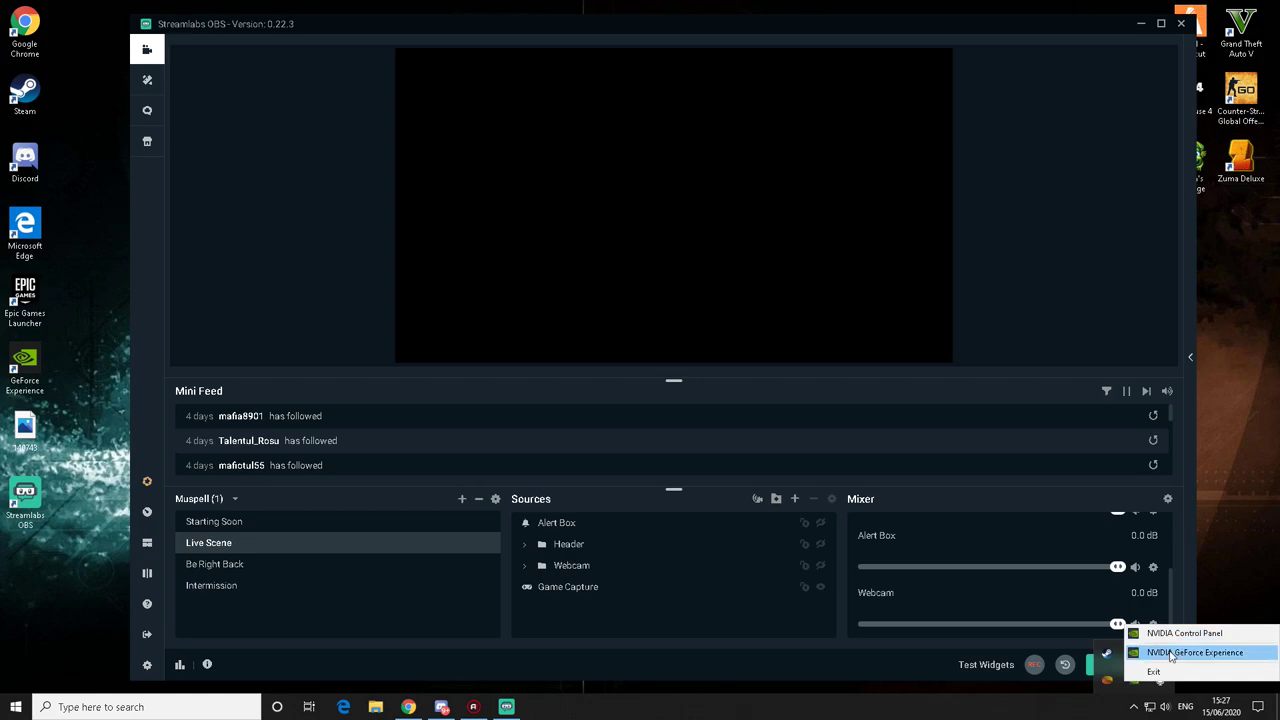
{"action": "left_click", "coordinate": [1171, 655]}
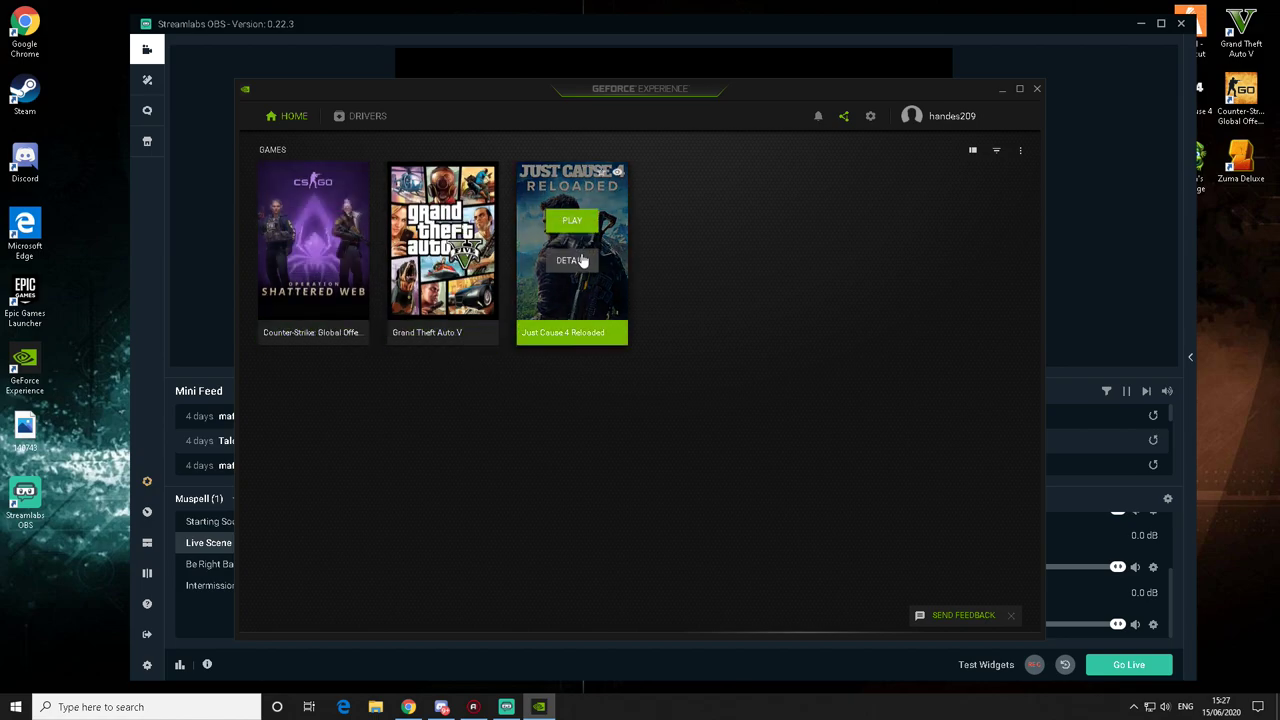
{"action": "left_click", "coordinate": [367, 116]}
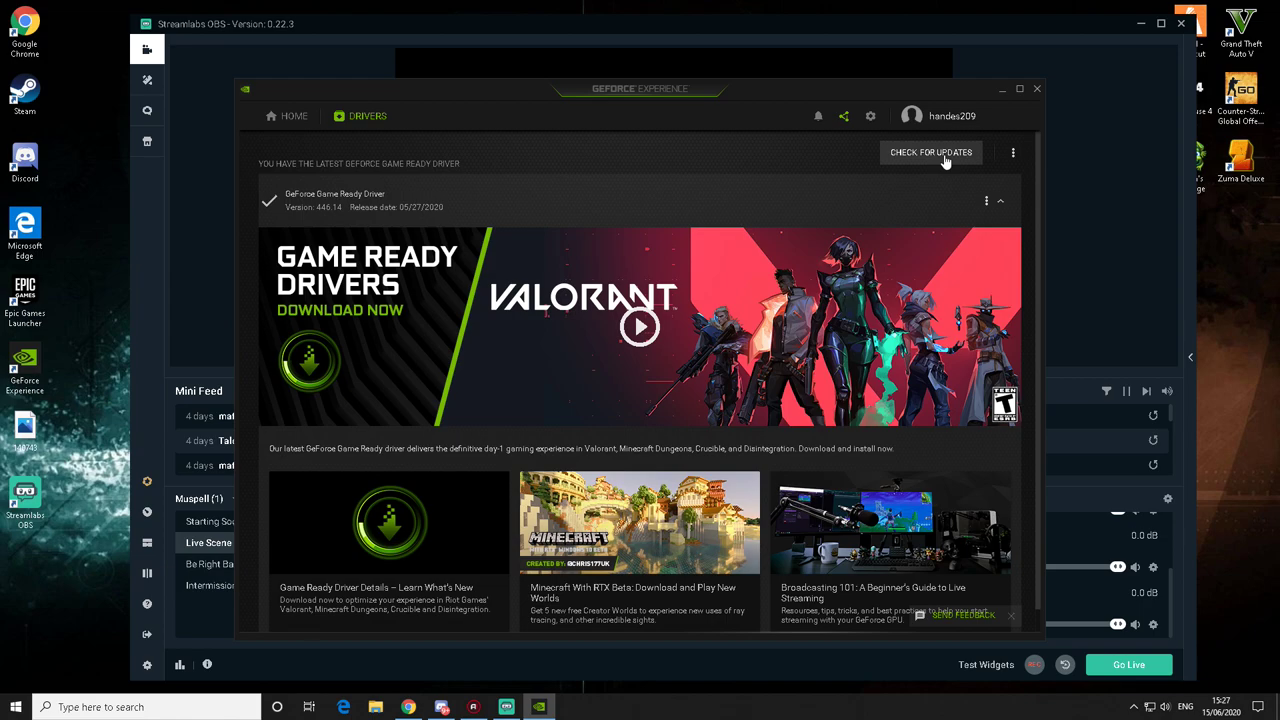
{"action": "left_click", "coordinate": [1036, 88]}
Step: Open the Windows Settings, view the Windows Update page under Update & Security and close the window
{"action": "left_click", "coordinate": [16, 706]}
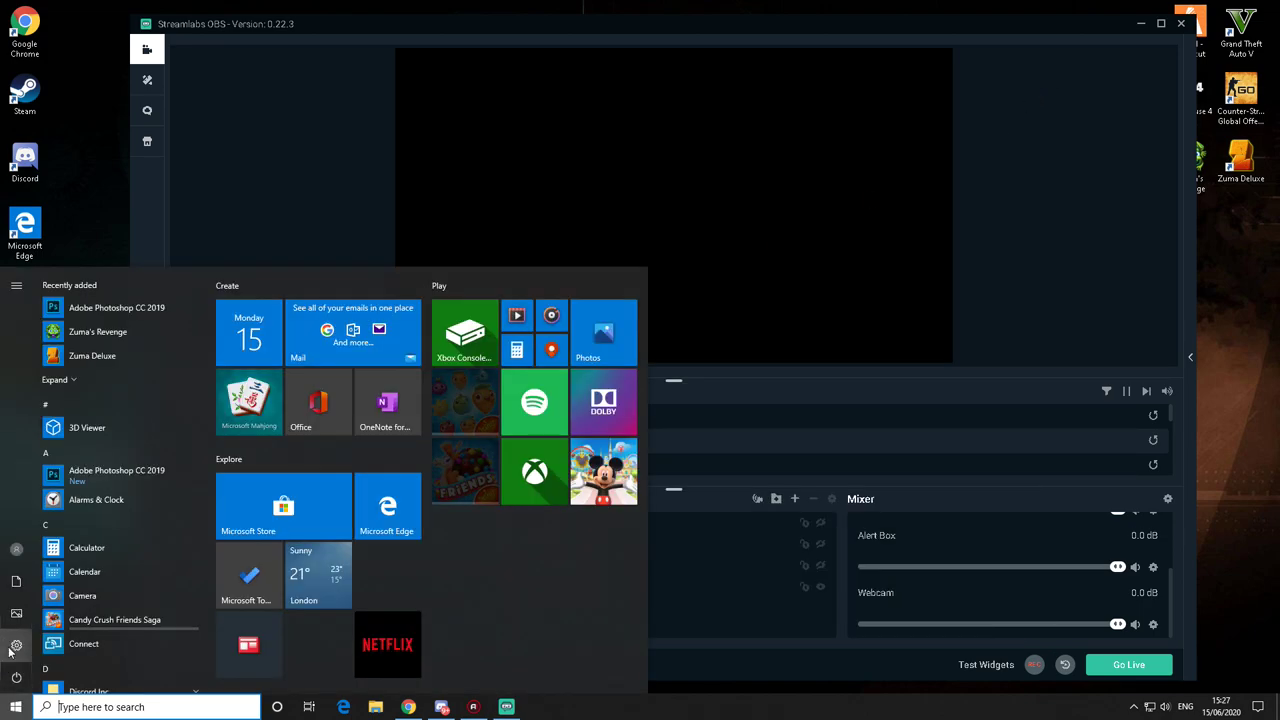
{"action": "left_click", "coordinate": [16, 645]}
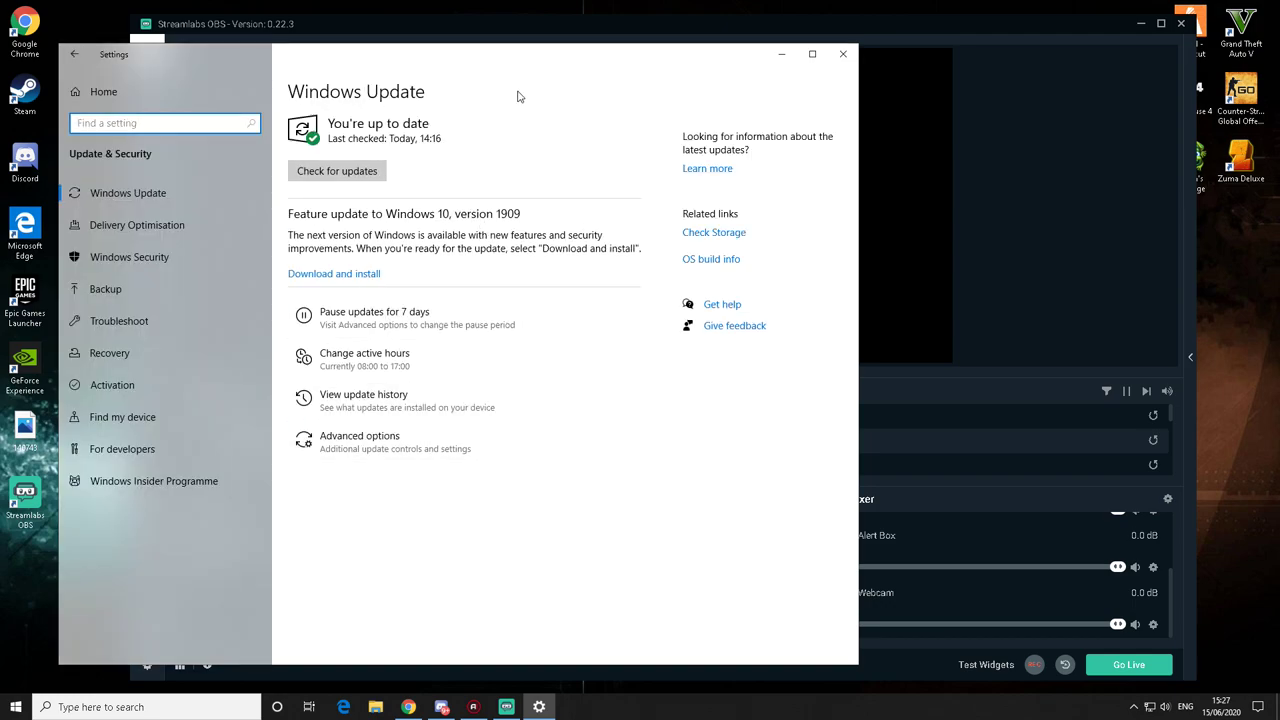
{"action": "left_click", "coordinate": [420, 226]}
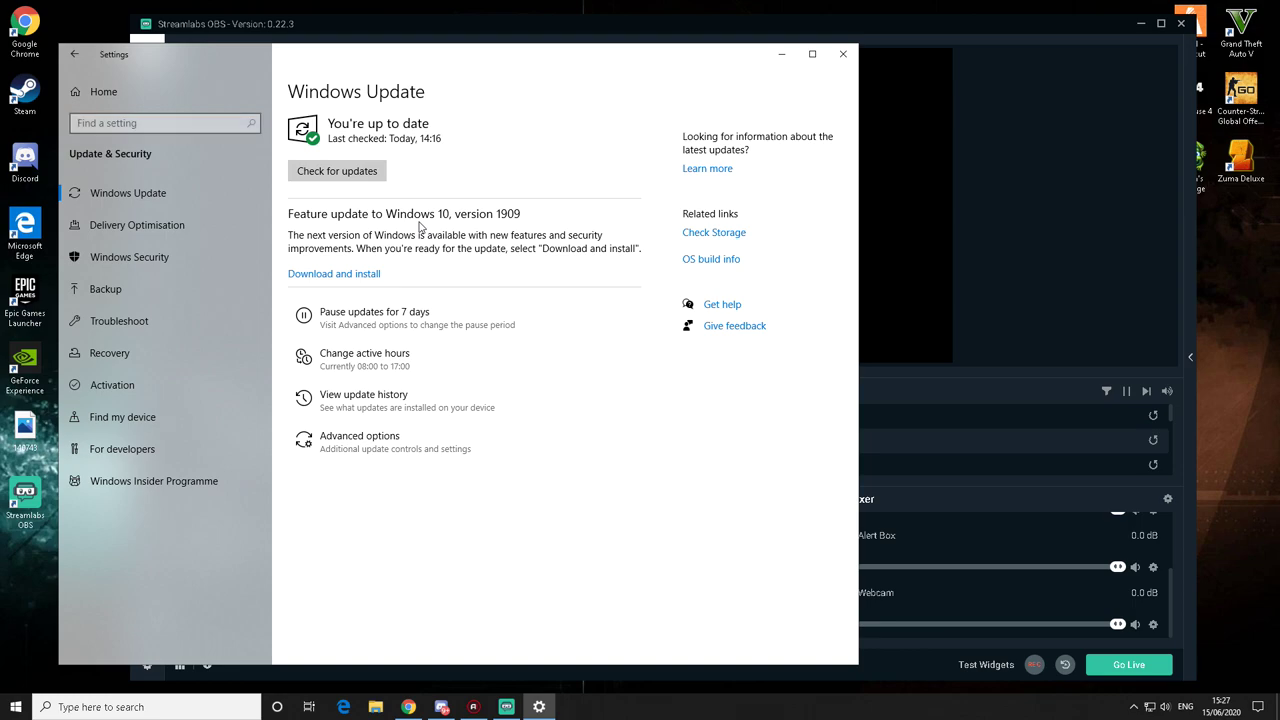
{"action": "left_click", "coordinate": [846, 56]}
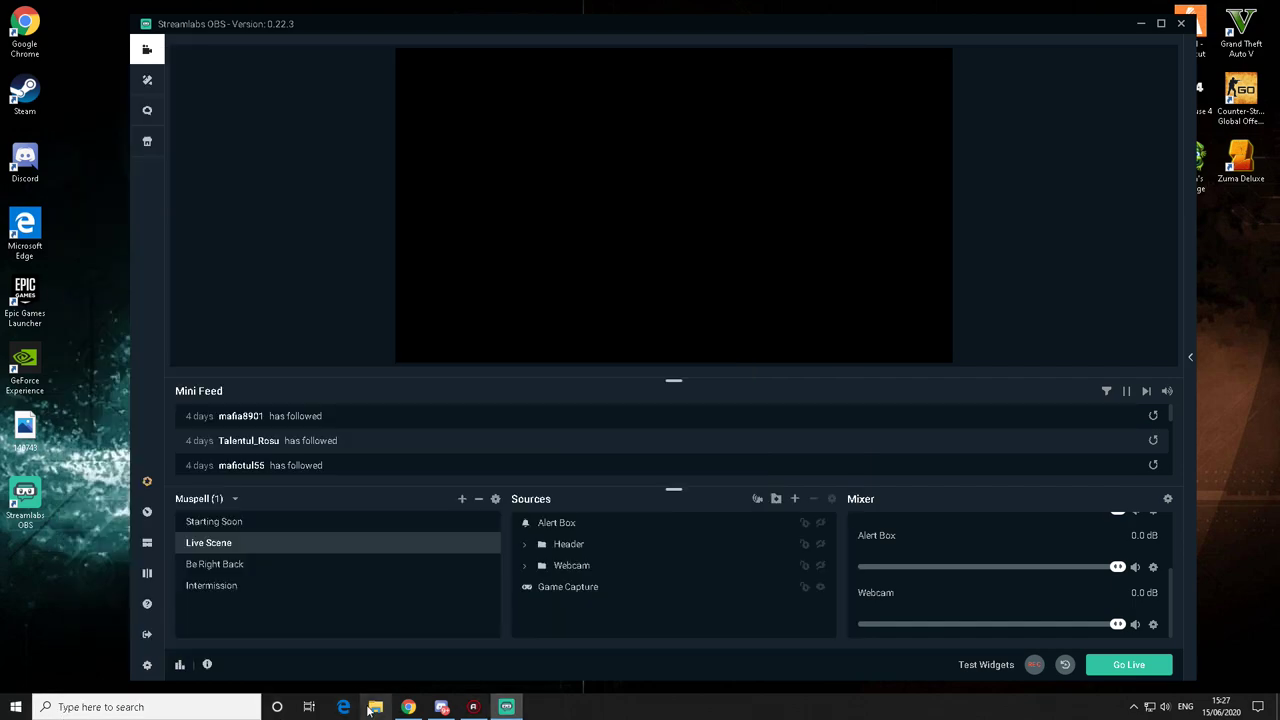
Step: Open Device Manager and expand the Bluetooth category
{"action": "left_click", "coordinate": [372, 709]}
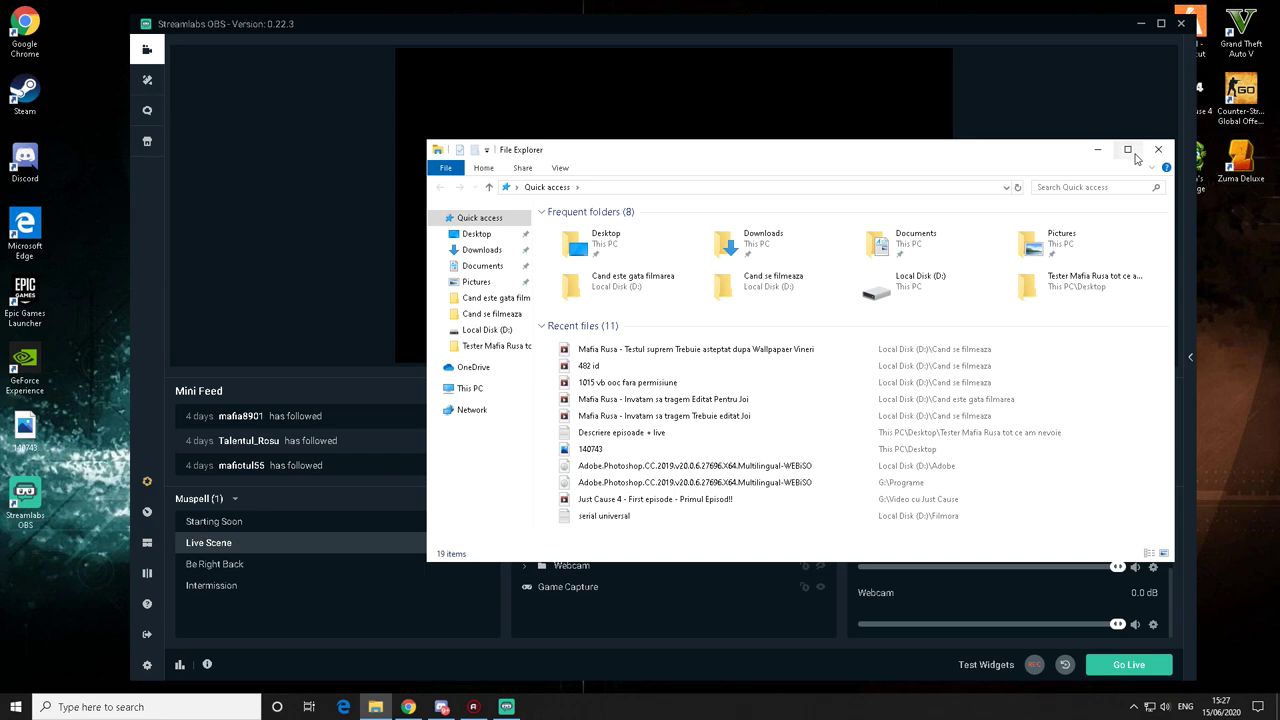
{"action": "left_click", "coordinate": [1161, 150]}
{"action": "right_click", "coordinate": [16, 707]}
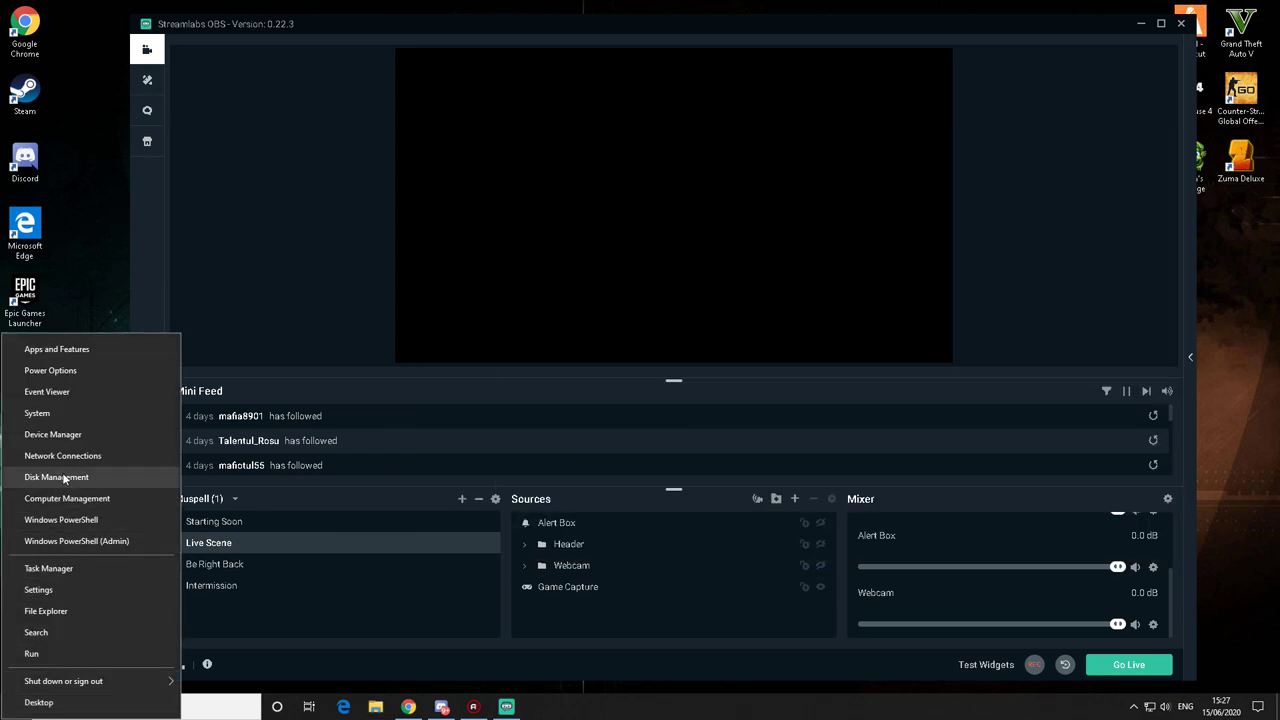
{"action": "left_click", "coordinate": [104, 435]}
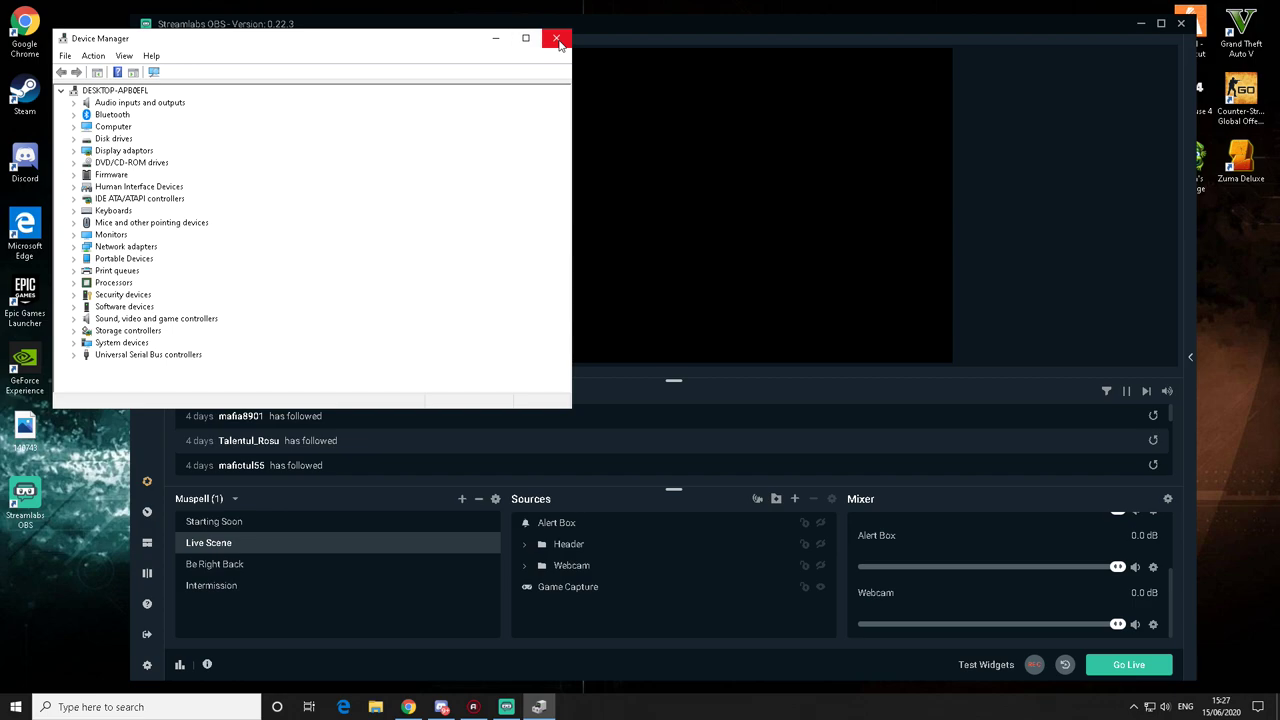
{"action": "right_click", "coordinate": [129, 116]}
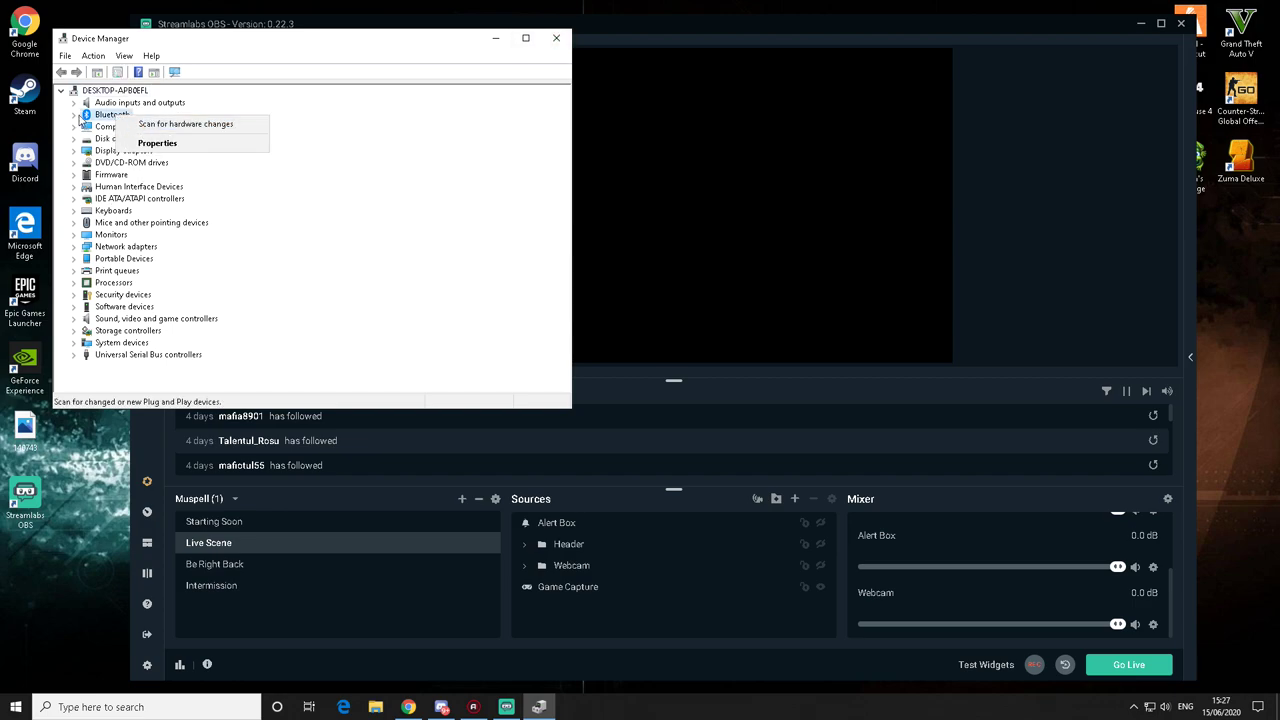
{"action": "left_click", "coordinate": [79, 117]}
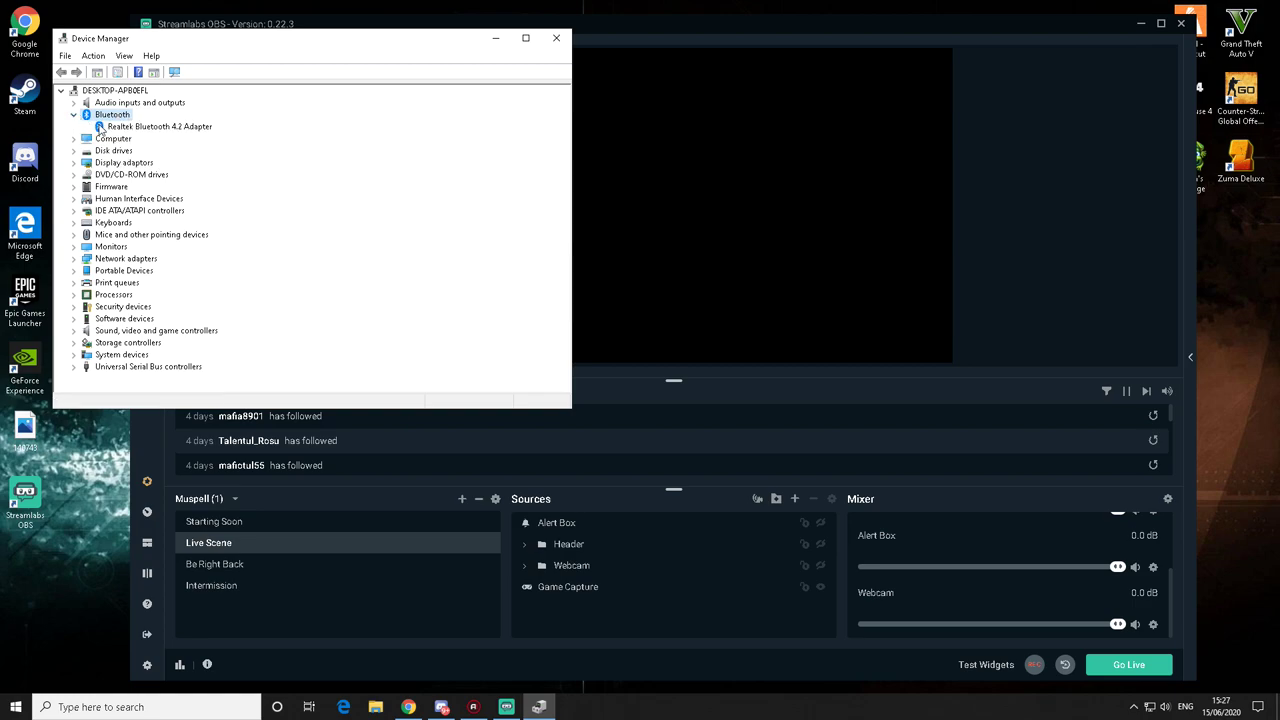
Step: Show the driver update options for the Realtek Bluetooth 4.2 Adapter, cancel the wizard and close Device Manager
{"action": "right_click", "coordinate": [101, 127]}
{"action": "left_click", "coordinate": [81, 120]}
{"action": "right_click", "coordinate": [119, 129]}
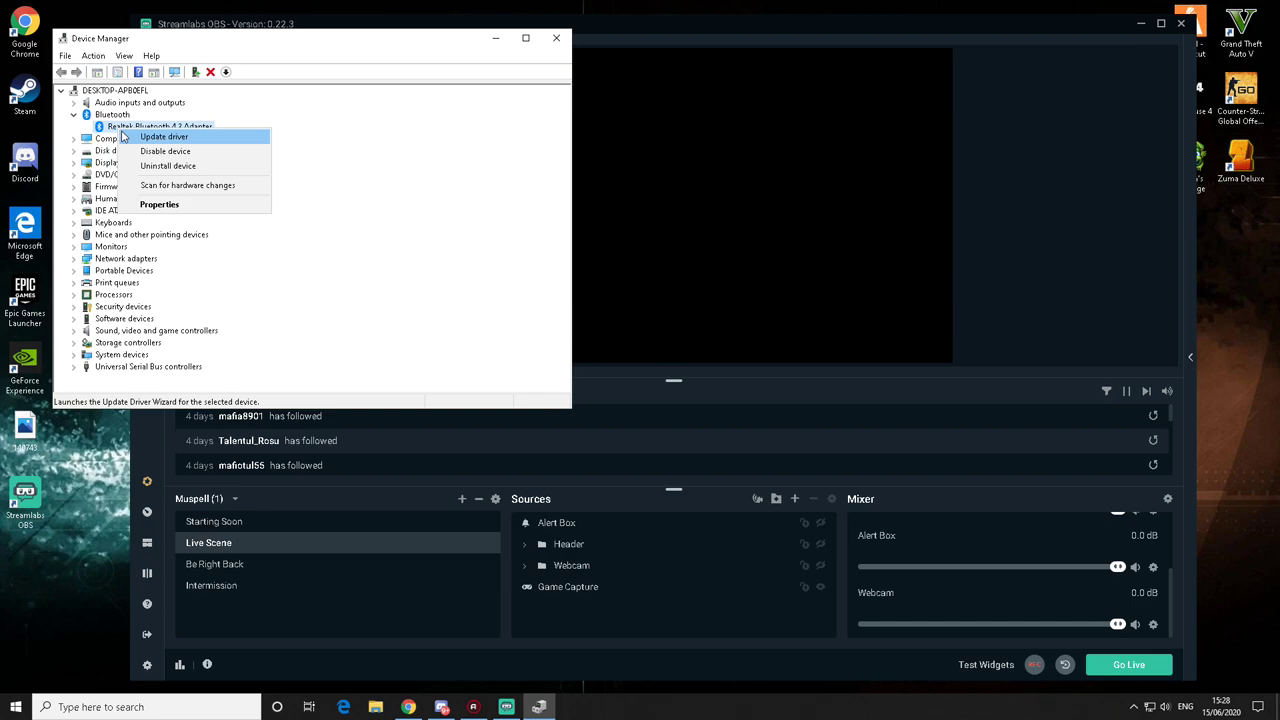
{"action": "left_click", "coordinate": [149, 138]}
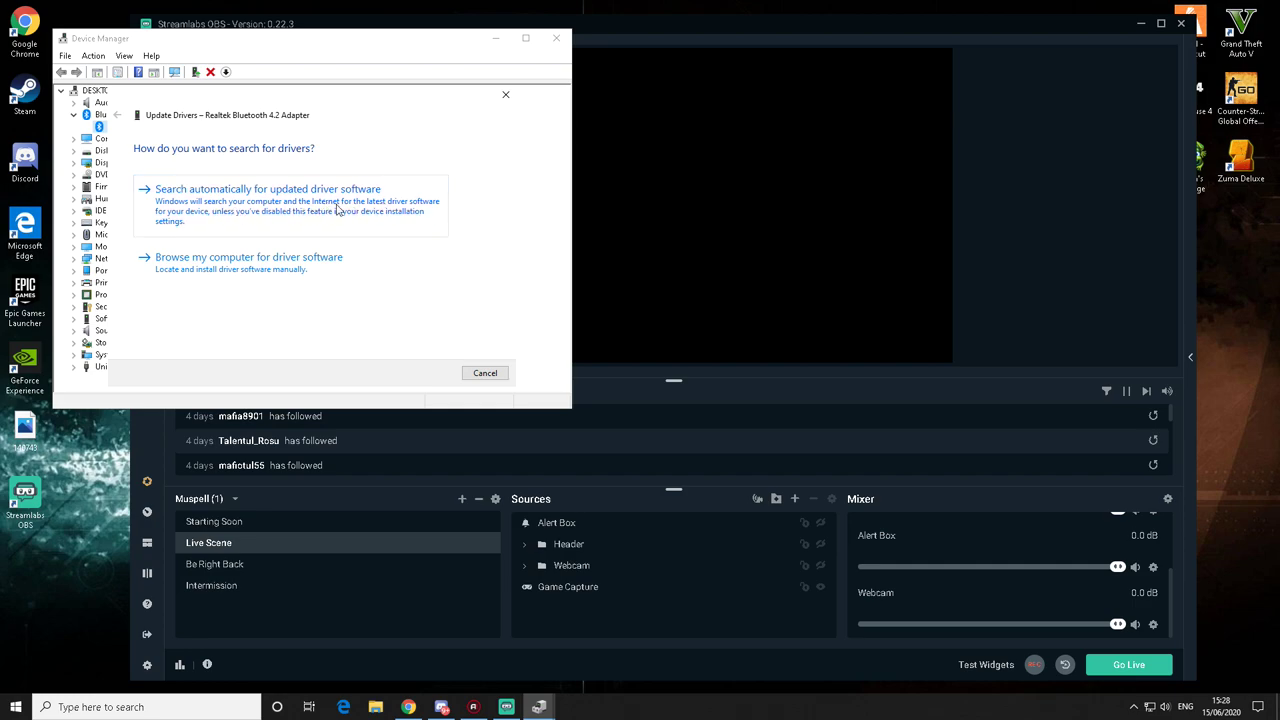
{"action": "left_click", "coordinate": [505, 95]}
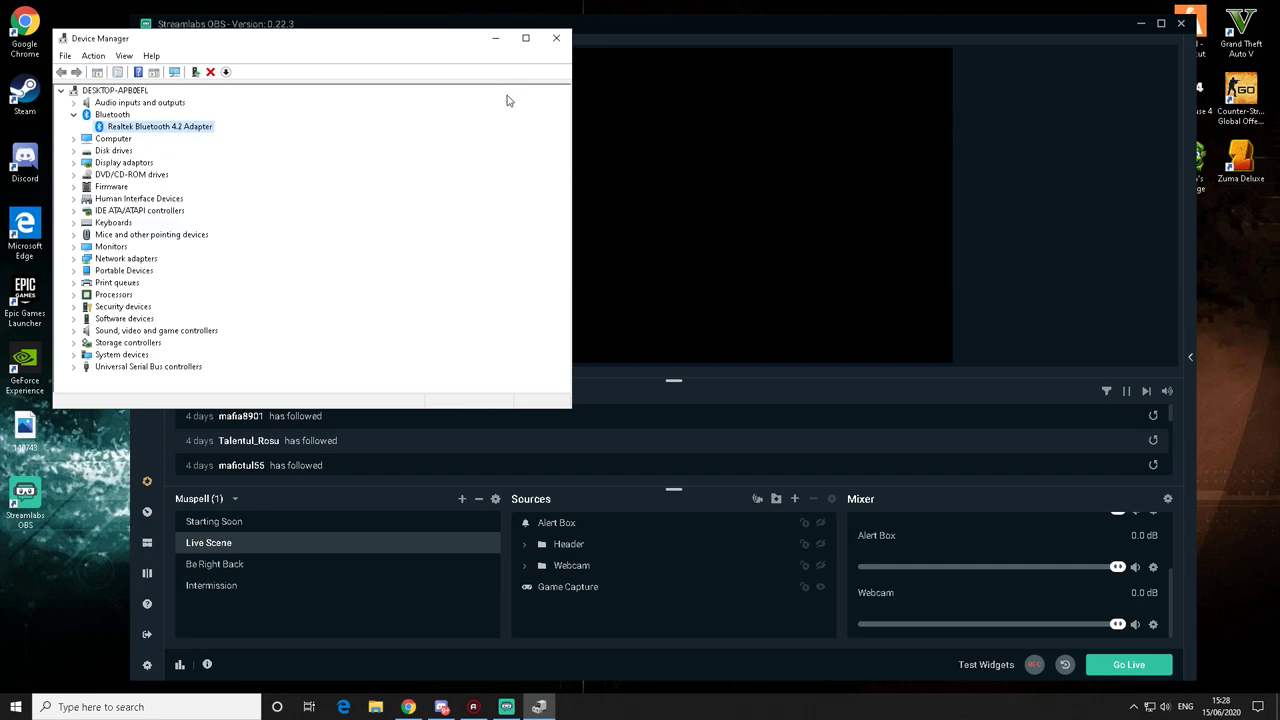
{"action": "left_click", "coordinate": [556, 38]}
{"action": "right_click", "coordinate": [12, 704]}
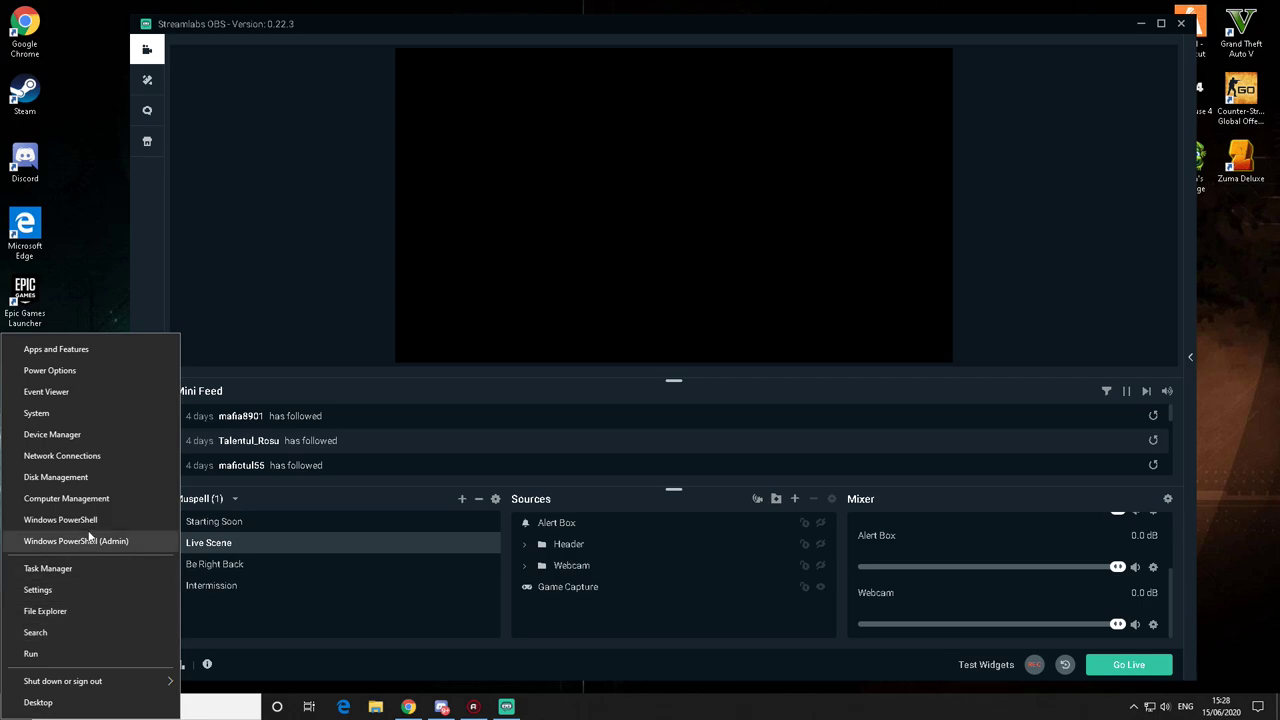
{"action": "left_click", "coordinate": [97, 498]}
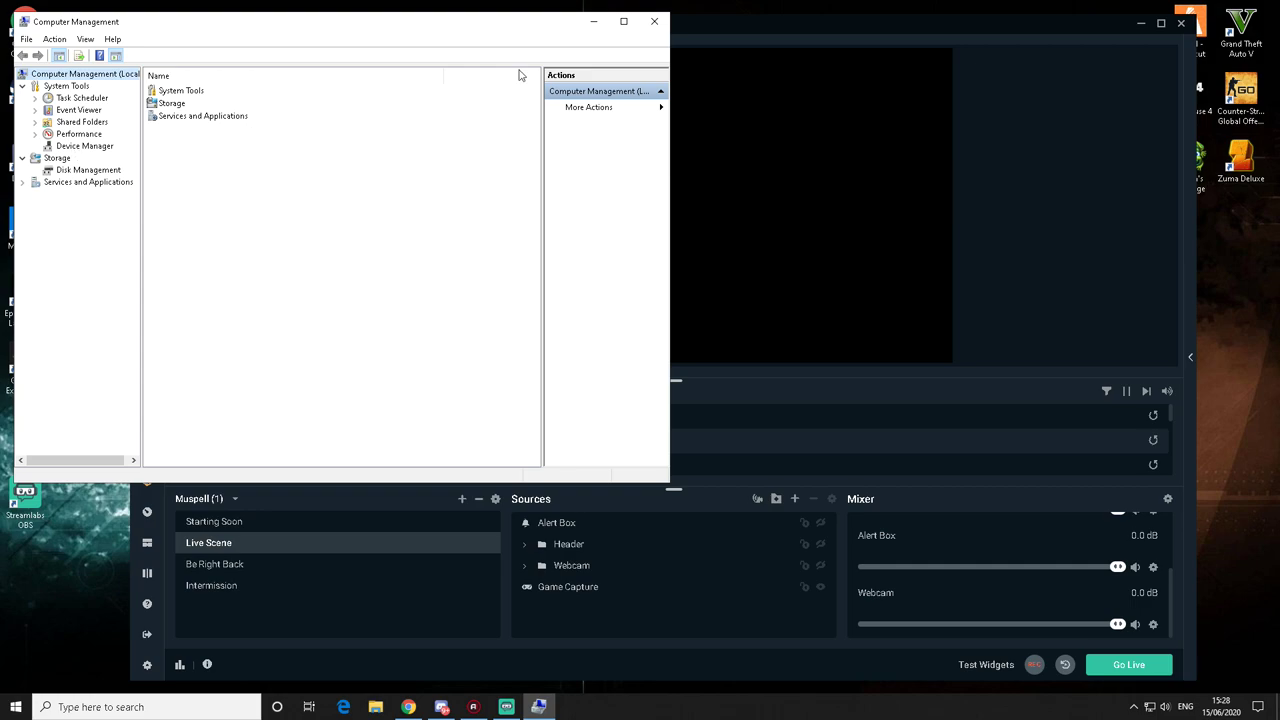
{"action": "left_click", "coordinate": [654, 21]}
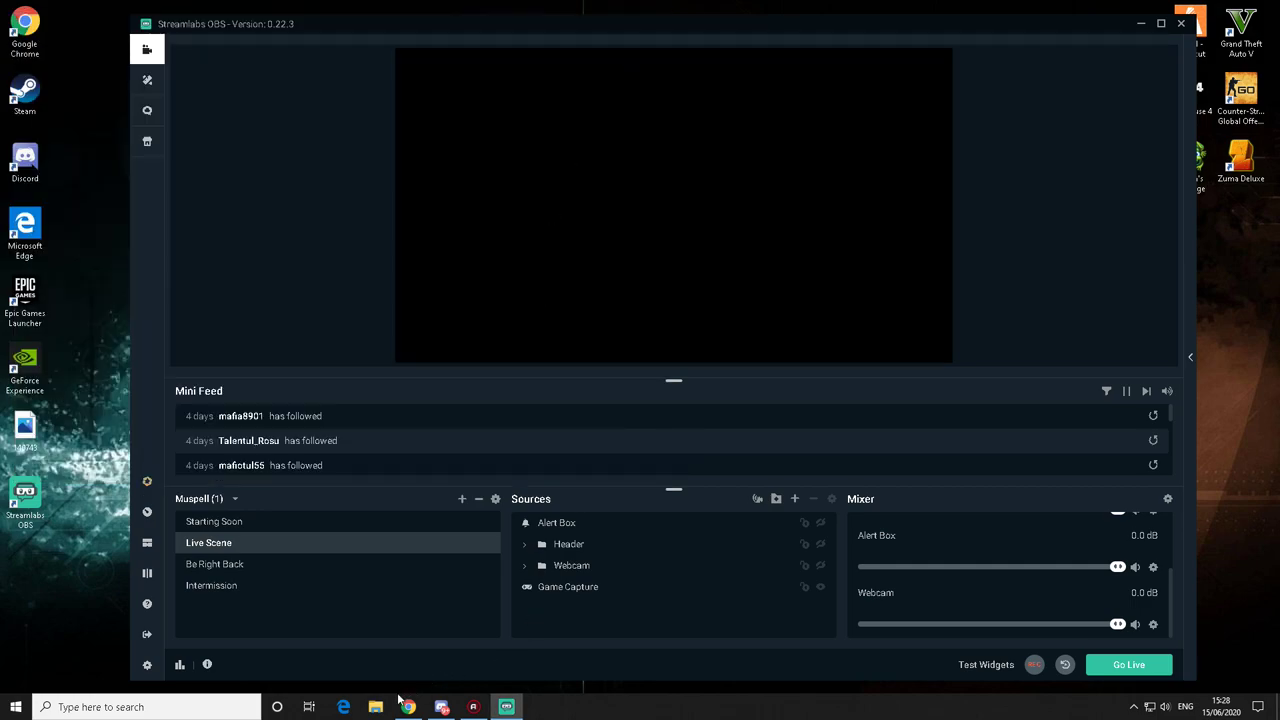
Step: Open File Explorer at This PC and show the computer's system properties
{"action": "left_click", "coordinate": [386, 708]}
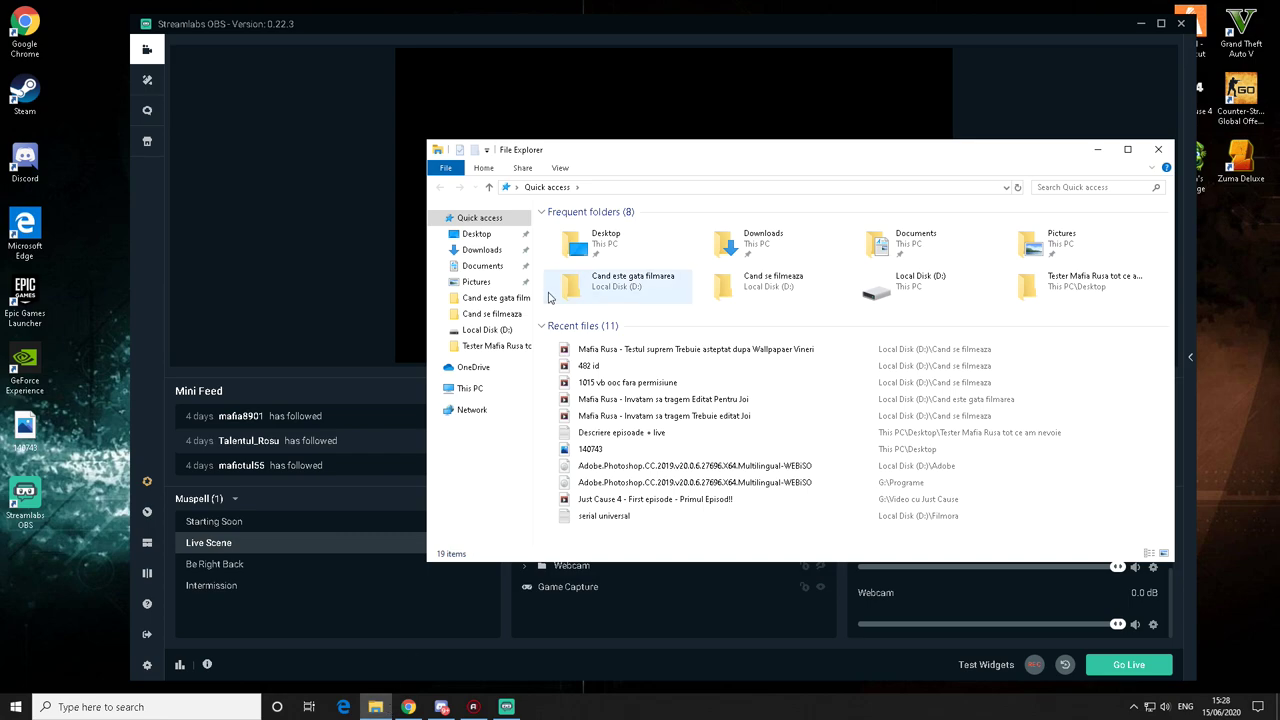
{"action": "left_click", "coordinate": [471, 389]}
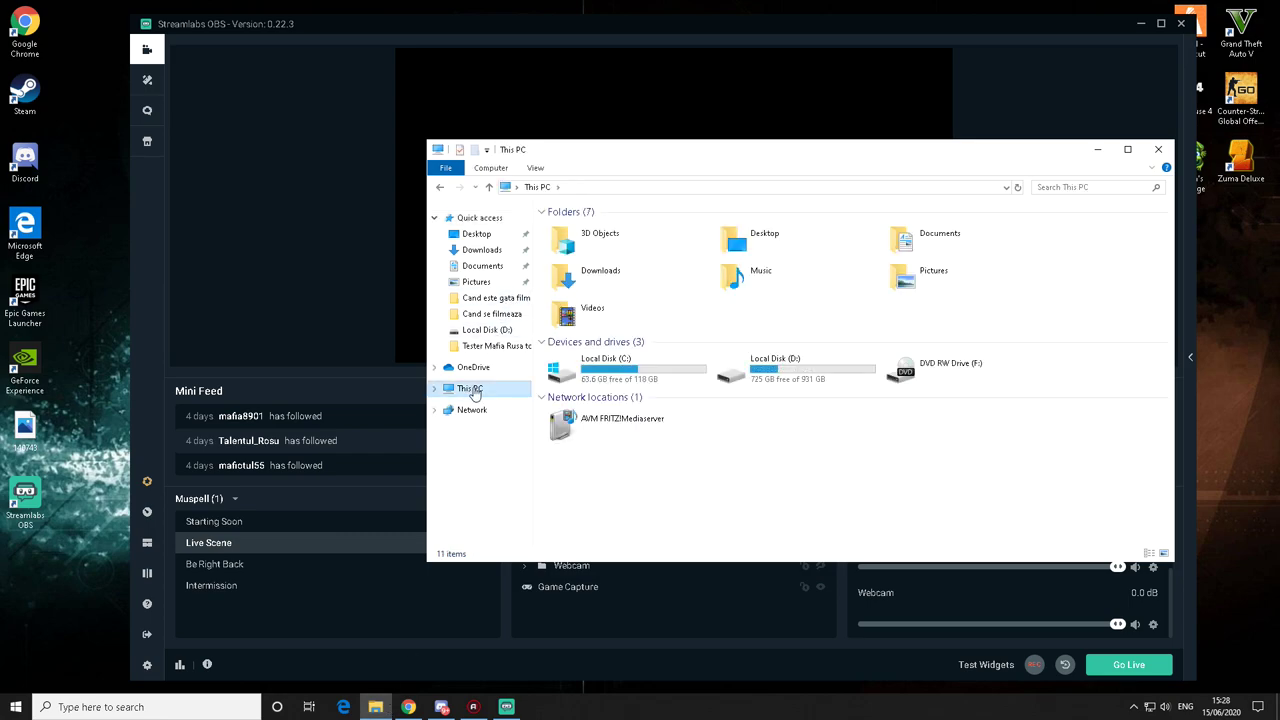
{"action": "right_click", "coordinate": [604, 472]}
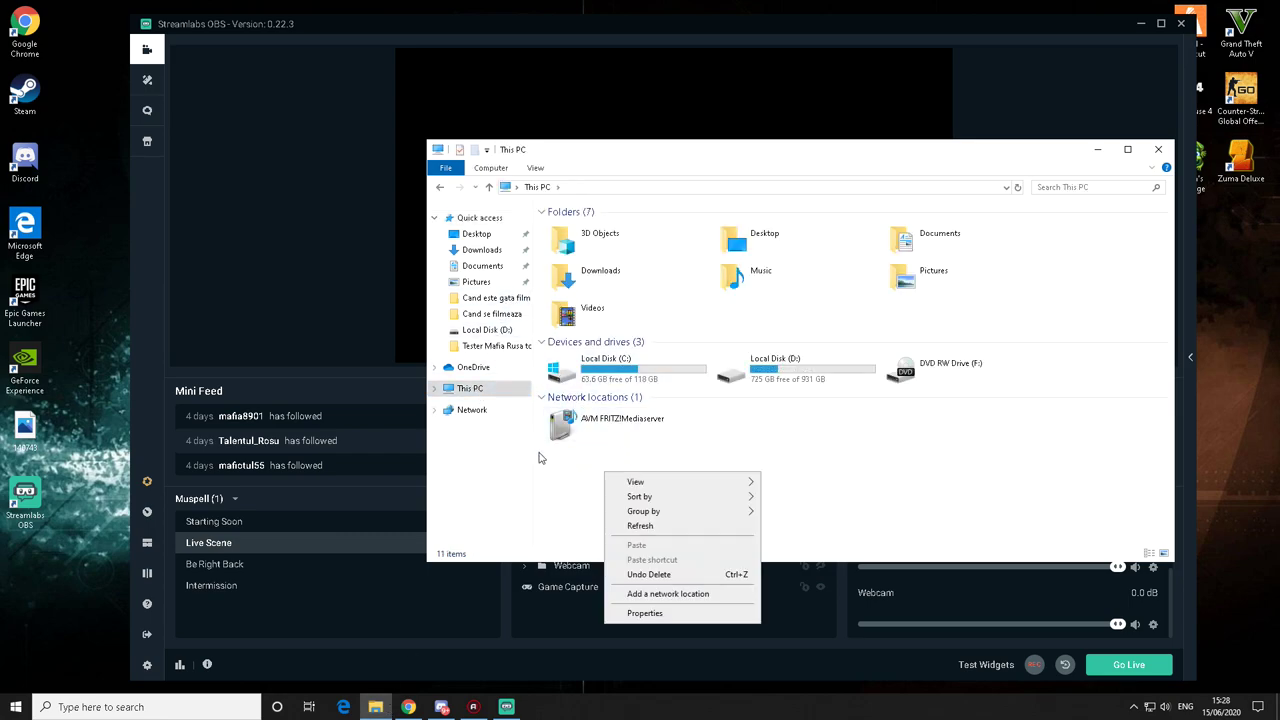
{"action": "right_click", "coordinate": [483, 391]}
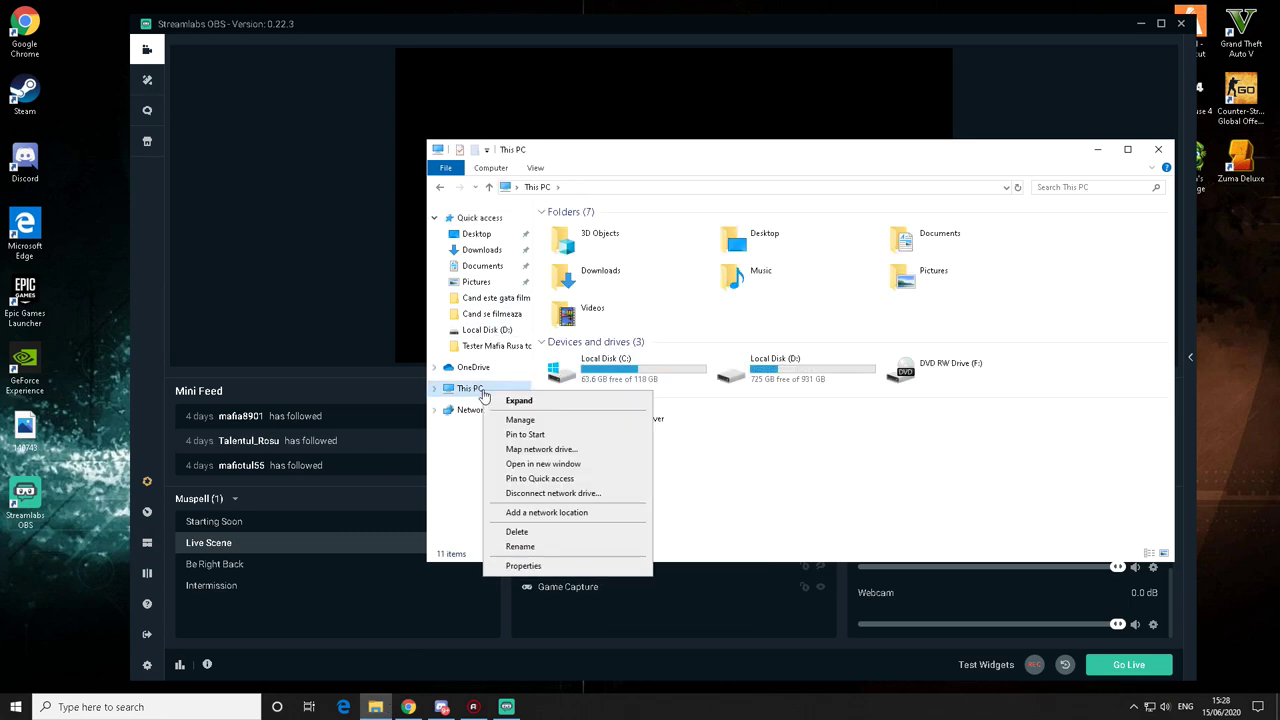
{"action": "left_click", "coordinate": [523, 566]}
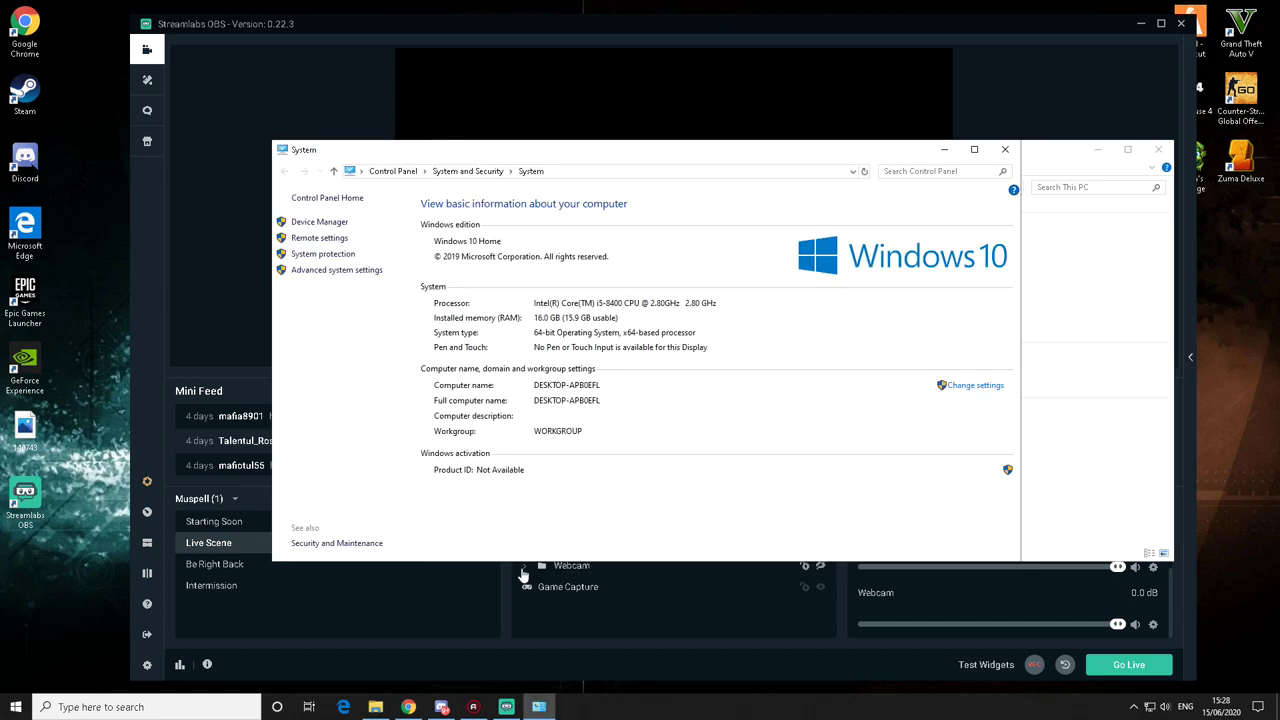
Step: View the visual effects performance options in the advanced system settings, confirm them and close all the system and File Explorer windows
{"action": "left_click", "coordinate": [335, 270]}
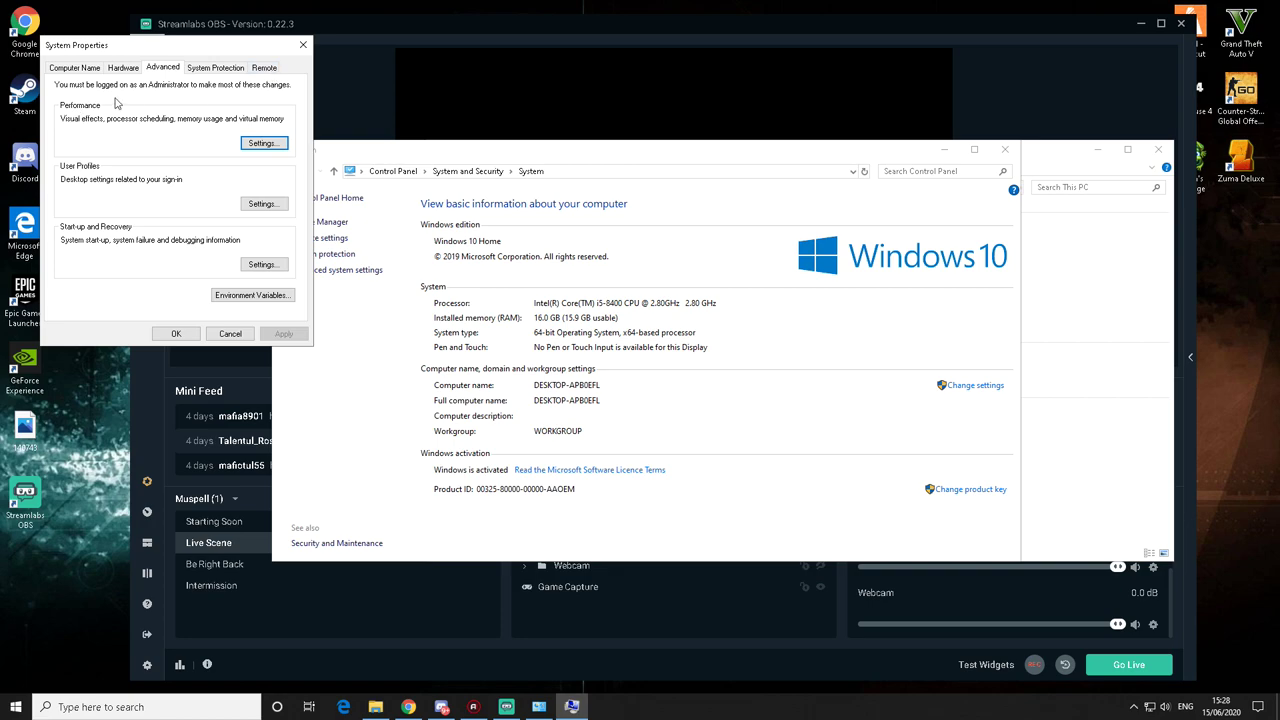
{"action": "left_click", "coordinate": [263, 144]}
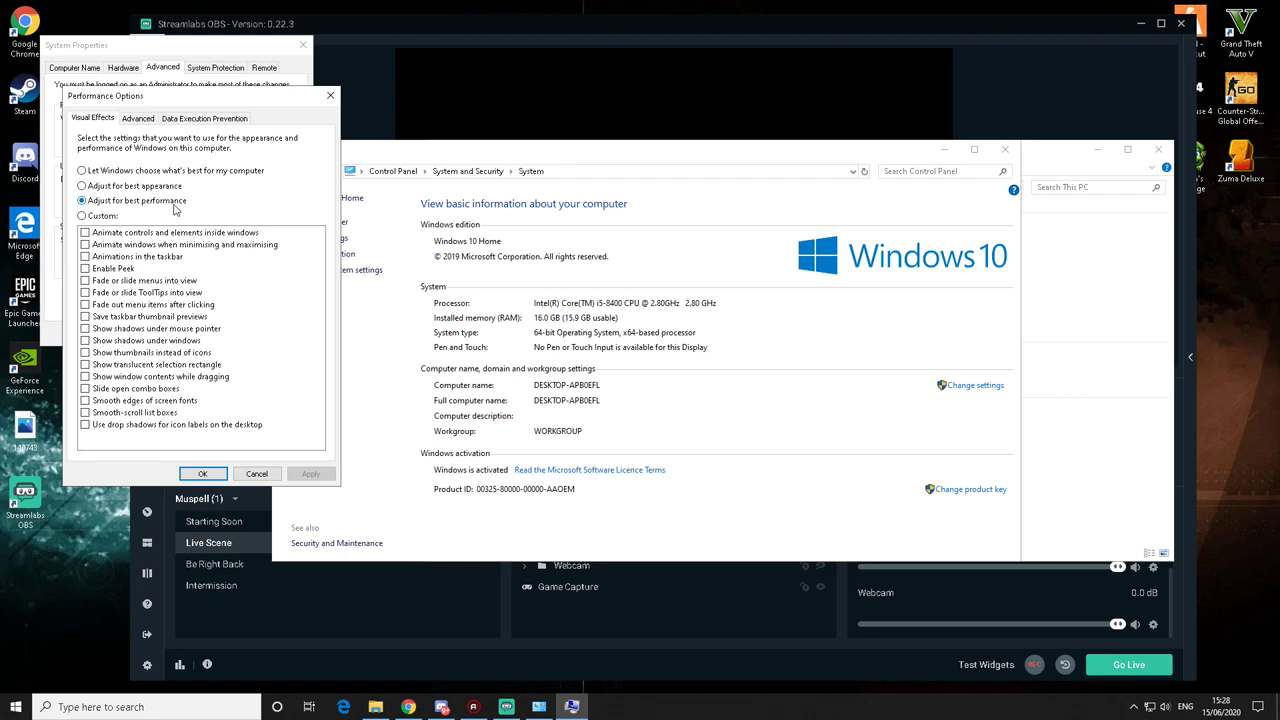
{"action": "left_click", "coordinate": [203, 474]}
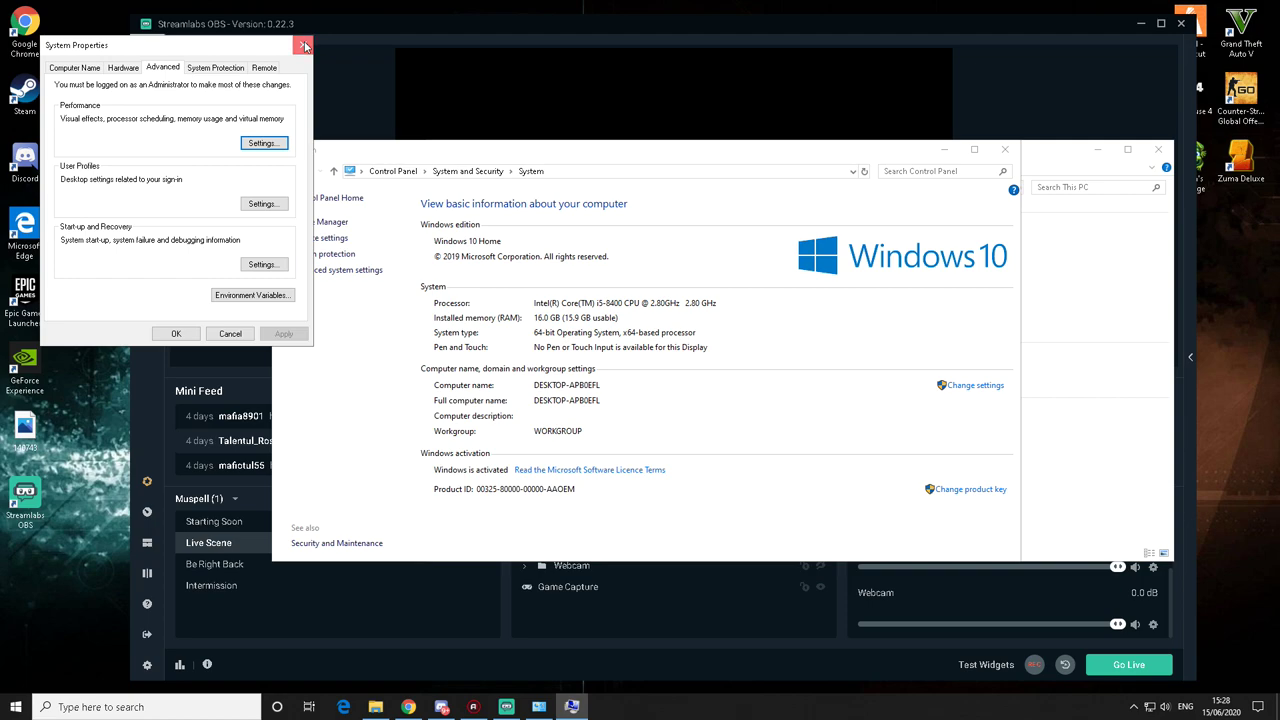
{"action": "left_click", "coordinate": [303, 45]}
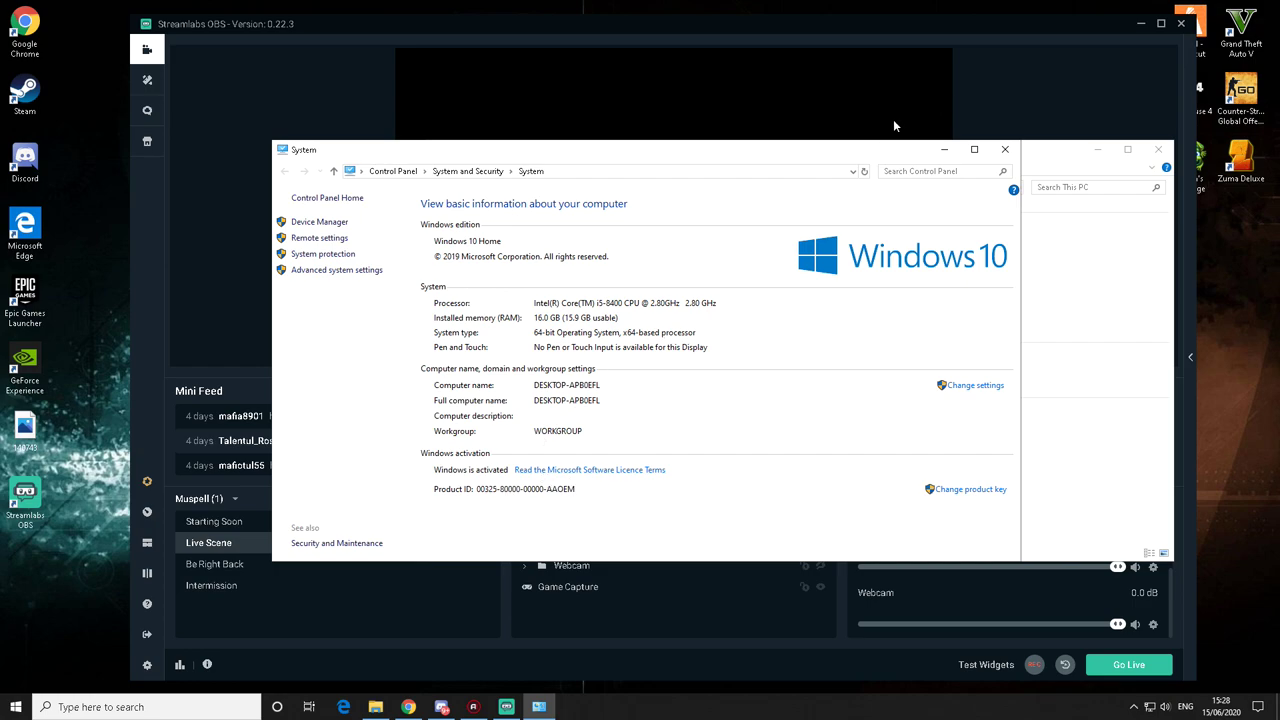
{"action": "left_click", "coordinate": [1005, 149]}
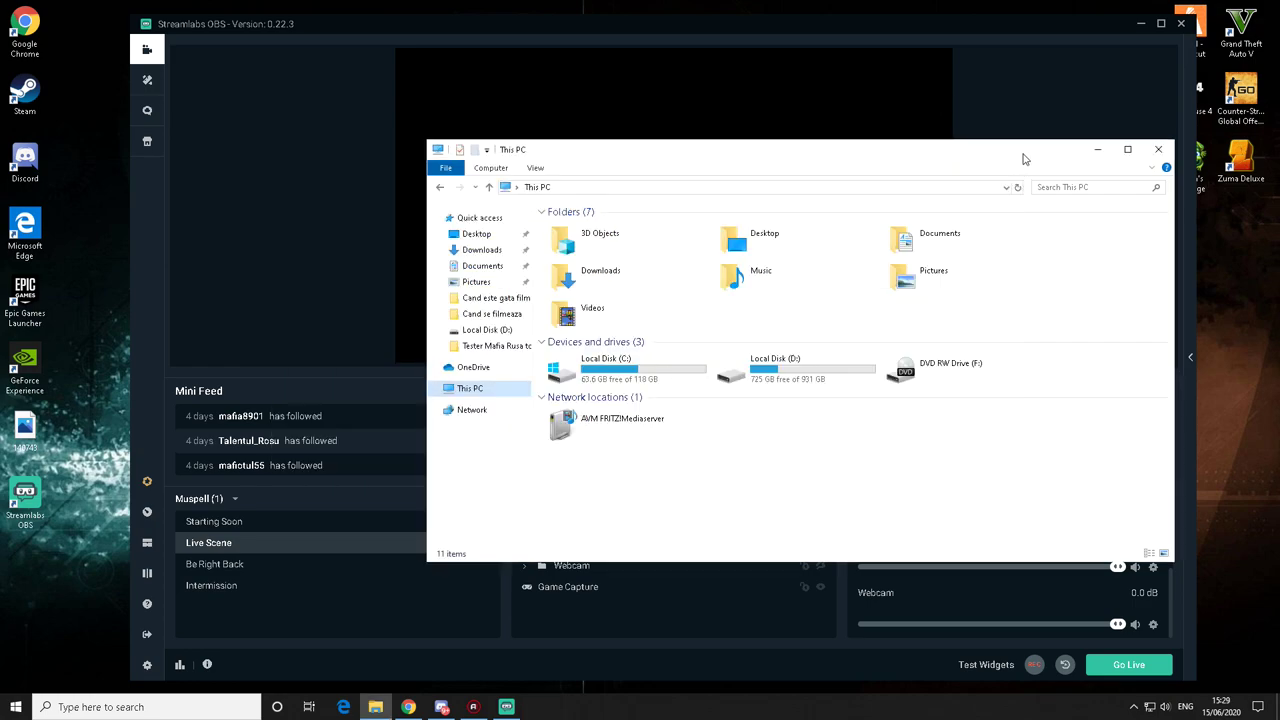
{"action": "left_click", "coordinate": [1158, 150]}
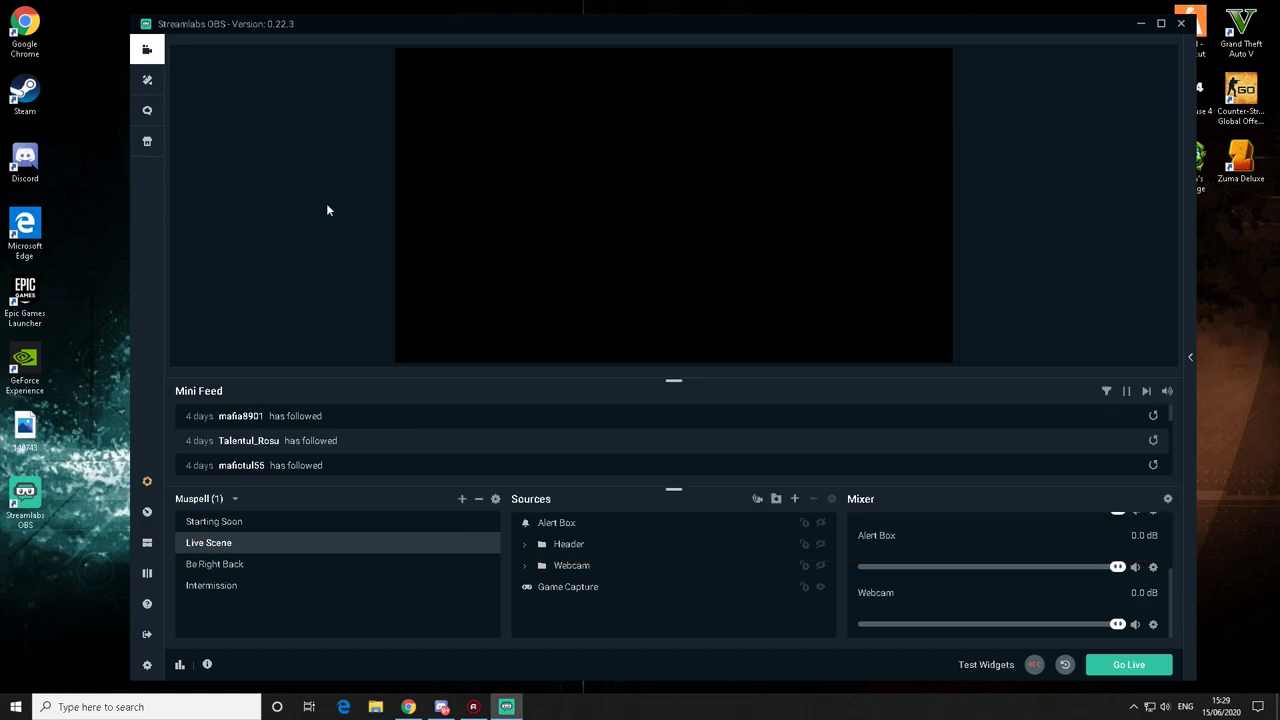
Step: Switch to the NVIDIA Control Panel and keep the image settings preference at the Performance end of the slider
{"action": "left_click", "coordinate": [1133, 706]}
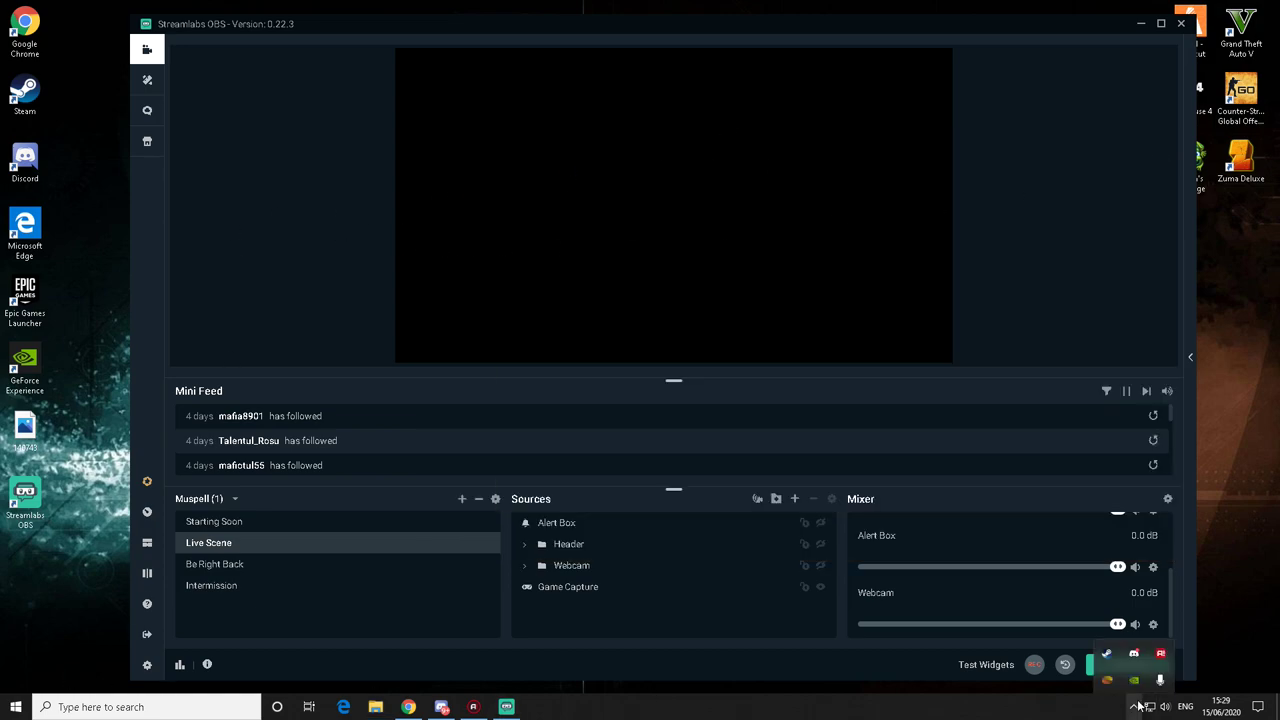
{"action": "right_click", "coordinate": [1133, 679]}
{"action": "left_click", "coordinate": [1153, 632]}
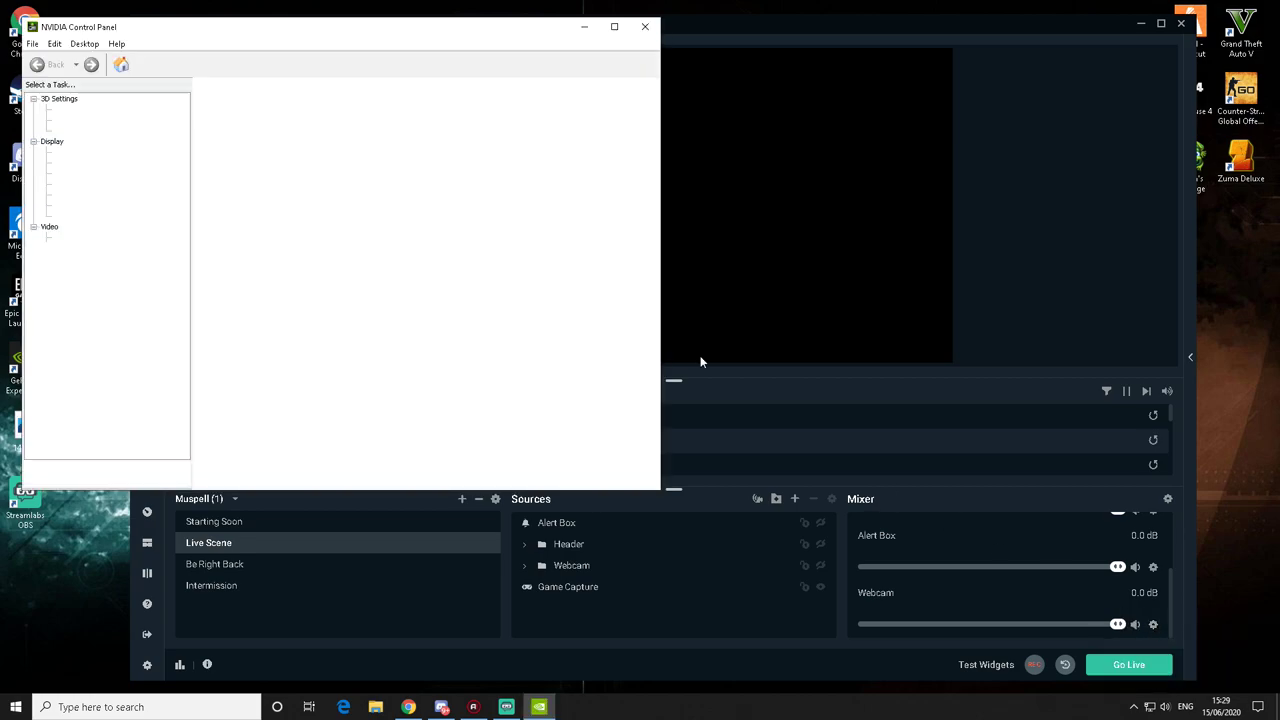
{"action": "left_click", "coordinate": [100, 110]}
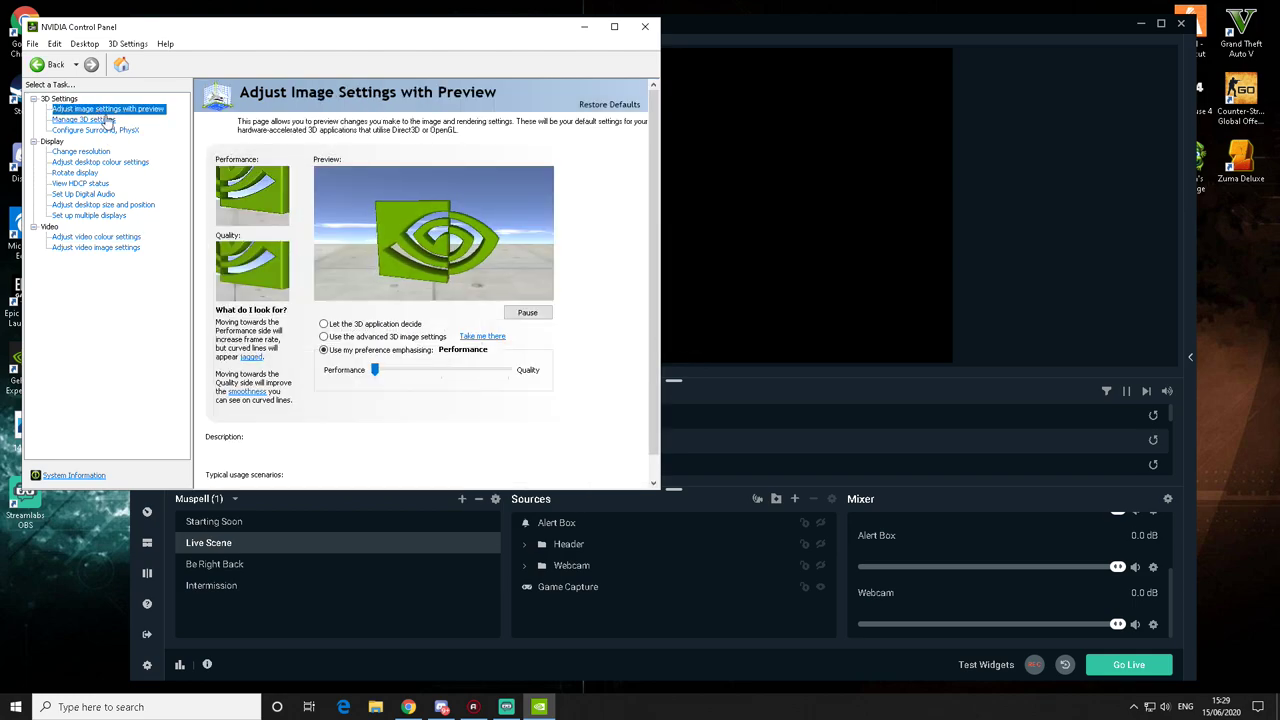
{"action": "mouse_move", "coordinate": [337, 358]}
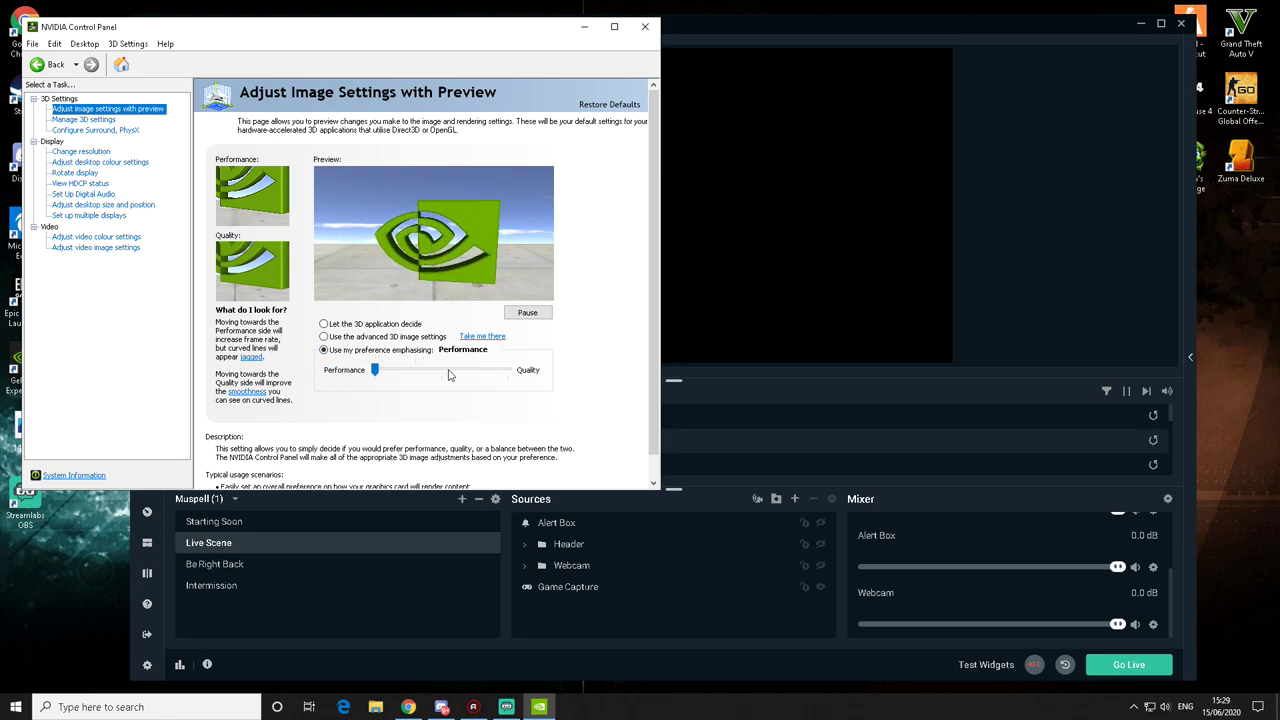
{"action": "mouse_move", "coordinate": [374, 369]}
{"action": "left_mouse_down"}
{"action": "mouse_move", "coordinate": [515, 371]}
{"action": "mouse_move", "coordinate": [374, 370]}
{"action": "left_mouse_up"}
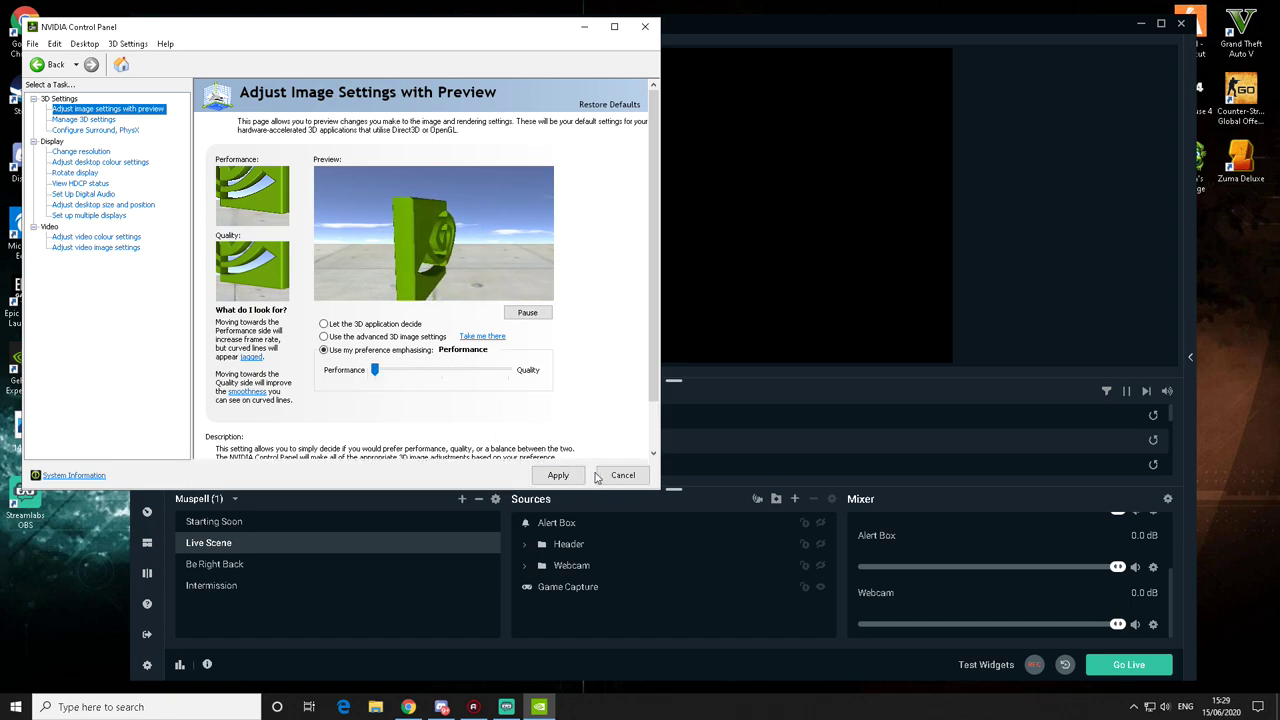
Step: Examine the global and program-specific options under Manage 3D Settings, ending on the global settings
{"action": "left_click", "coordinate": [88, 120]}
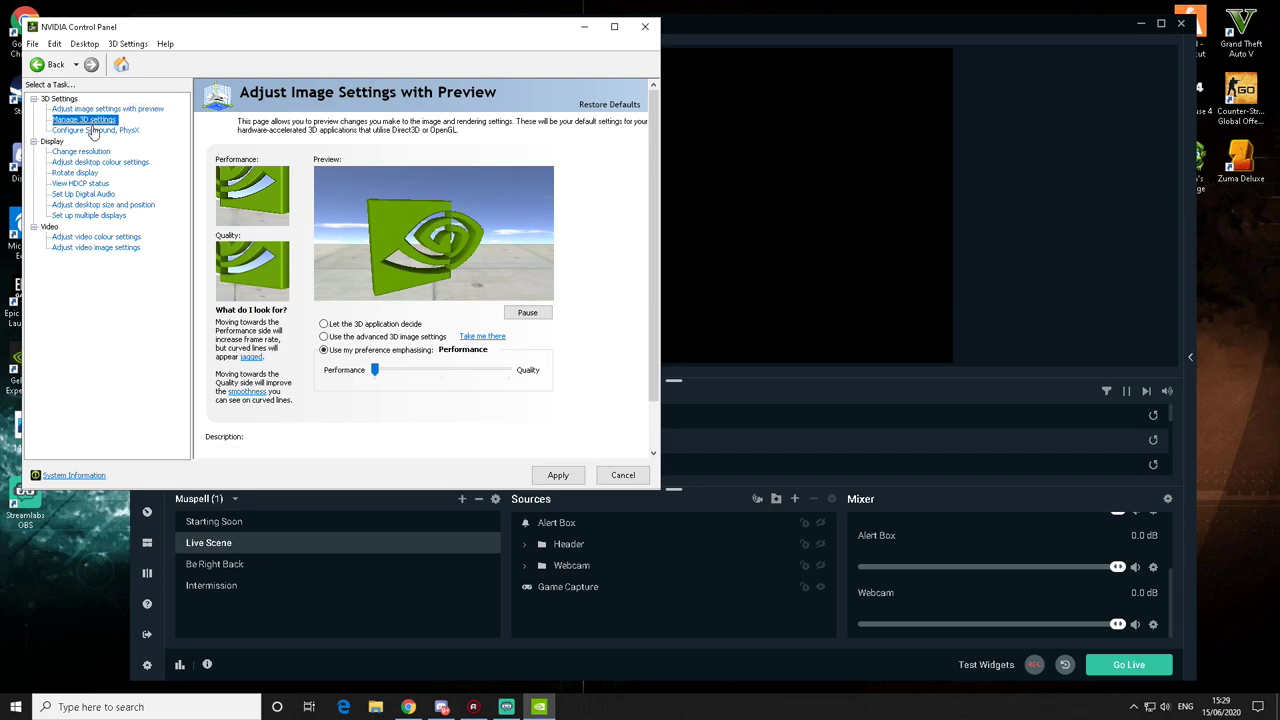
{"action": "mouse_move", "coordinate": [543, 277]}
{"action": "left_mouse_down"}
{"action": "mouse_move", "coordinate": [545, 363]}
{"action": "mouse_move", "coordinate": [540, 268]}
{"action": "left_mouse_up"}
{"action": "left_click", "coordinate": [302, 183]}
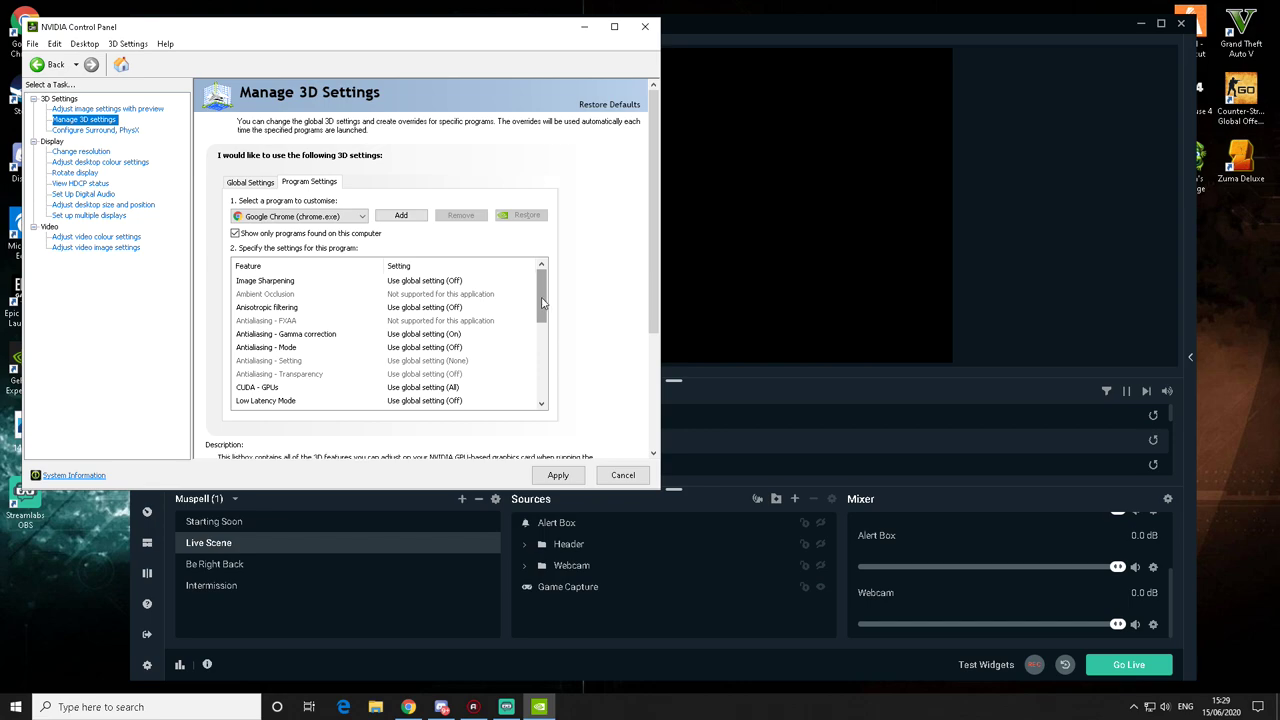
{"action": "left_click_drag", "start_coordinate": [542, 303], "coordinate": [486, 270]}
{"action": "left_click", "coordinate": [254, 186]}
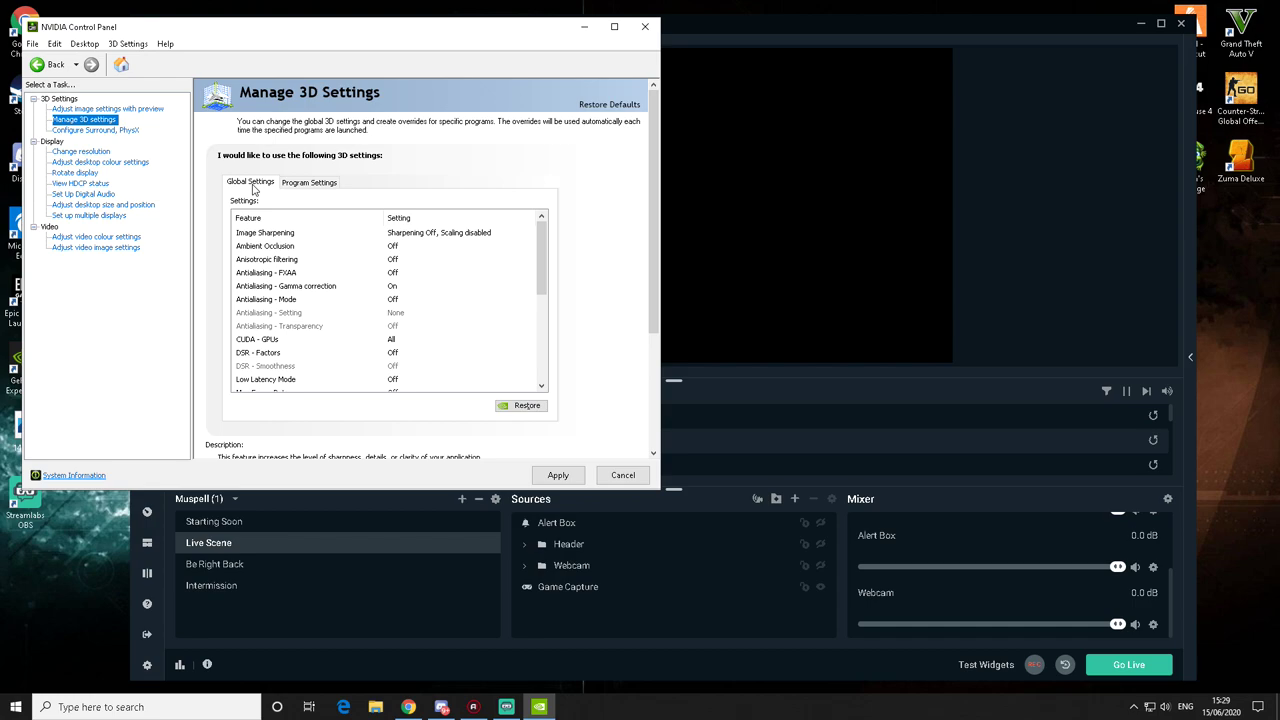
Step: View the Configure Surround, PhysX page and show the PhysX processor choices without changing them
{"action": "left_click", "coordinate": [88, 140]}
{"action": "key", "text": "Return"}
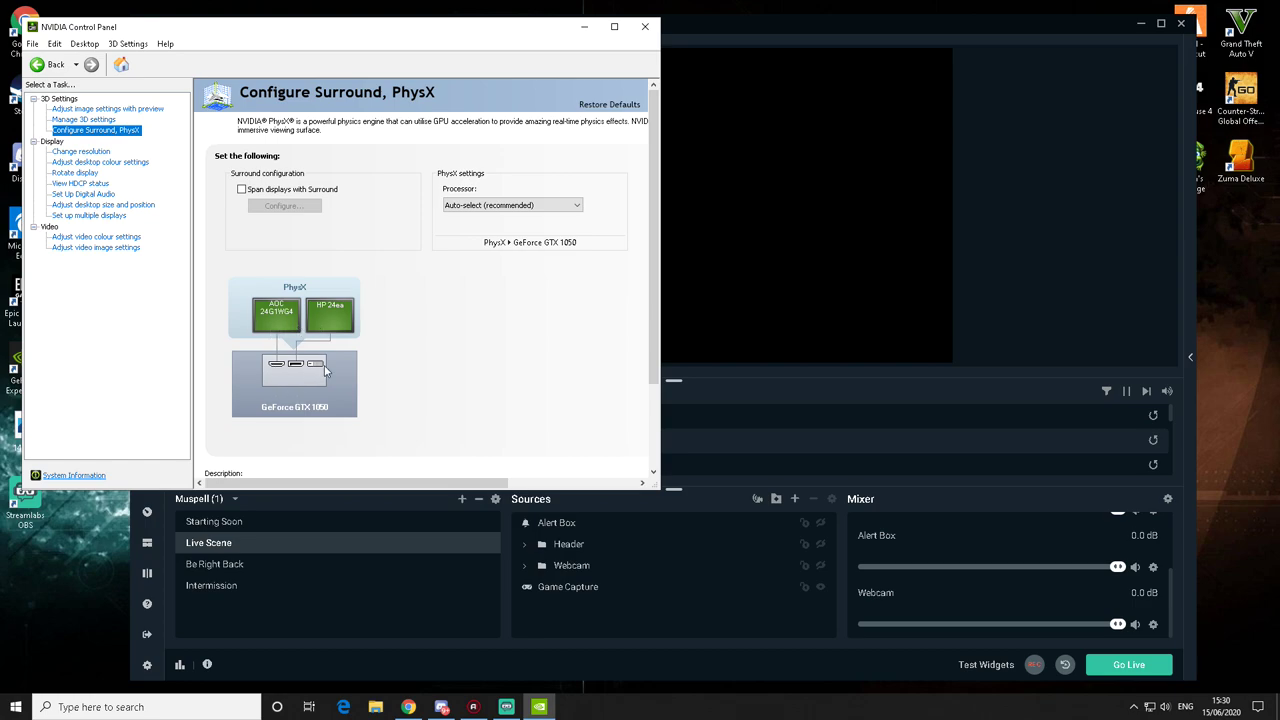
{"action": "left_click", "coordinate": [514, 205]}
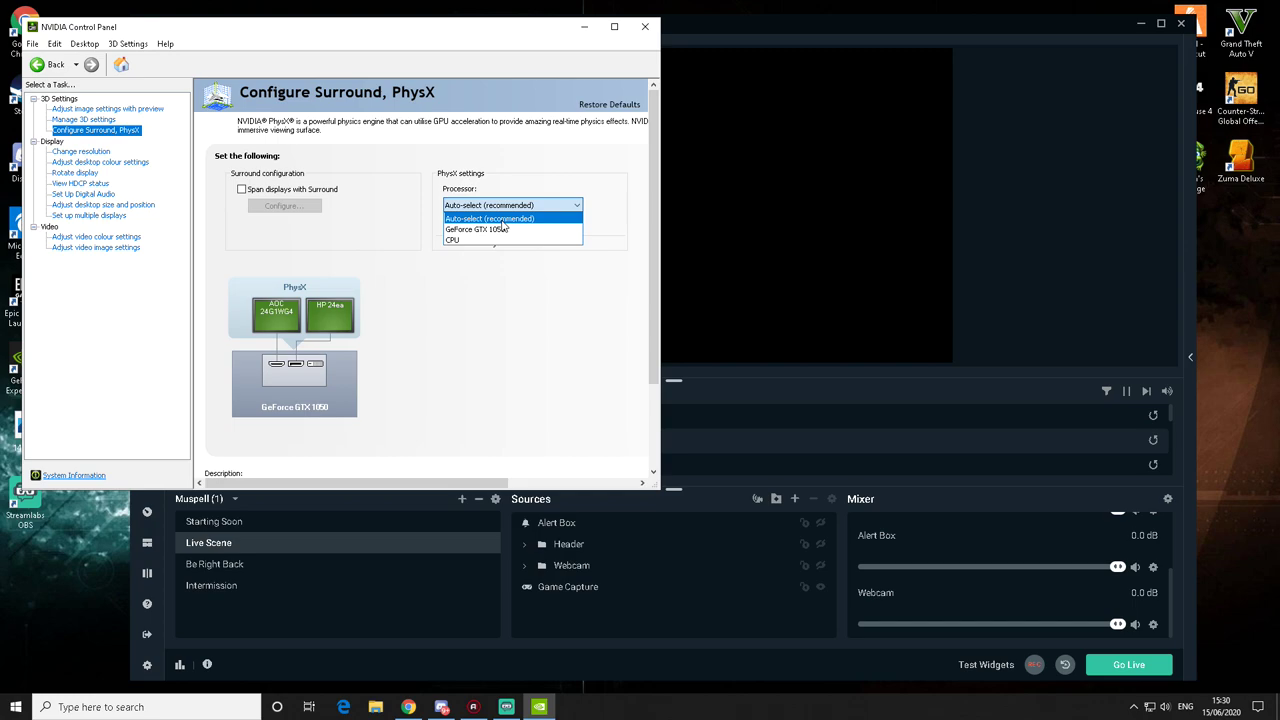
{"action": "key", "text": "Escape"}
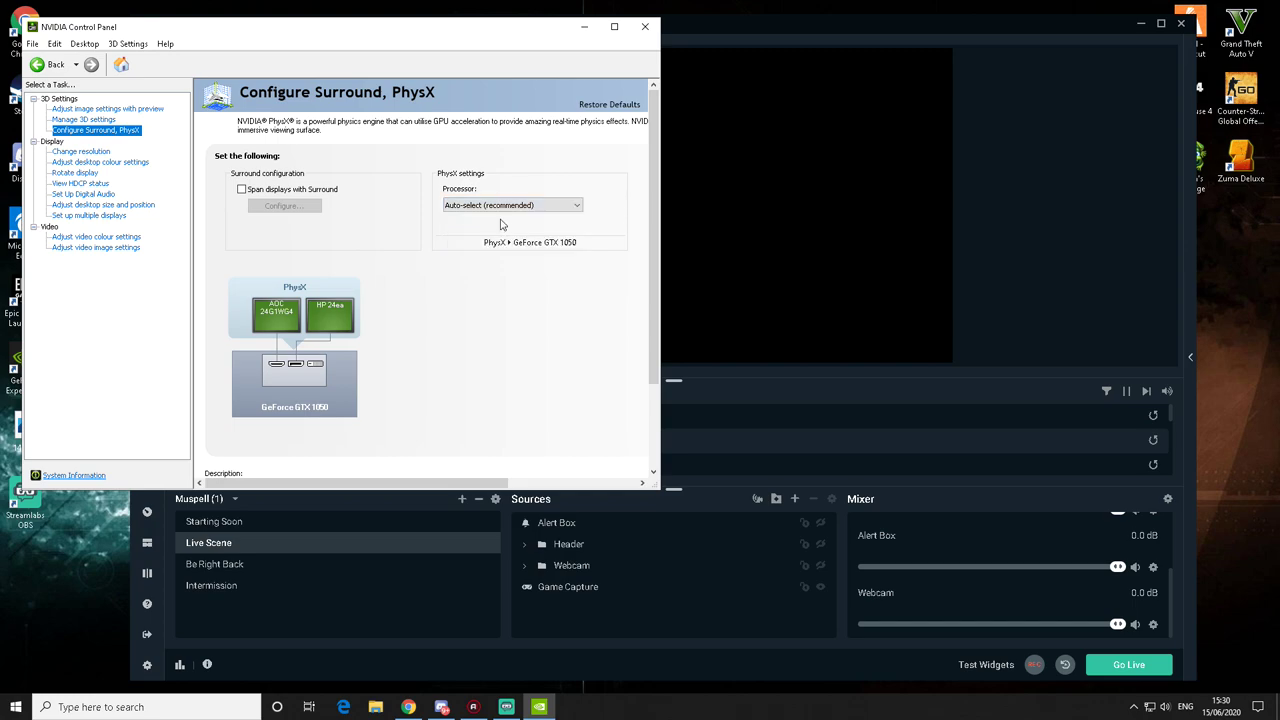
Step: Browse the resolutions and refresh rates offered for the AOC 24G1WG4 display on the Change Resolution page
{"action": "left_click", "coordinate": [81, 151]}
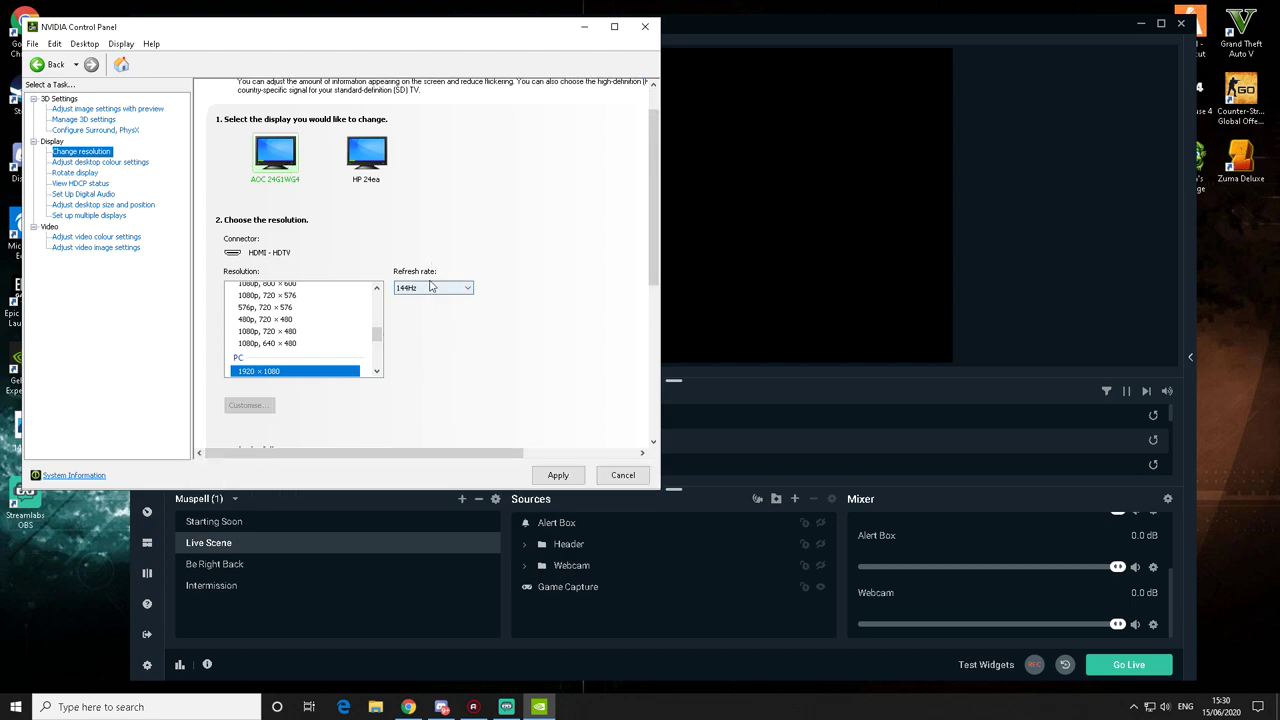
{"action": "left_click_drag", "start_coordinate": [377, 335], "coordinate": [377, 296]}
{"action": "left_click", "coordinate": [289, 301]}
{"action": "left_click", "coordinate": [410, 289]}
{"action": "left_click", "coordinate": [418, 290]}
{"action": "left_click_drag", "start_coordinate": [377, 300], "coordinate": [379, 345]}
{"action": "left_click", "coordinate": [281, 346]}
{"action": "left_click", "coordinate": [438, 290]}
{"action": "left_click", "coordinate": [438, 291]}
Step: Select the HP 24ea display and show its refresh rate choices, keeping 60Hz
{"action": "left_click", "coordinate": [378, 160]}
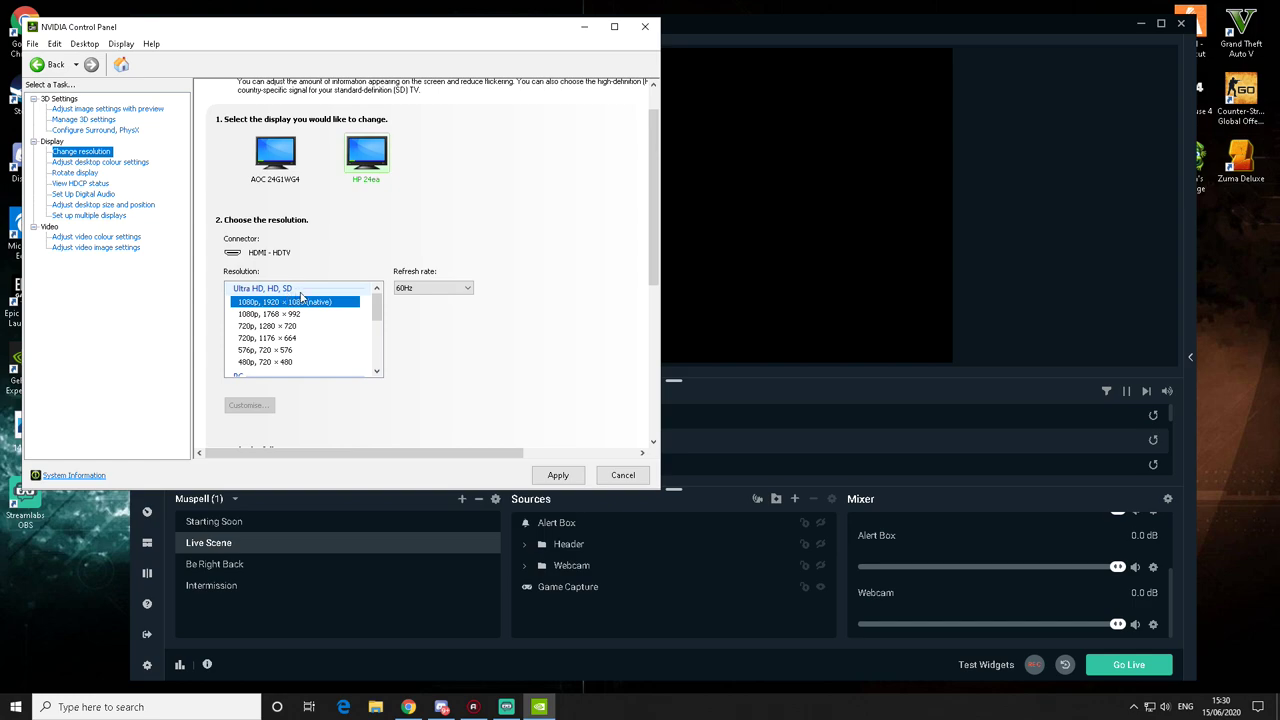
{"action": "left_click", "coordinate": [433, 288]}
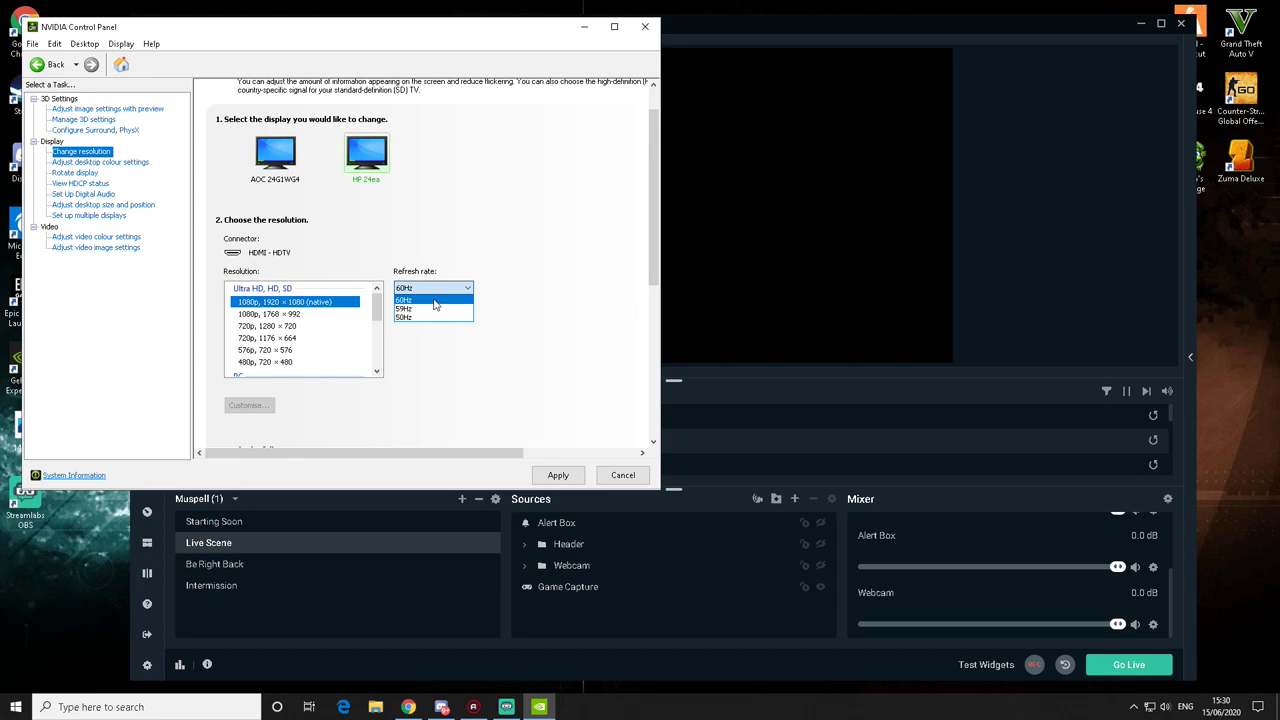
{"action": "left_click", "coordinate": [435, 300]}
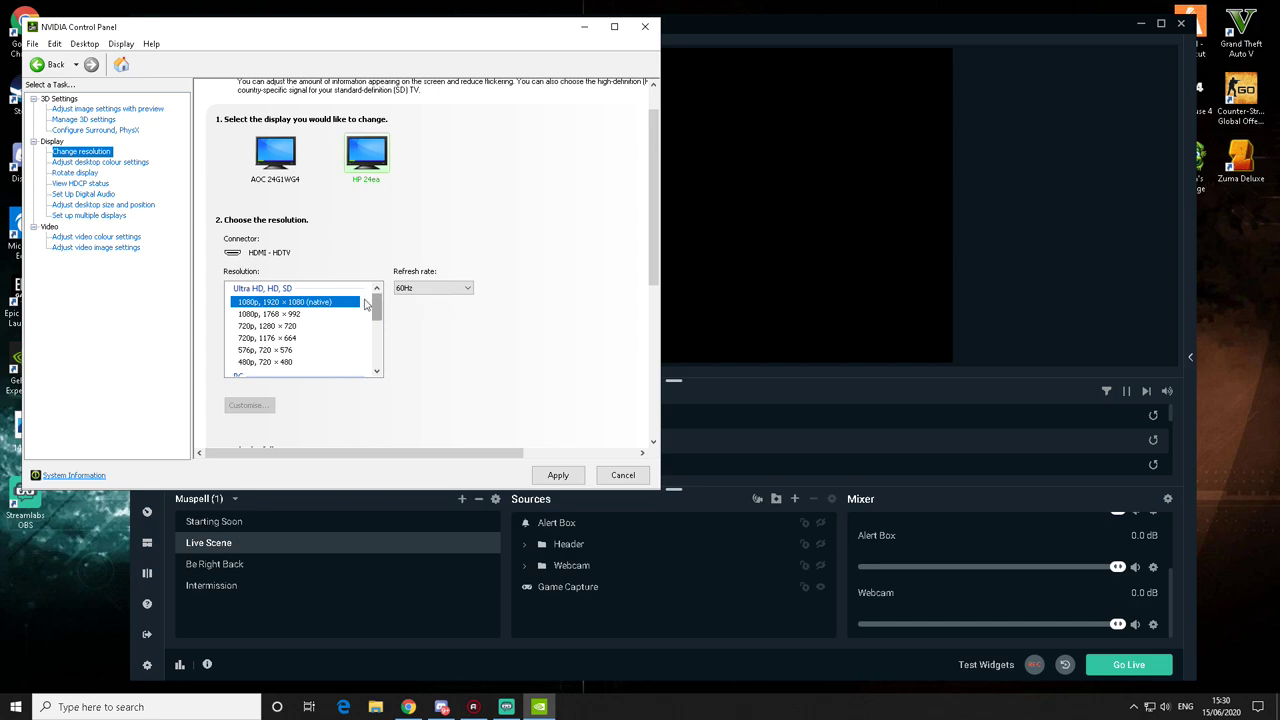
Step: Examine the desktop colour settings for the AOC 24G1WG4 display
{"action": "left_click", "coordinate": [114, 167]}
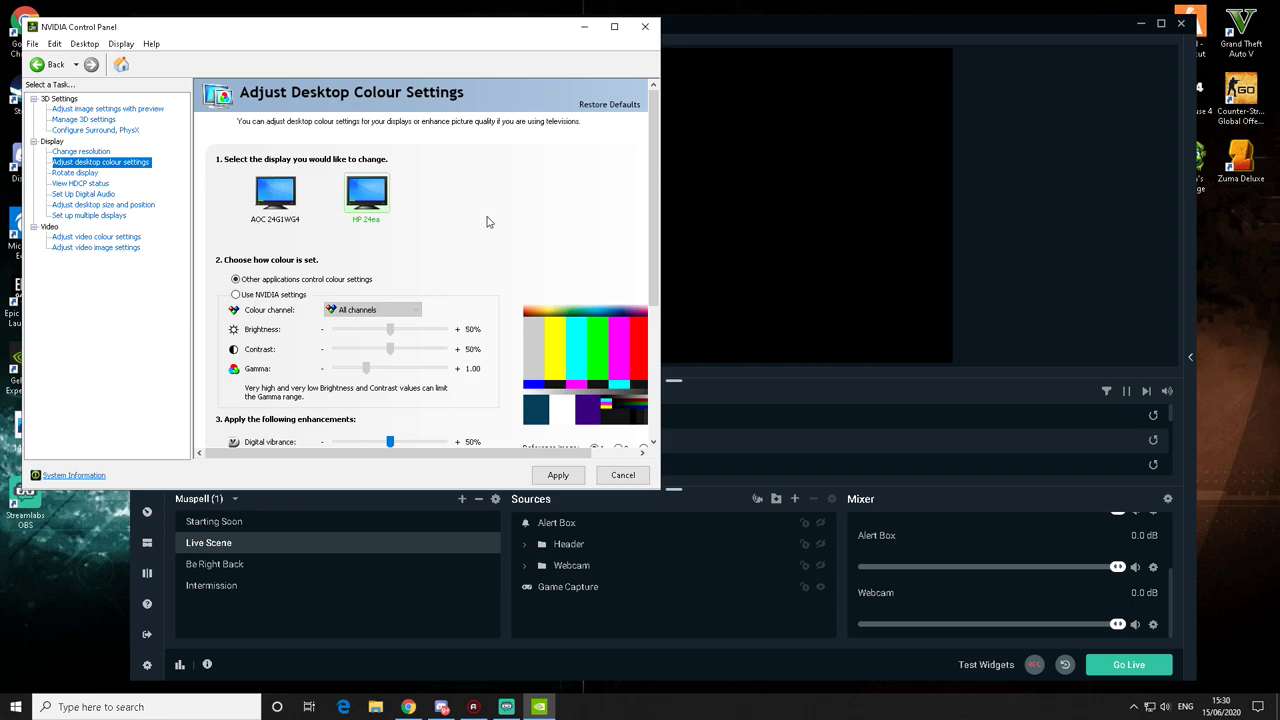
{"action": "left_click", "coordinate": [284, 197]}
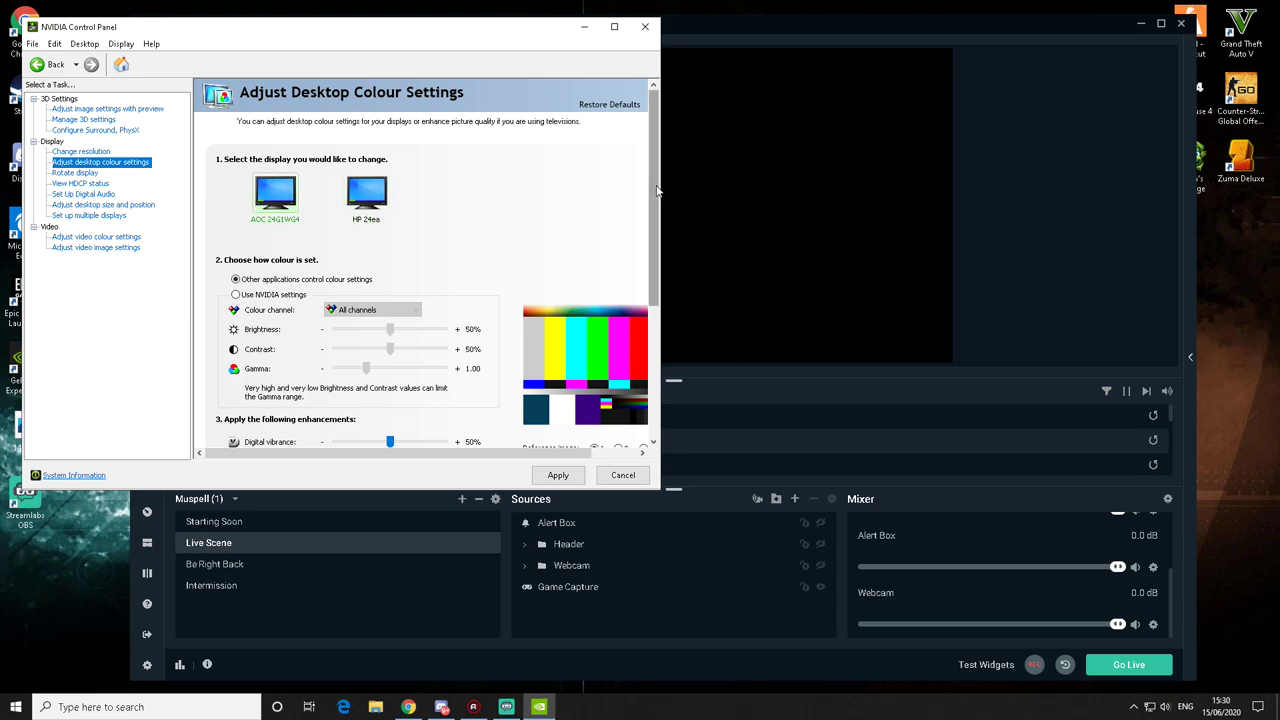
{"action": "left_click_drag", "start_coordinate": [657, 190], "coordinate": [637, 323]}
{"action": "scroll", "coordinate": [634, 331], "scroll_direction": "up", "scroll_amount": 5}
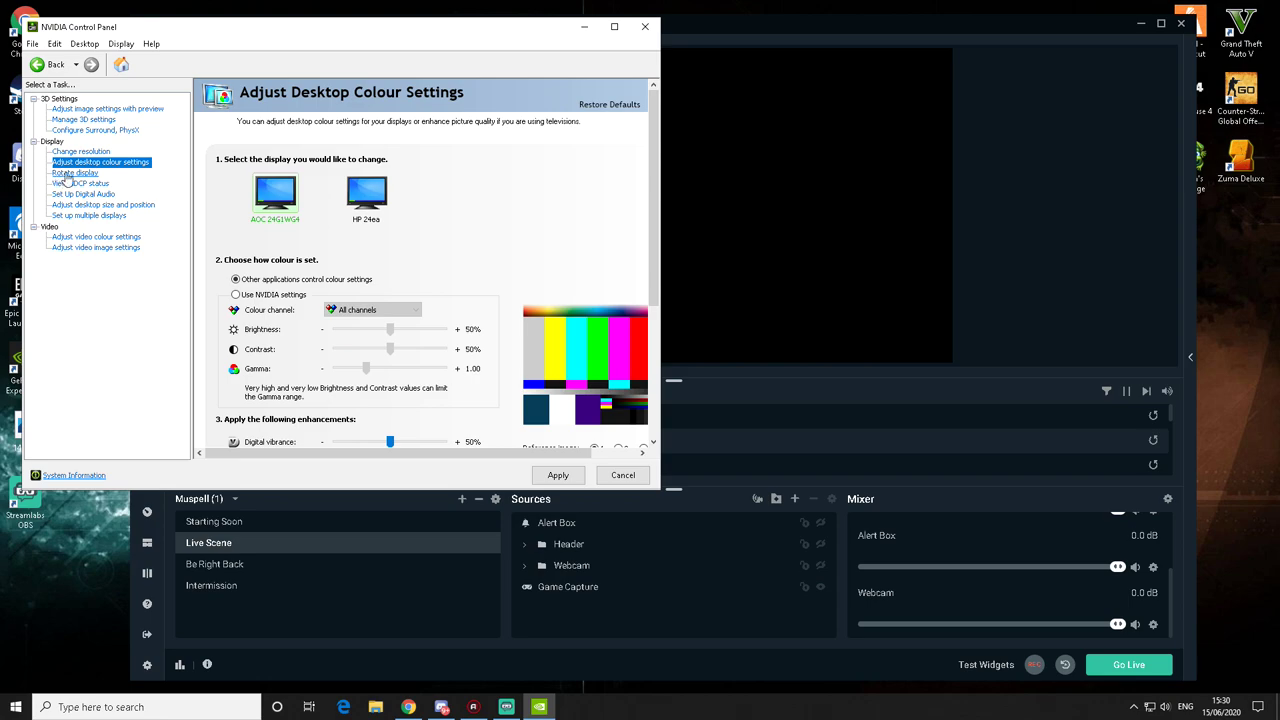
Step: View the Rotate Display and HDCP status pages, and apply the pending changes to reach the Set Up Digital Audio page
{"action": "left_click", "coordinate": [62, 174]}
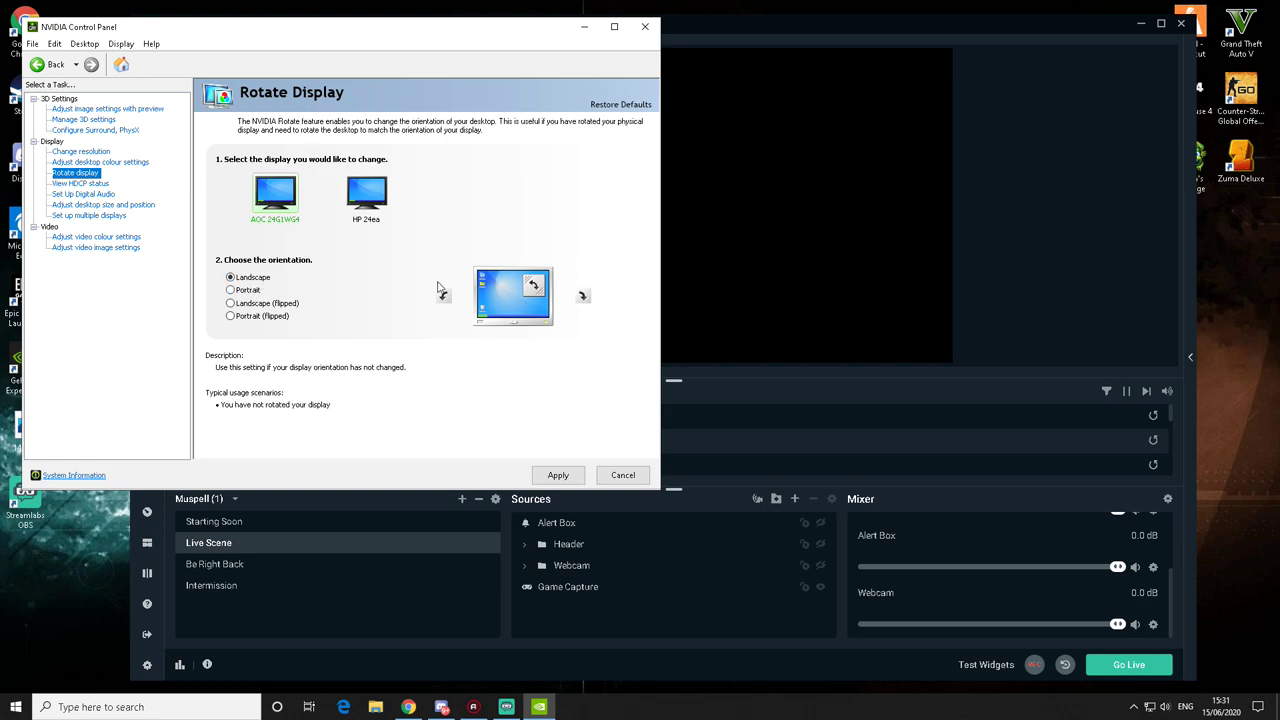
{"action": "left_click", "coordinate": [85, 183]}
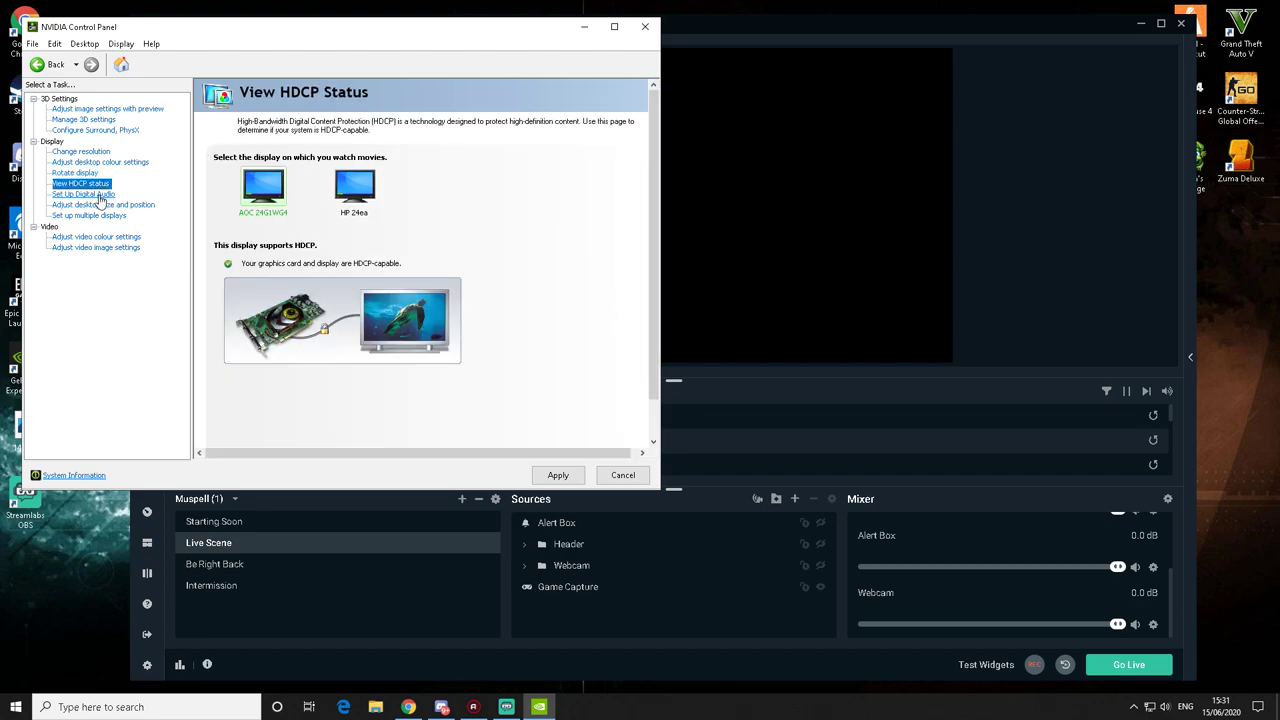
{"action": "left_click", "coordinate": [99, 196]}
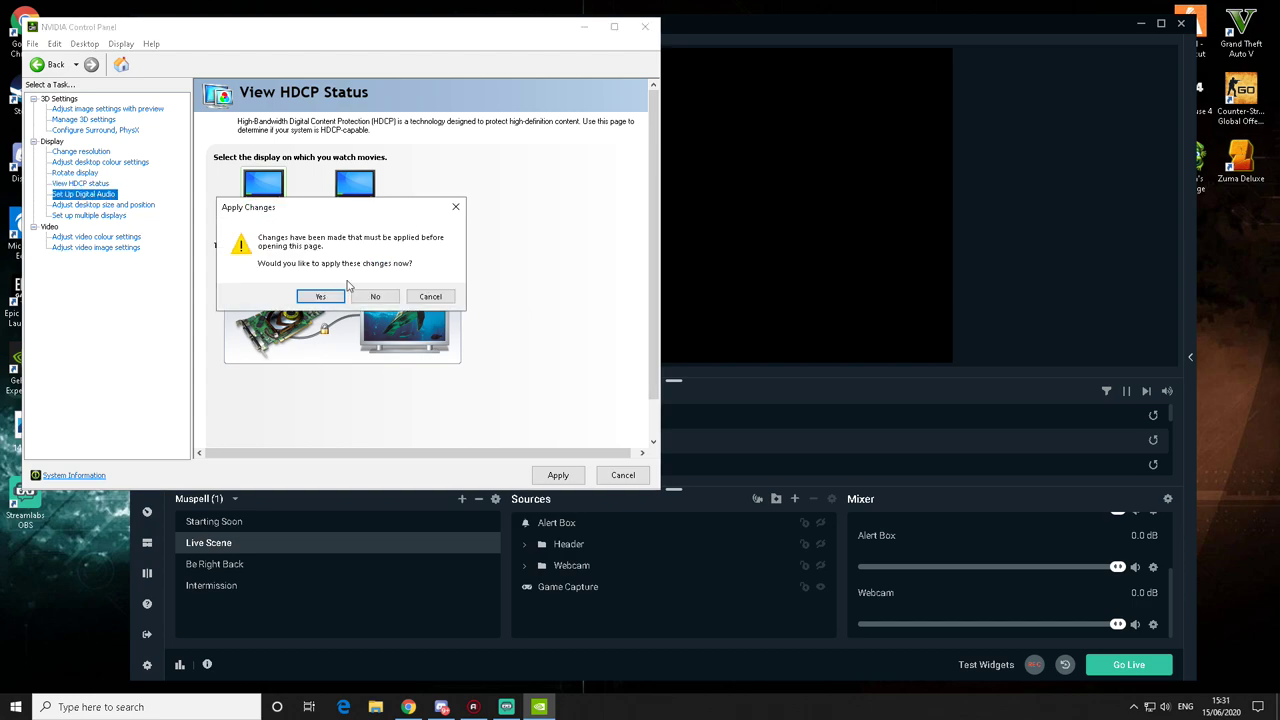
{"action": "left_click", "coordinate": [320, 295]}
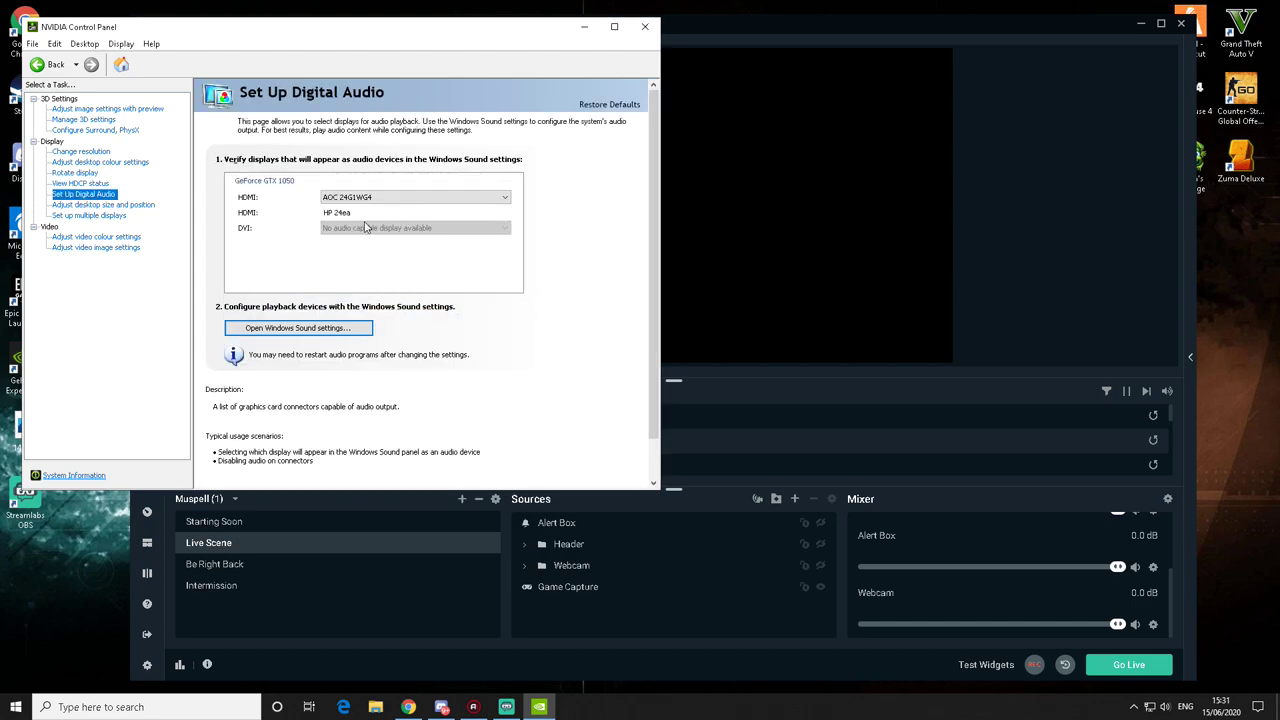
Step: Show the AOC 24G1WG4 scaling options in a maximised window, browsing preview resolutions and refresh rates while keeping 1920 x 1080
{"action": "left_click", "coordinate": [103, 204]}
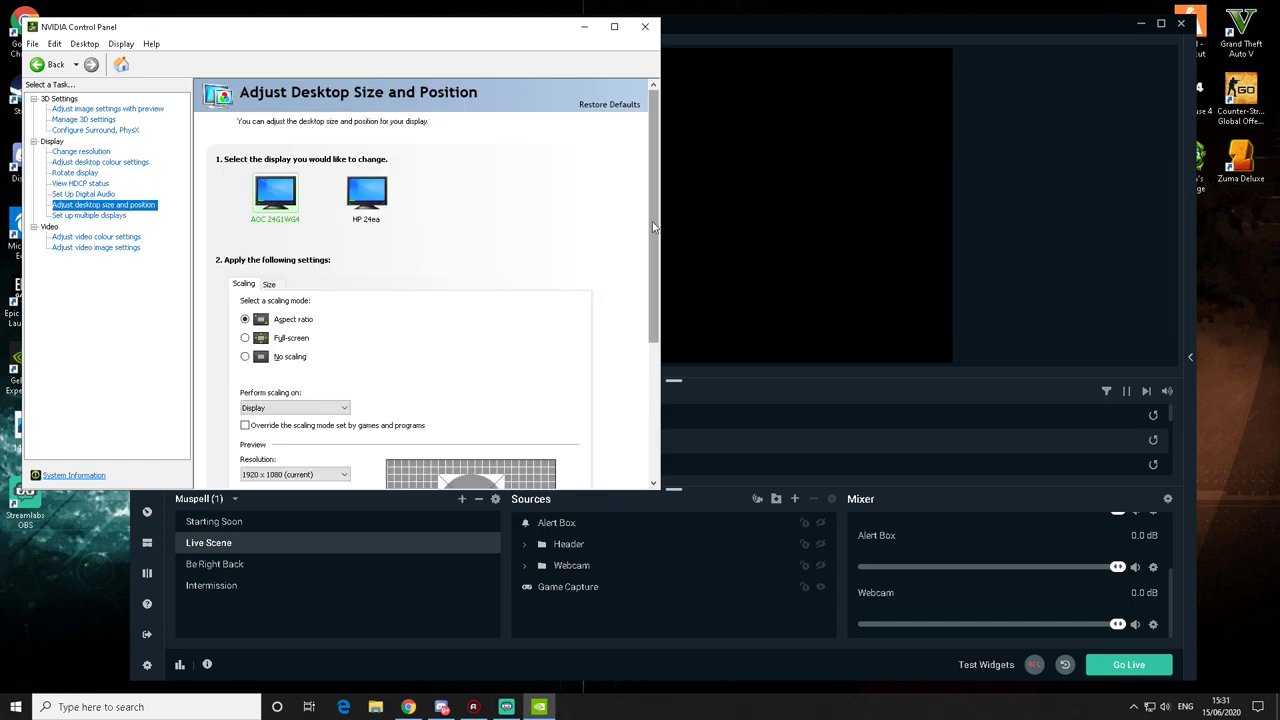
{"action": "scroll", "coordinate": [648, 230], "scroll_direction": "down", "scroll_amount": 2}
{"action": "left_click", "coordinate": [614, 27]}
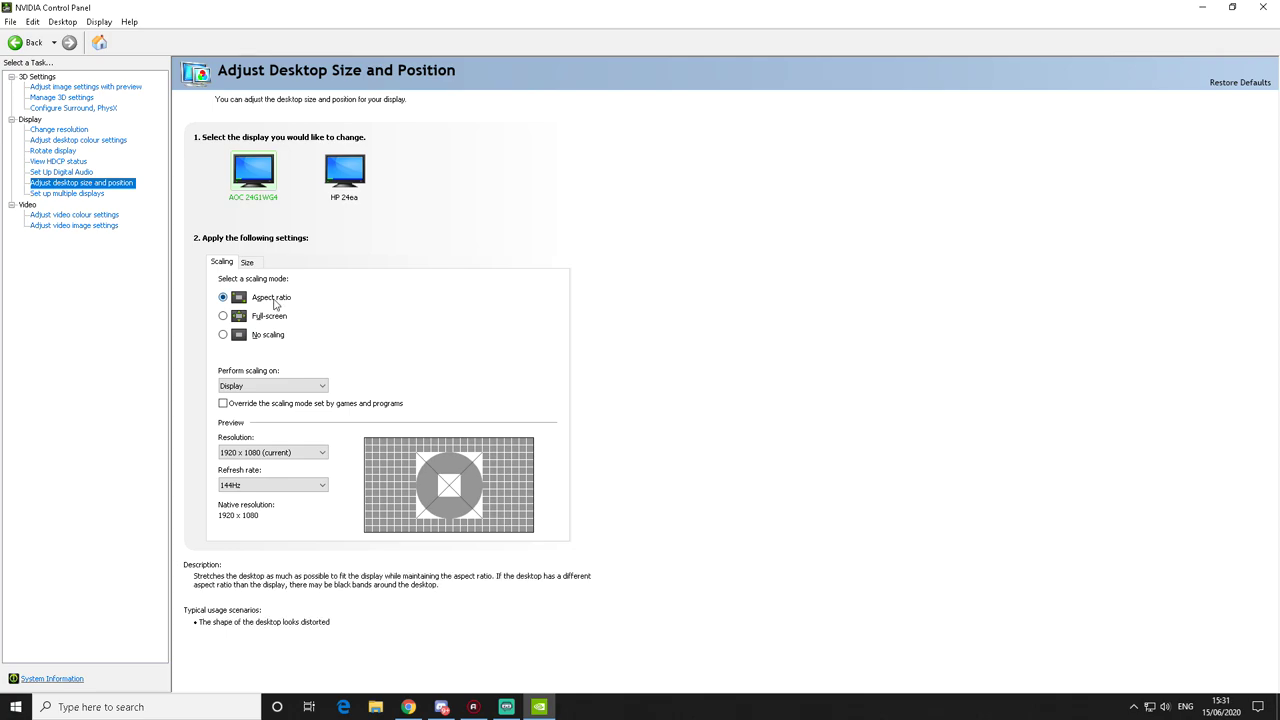
{"action": "left_click", "coordinate": [260, 453]}
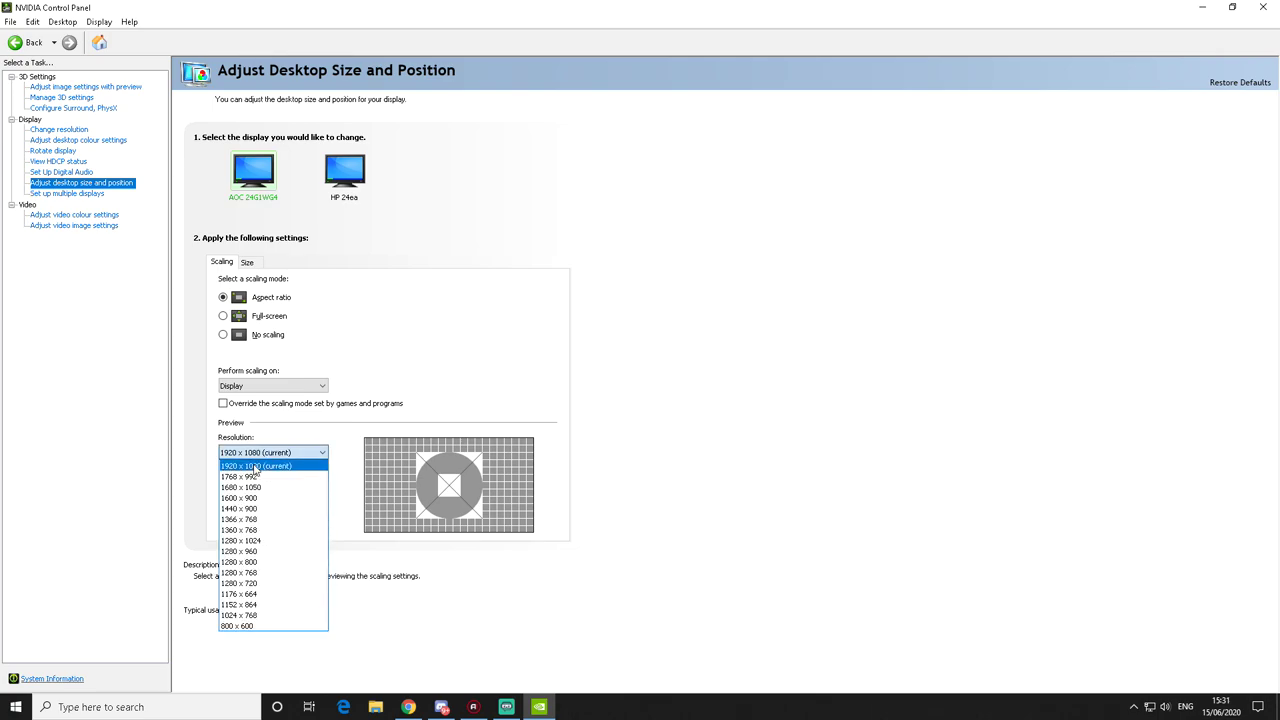
{"action": "left_click", "coordinate": [258, 467]}
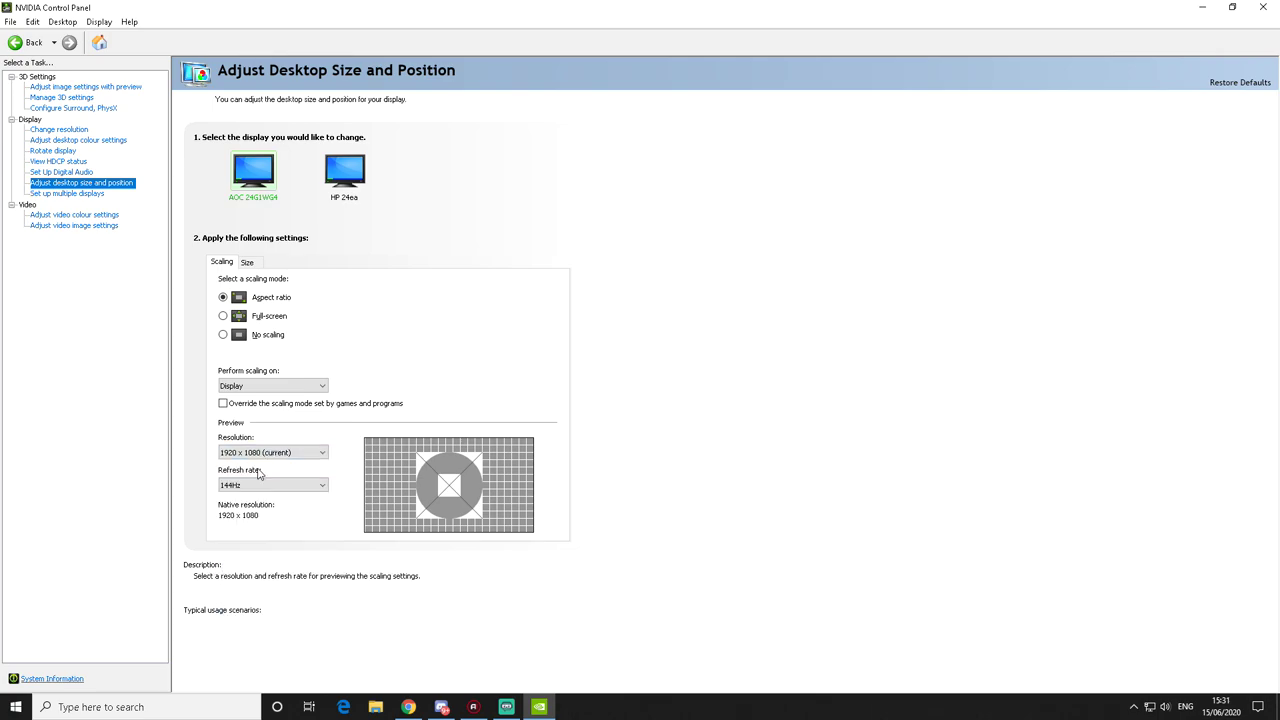
{"action": "left_click", "coordinate": [251, 486]}
{"action": "left_click", "coordinate": [251, 488]}
Step: Select the HP 24ea display on the Adjust Desktop Size and Position page and check its preview refresh rate choices
{"action": "left_click", "coordinate": [324, 215]}
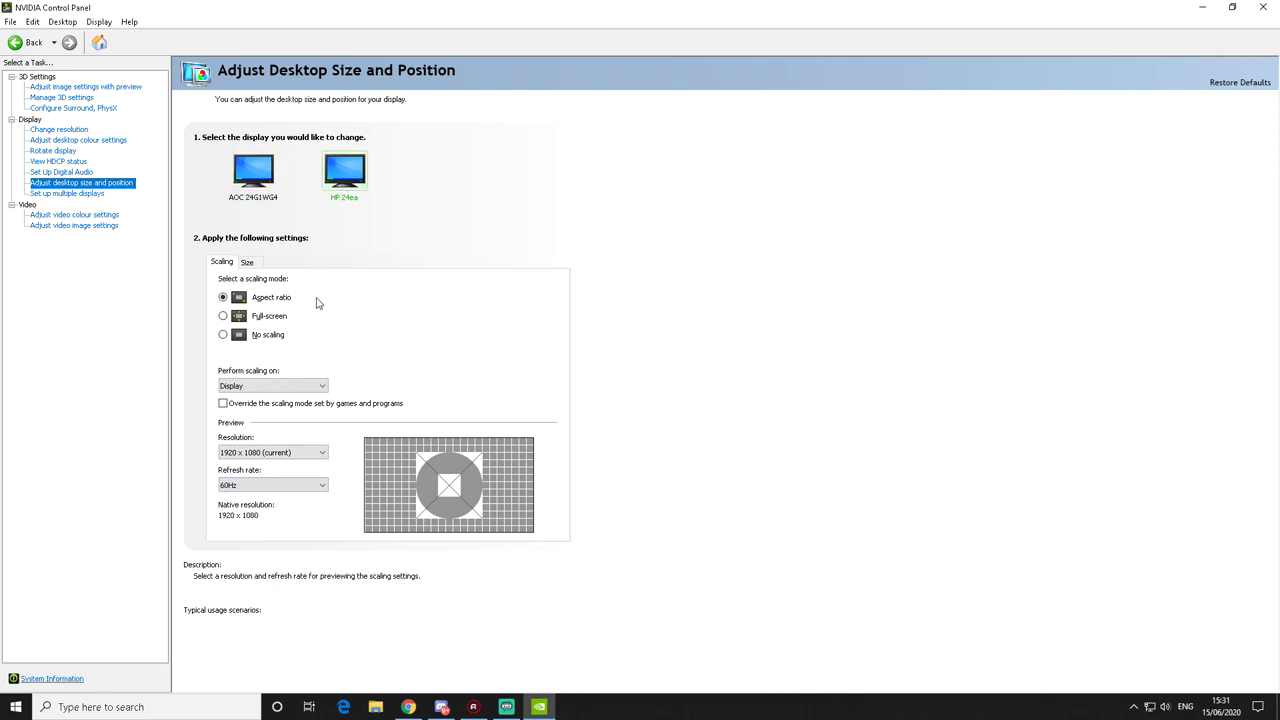
{"action": "left_click", "coordinate": [277, 486]}
{"action": "left_click", "coordinate": [277, 490]}
{"action": "left_click", "coordinate": [277, 486]}
{"action": "left_click", "coordinate": [277, 488]}
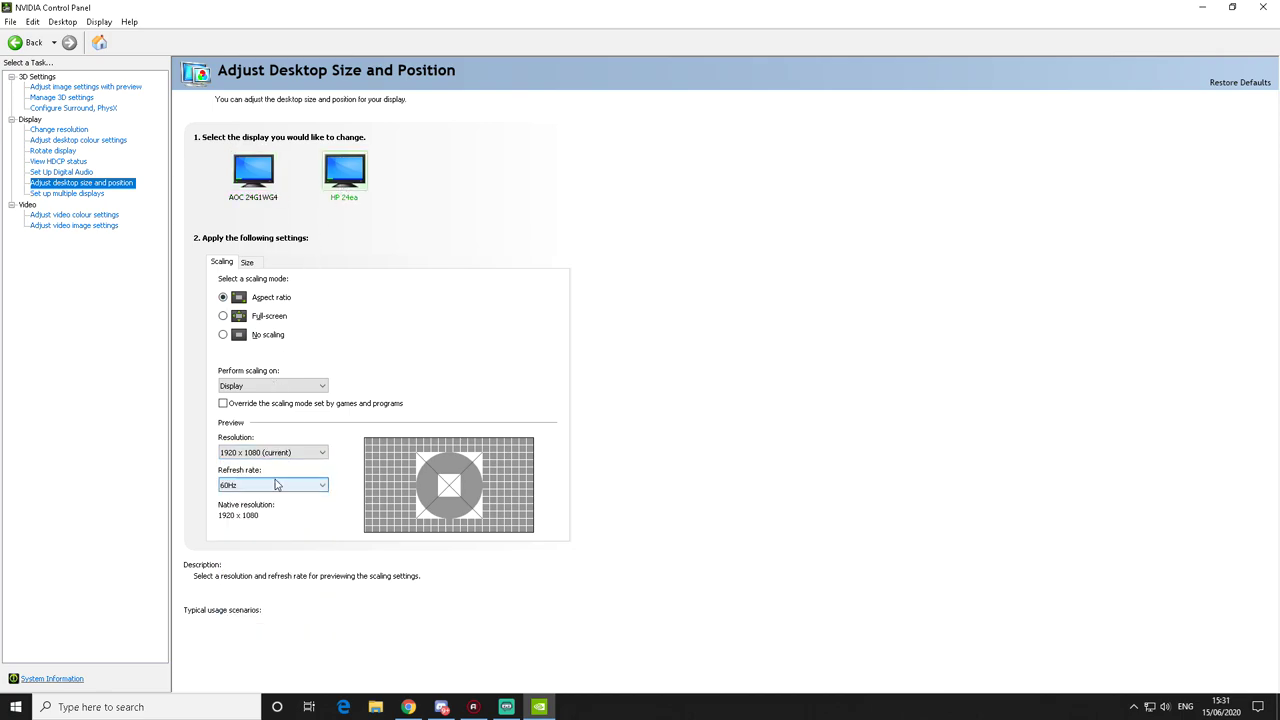
{"action": "left_click", "coordinate": [268, 492]}
{"action": "left_click", "coordinate": [267, 491]}
Step: Try adjusting display 2 on the Set Up Multiple Displays page, and decline to keep the changed desktop configuration
{"action": "left_click", "coordinate": [58, 195]}
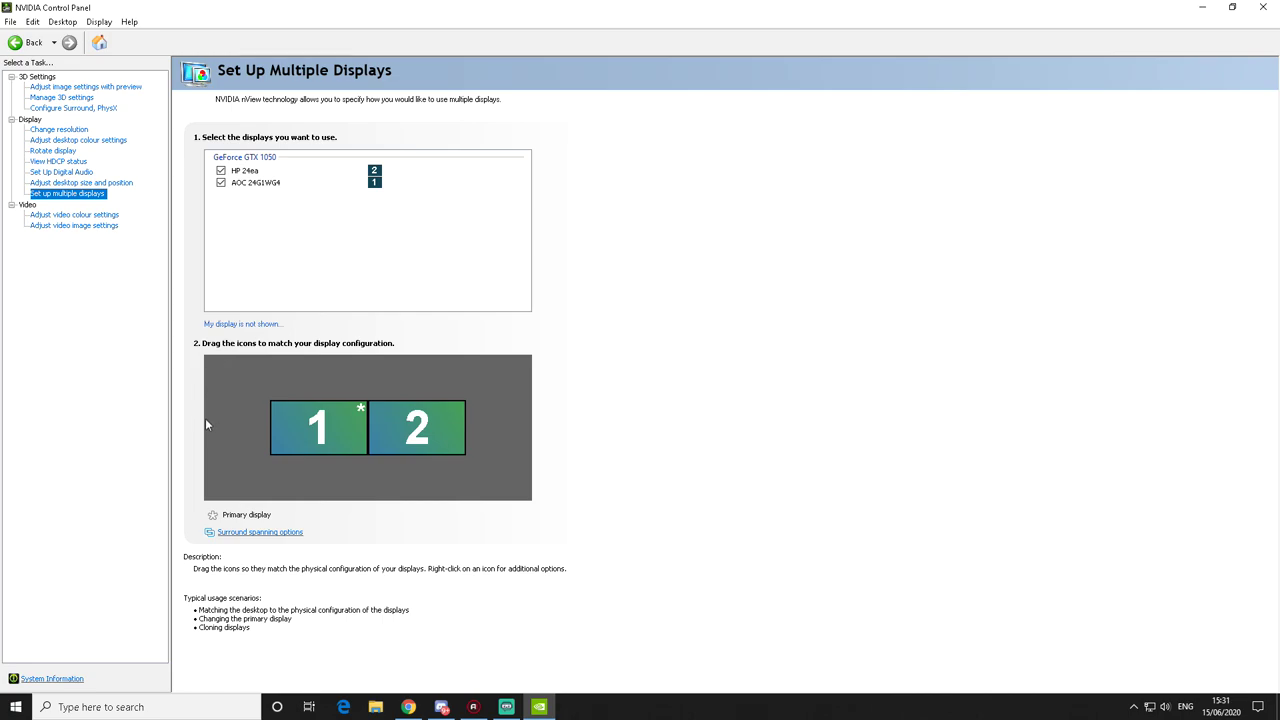
{"action": "mouse_move", "coordinate": [408, 438]}
{"action": "left_mouse_down"}
{"action": "mouse_move", "coordinate": [311, 373]}
{"action": "mouse_move", "coordinate": [242, 433]}
{"action": "mouse_move", "coordinate": [411, 438]}
{"action": "left_mouse_up"}
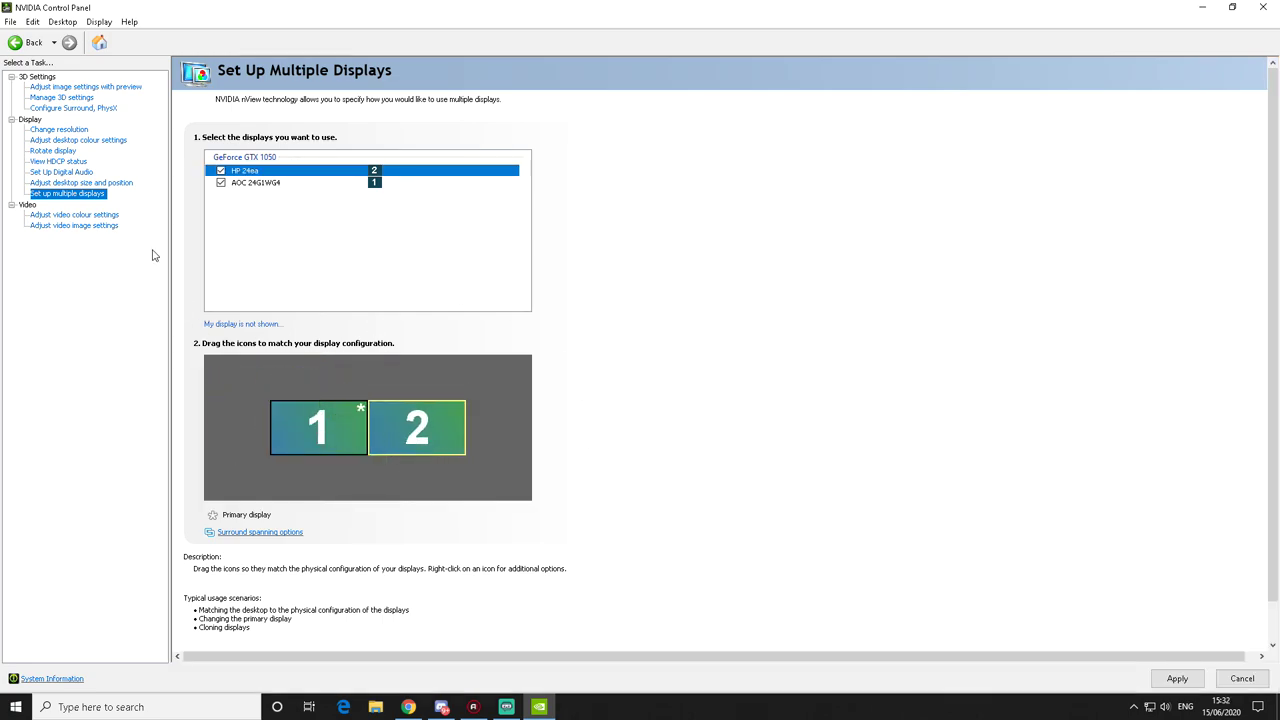
{"action": "left_click", "coordinate": [80, 215]}
{"action": "left_click", "coordinate": [632, 389]}
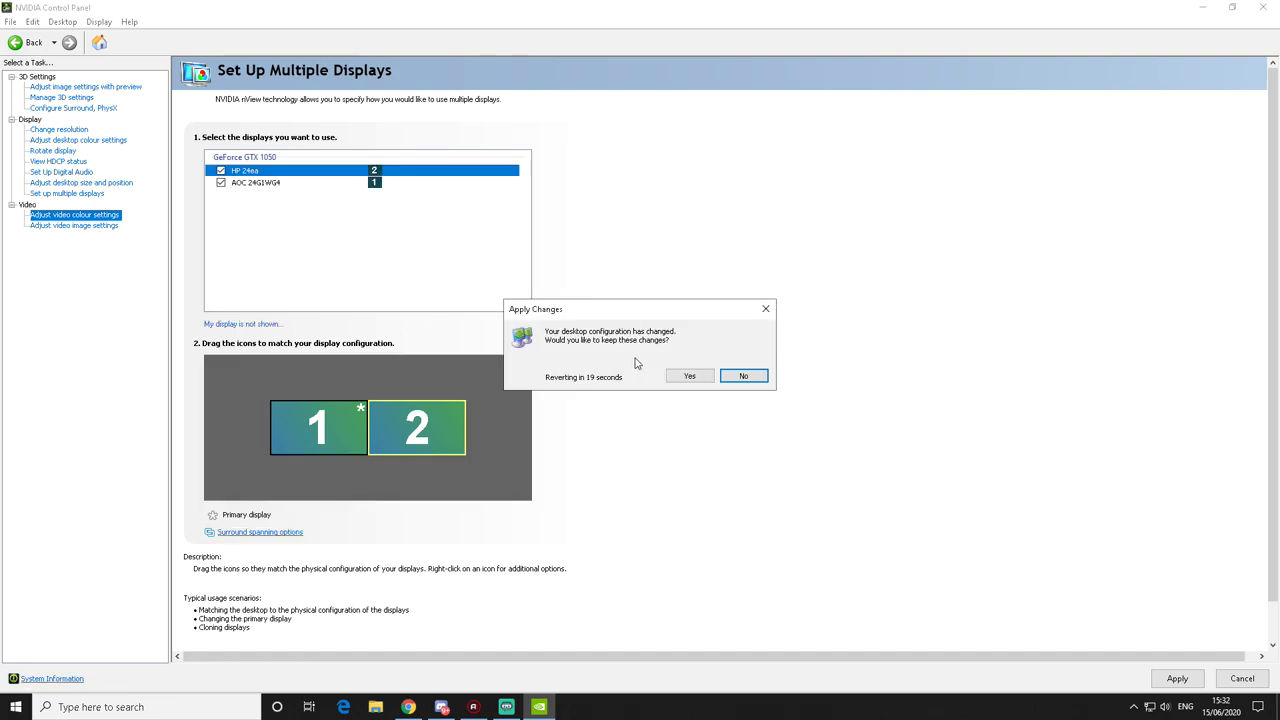
{"action": "left_click", "coordinate": [738, 379]}
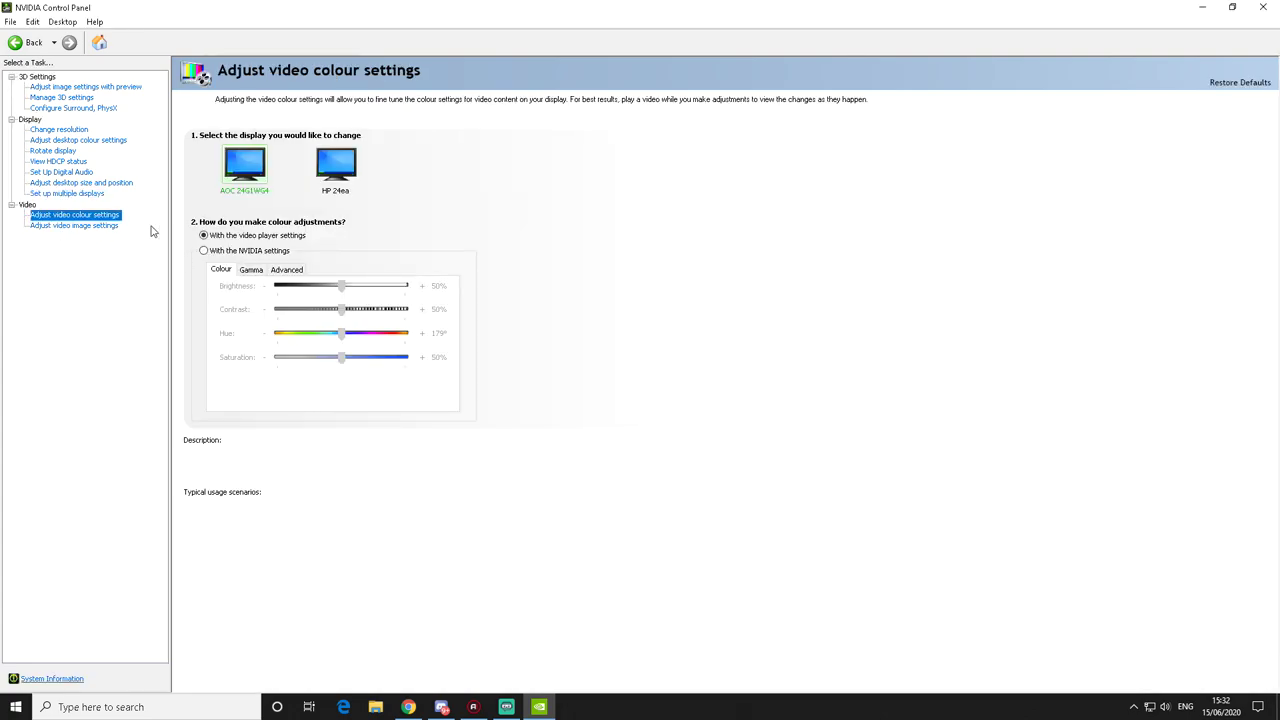
Step: Revisit the Set Up Multiple Displays page and return to view the video colour settings
{"action": "left_click", "coordinate": [67, 193]}
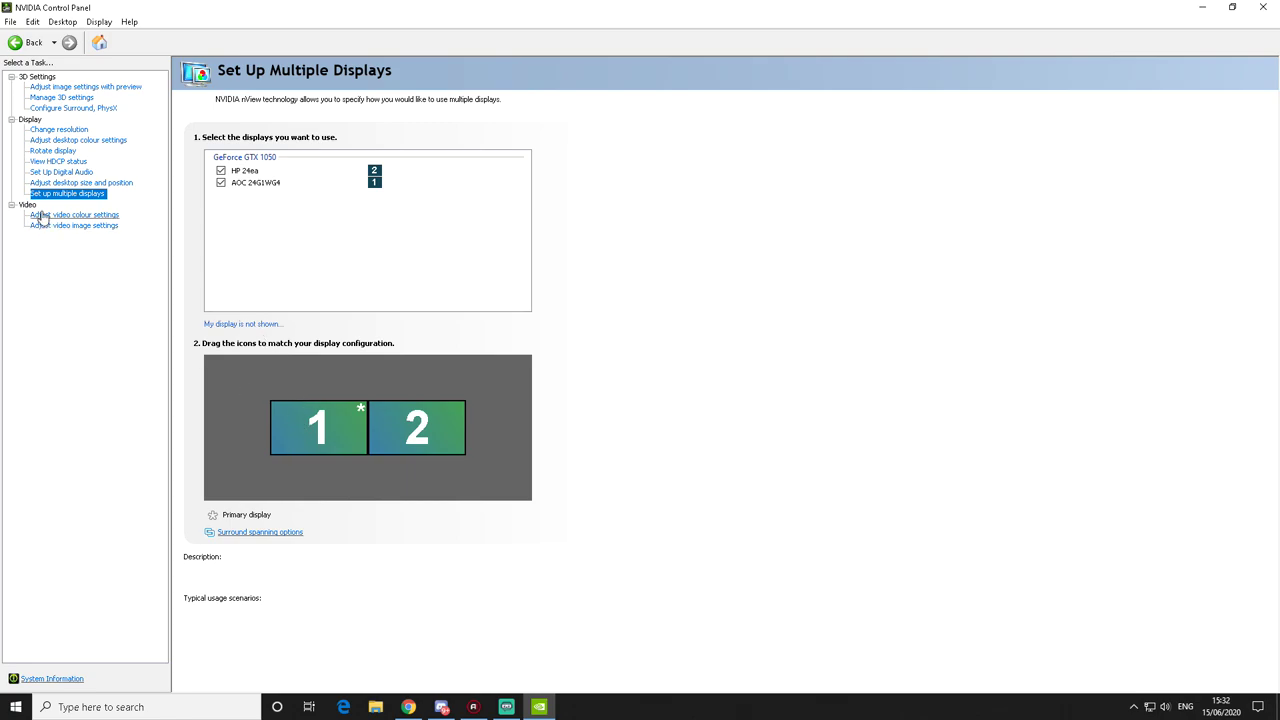
{"action": "left_click", "coordinate": [42, 216]}
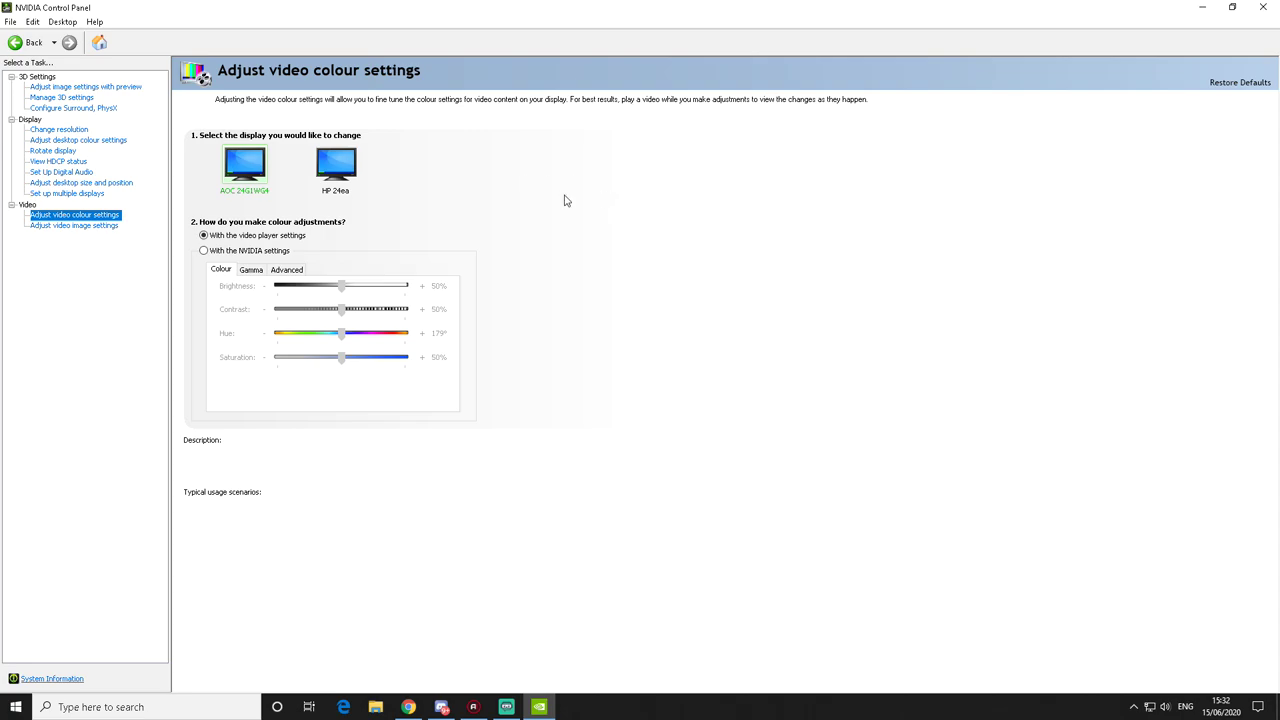
{"action": "left_click", "coordinate": [116, 217]}
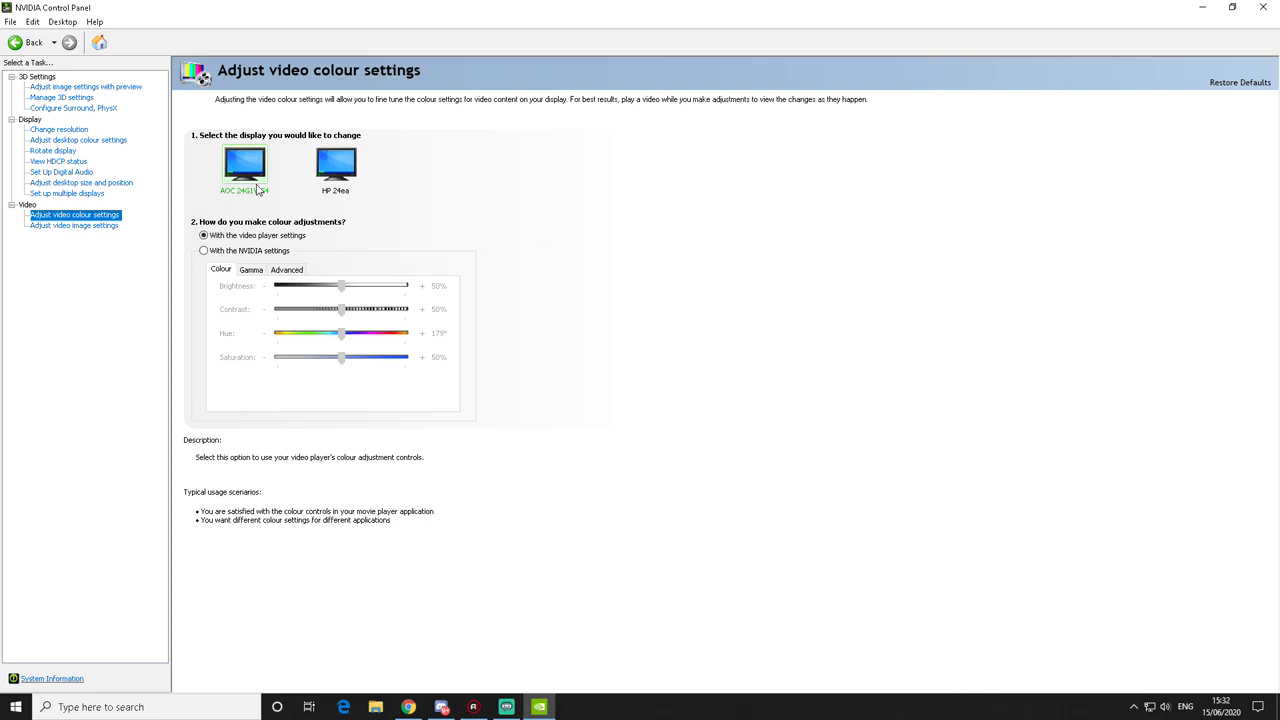
Step: Try the NVIDIA colour adjustments on the AOC 24G1WG4, restore the video player settings, and select the HP 24ea display
{"action": "left_click", "coordinate": [206, 251]}
{"action": "mouse_move", "coordinate": [343, 288]}
{"action": "left_mouse_down"}
{"action": "mouse_move", "coordinate": [400, 293]}
{"action": "mouse_move", "coordinate": [342, 290]}
{"action": "left_mouse_up"}
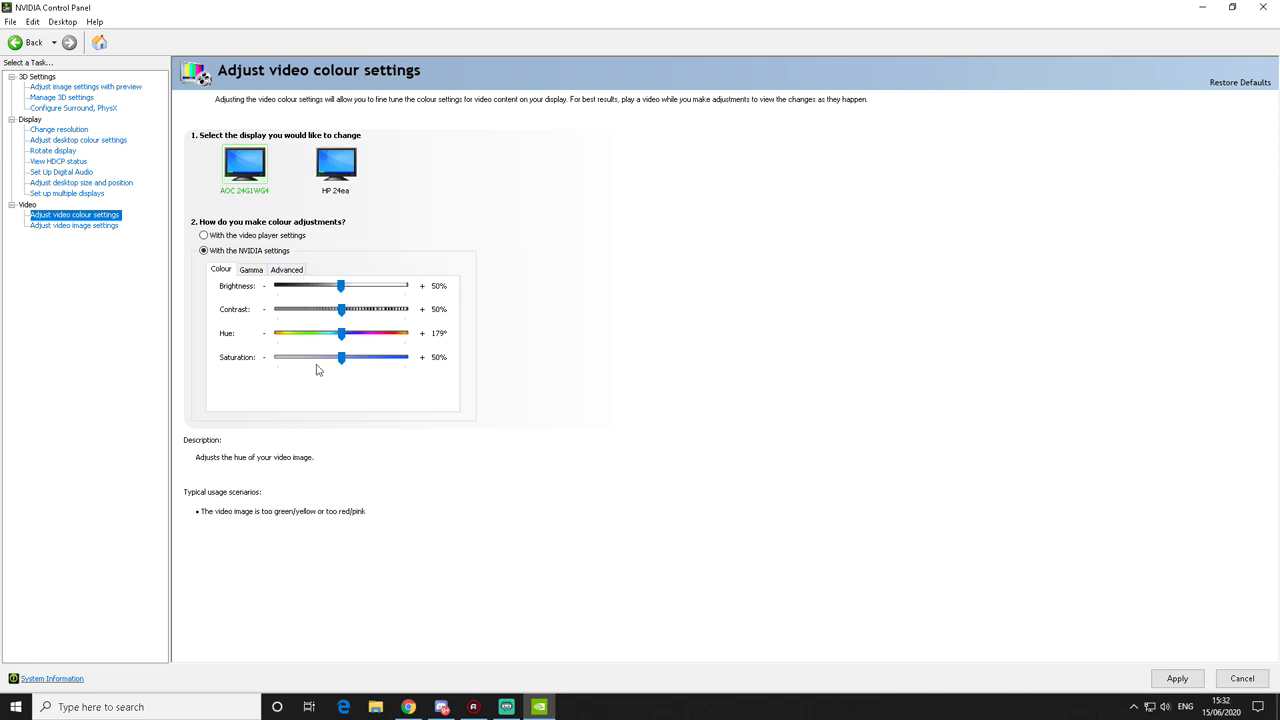
{"action": "left_click", "coordinate": [246, 237]}
{"action": "left_click", "coordinate": [340, 180]}
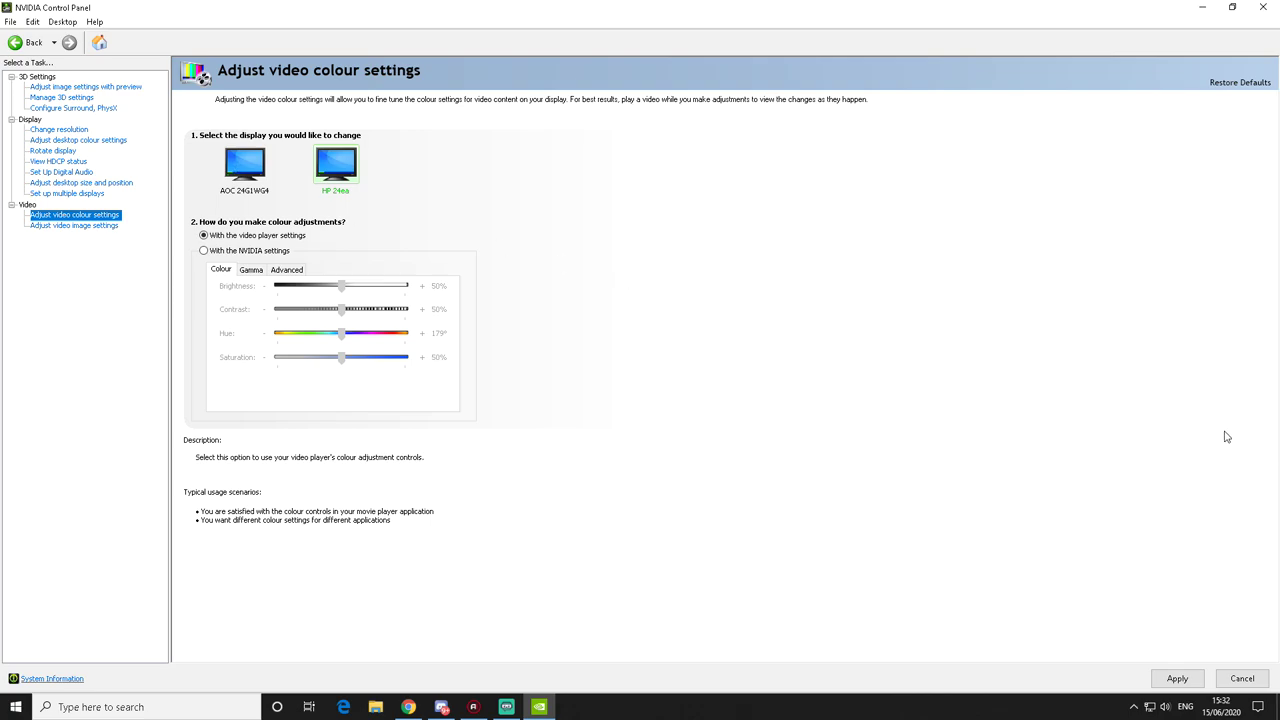
{"action": "key", "text": "alt+Tab"}
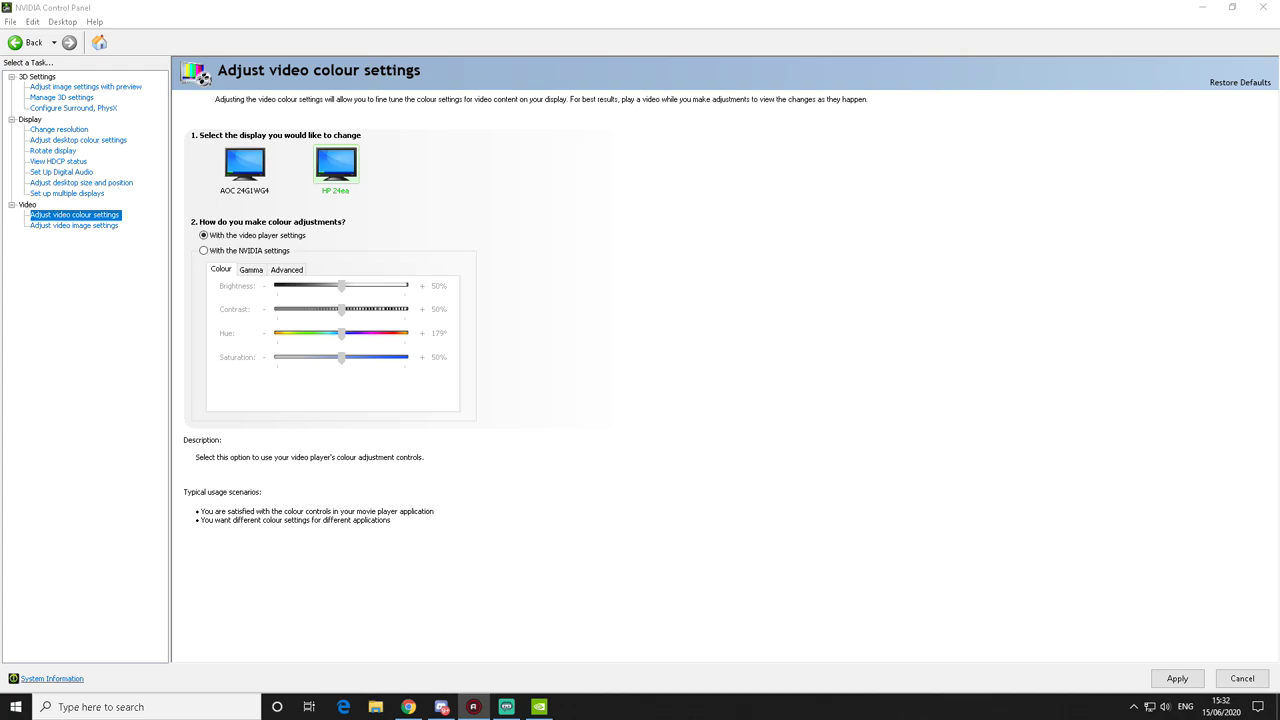
{"action": "left_click", "coordinate": [988, 320]}
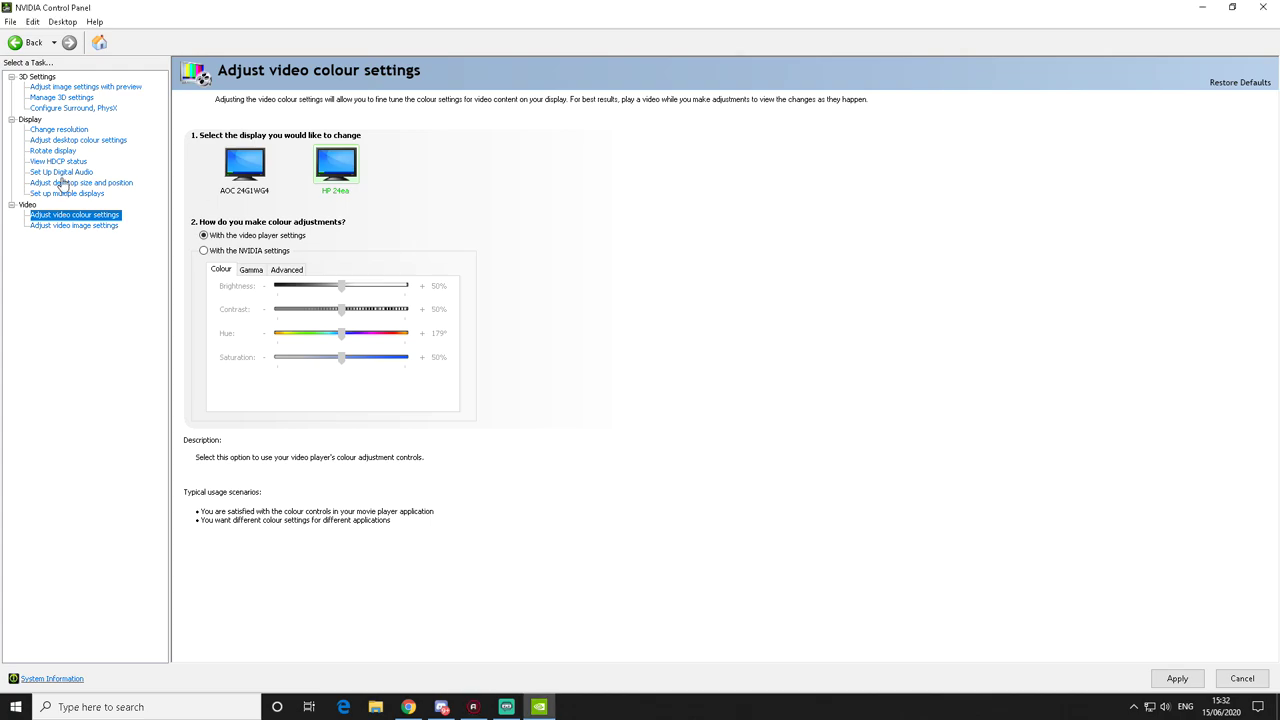
Step: Try the NVIDIA setting for edge enhancement in the video image settings, and close NVIDIA Control Panel without applying the change
{"action": "left_click", "coordinate": [56, 227]}
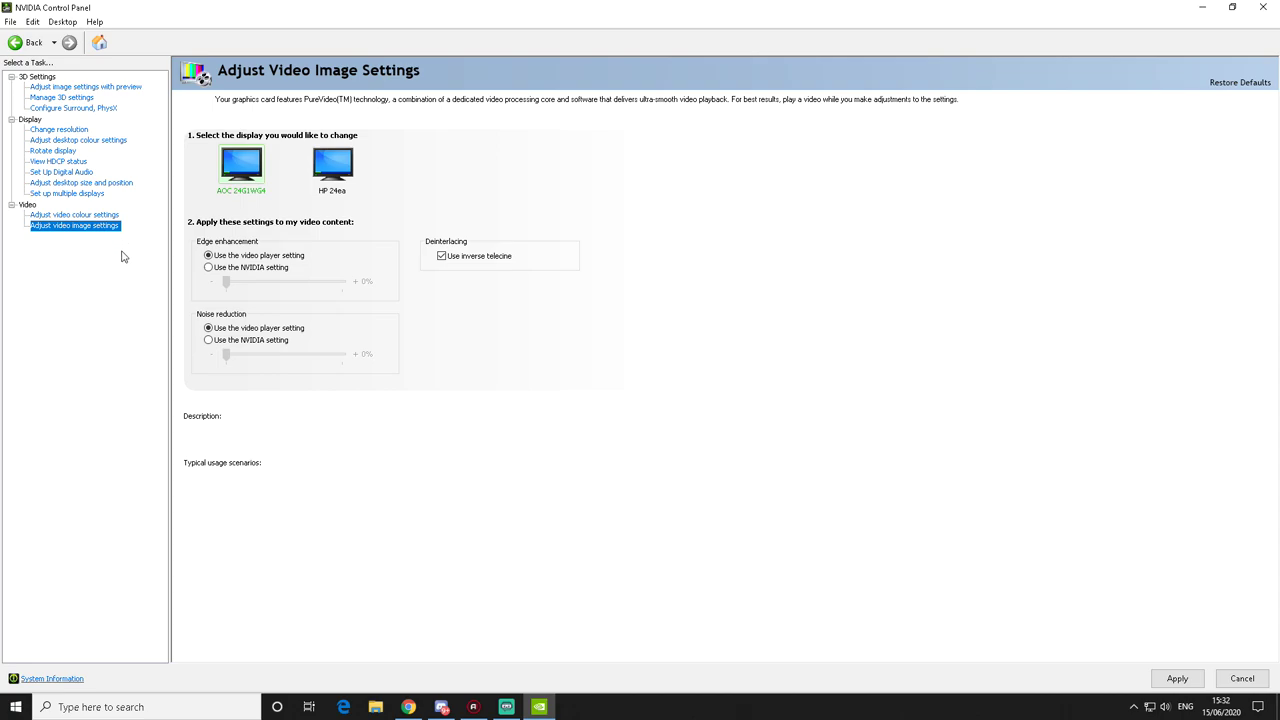
{"action": "mouse_move", "coordinate": [233, 270]}
{"action": "left_click", "coordinate": [233, 269]}
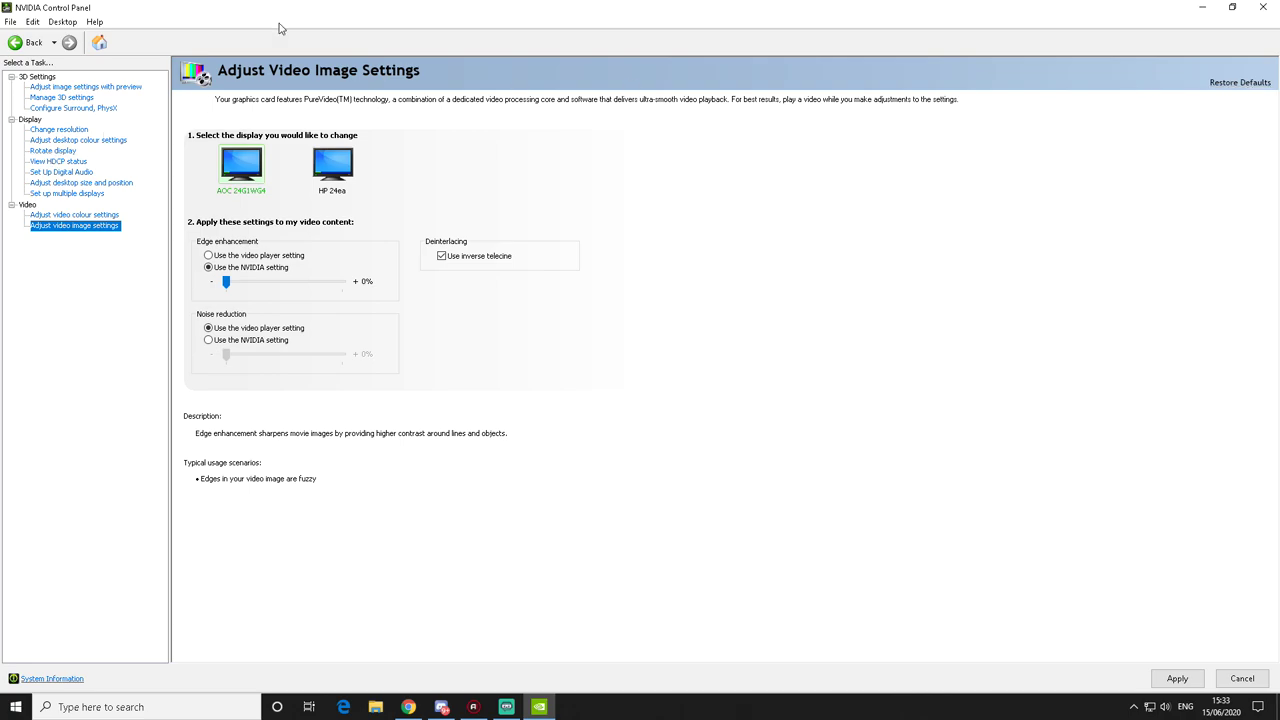
{"action": "double_click", "coordinate": [416, 10]}
{"action": "left_click", "coordinate": [644, 26]}
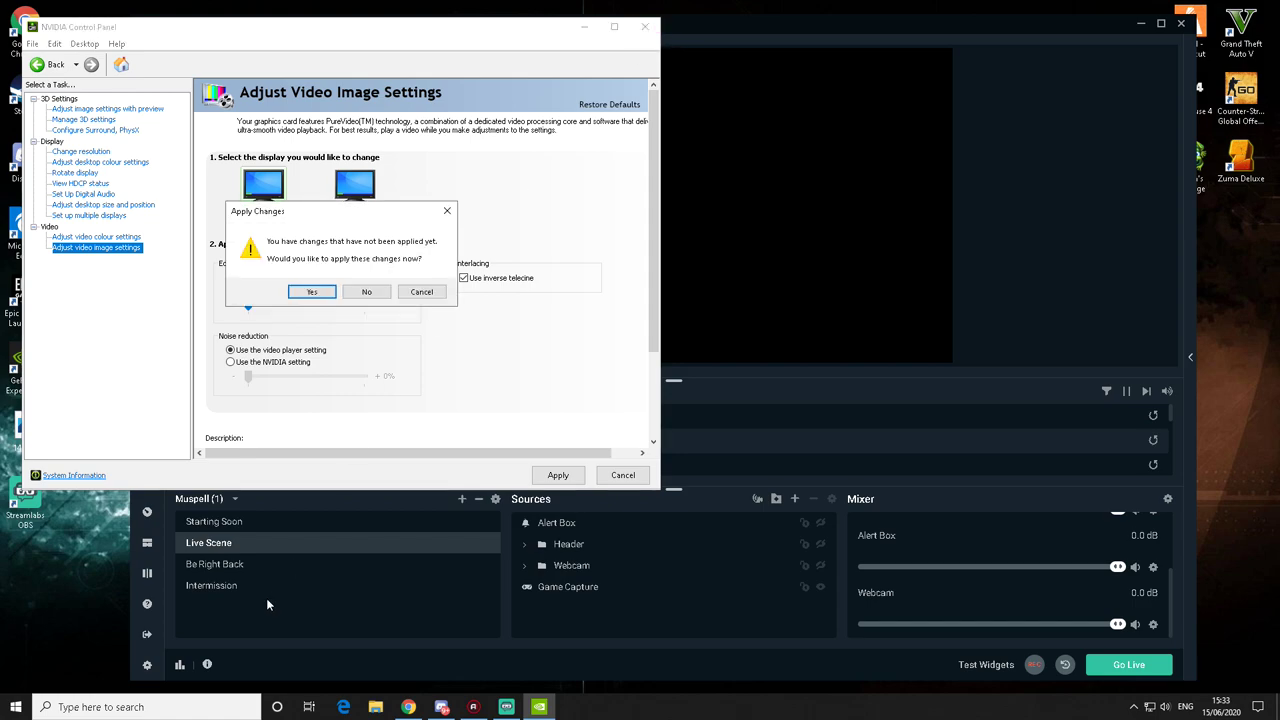
{"action": "left_click", "coordinate": [366, 292]}
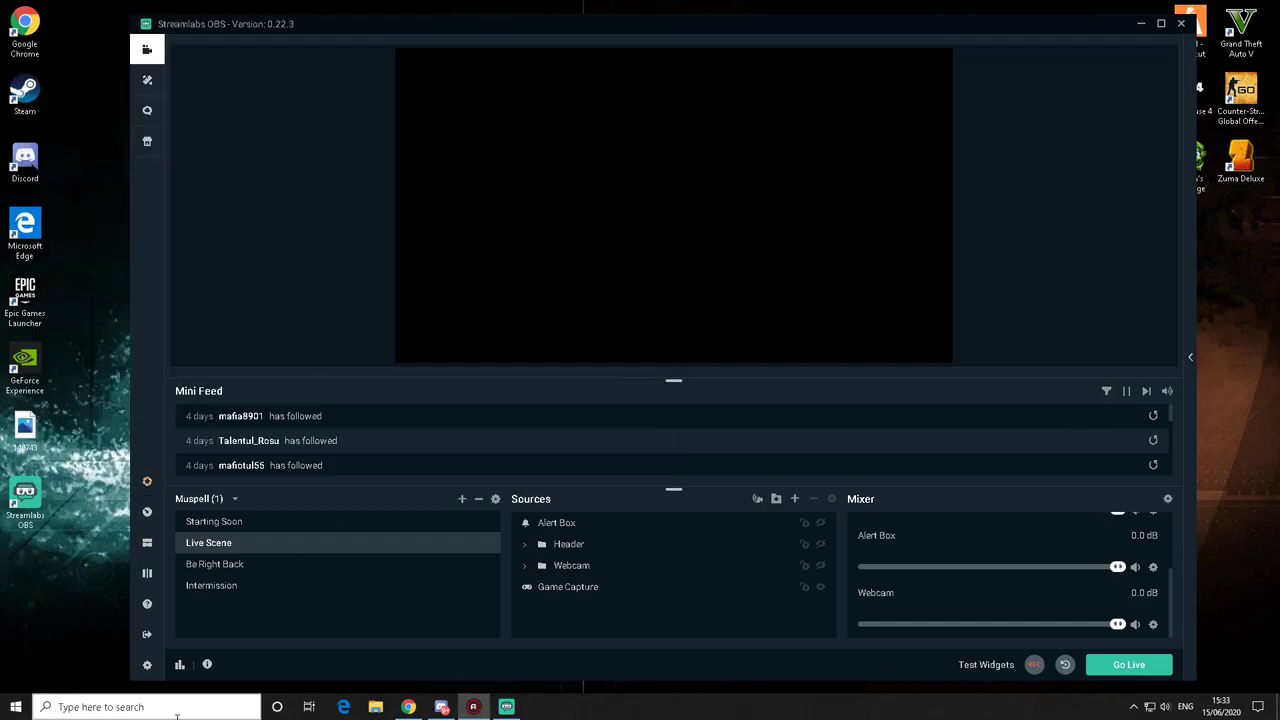
{"action": "left_click", "coordinate": [176, 708]}
{"action": "type", "text": "dxdiag"}
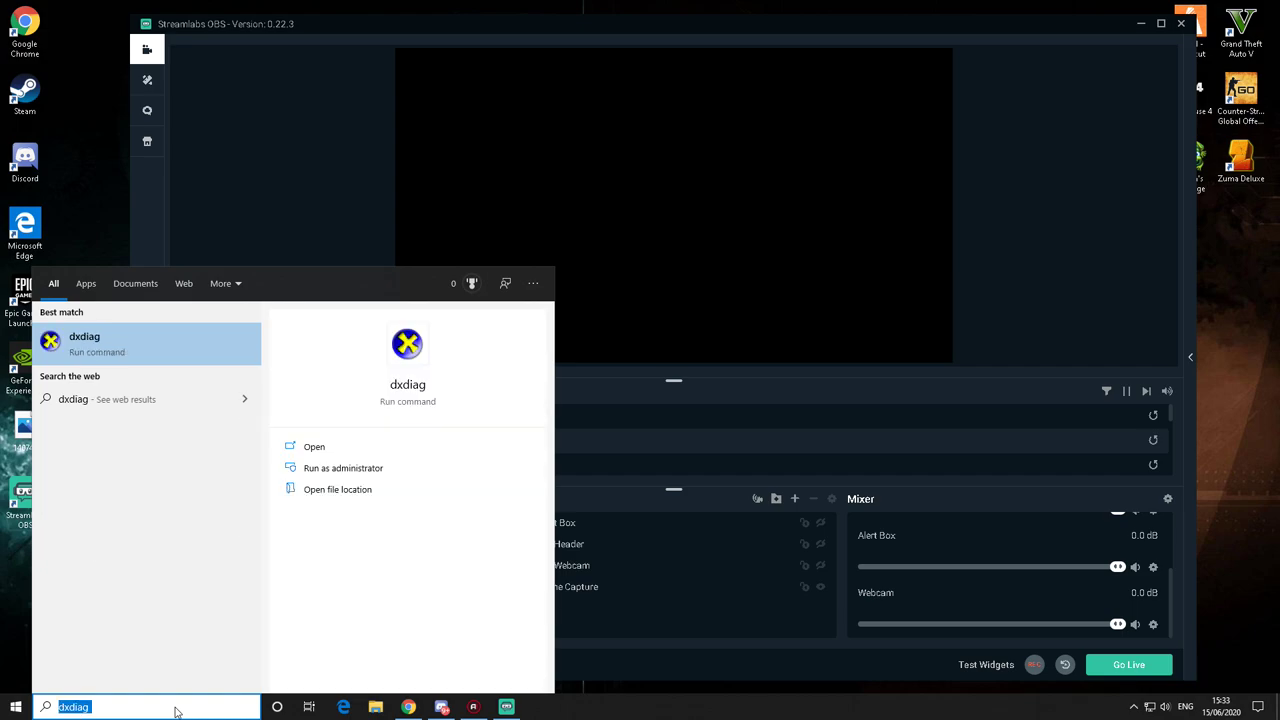
{"action": "key", "text": "BackSpace"}
{"action": "type", "text": "run"}
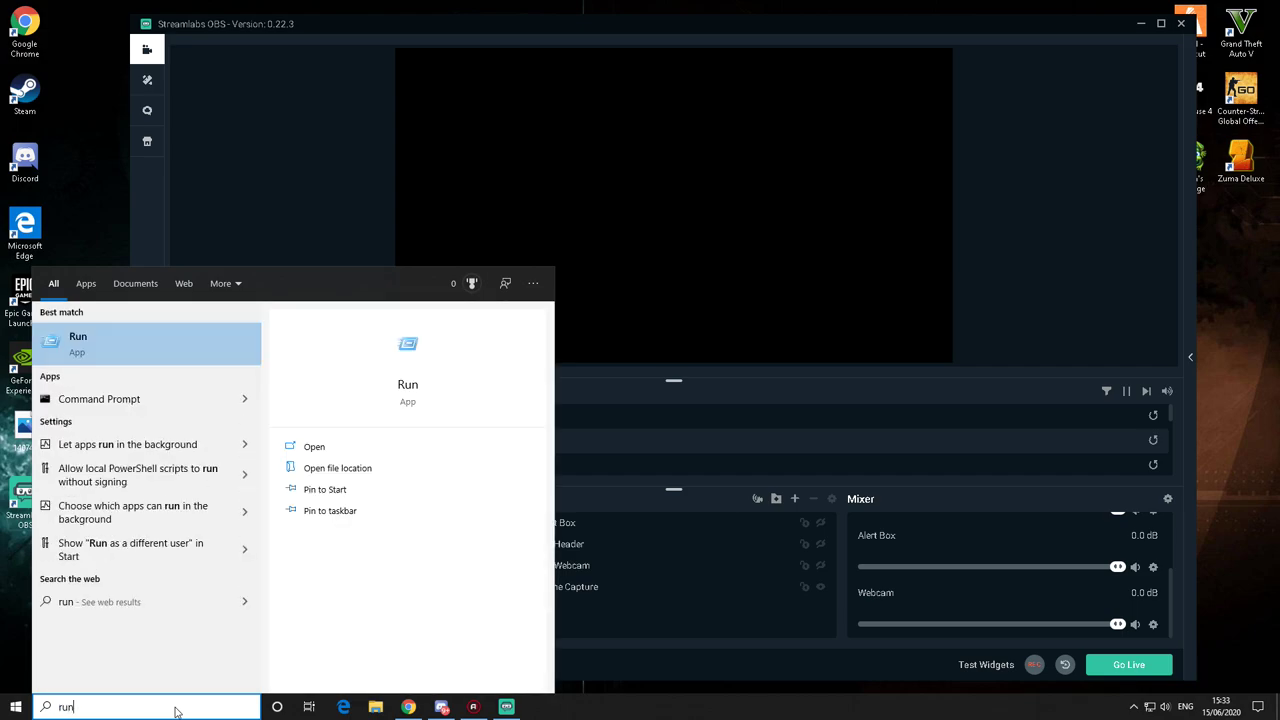
{"action": "key", "text": "Return"}
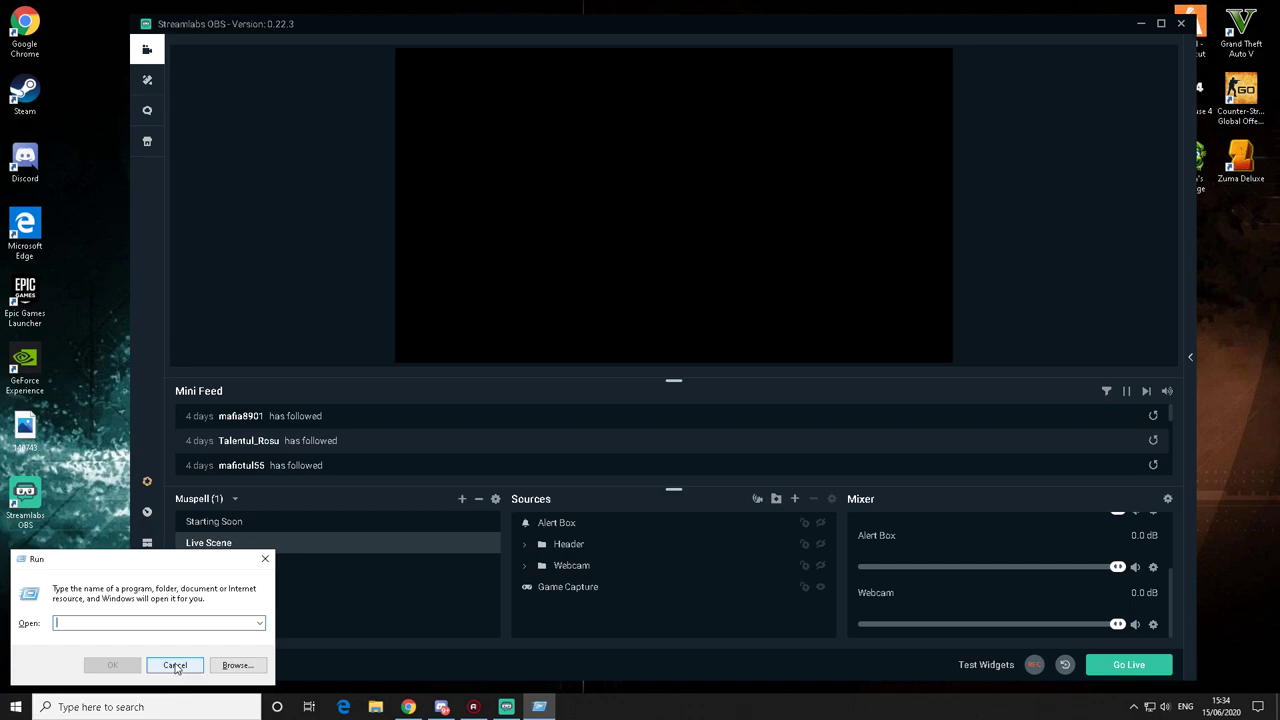
{"action": "left_click", "coordinate": [175, 666]}
Step: Open the Windows Power & sleep settings through the system's Power Options shortcut
{"action": "key", "text": "super"}
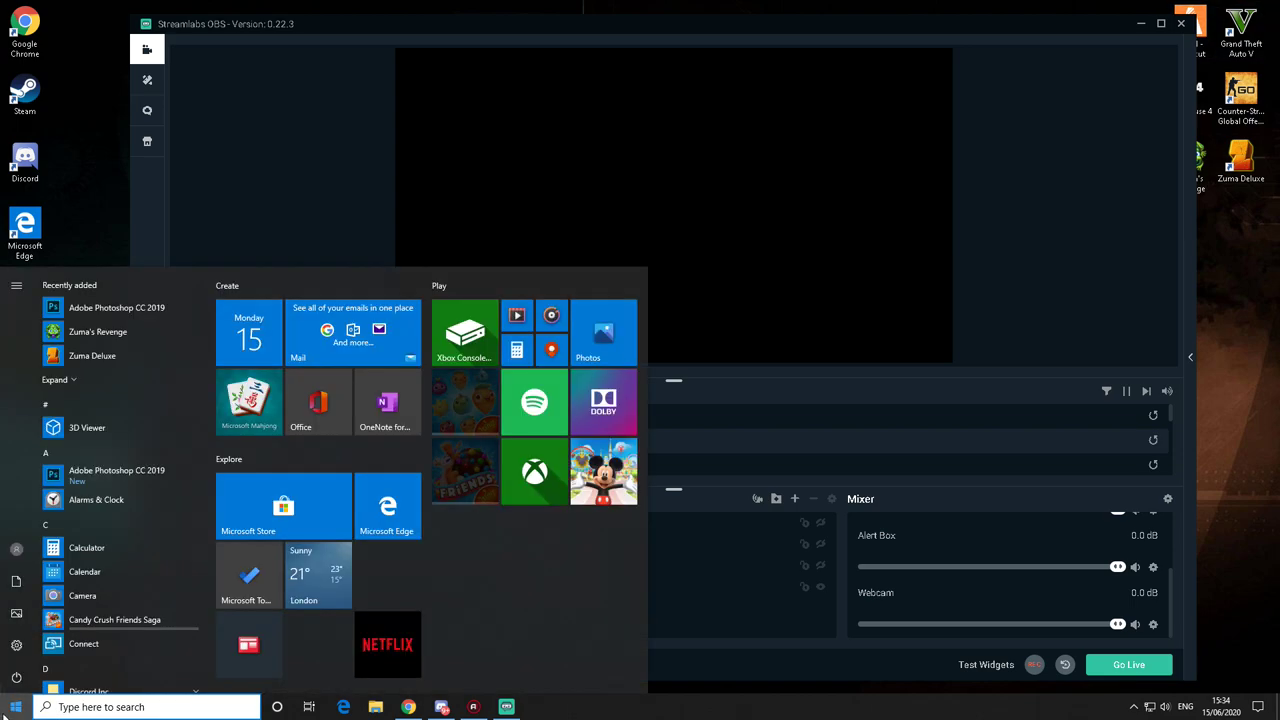
{"action": "right_click", "coordinate": [5, 712]}
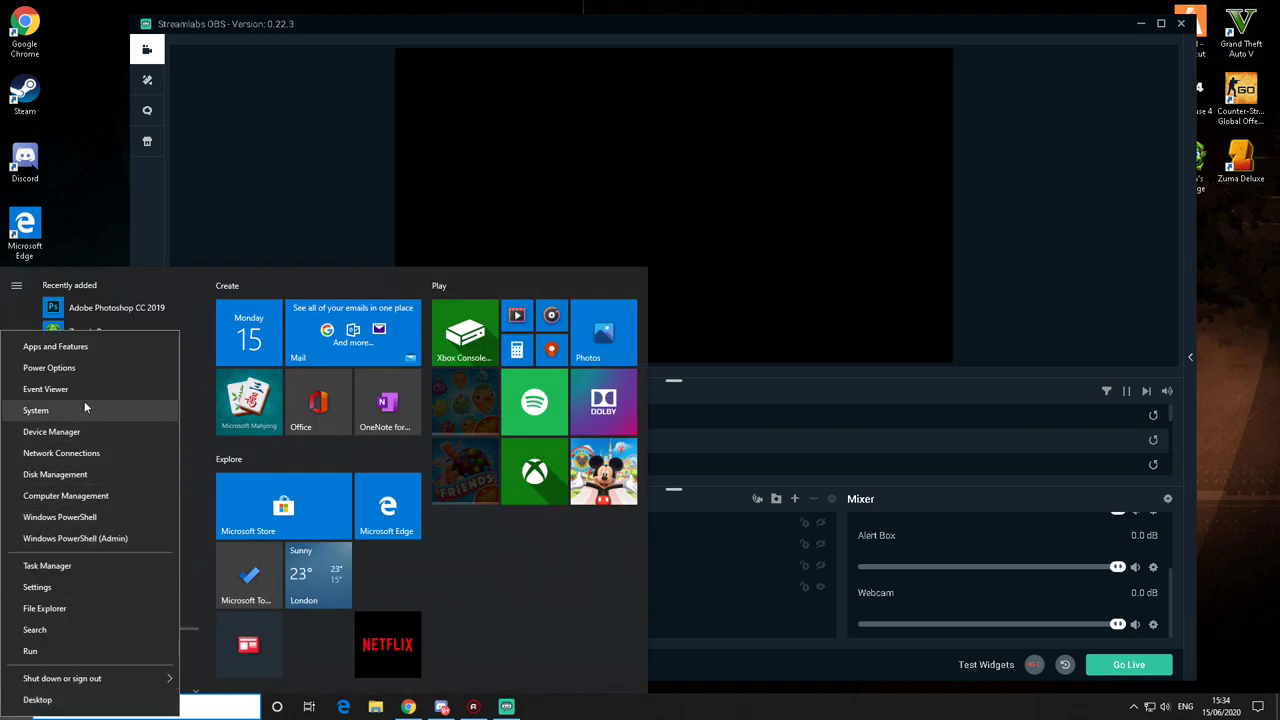
{"action": "left_click", "coordinate": [93, 368]}
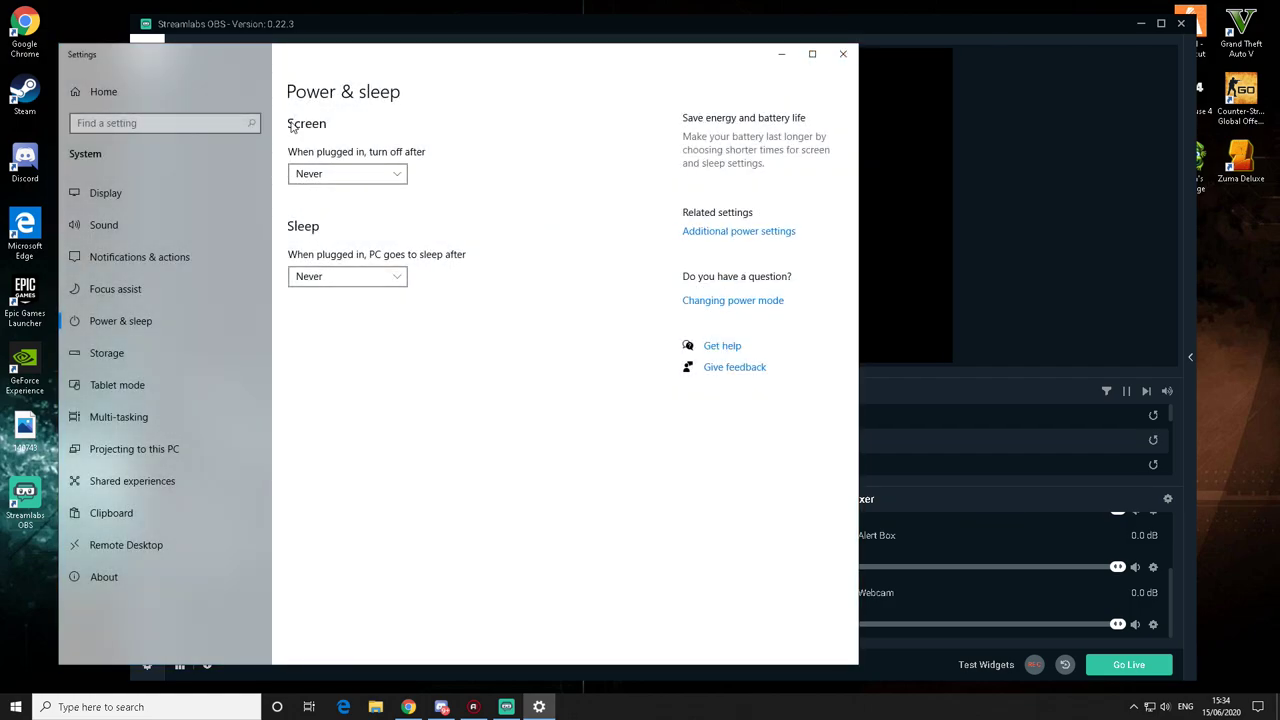
{"action": "right_click", "coordinate": [6, 710]}
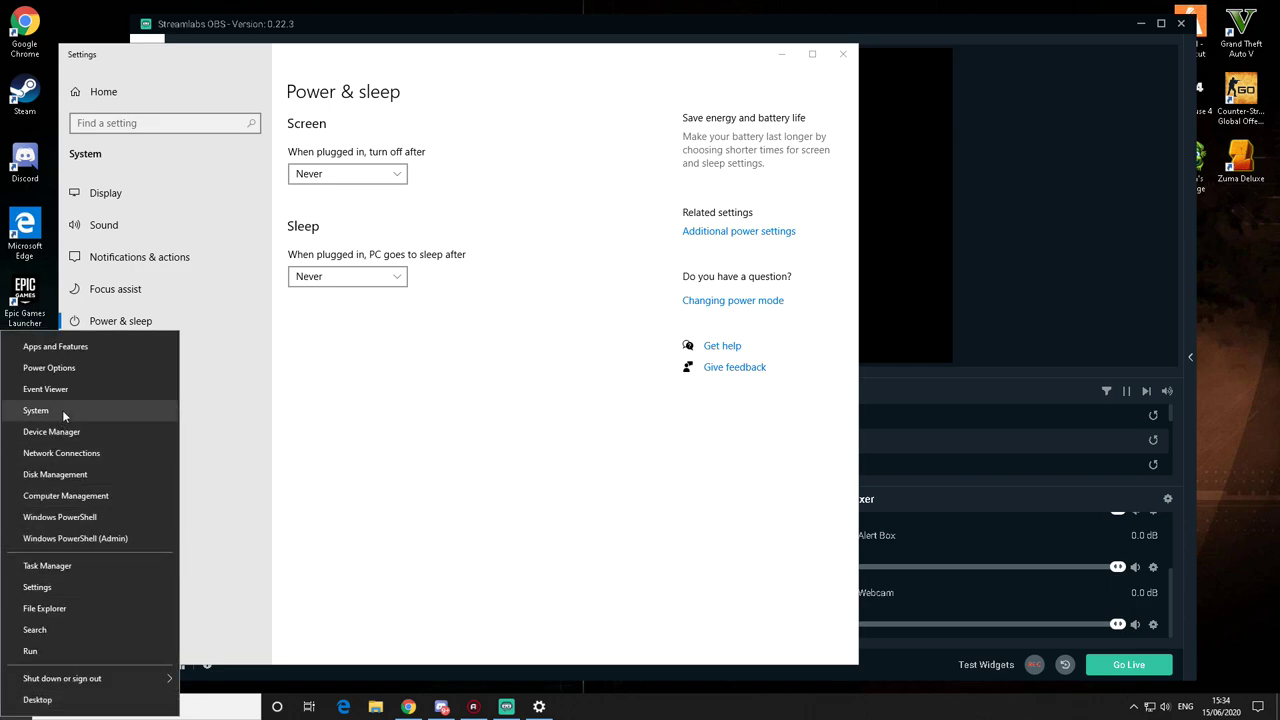
{"action": "left_click", "coordinate": [434, 302]}
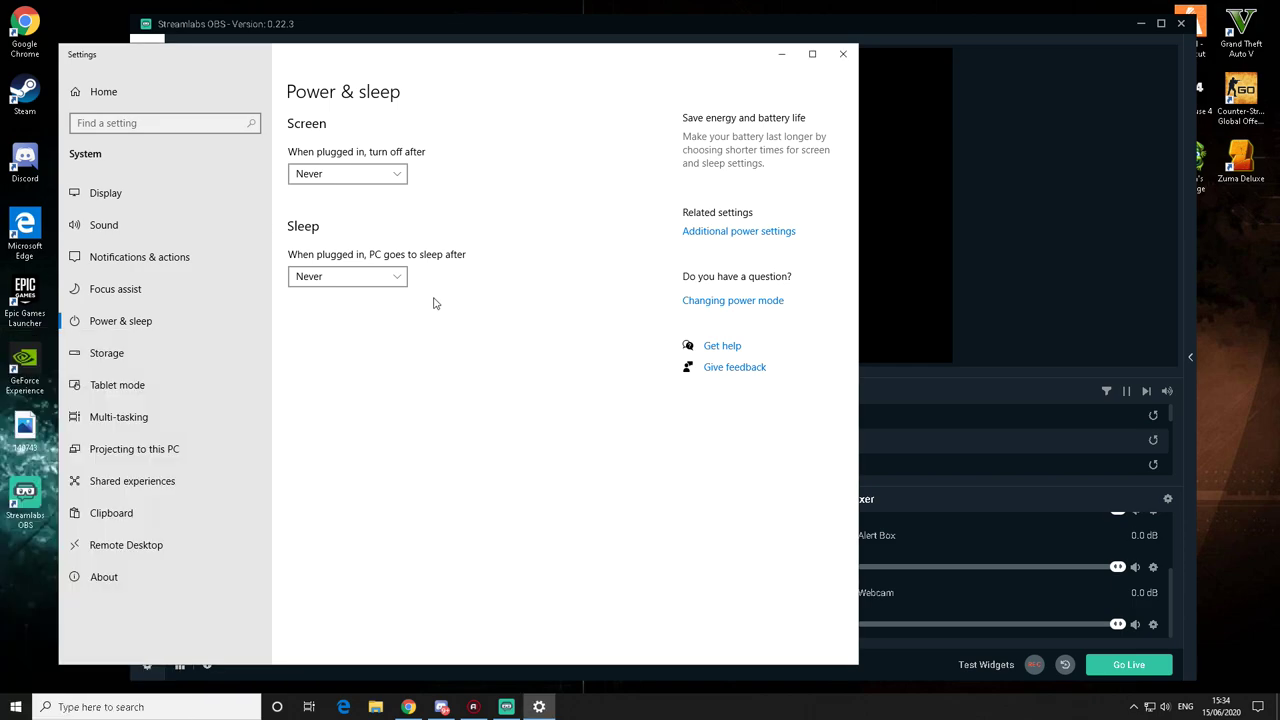
Step: Open the additional power settings to show the power plans, and minimise Settings so the Power Options window is unobstructed
{"action": "left_click", "coordinate": [713, 240]}
{"action": "left_click_drag", "start_coordinate": [682, 160], "coordinate": [938, 26]}
{"action": "left_click", "coordinate": [327, 104]}
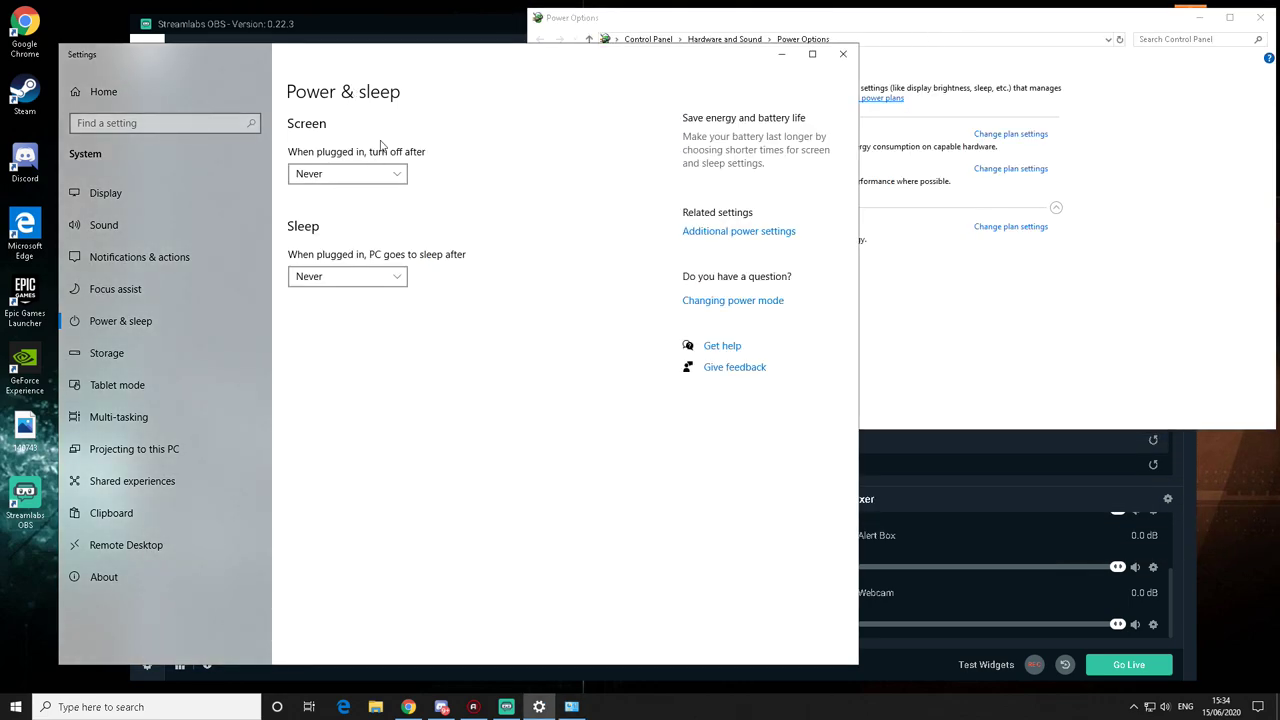
{"action": "left_click", "coordinate": [781, 54]}
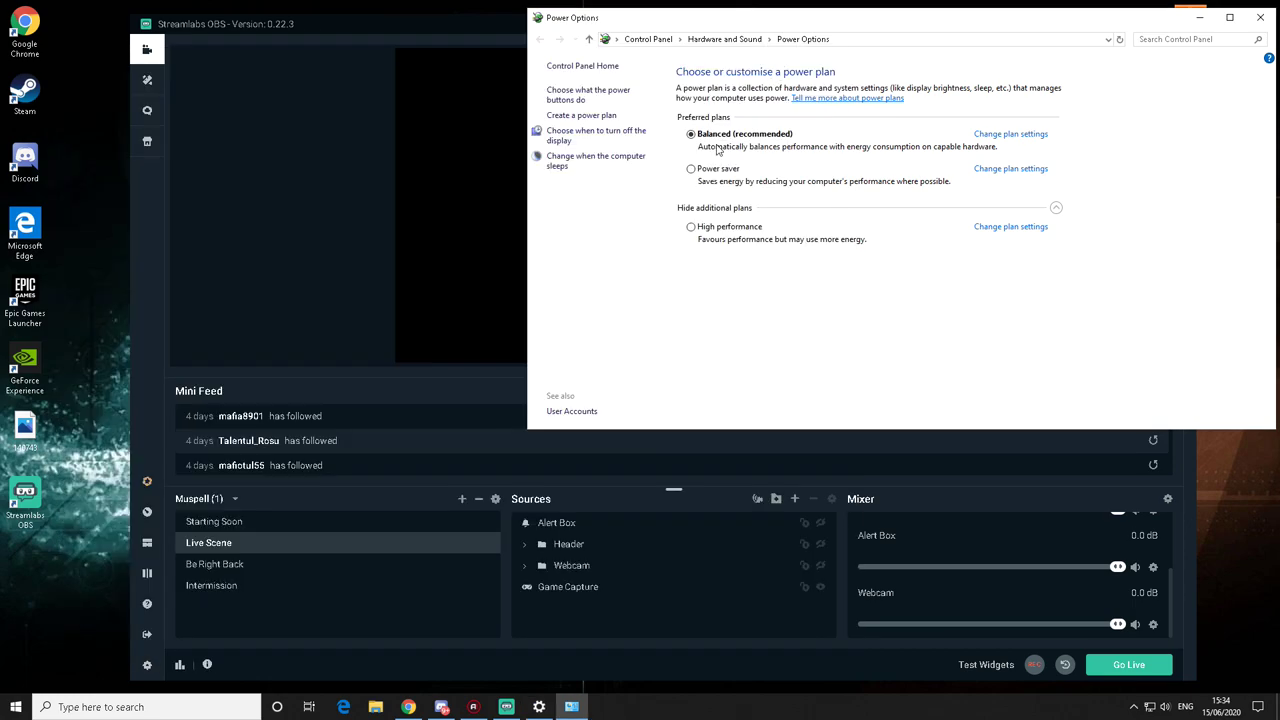
Step: Move the Power Options window clear and review the Balanced plan's display and sleep timeout choices
{"action": "left_click_drag", "start_coordinate": [831, 26], "coordinate": [607, 143]}
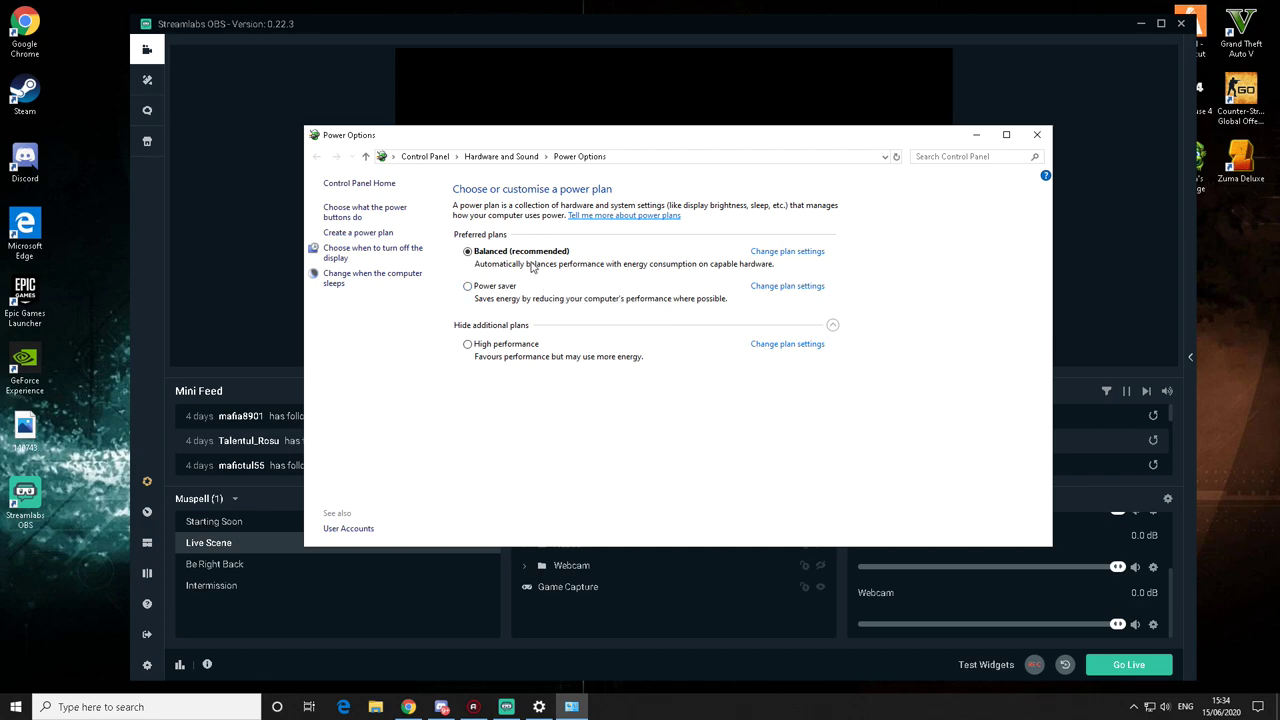
{"action": "left_click", "coordinate": [787, 252]}
{"action": "left_click", "coordinate": [660, 240]}
{"action": "left_click", "coordinate": [651, 242]}
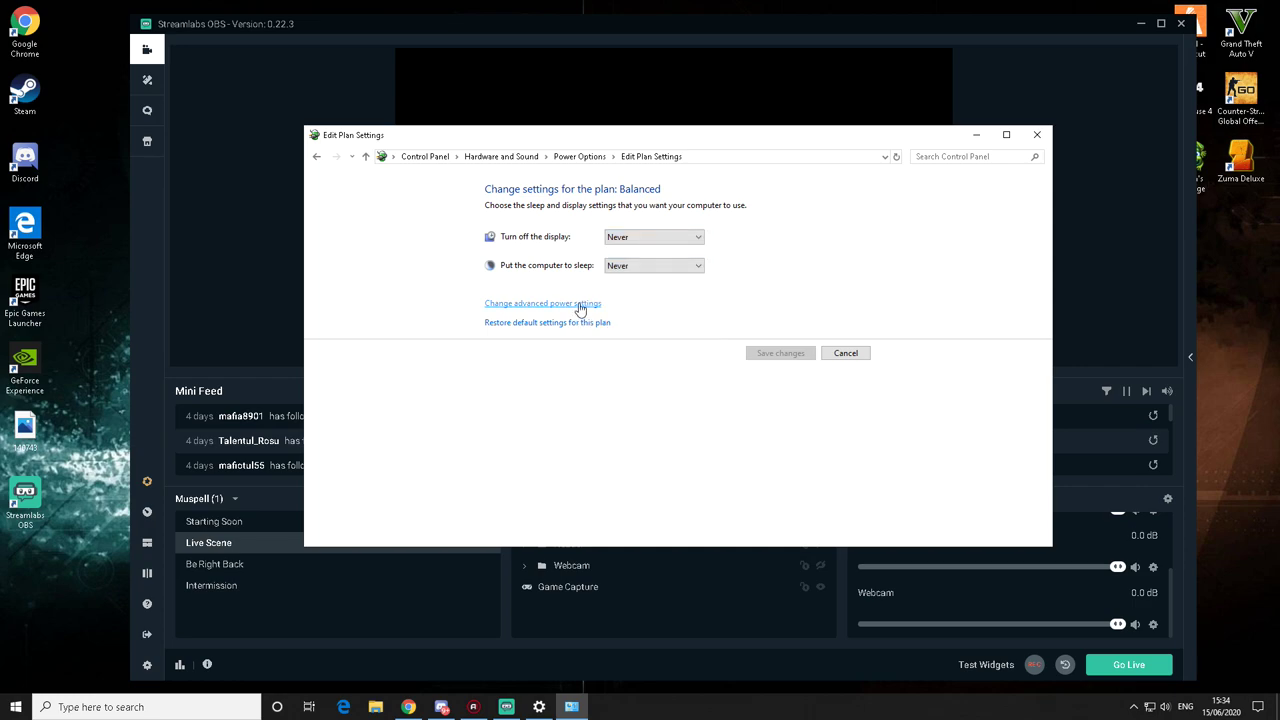
Step: Review the Balanced plan's advanced power settings and plan choices, close them unchanged, and return to the power plan list
{"action": "left_click", "coordinate": [586, 304]}
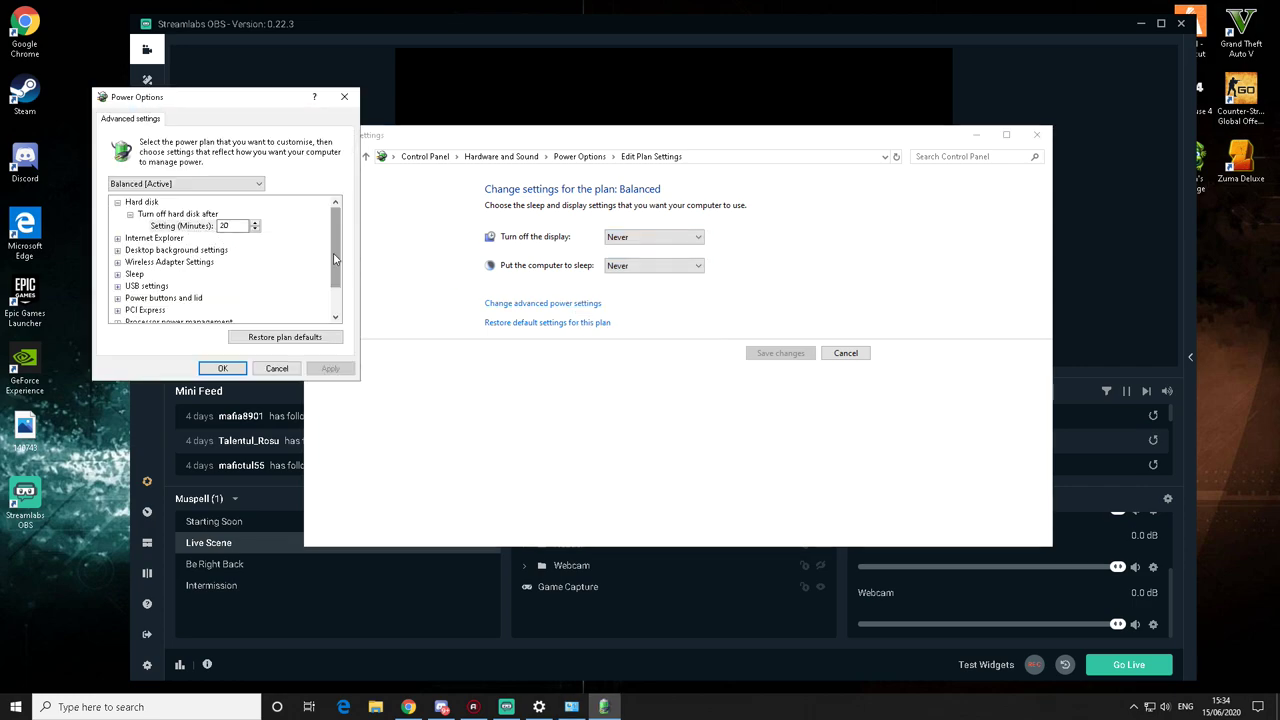
{"action": "scroll", "coordinate": [195, 220], "scroll_direction": "down", "scroll_amount": 1}
{"action": "left_click", "coordinate": [186, 183]}
{"action": "left_click", "coordinate": [186, 183]}
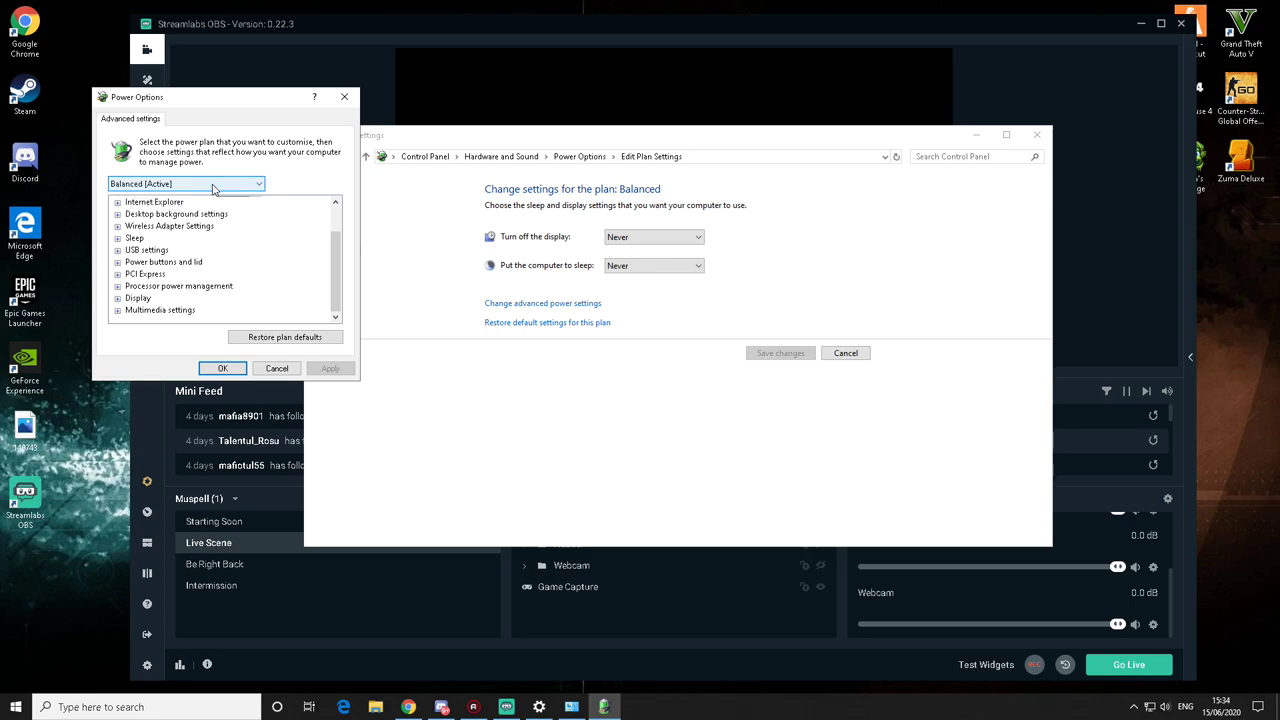
{"action": "left_click", "coordinate": [344, 96]}
{"action": "key", "text": "alt+Left"}
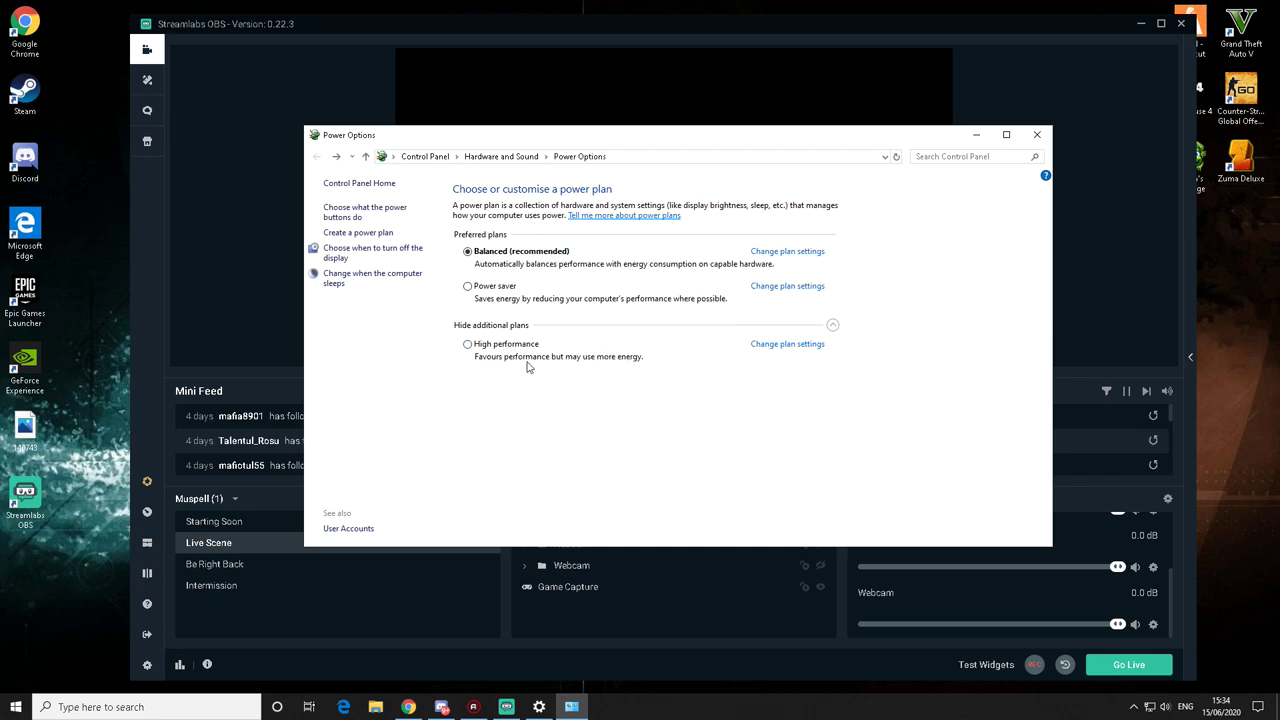
Step: View the High performance plan's settings, return to the plan list, and close Power Options
{"action": "left_click", "coordinate": [790, 344]}
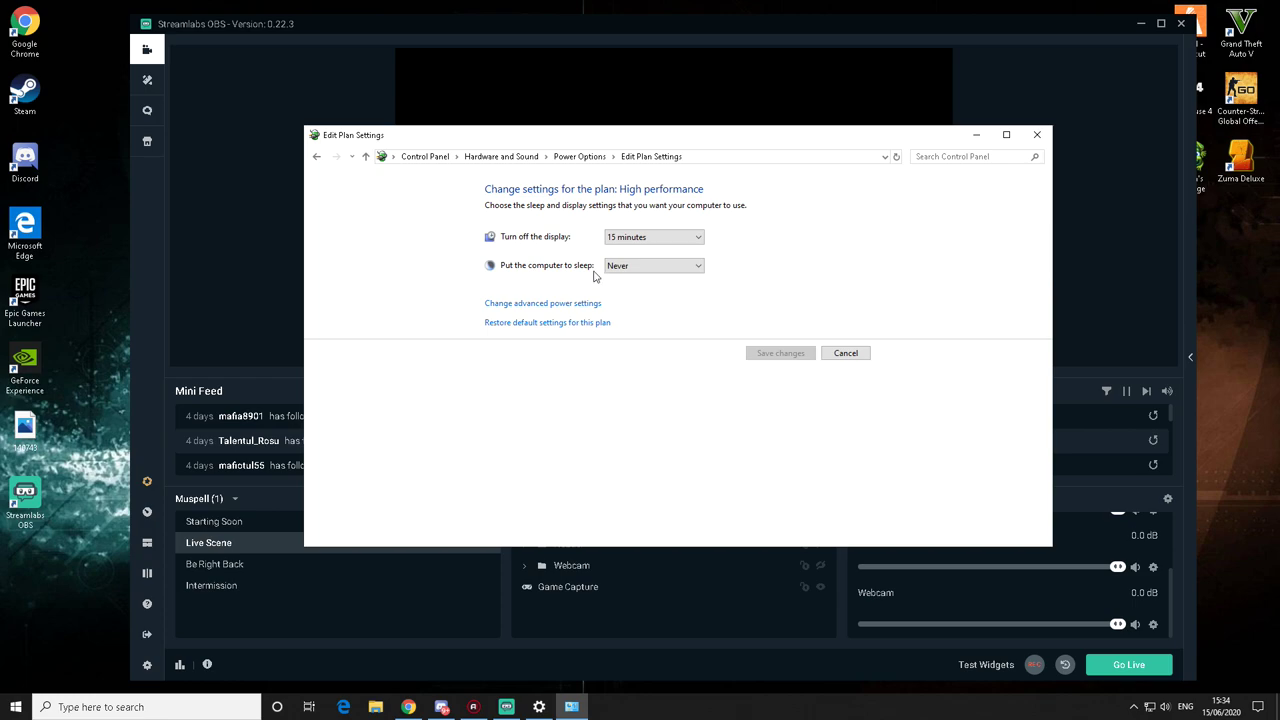
{"action": "key", "text": "alt+Left"}
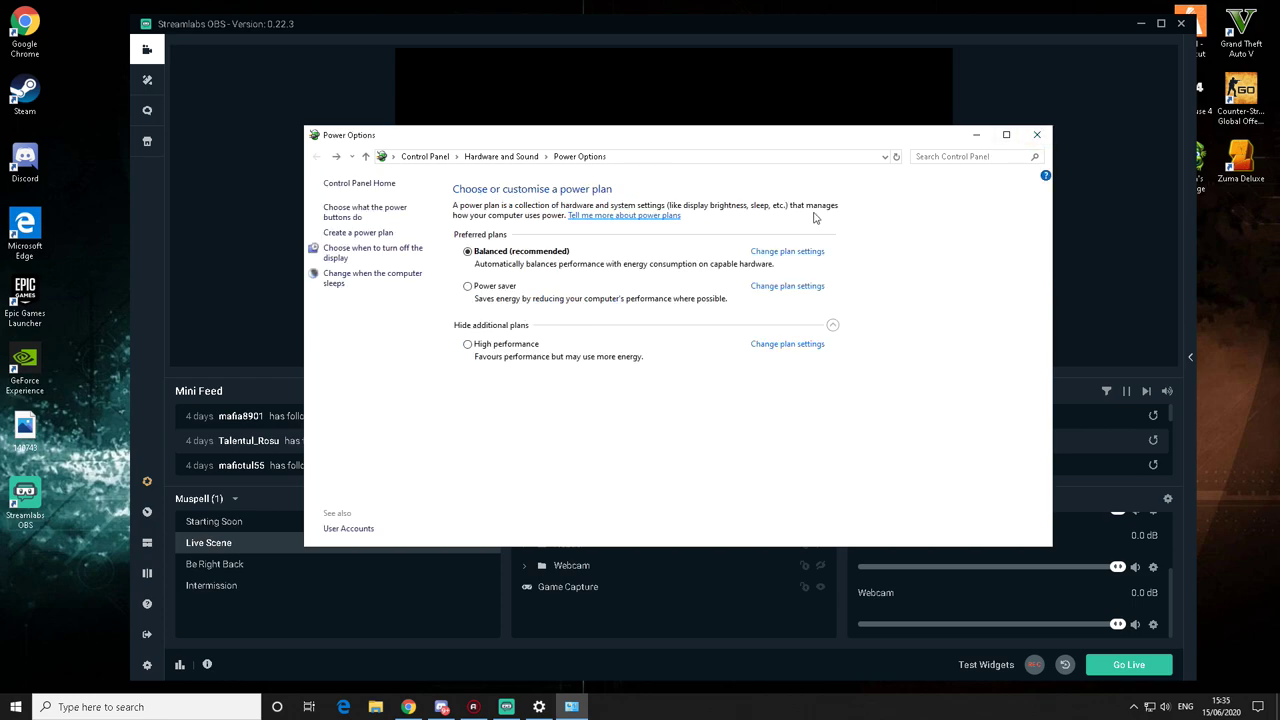
{"action": "left_click", "coordinate": [1037, 134]}
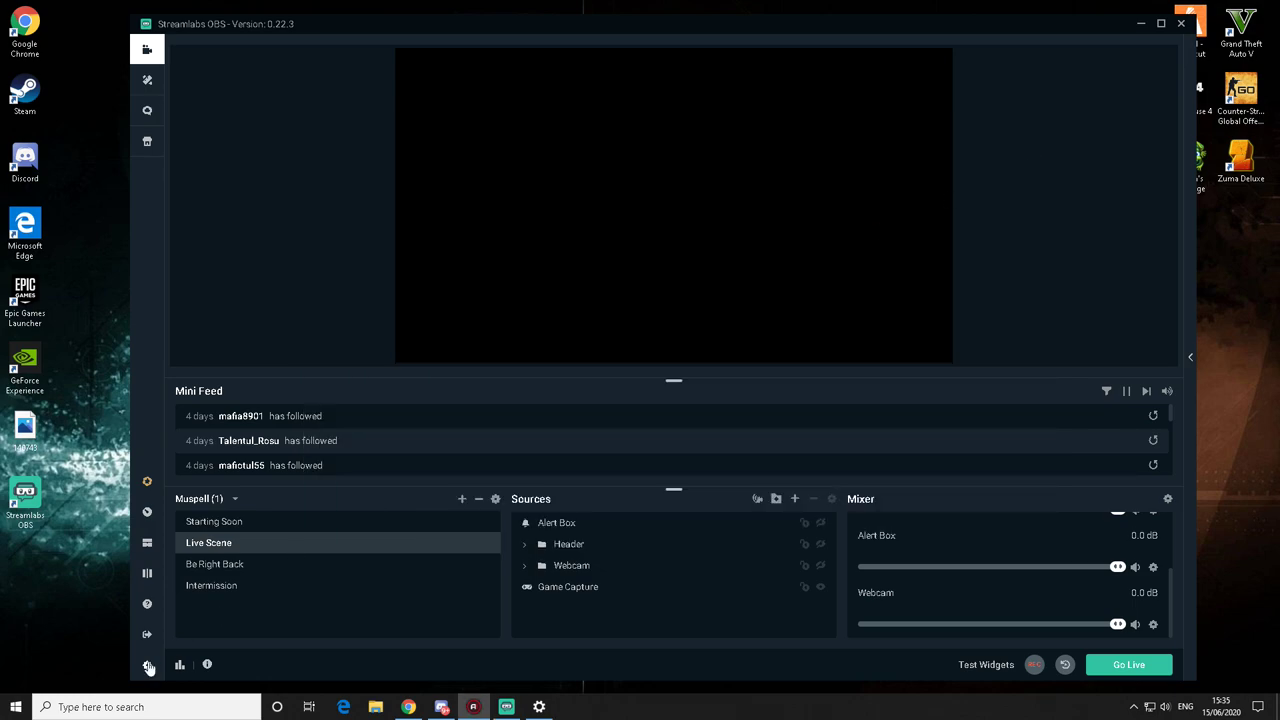
{"action": "left_click", "coordinate": [16, 706]}
{"action": "left_click", "coordinate": [123, 706]}
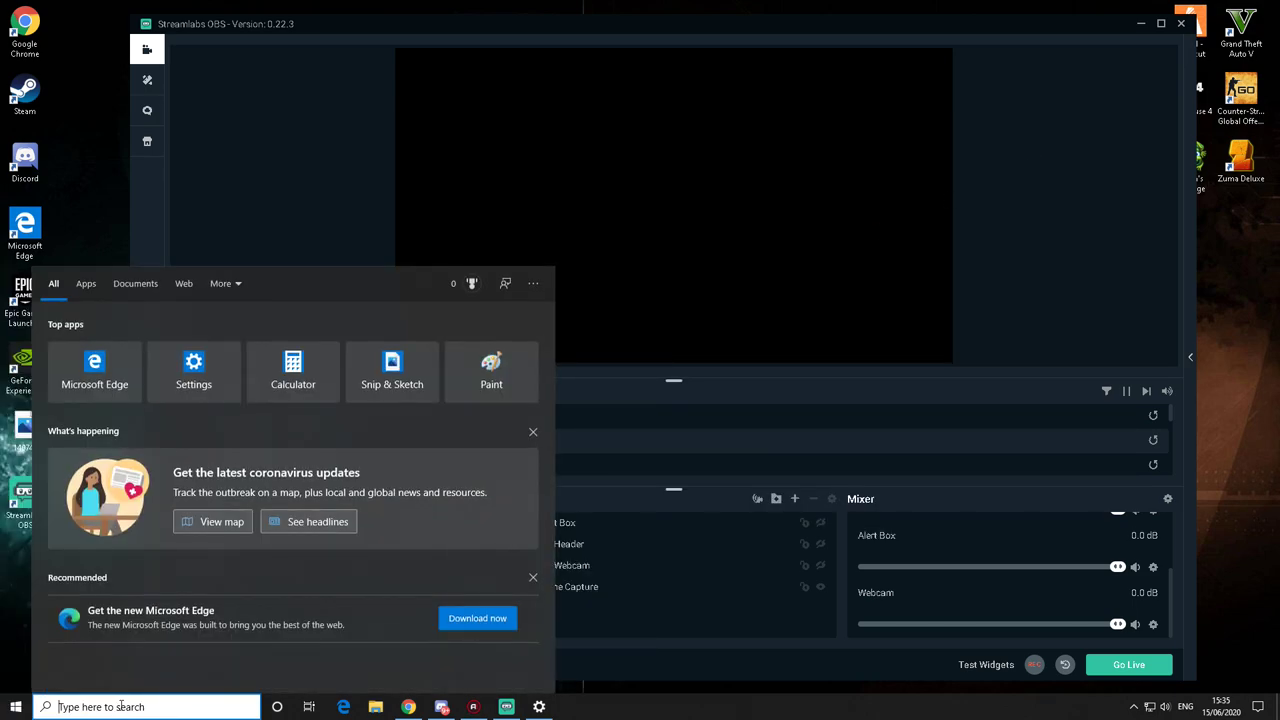
{"action": "left_click", "coordinate": [341, 190]}
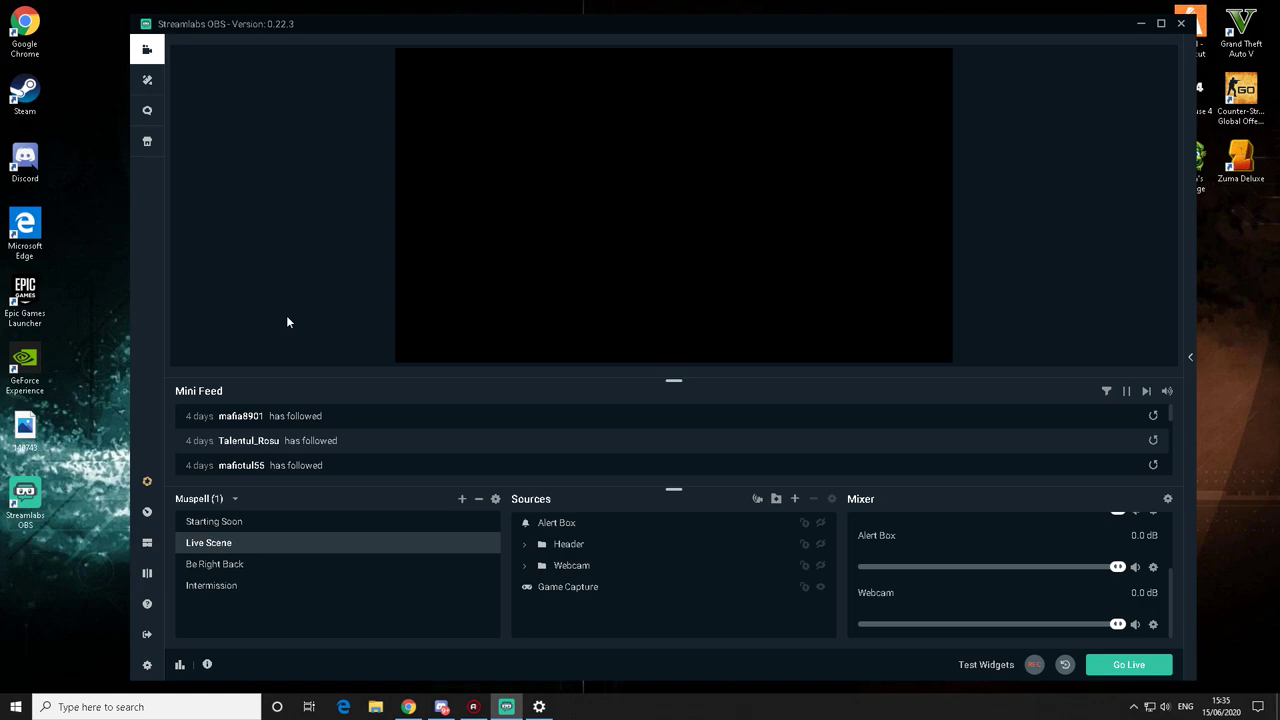
Step: Open the Streamlabs OBS settings and review the stream type options in the Stream settings
{"action": "left_click", "coordinate": [147, 665]}
{"action": "left_click", "coordinate": [436, 172]}
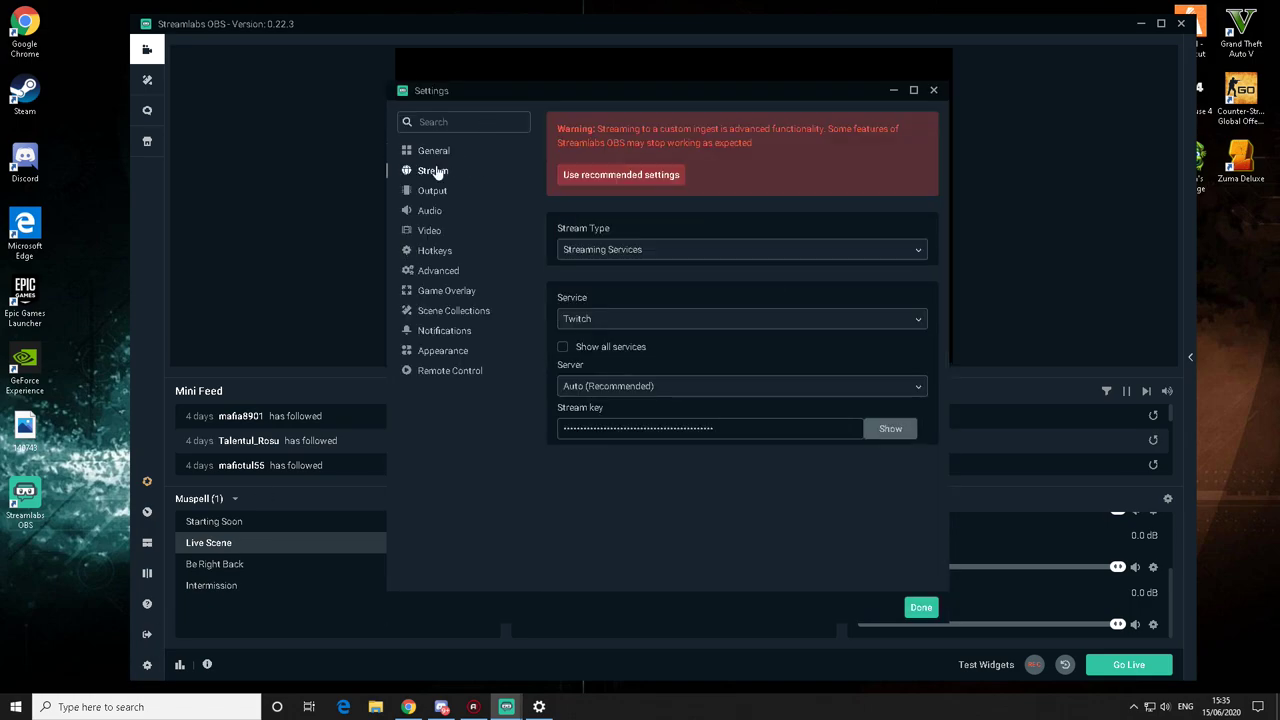
{"action": "left_click", "coordinate": [668, 252]}
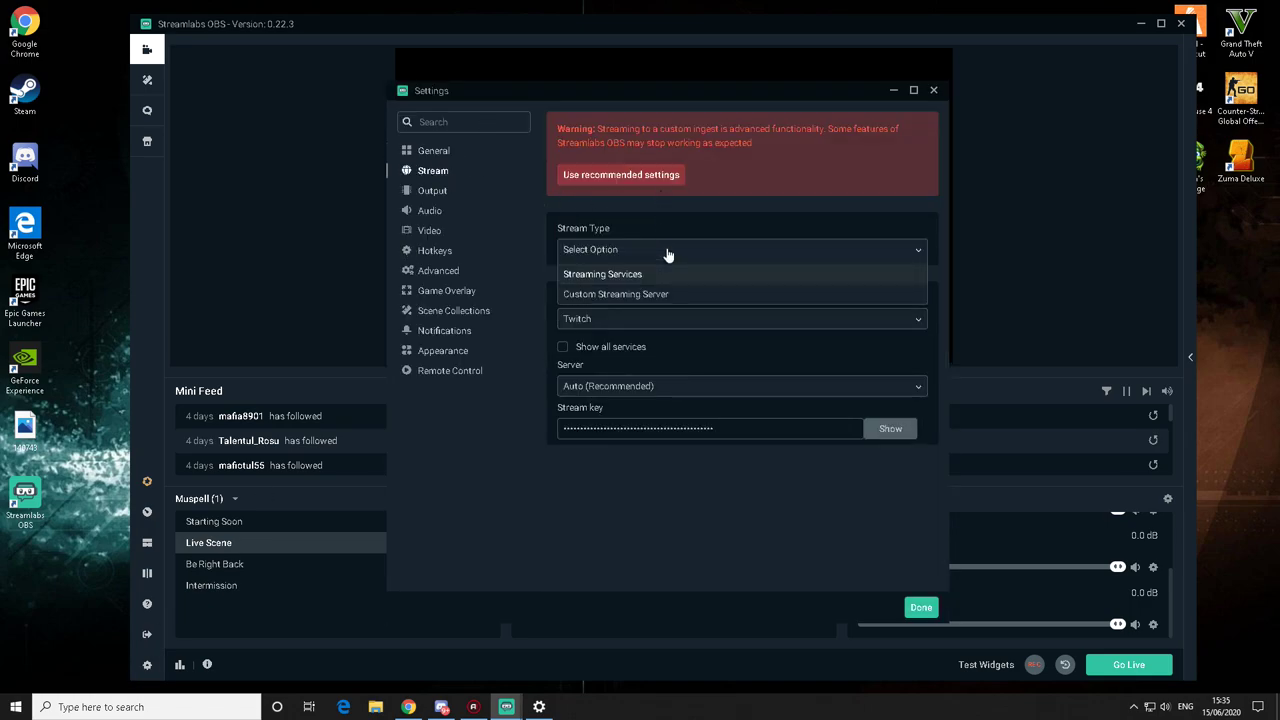
Step: Review the Output settings, keeping the Simple output mode, and look through the streaming, recording and replay buffer options
{"action": "left_click", "coordinate": [440, 193]}
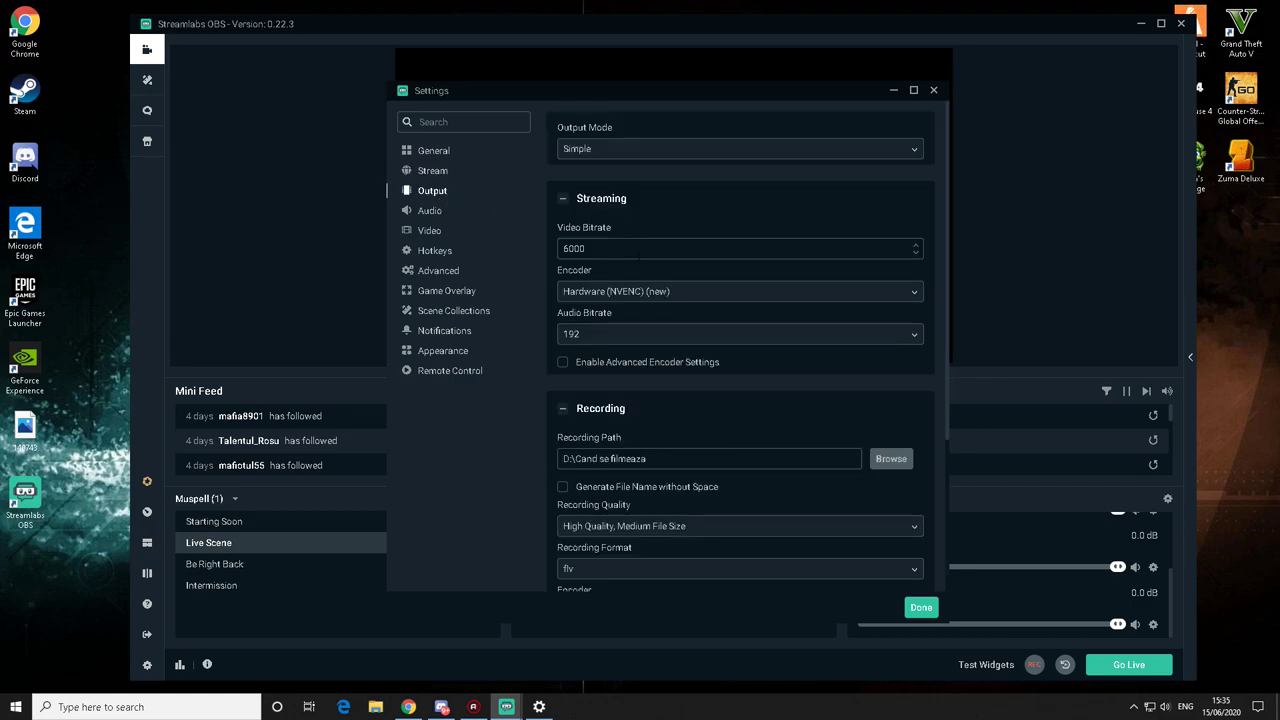
{"action": "left_click", "coordinate": [715, 149]}
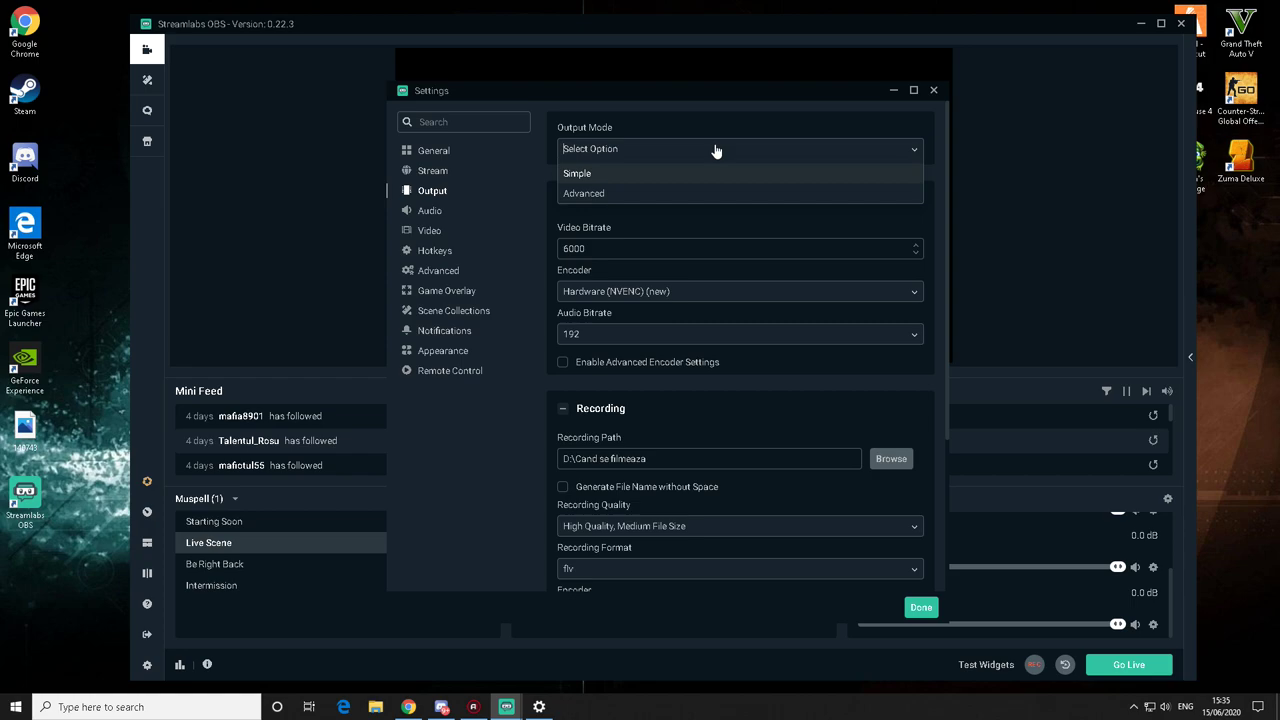
{"action": "key", "text": "Return"}
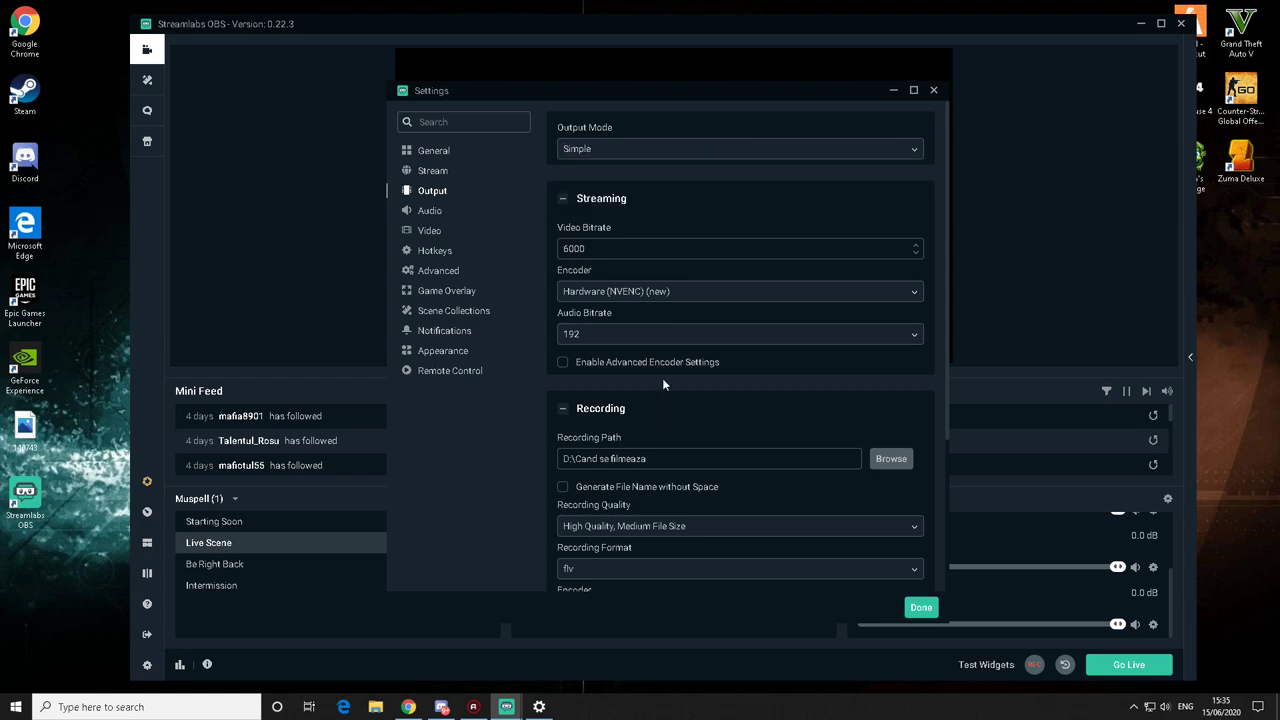
{"action": "scroll", "coordinate": [662, 383], "scroll_direction": "down", "scroll_amount": 3}
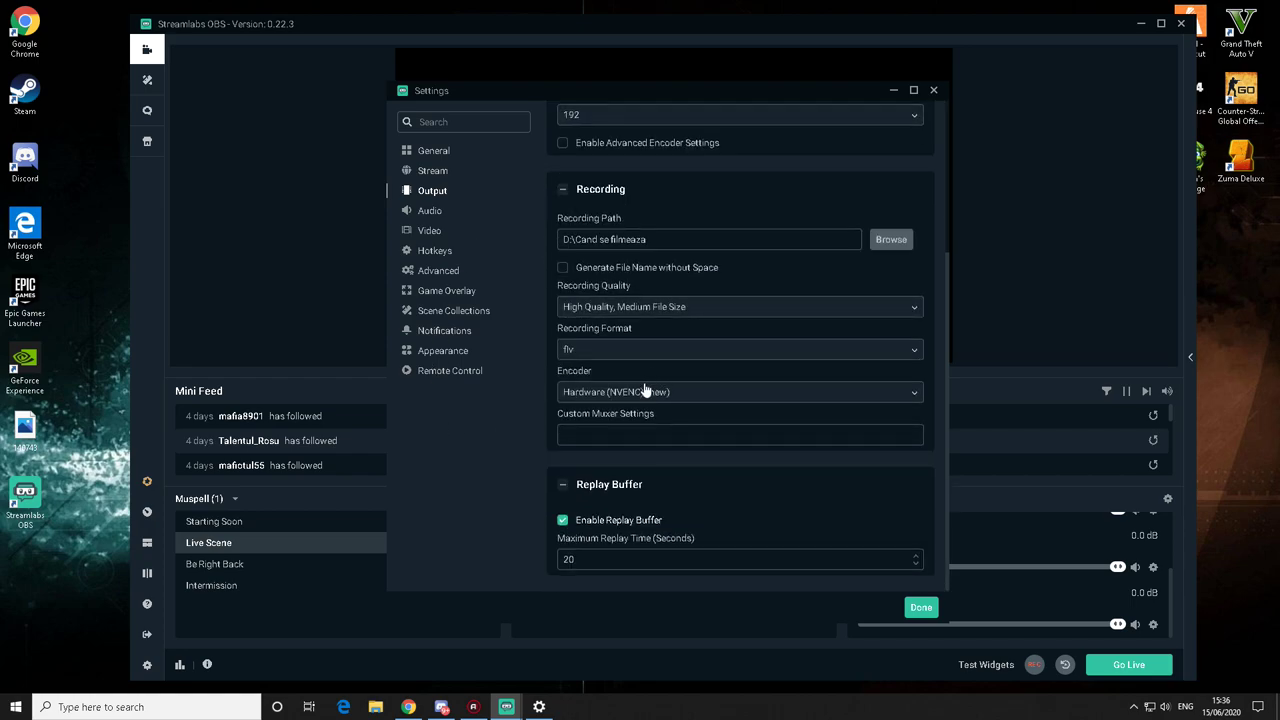
Step: View the Audio settings, and choose Bicubic (Sharpened scaling, 16 samples) as the downscale filter in the Video settings
{"action": "left_click", "coordinate": [422, 216]}
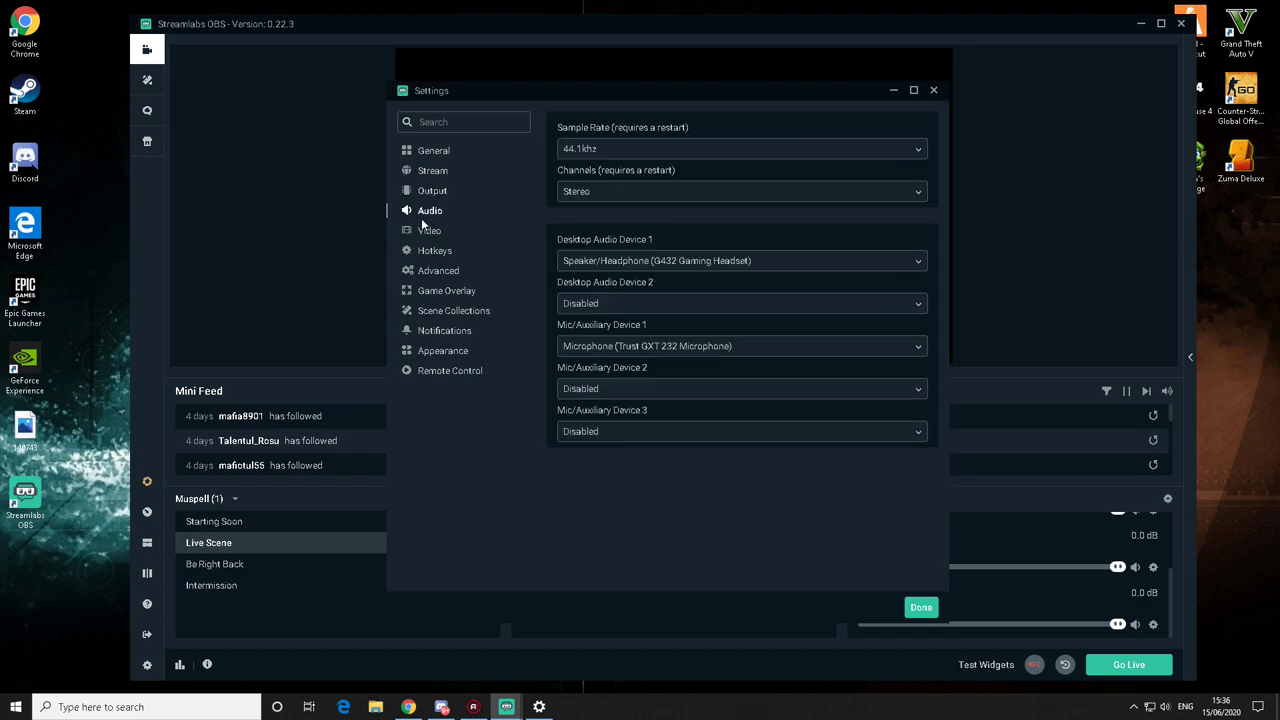
{"action": "left_click", "coordinate": [424, 230]}
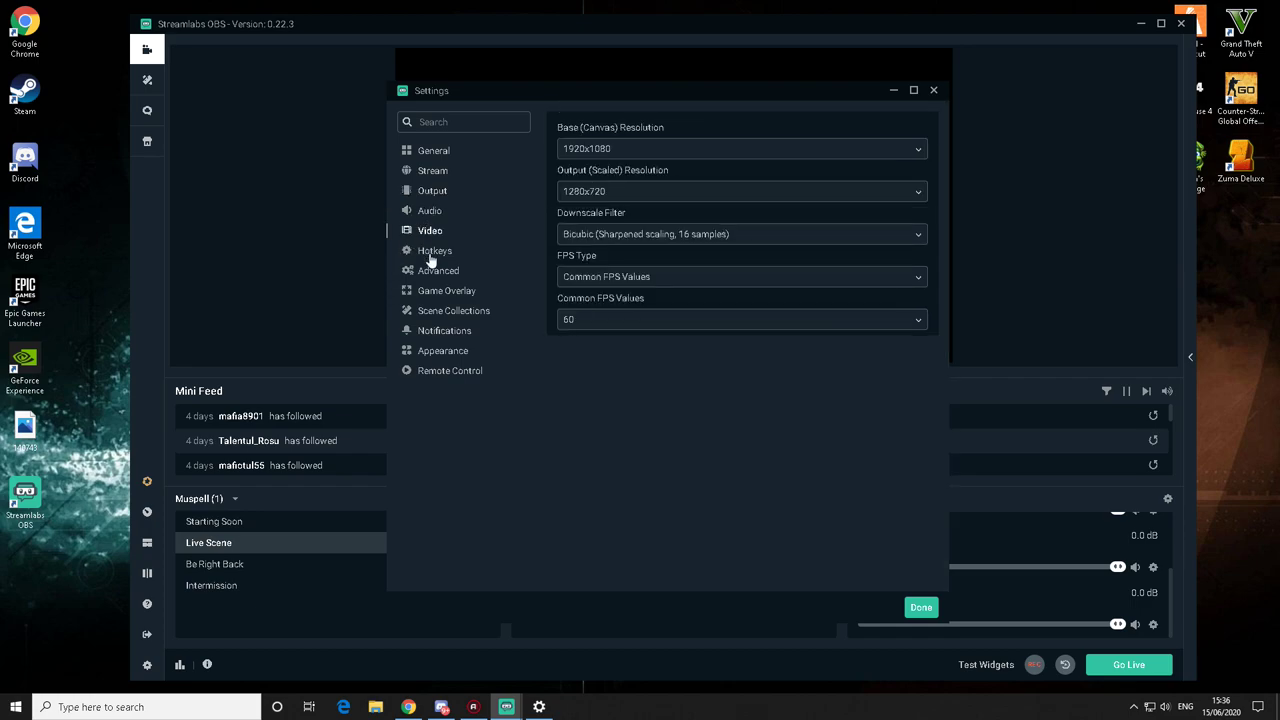
{"action": "left_click", "coordinate": [670, 238]}
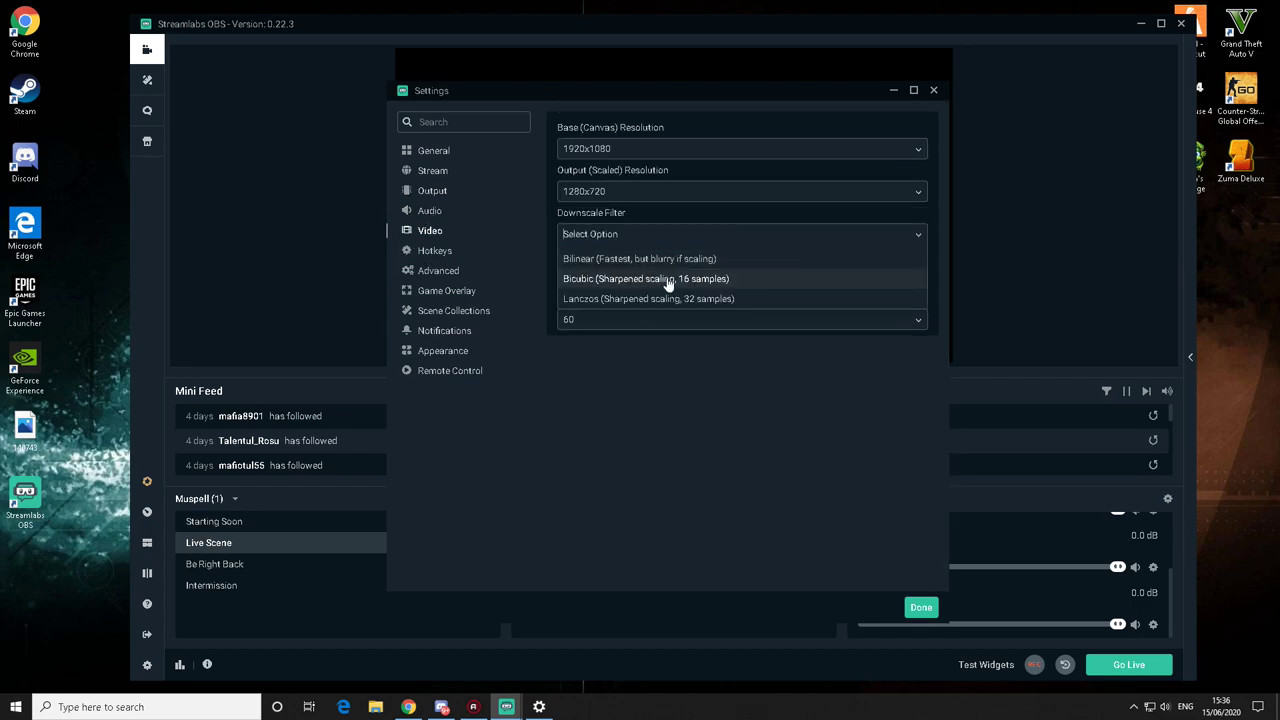
{"action": "left_click", "coordinate": [668, 279]}
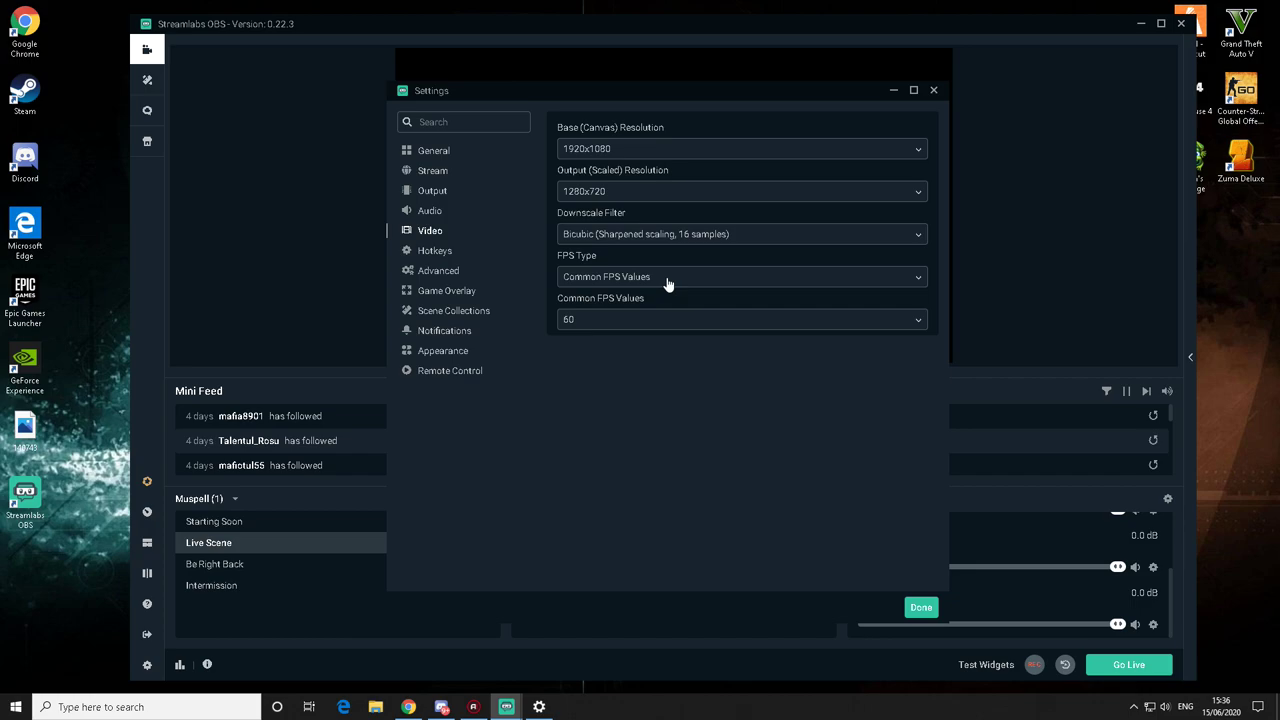